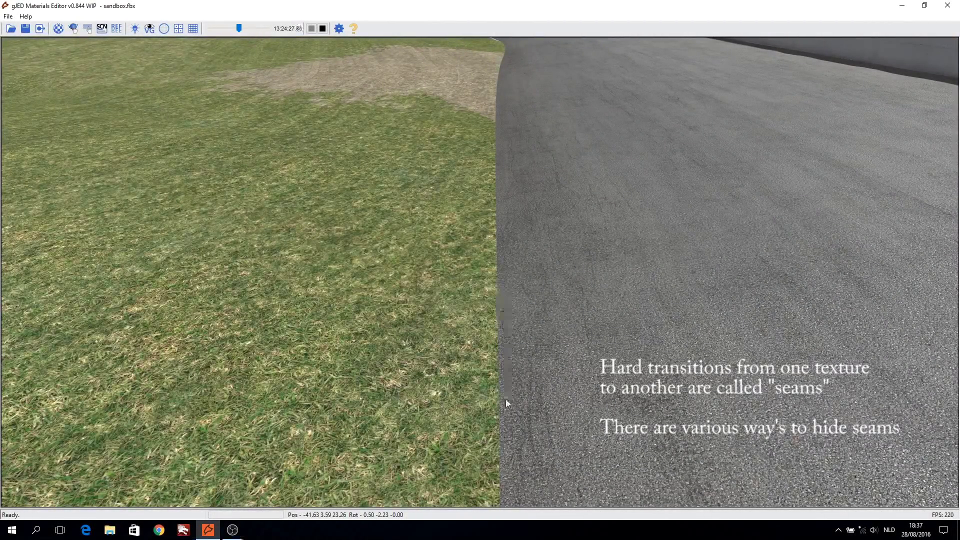
- Orbit along the grass–asphalt seam, then close gJED and relaunch it to Graphics Setup
mouse_move(523, 447)
mouse_down()
mouse_move(863, 413)
mouse_move(717, 306)
mouse_move(613, 305)
mouse_up()
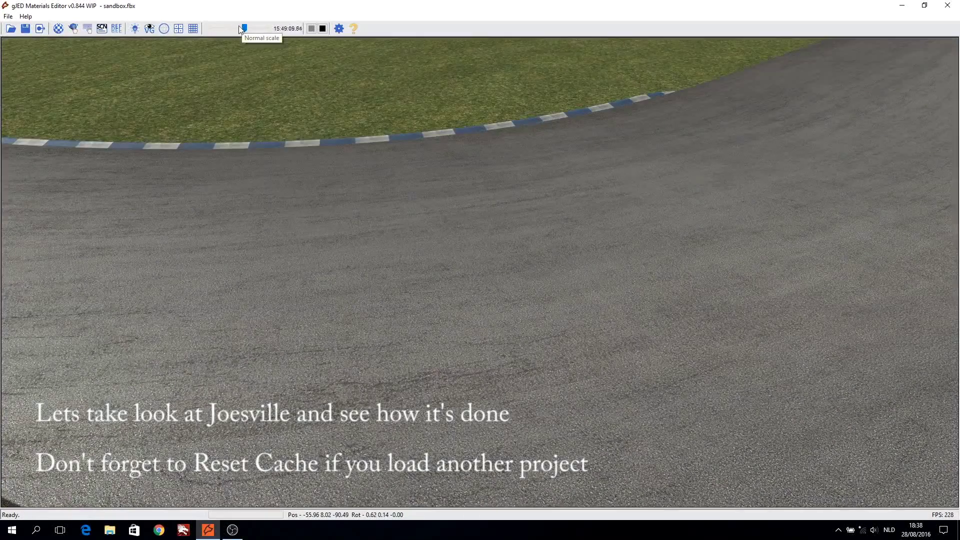
mouse_move(238, 28)
mouse_down()
mouse_move(249, 30)
mouse_move(240, 29)
mouse_up()
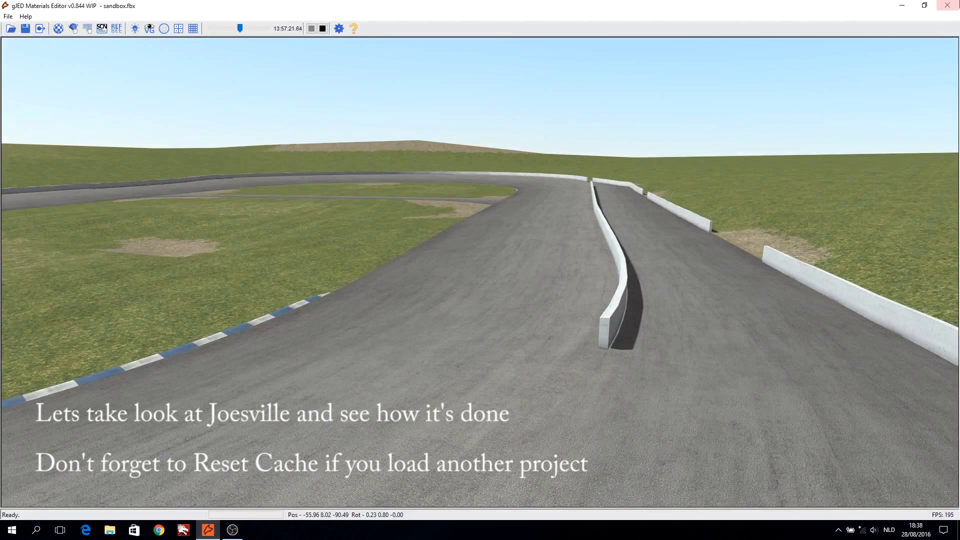
click(947, 5)
double_click(310, 154)
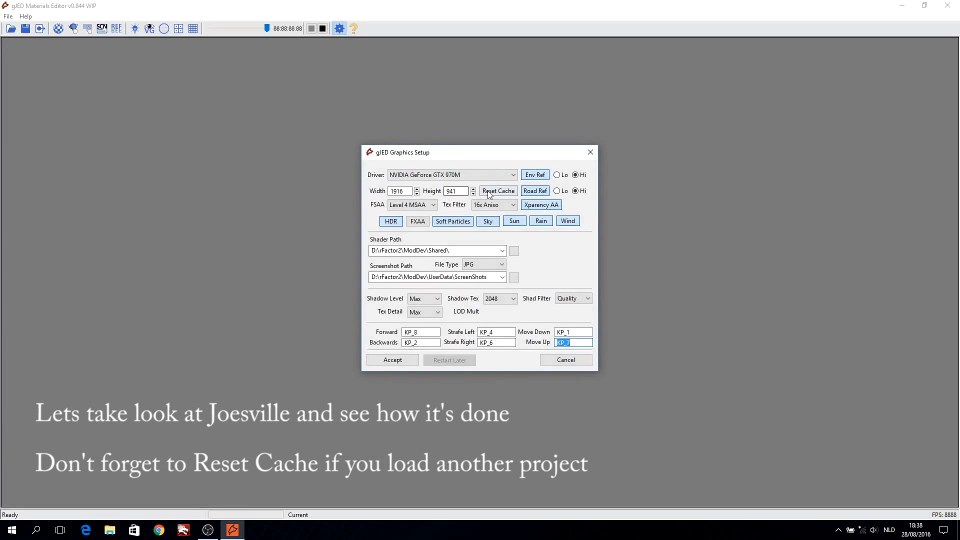
- Reset the cache and open Joesville_Speedway.scn from Recent Files
click(392, 360)
click(8, 16)
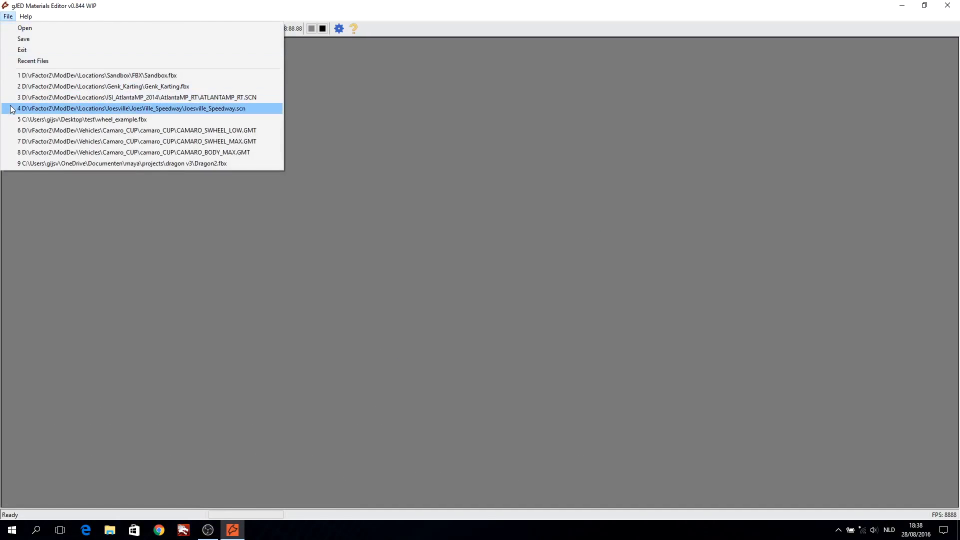
click(150, 104)
click(176, 215)
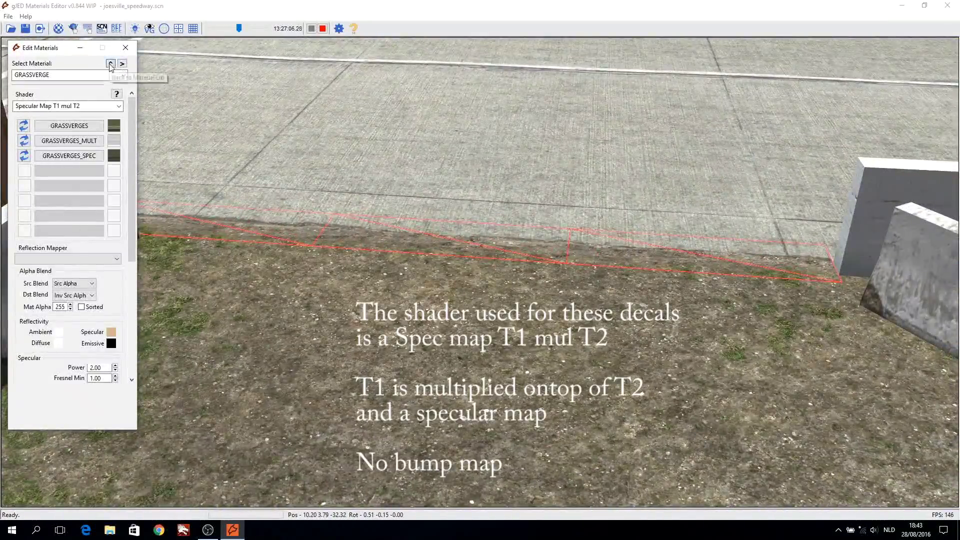
- Open the GRASSVERGE material and preview its GRASSVERGES_MULT and GRASSVERGES textures
click(110, 63)
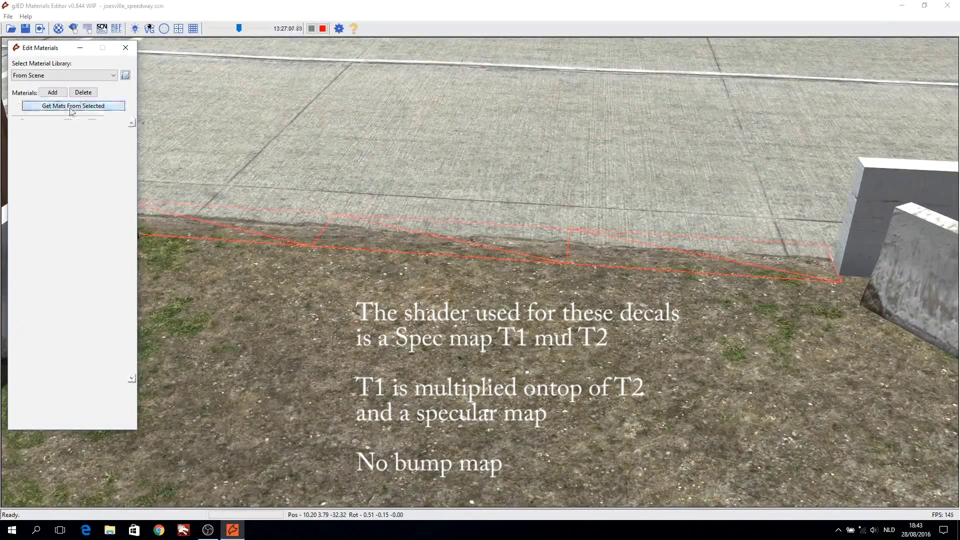
click(89, 120)
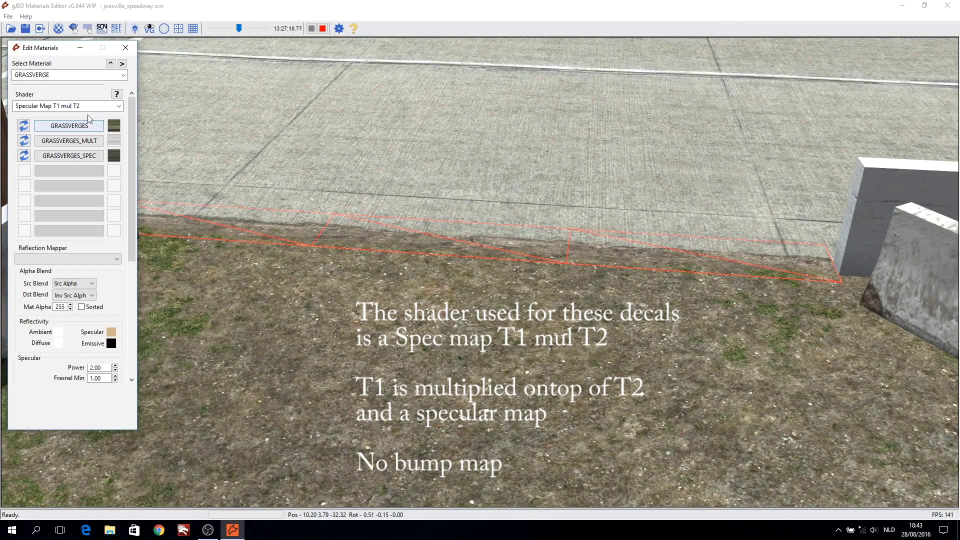
click(114, 159)
click(114, 140)
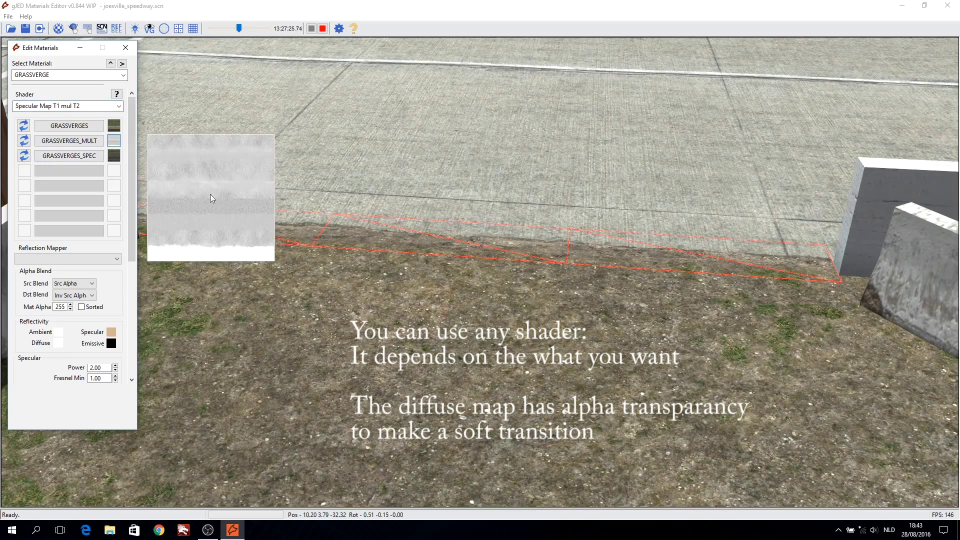
click(114, 126)
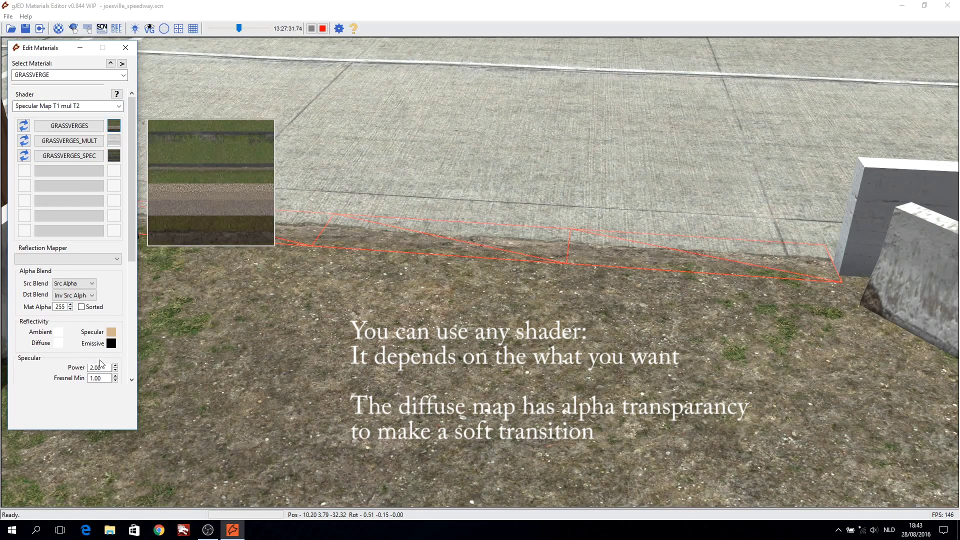
- Set GRASSVERGE's Alpha Blend source to One
scroll(132, 235, down, 1)
click(74, 262)
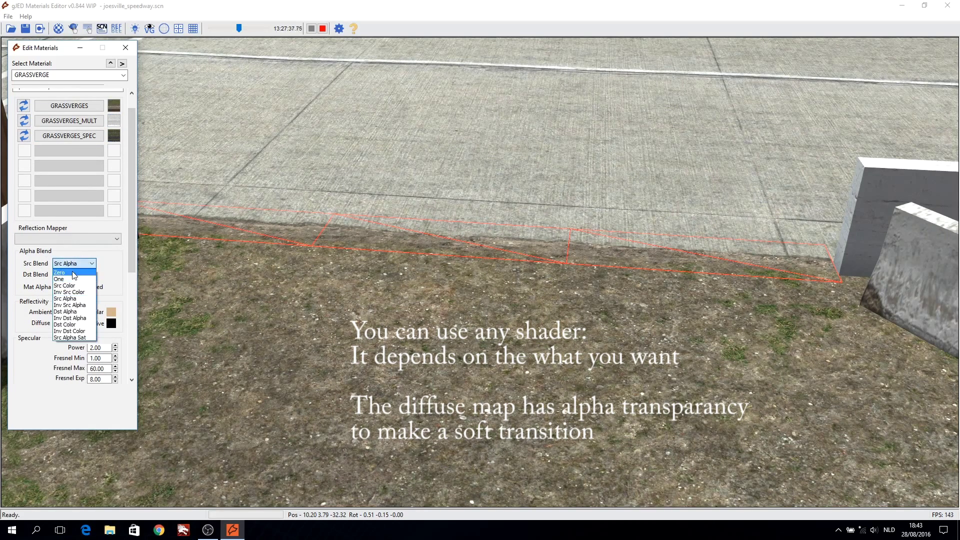
click(74, 294)
click(74, 263)
- Set Dst Blend to Zero and mark both concrete surface meshes No Render
click(60, 278)
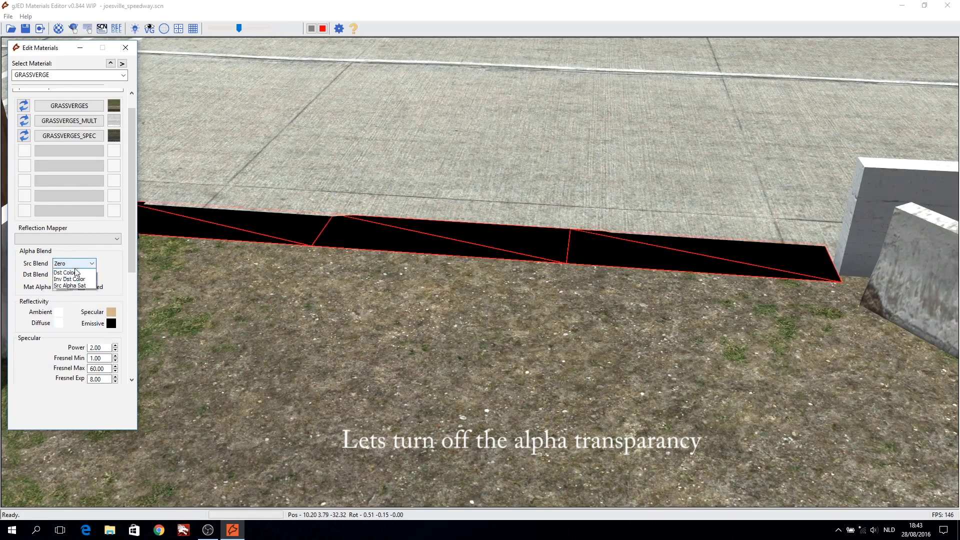
right_drag(198, 285, 595, 271)
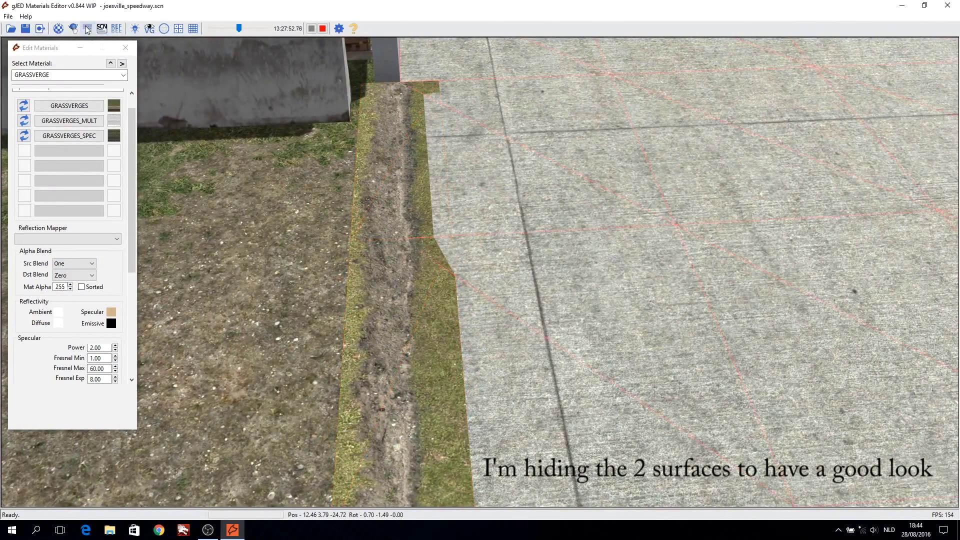
click(88, 29)
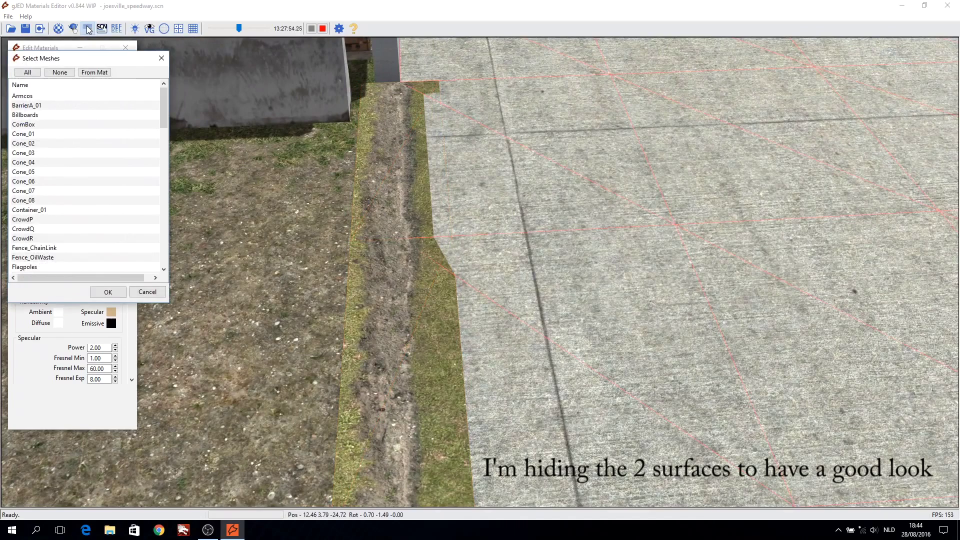
click(160, 58)
click(73, 28)
click(83, 148)
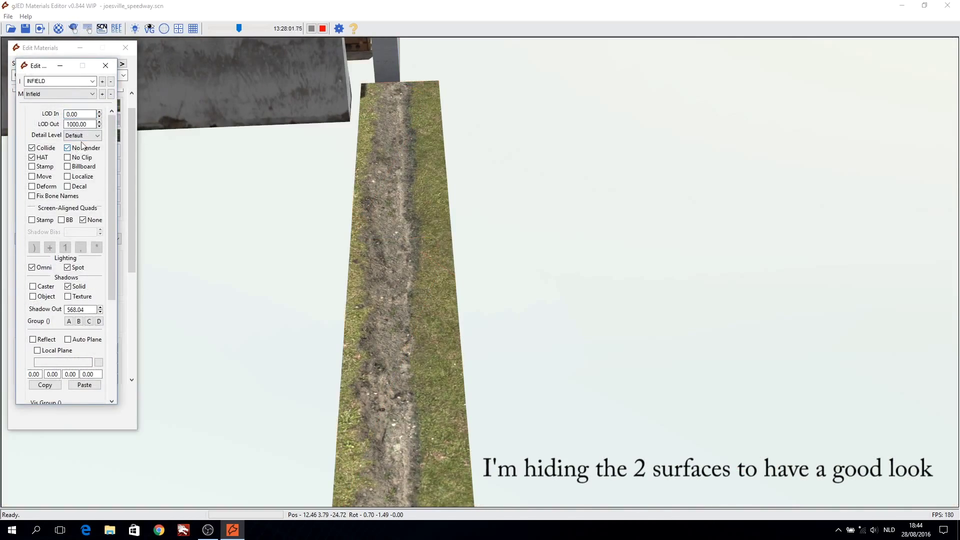
click(122, 64)
- Orbit the camera around the opaque verge strip to inspect it
right_drag(392, 262, 563, 295)
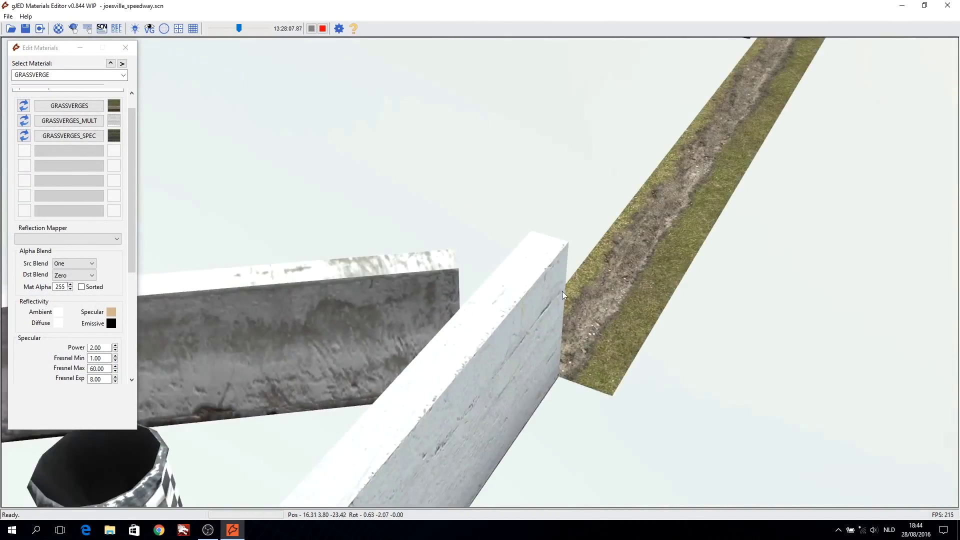
drag(563, 295, 536, 274)
right_drag(515, 267, 469, 250)
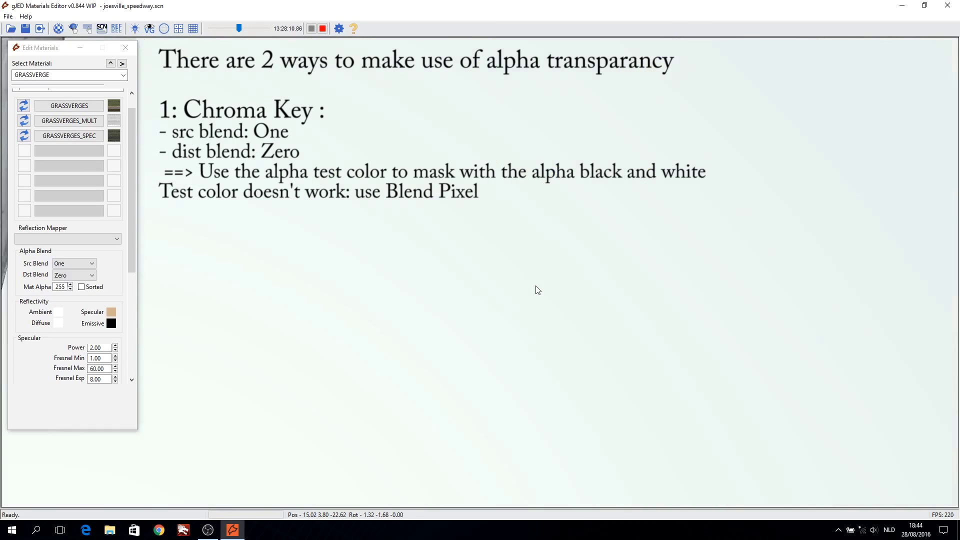
- Tick Alpha Test Color on the GRASSVERGES texture stage and set Blend Pixels to 1
click(110, 63)
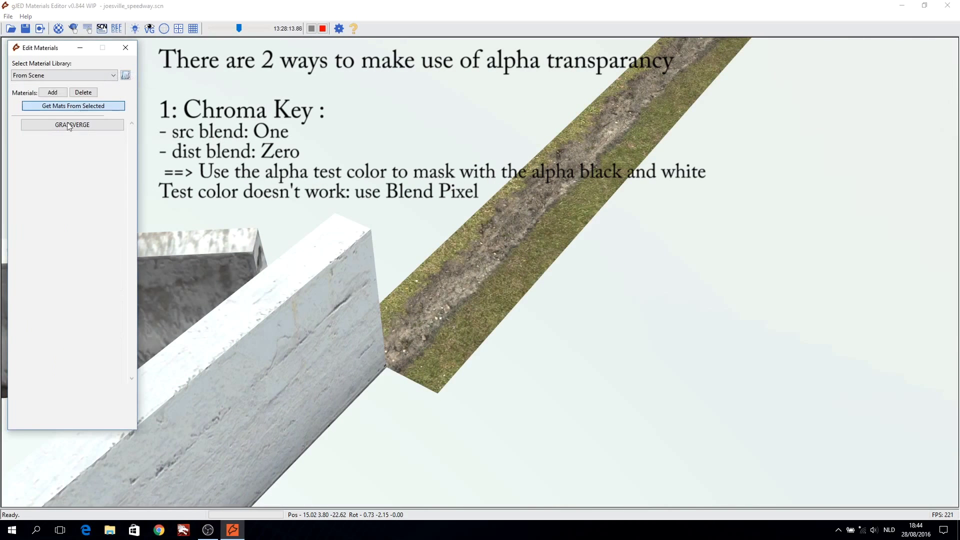
click(70, 125)
click(78, 127)
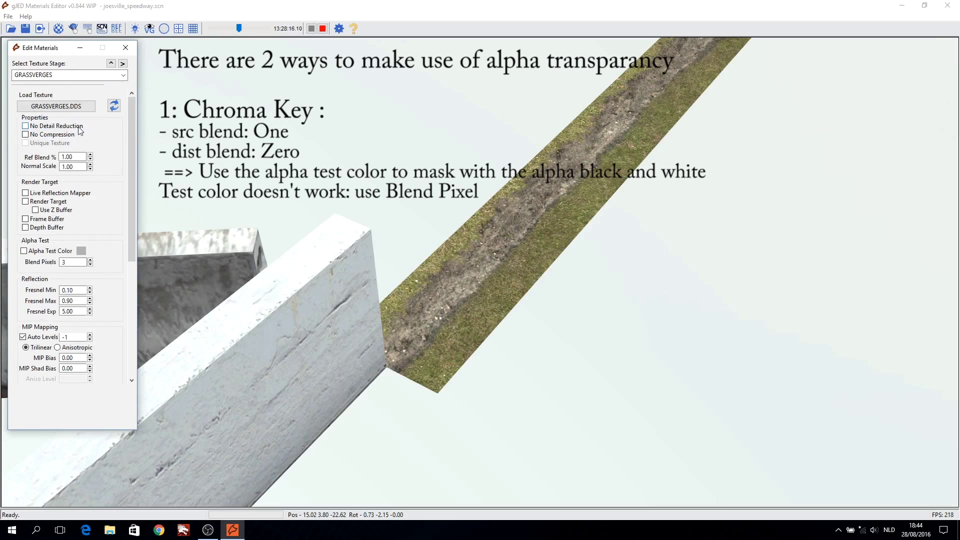
click(24, 251)
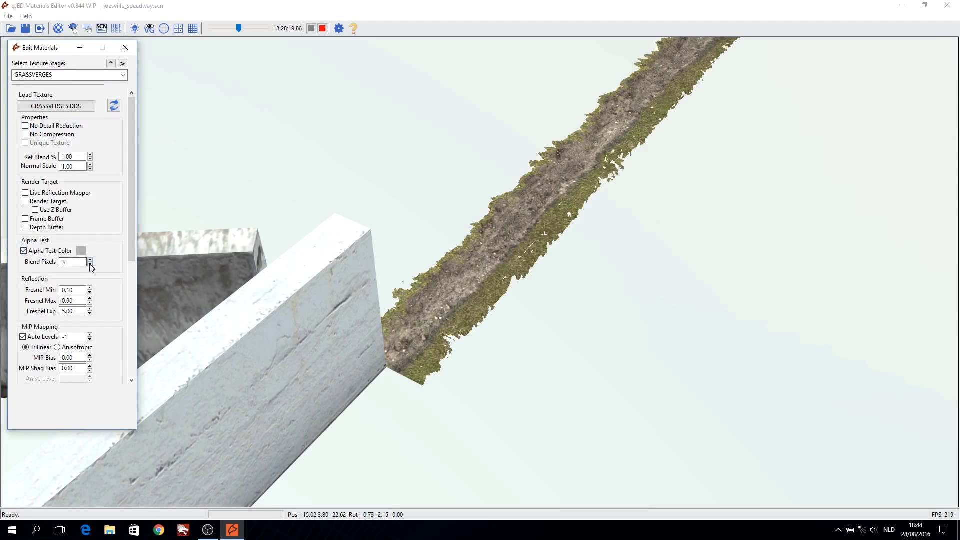
double_click(90, 265)
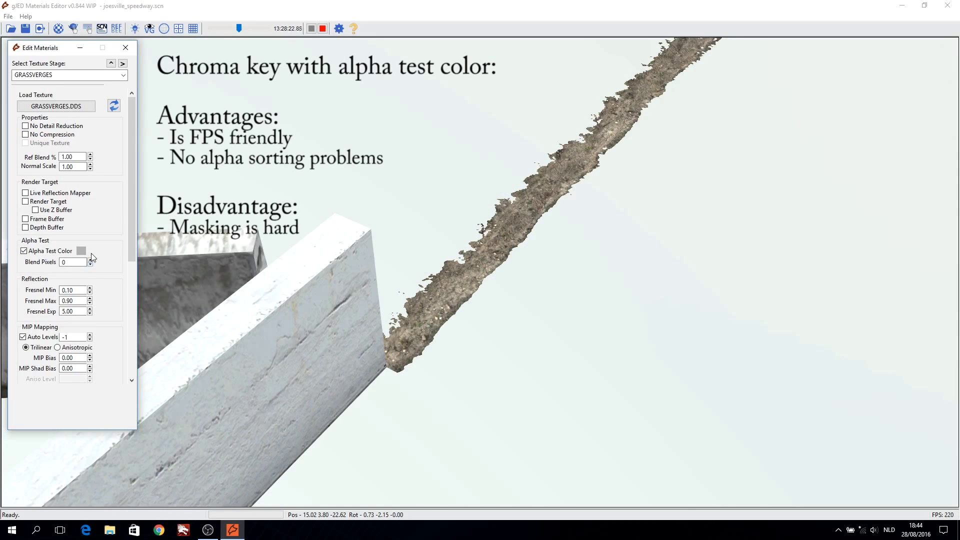
click(90, 260)
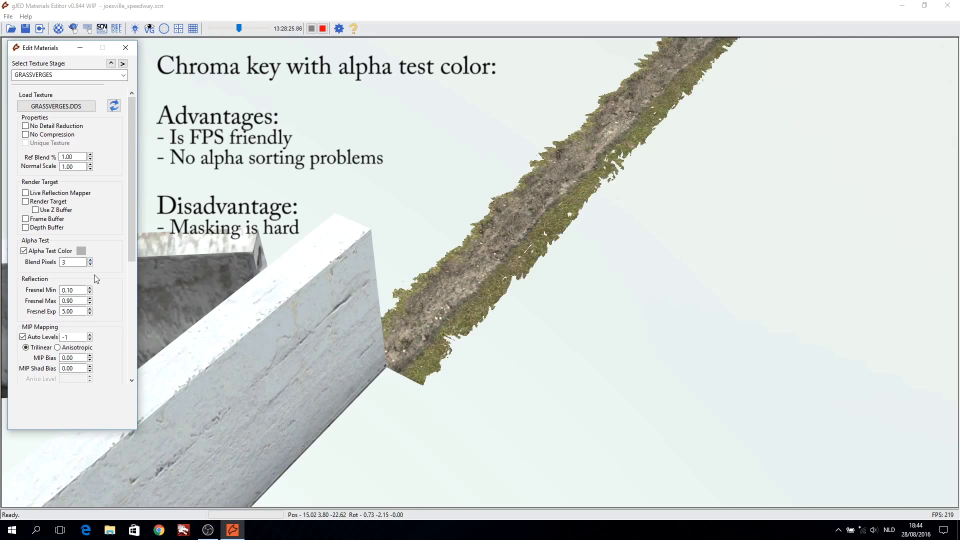
click(90, 264)
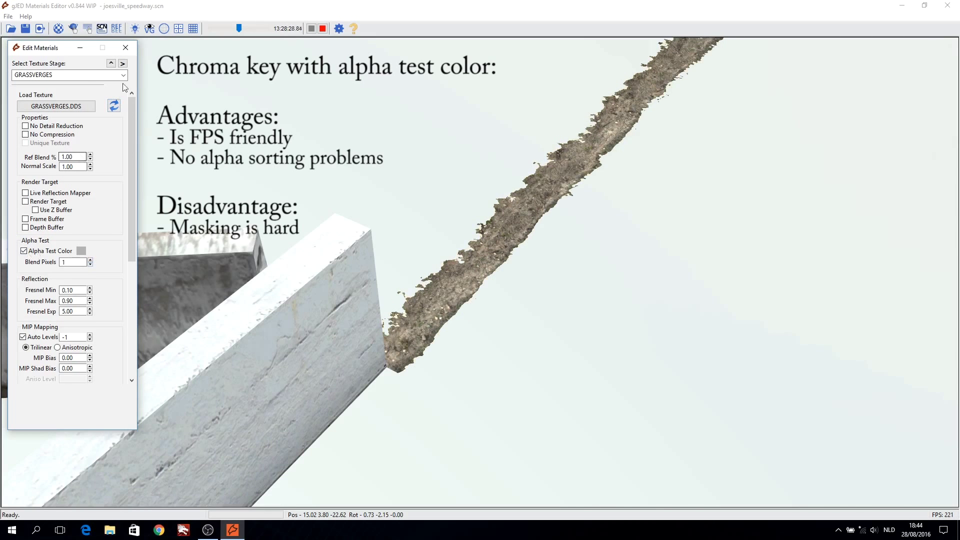
click(112, 64)
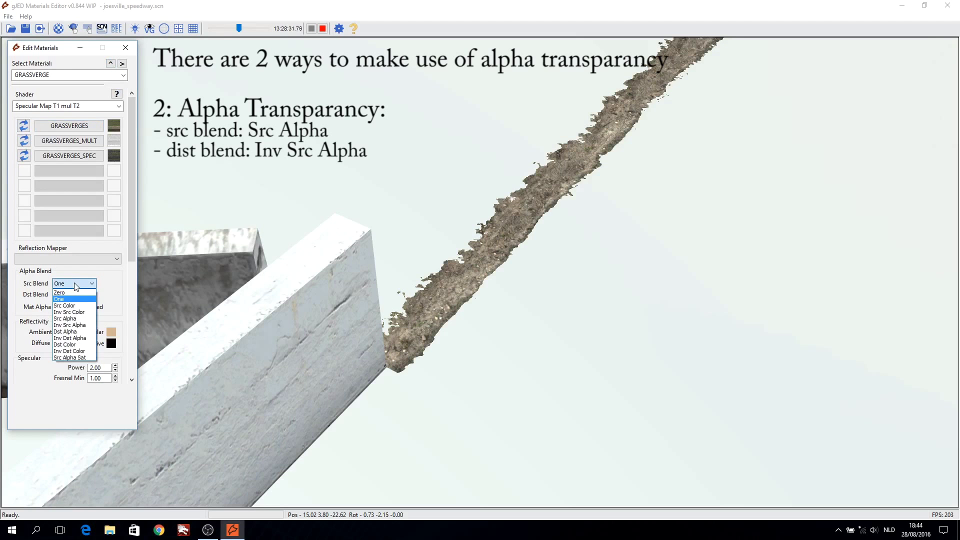
- Set Dst Blend to Inv Src Alpha and untick Alpha Test Color on GRASSVERGES
click(78, 298)
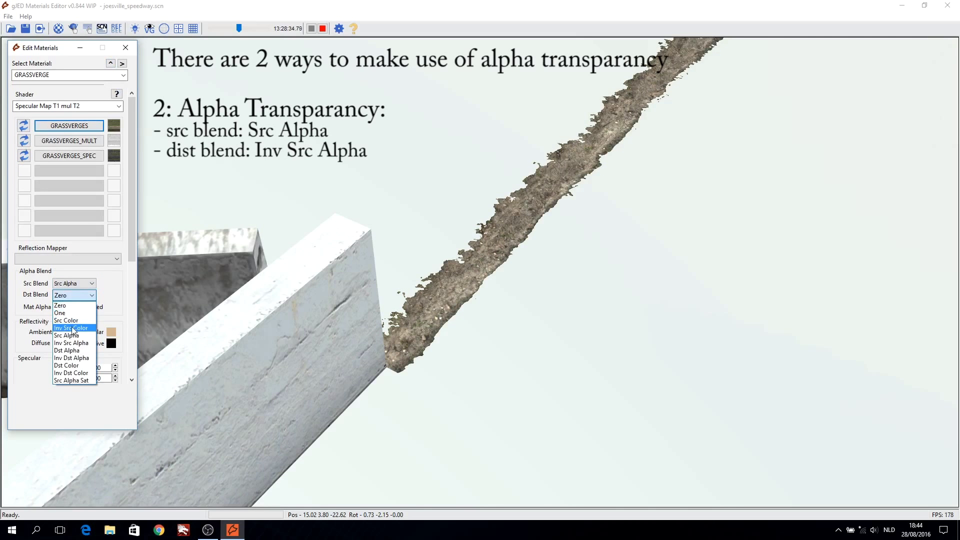
click(79, 344)
middle_drag(373, 269, 288, 383)
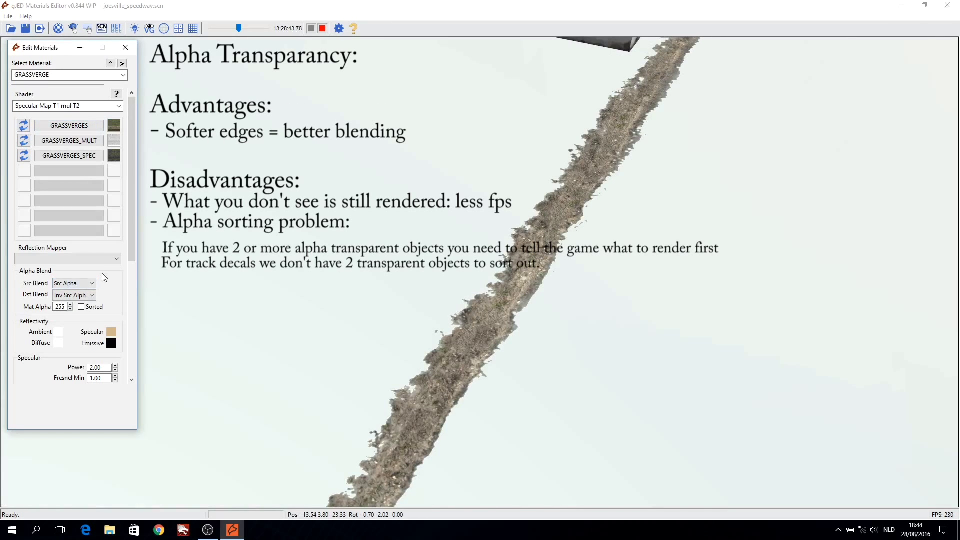
click(78, 128)
click(33, 253)
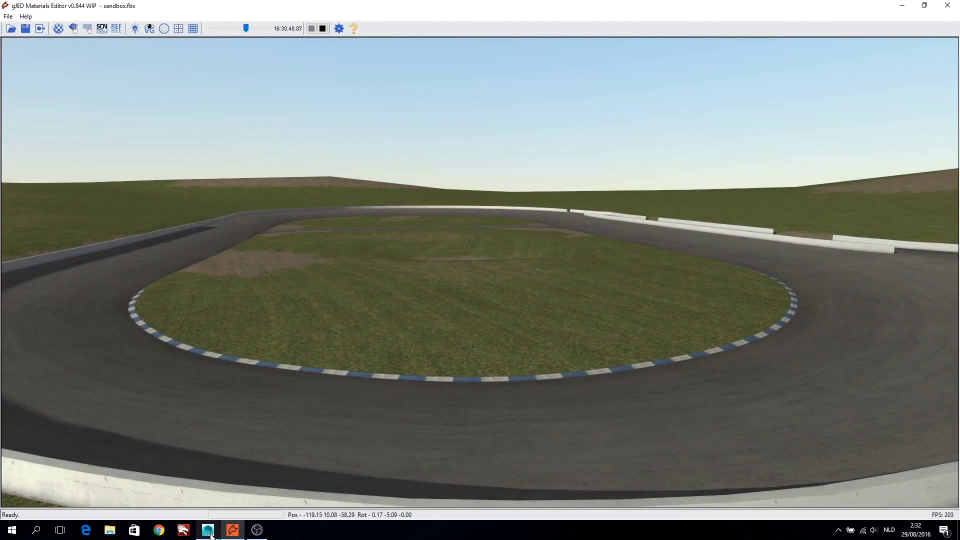
- In Maya, isolate the Terrain_infield_A mesh and switch to edge selection
mouse_move(208, 529)
click(263, 488)
click(412, 284)
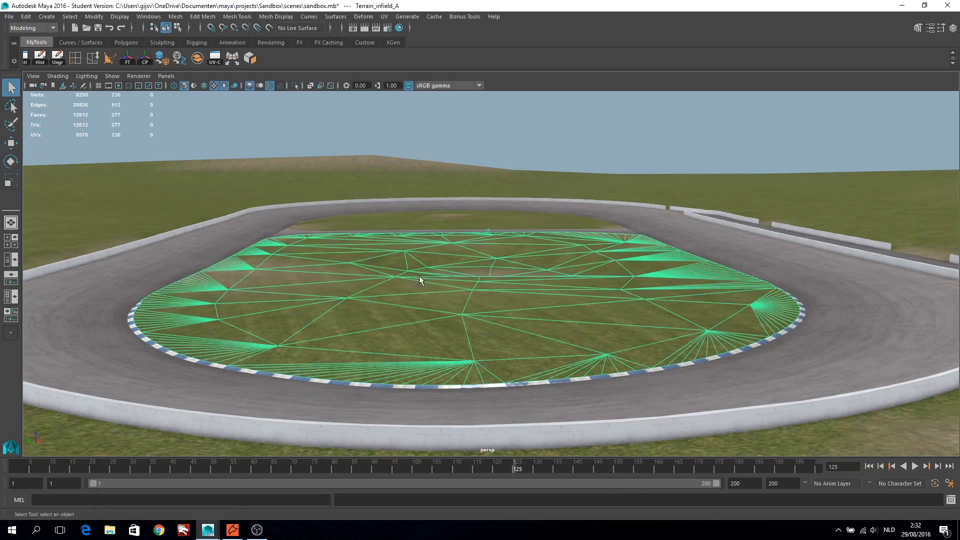
click(295, 85)
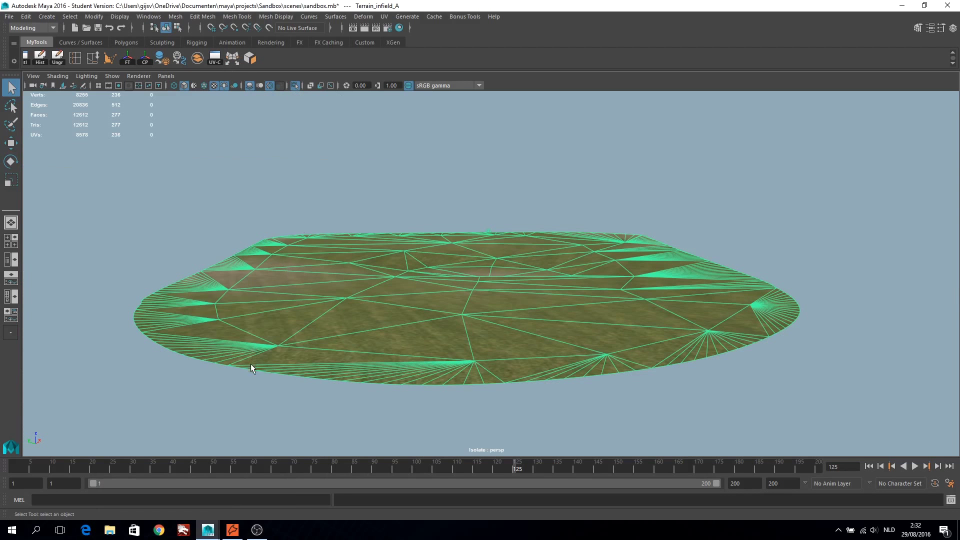
right_drag(250, 364, 284, 355)
- Convert the infield's outer edges into the linear curve polyToCurve1 and delete history
click(94, 16)
mouse_move(143, 248)
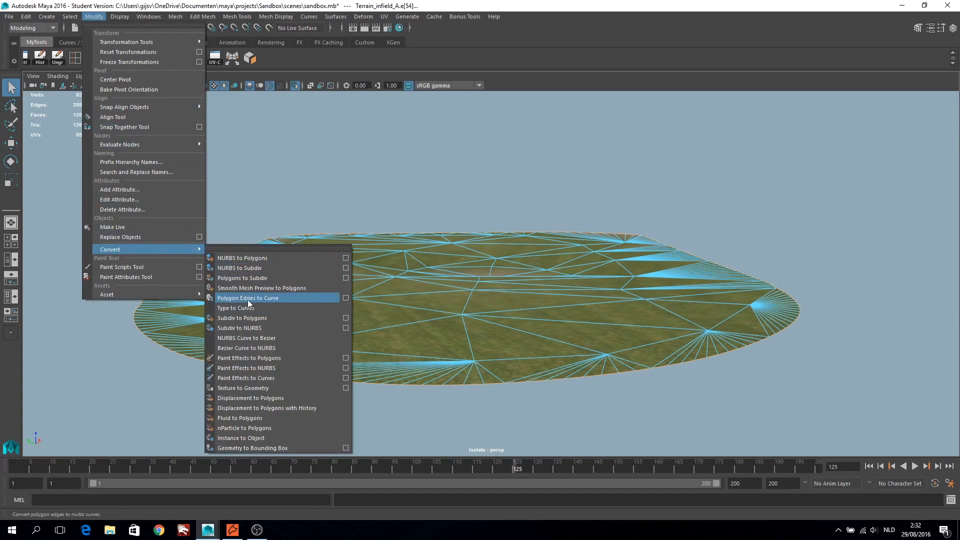
click(346, 298)
drag(308, 208, 722, 121)
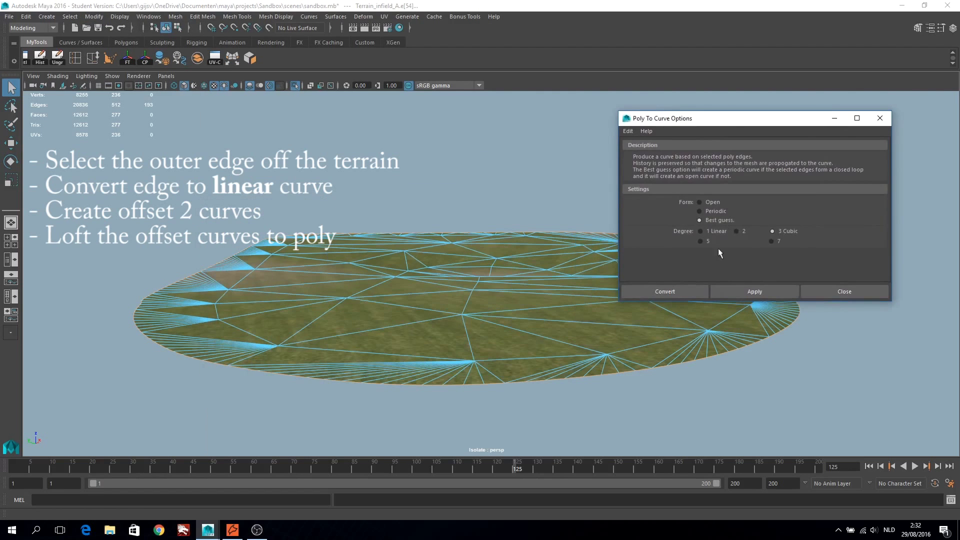
click(709, 231)
click(755, 289)
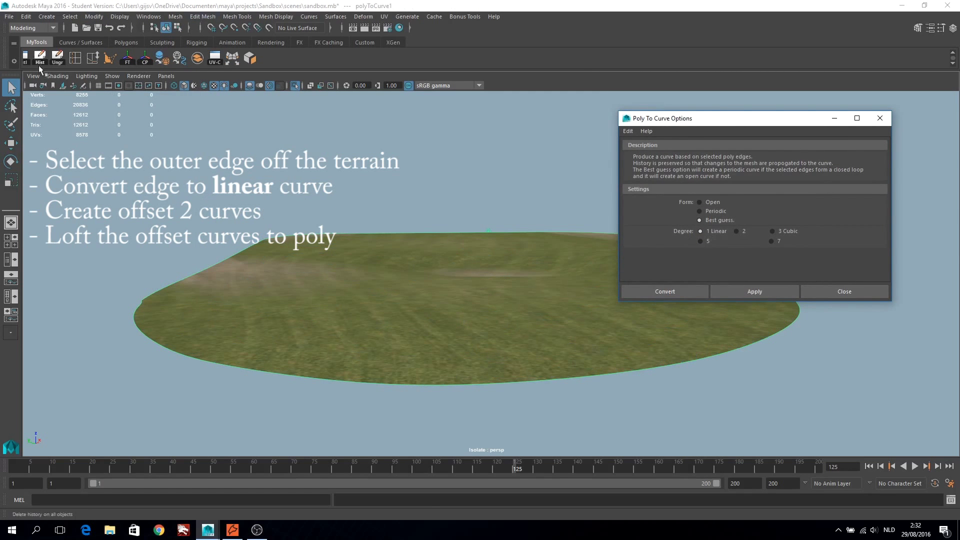
click(26, 57)
click(844, 292)
drag(577, 144, 833, 100)
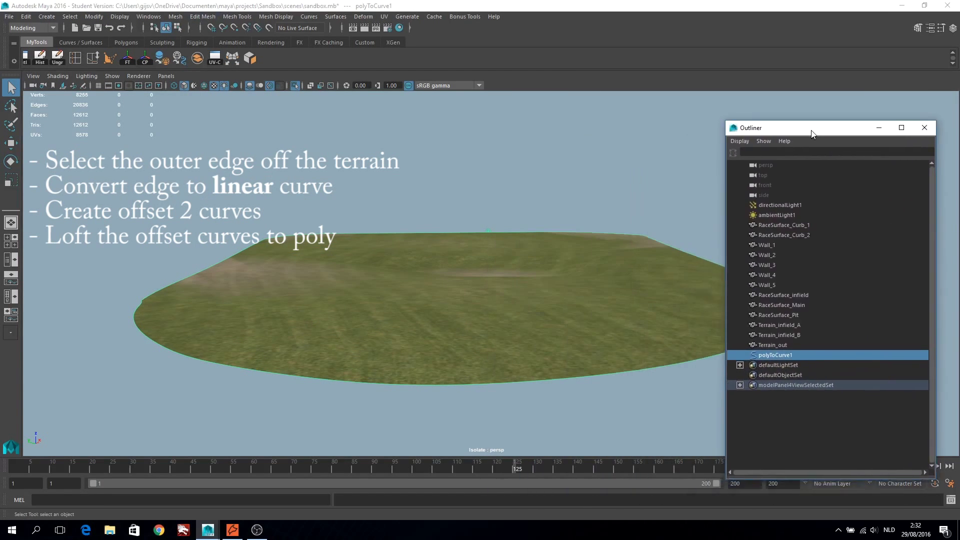
click(94, 44)
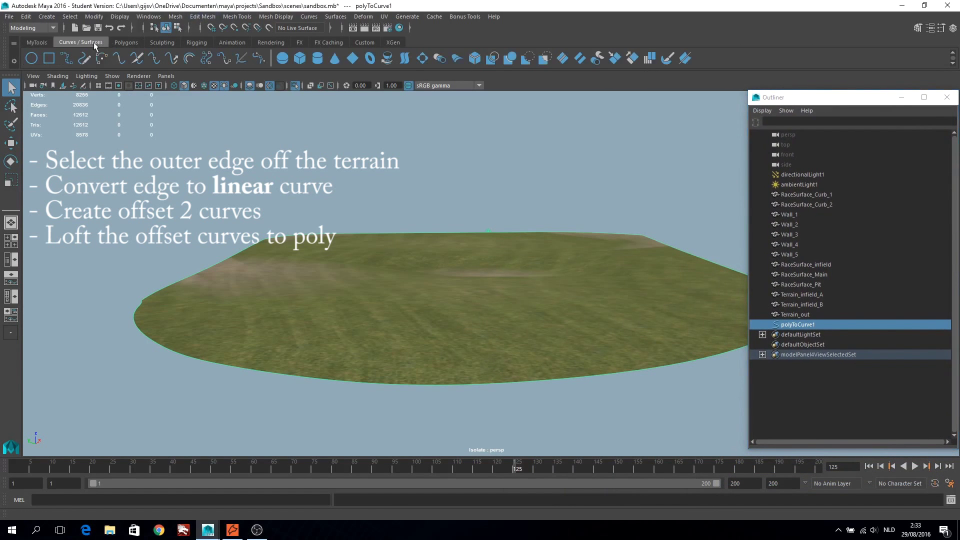
- Create an offset copy of the edge curve at distance 0.3
click(189, 57)
drag(852, 98, 640, 155)
click(931, 29)
drag(908, 187, 898, 187)
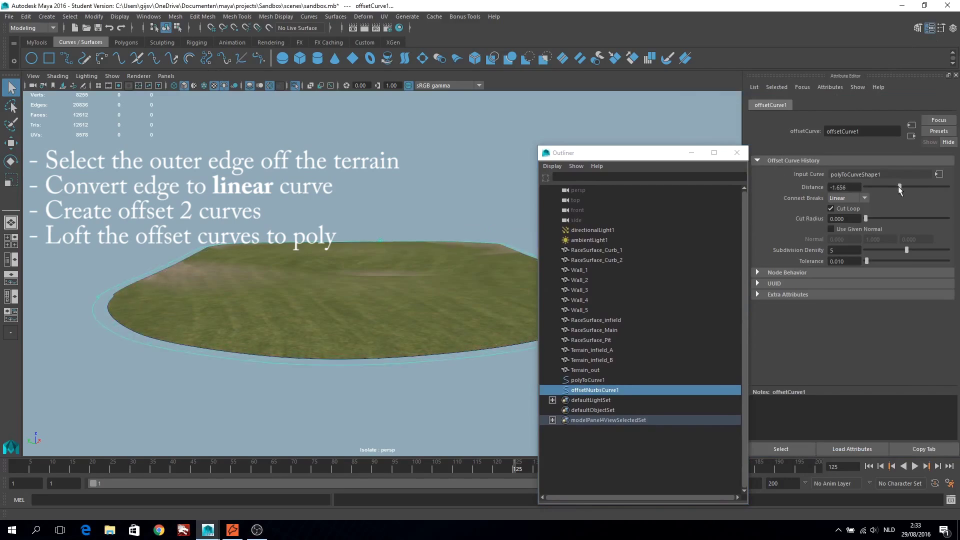
alt+drag(274, 349, 243, 257)
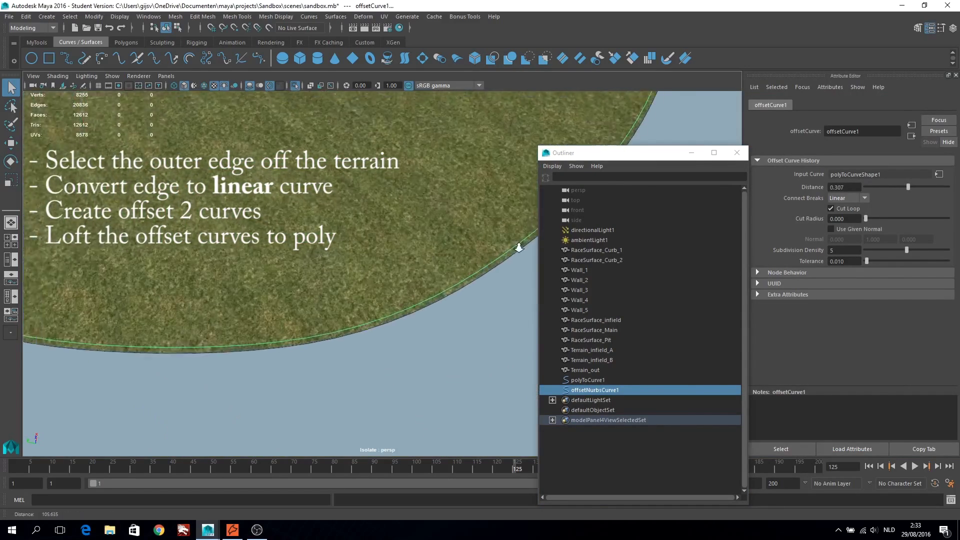
scroll(243, 257, up, 8)
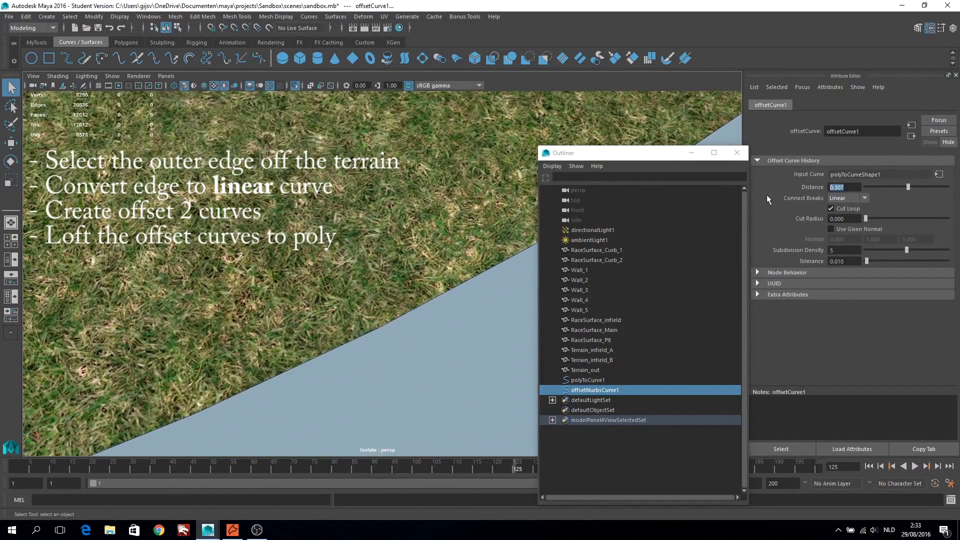
text(0.3)
key(Return)
- Create a second offset curve from polyToCurve1 at distance -0.3
click(296, 86)
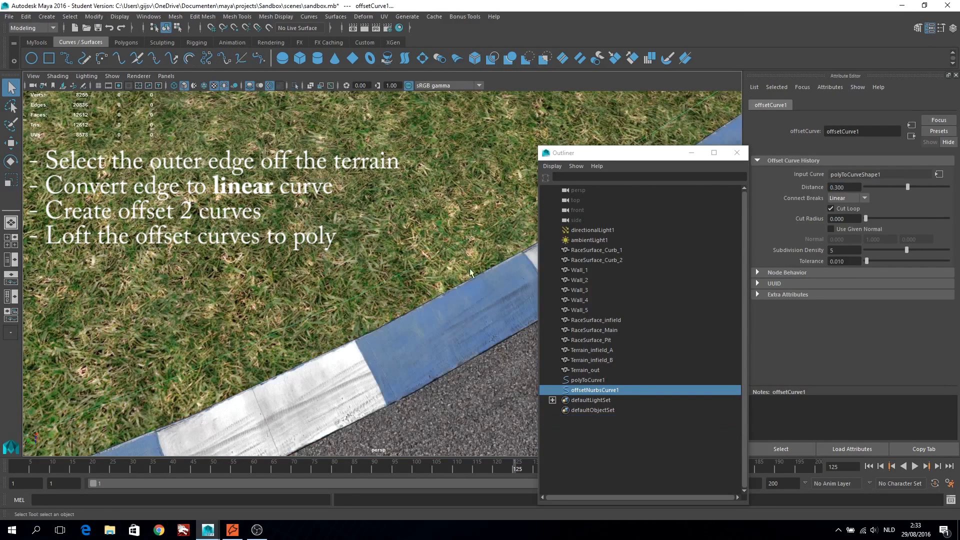
click(611, 380)
key(g)
text(-0.)
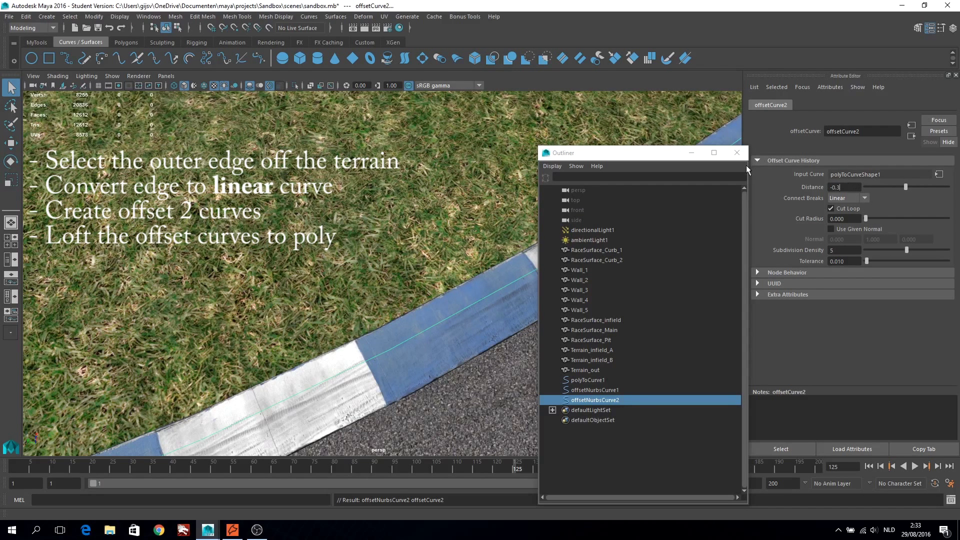
text(3)
key(Return)
- Loft both offset curves into the polygon strip loftedSurface1 and frame it
shift+click(611, 390)
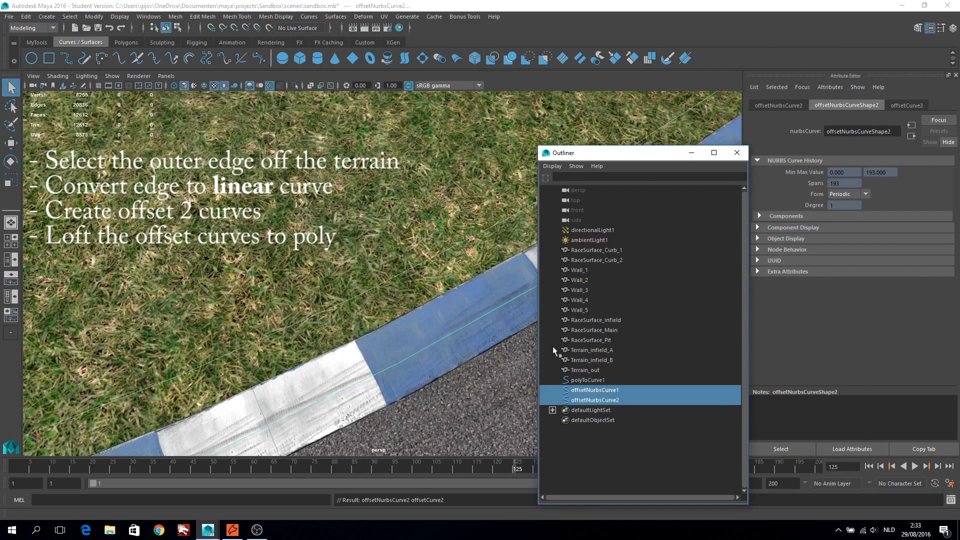
double_click(404, 59)
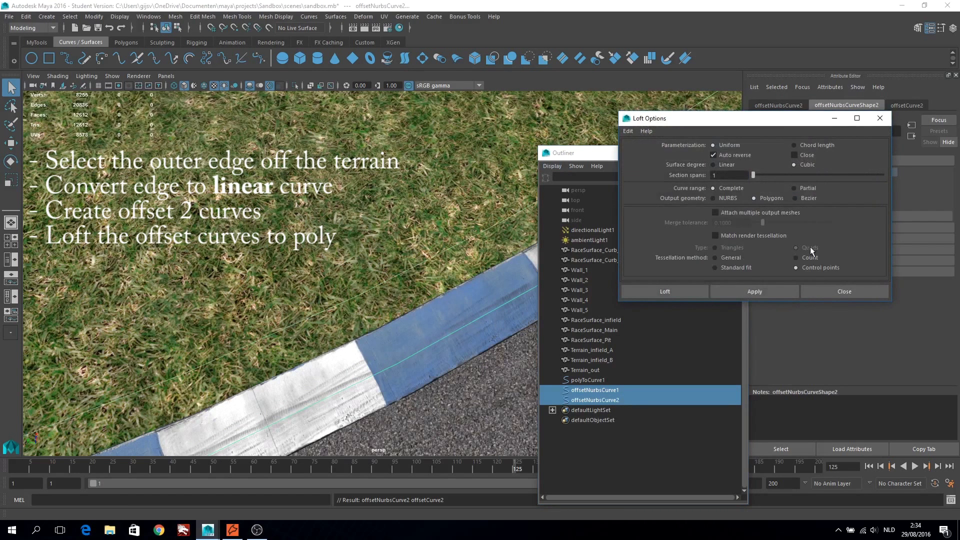
click(746, 289)
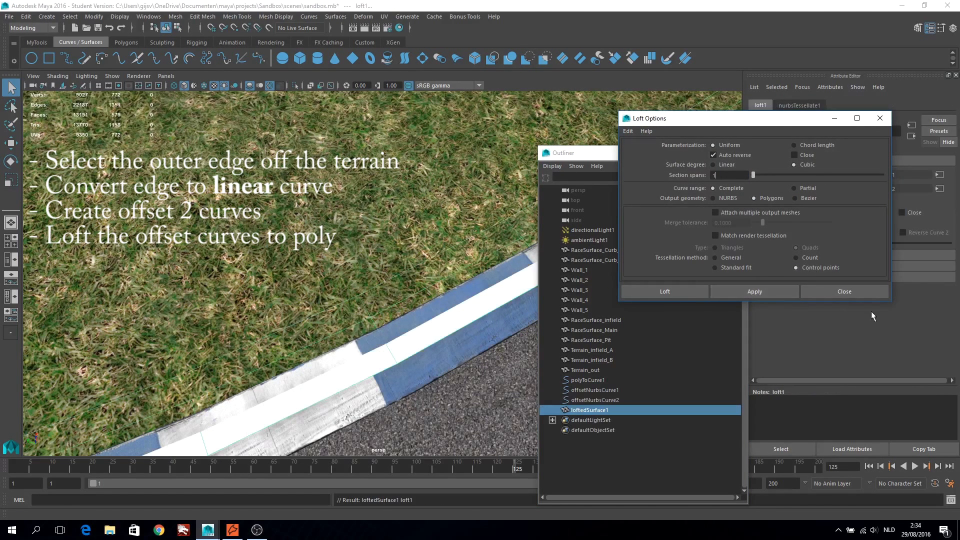
click(846, 290)
click(608, 409)
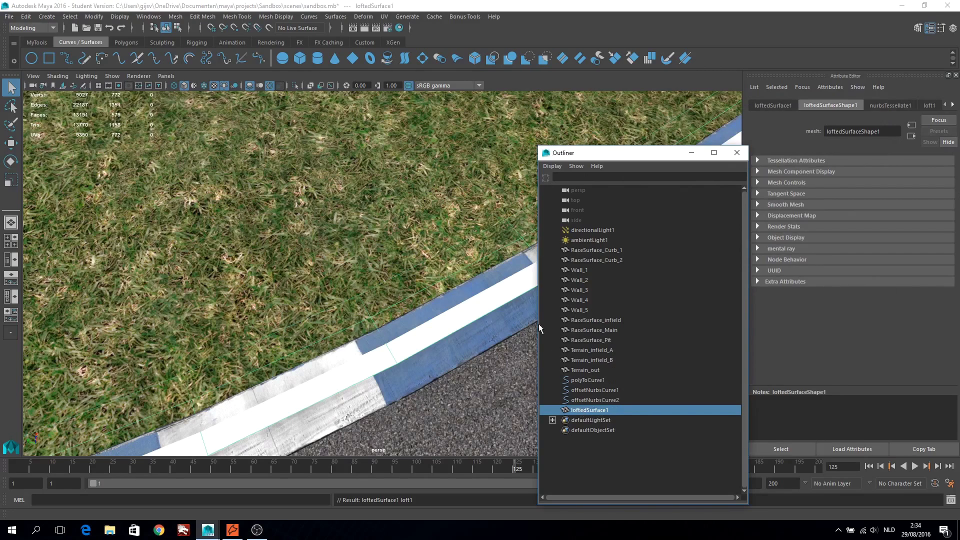
key(f)
click(36, 42)
scroll(244, 167, up, 2)
- Set loftedSurface1's Translate Z to 0.01 in the Channel Box
scroll(320, 184, up, 5)
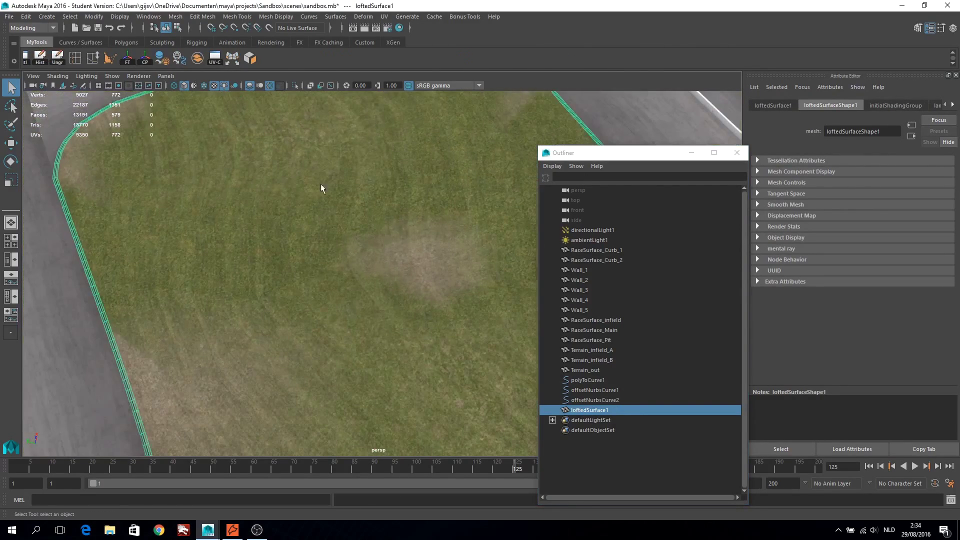
mouse_move(321, 188)
alt+mouse_down()
mouse_move(273, 179)
mouse_move(399, 219)
alt+mouse_up()
key(w)
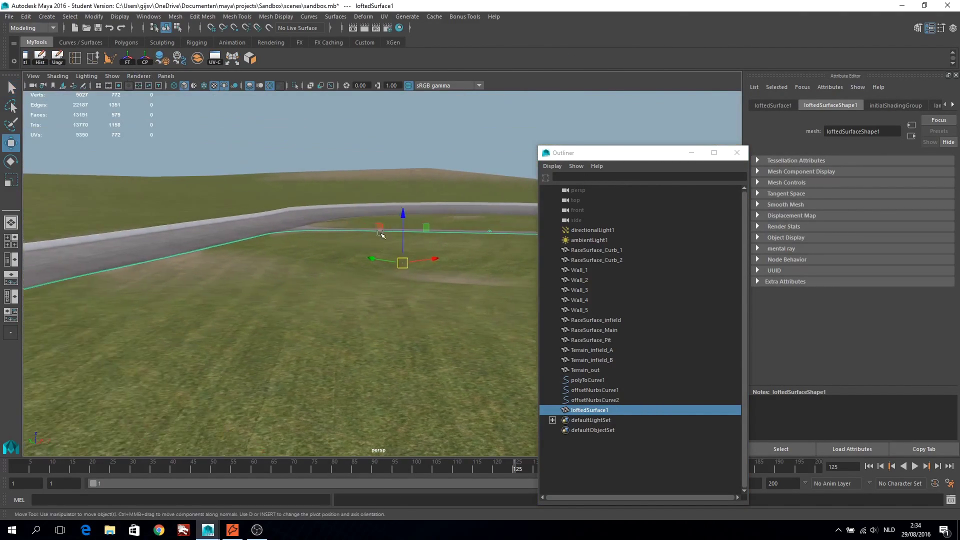
click(738, 157)
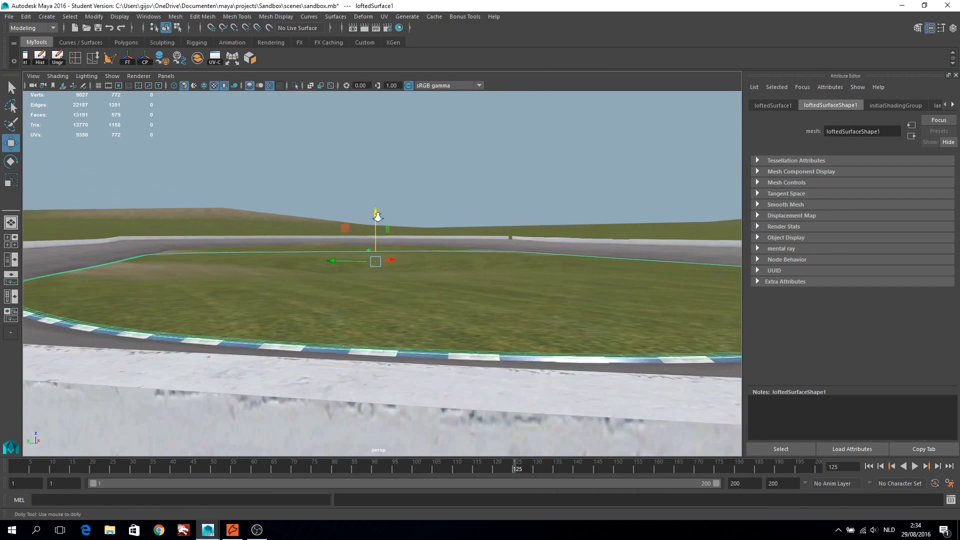
mouse_move(449, 225)
alt+mouse_down()
mouse_move(431, 208)
mouse_move(384, 205)
mouse_move(426, 191)
alt+mouse_up()
key(ctrl+z)
click(952, 29)
text(0.01)
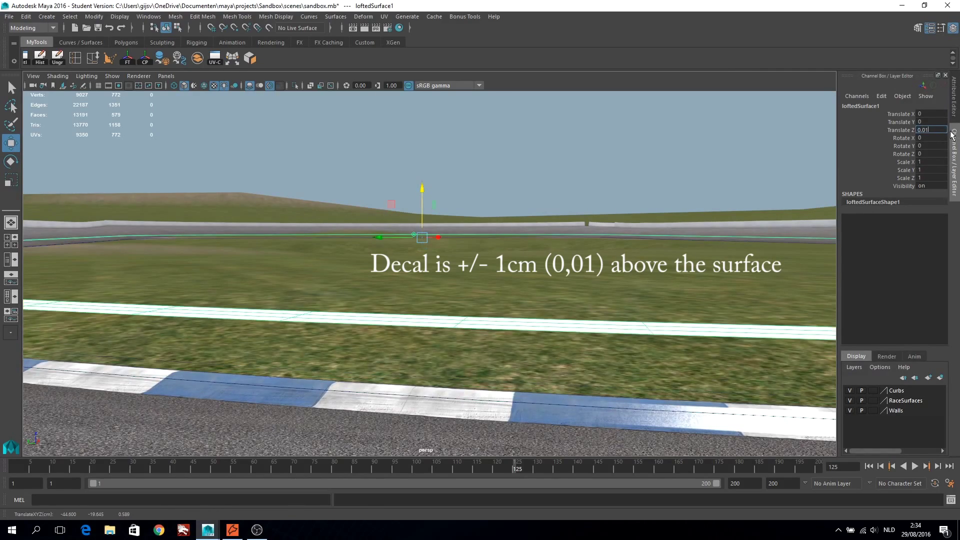
key(Return)
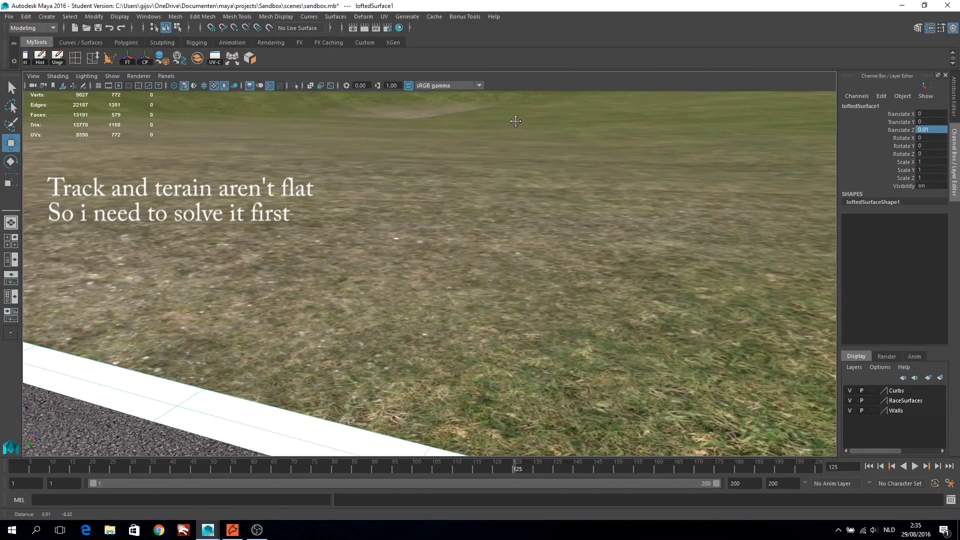
- Isolate the strip, orbit in close, and select its long lengthwise edges
alt+right_drag(515, 121, 326, 74)
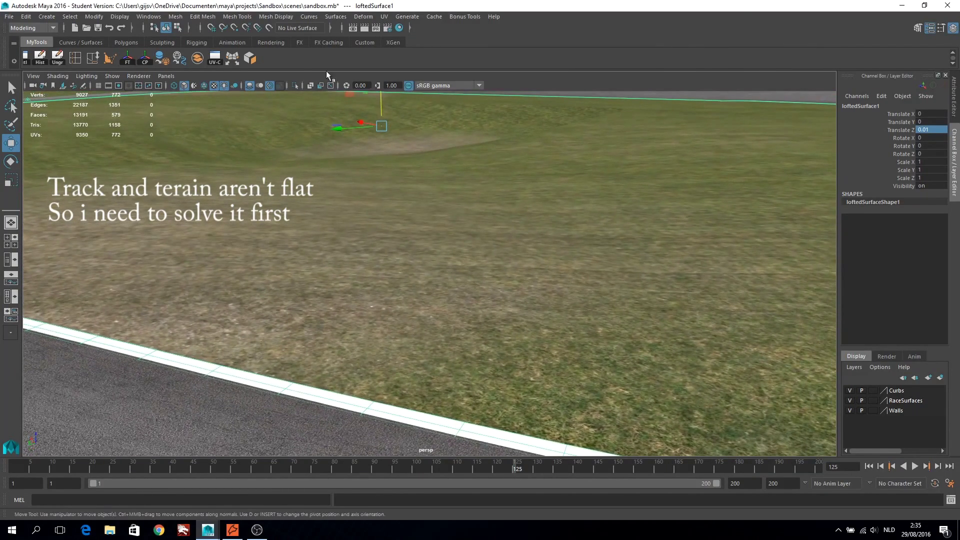
click(295, 88)
alt+drag(303, 275, 407, 208)
scroll(405, 208, up, 3)
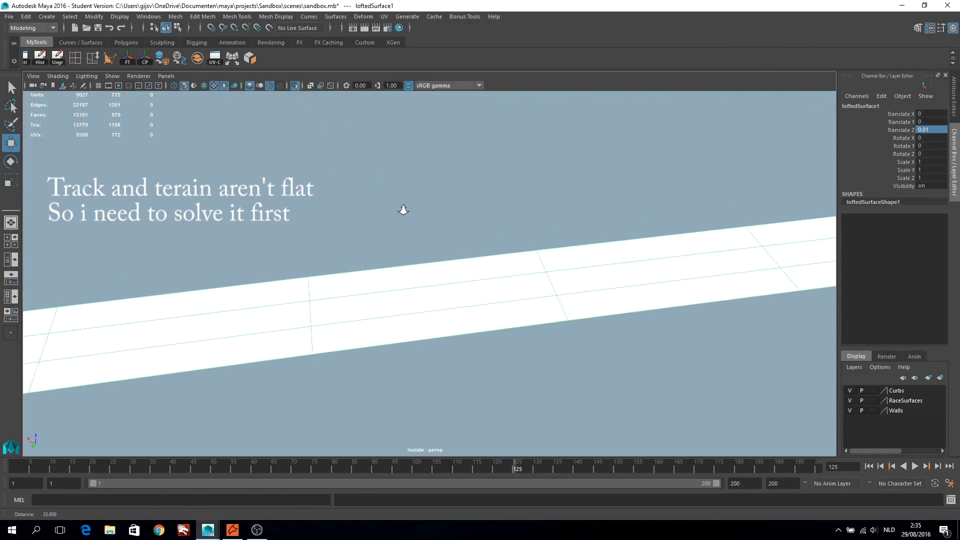
scroll(415, 292, up, 2)
right_drag(415, 294, 416, 280)
click(424, 291)
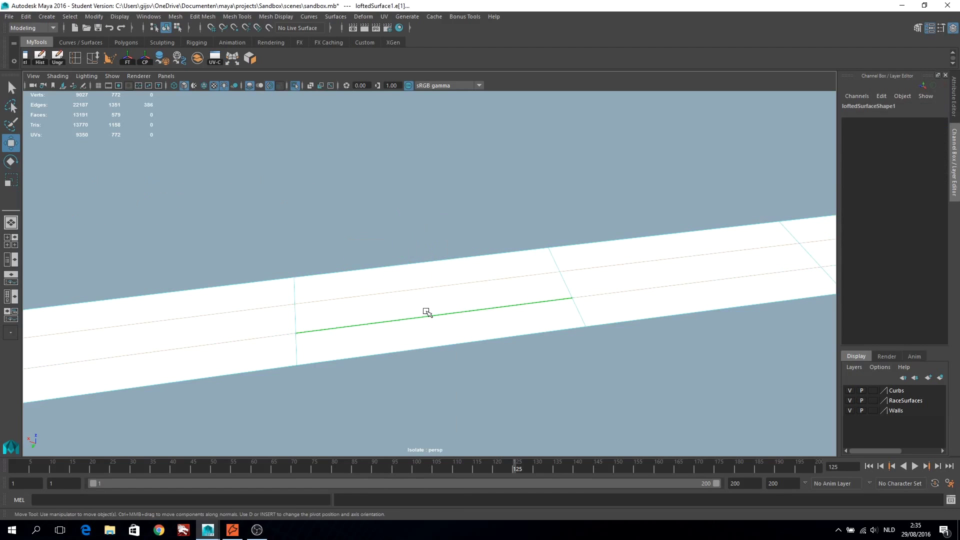
- Delete the lengthwise edges and insert a single centre edge loop along the strip
key(Delete)
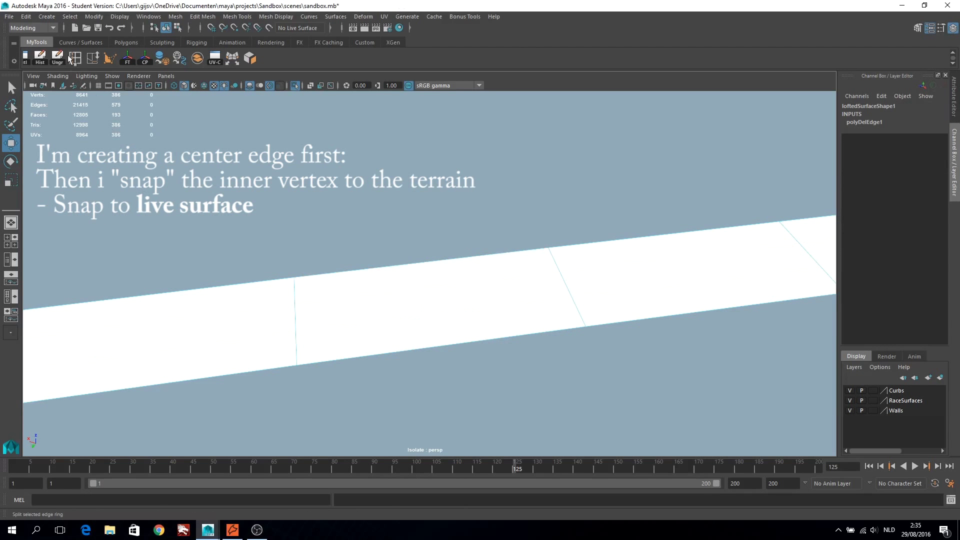
double_click(75, 59)
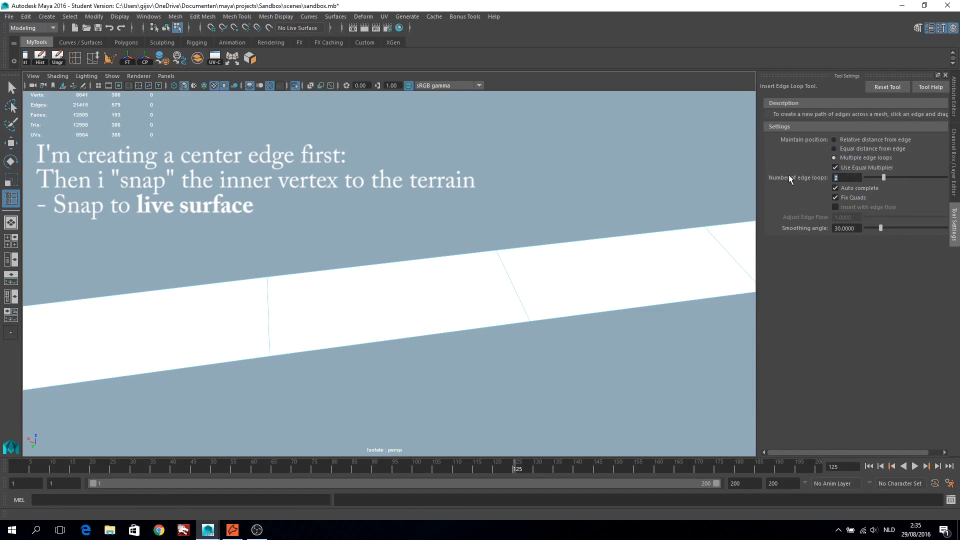
text(1)
key(Return)
drag(270, 313, 271, 314)
click(295, 86)
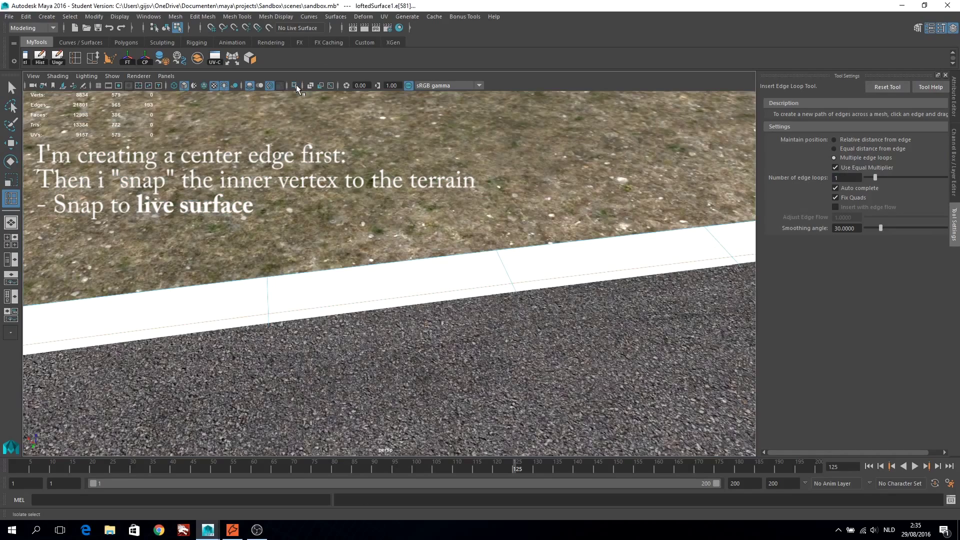
click(945, 75)
- Orbit along the curb strip around its bend to a top-down view
alt+drag(480, 272, 471, 201)
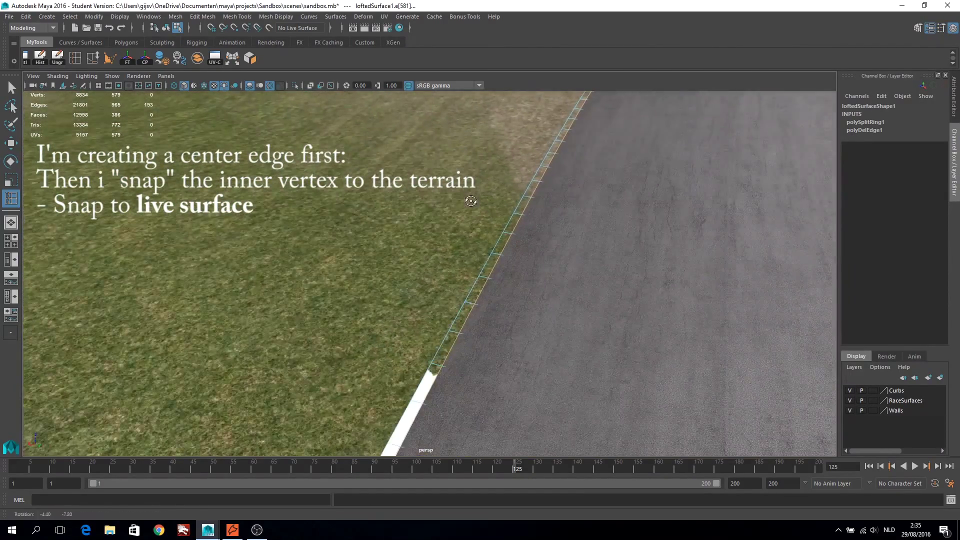
mouse_move(471, 201)
alt+middle_down()
mouse_move(504, 162)
mouse_move(488, 157)
alt+middle_up()
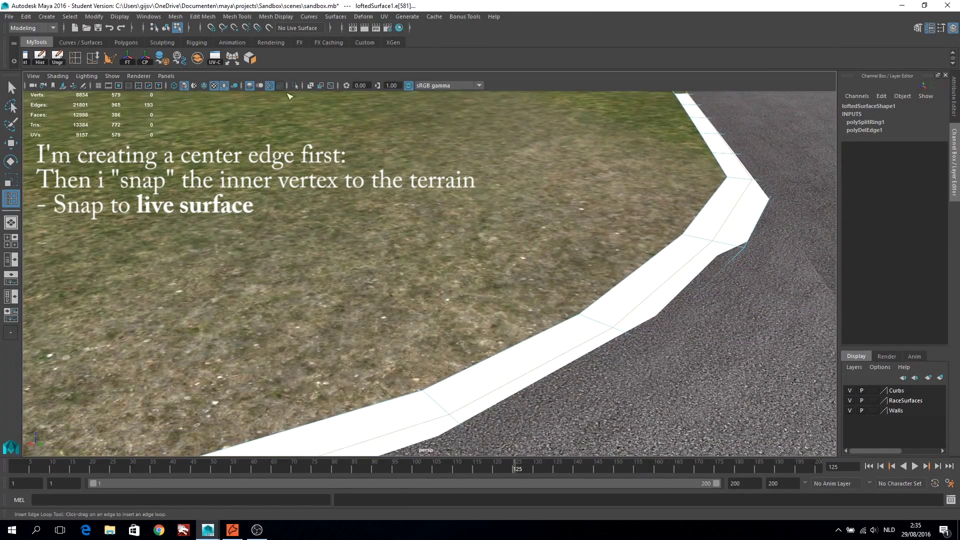
click(43, 86)
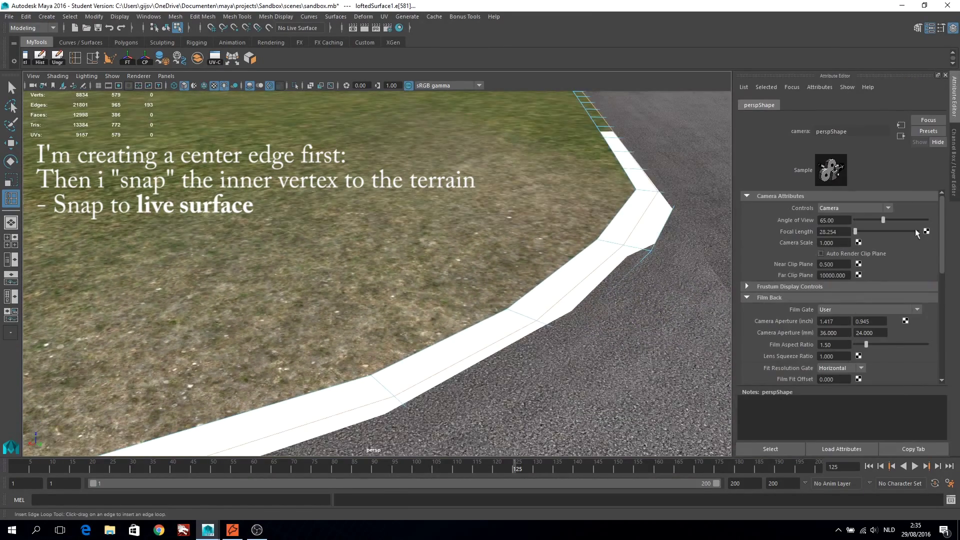
click(932, 31)
alt+drag(750, 300, 639, 299)
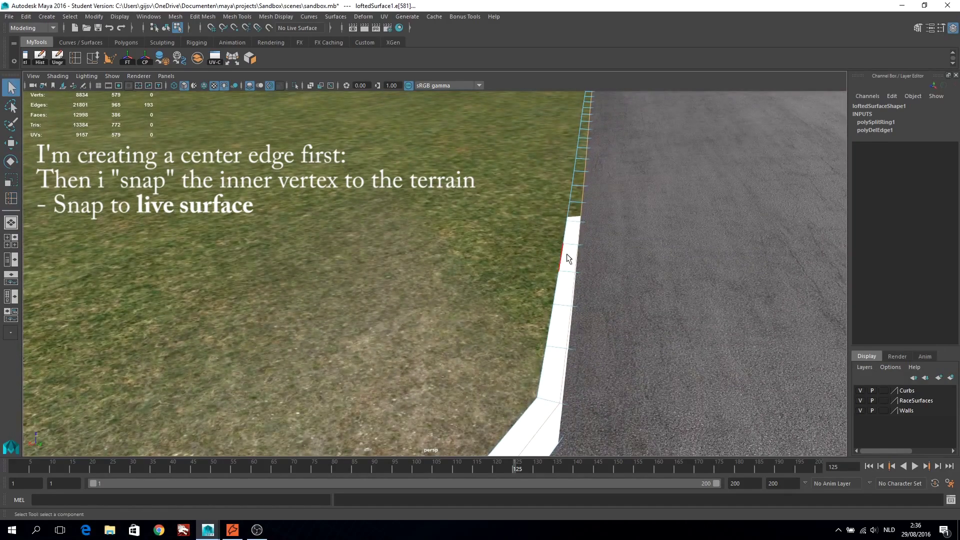
right_drag(568, 259, 604, 227)
mouse_move(604, 227)
alt+mouse_down()
mouse_move(564, 255)
mouse_move(574, 265)
mouse_move(475, 253)
mouse_move(489, 236)
mouse_move(515, 266)
mouse_move(565, 219)
mouse_move(537, 242)
alt+mouse_up()
- Select the strip's centre edge loop and convert it to vertices
click(483, 254)
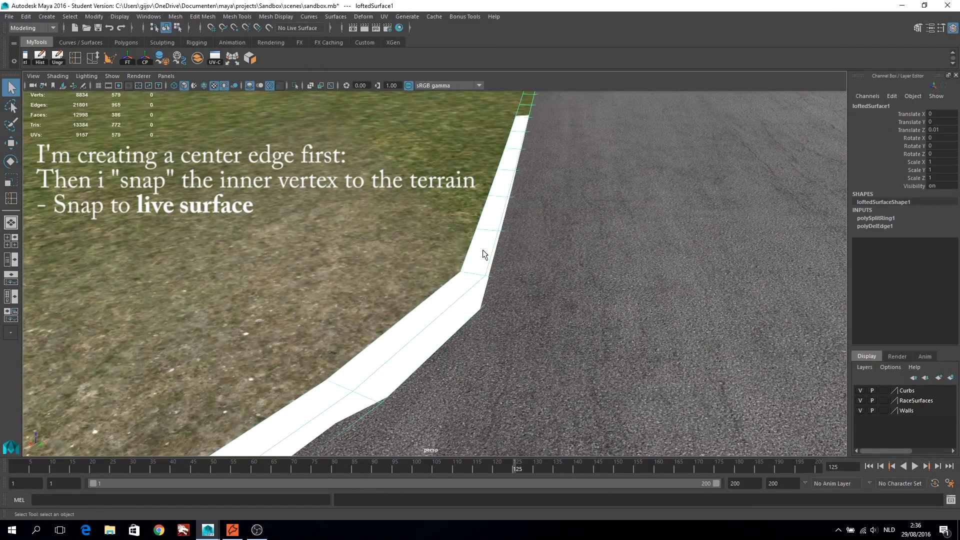
key(F10)
double_click(471, 238)
ctrl+right_drag(471, 238, 390, 236)
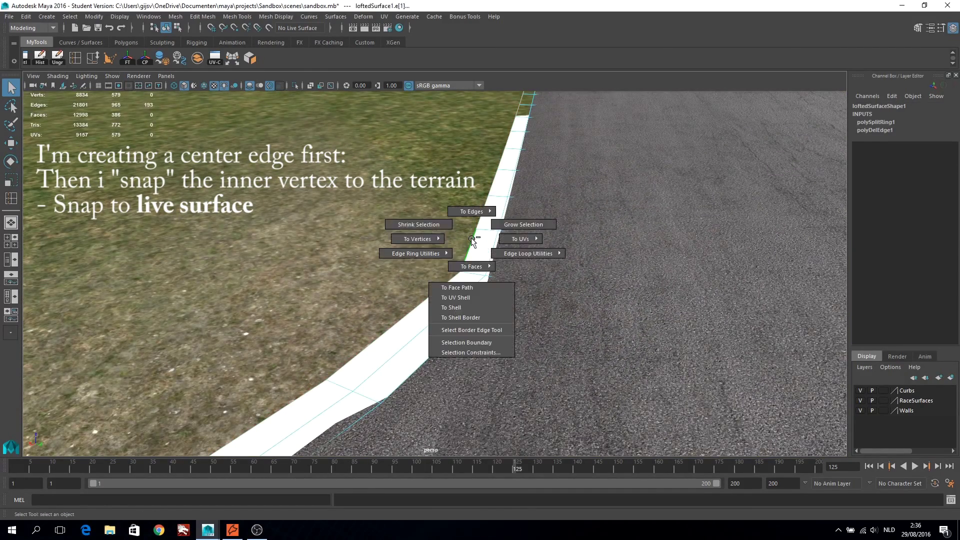
- Make Terrain_infield_A the live surface and reset the curb strip's height to 0
click(392, 235)
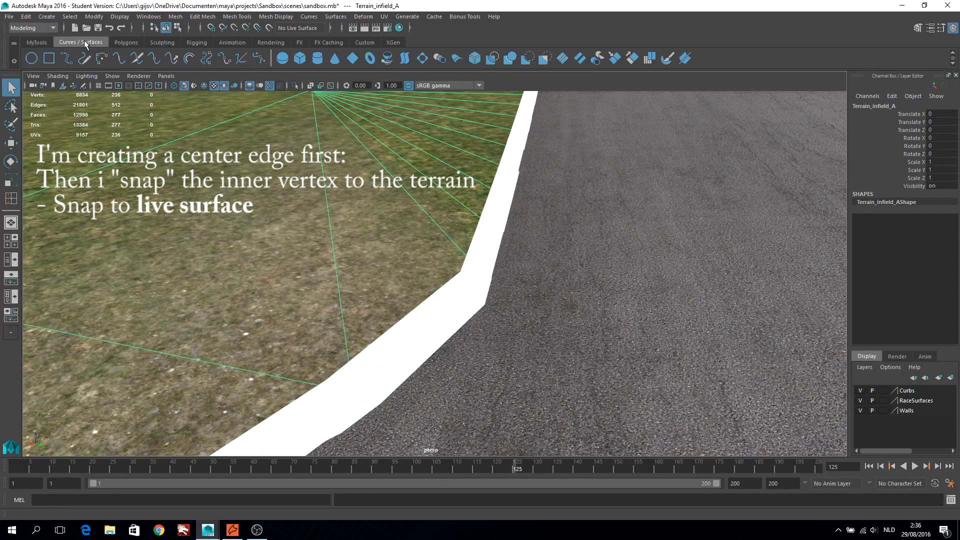
click(270, 28)
click(477, 272)
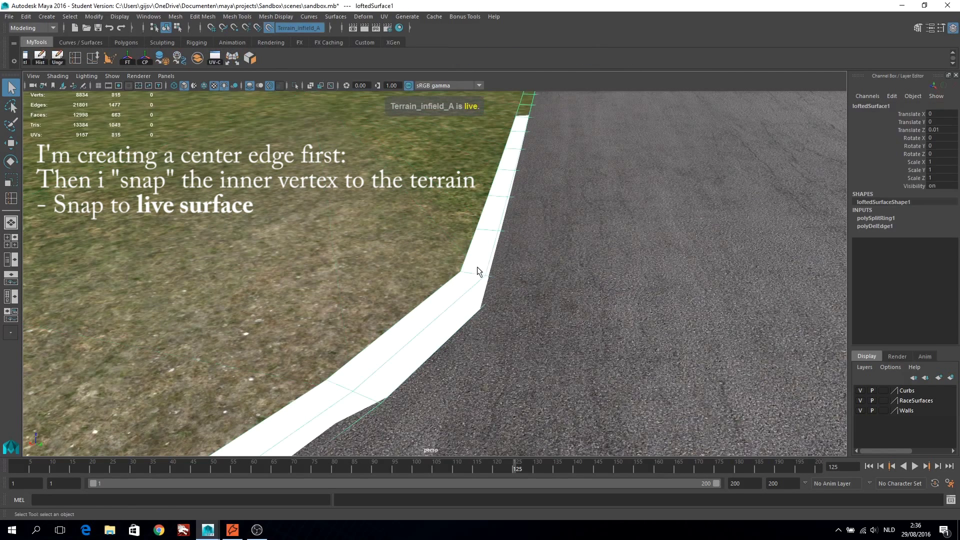
text(0)
key(Return)
- Convert the strip's inner edges to vertices and snap them onto the terrain
right_click(484, 234)
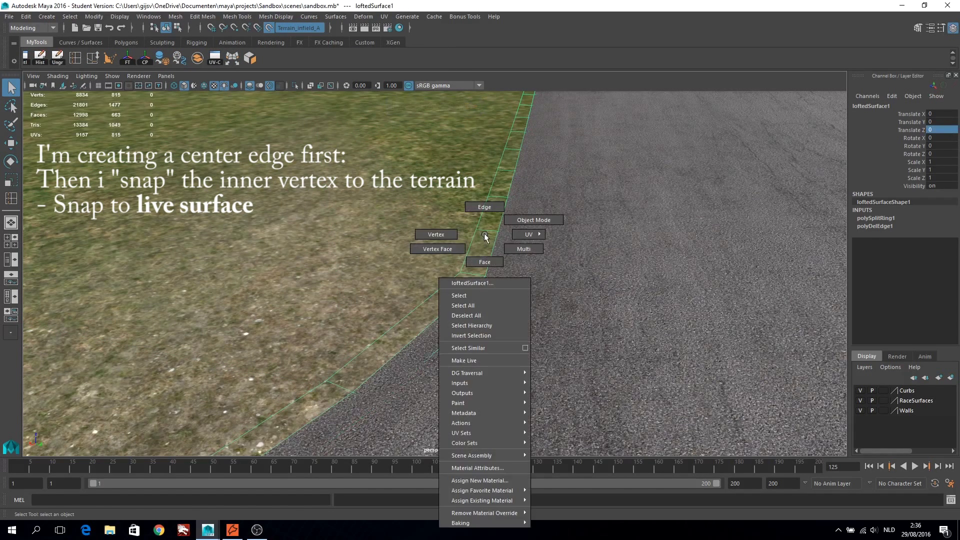
click(482, 206)
ctrl+right_drag(473, 234, 385, 233)
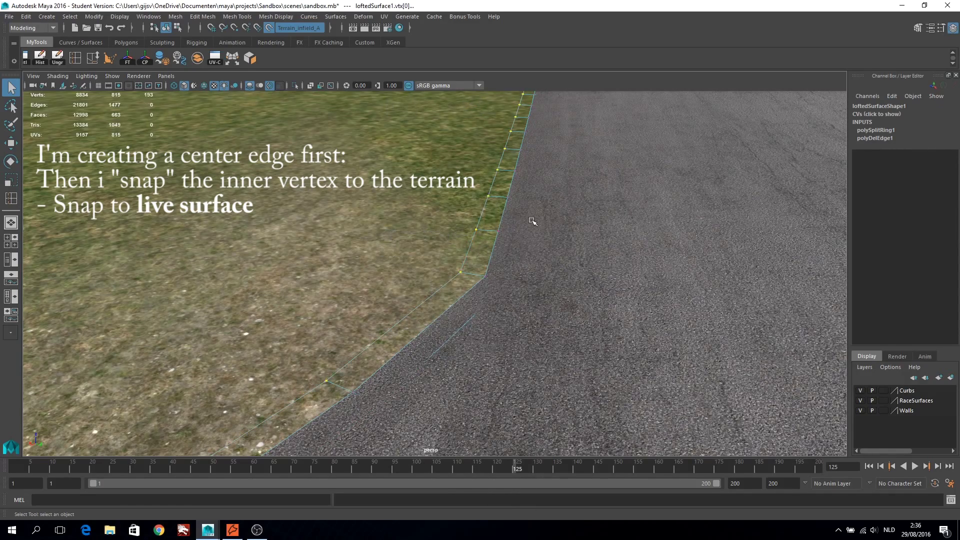
key(f)
key(w)
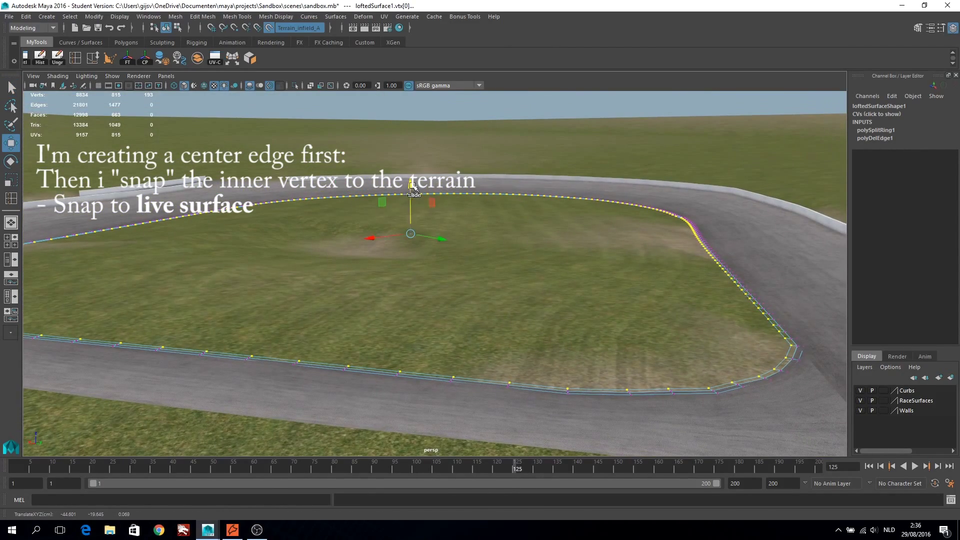
alt+middle_drag(412, 185, 570, 263)
mouse_move(509, 245)
alt+mouse_down()
mouse_move(517, 266)
mouse_move(398, 293)
alt+mouse_up()
key(q)
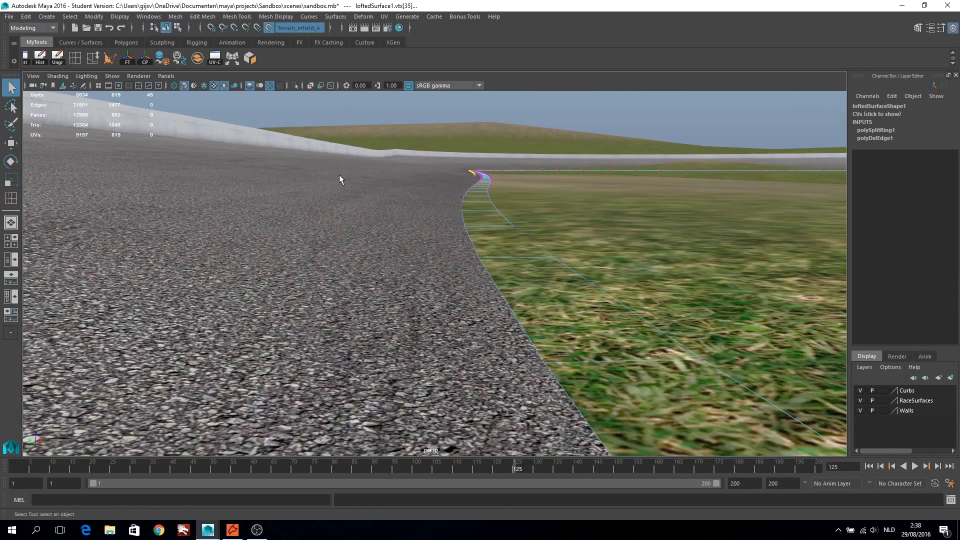
- Make RaceSurface_Main the live surface and put the lofted strip into vertex selection
click(339, 179)
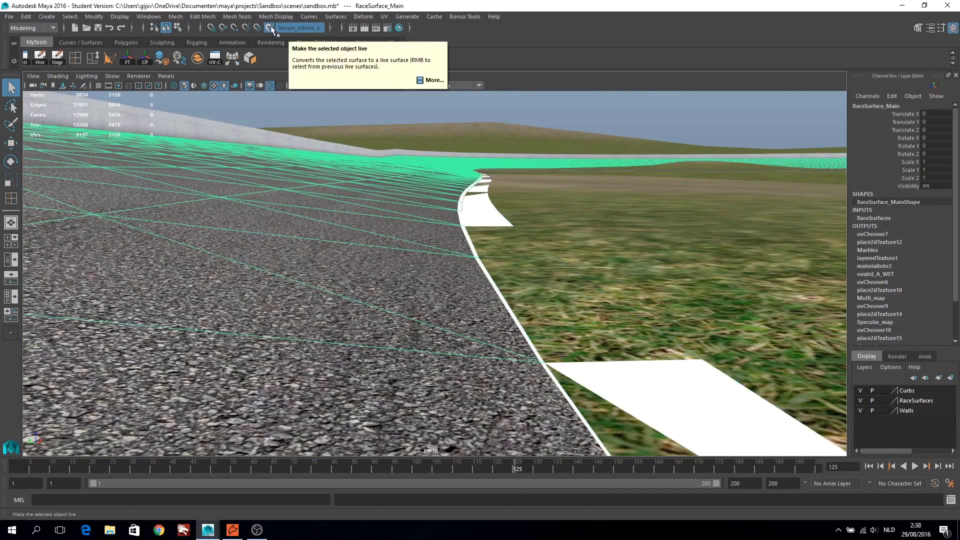
click(270, 25)
click(475, 212)
right_click(473, 211)
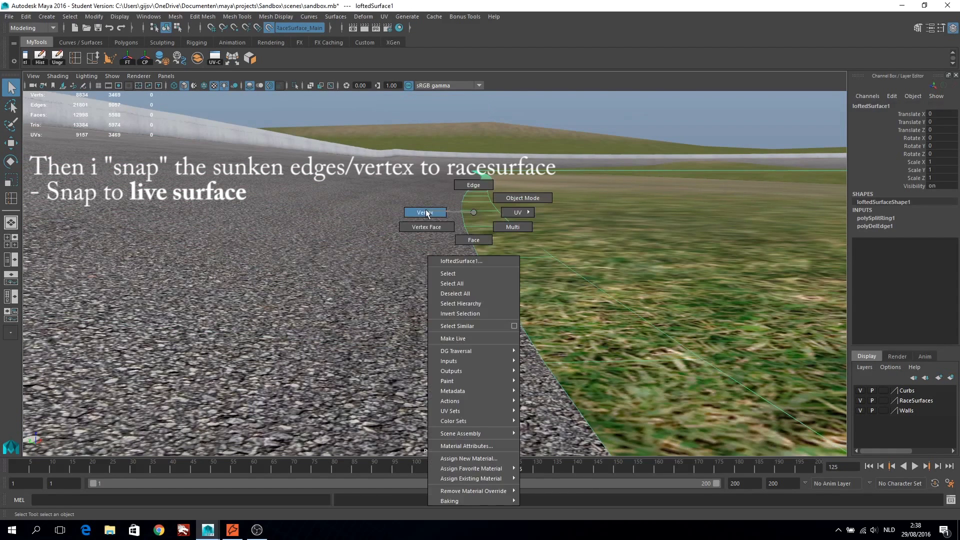
click(295, 86)
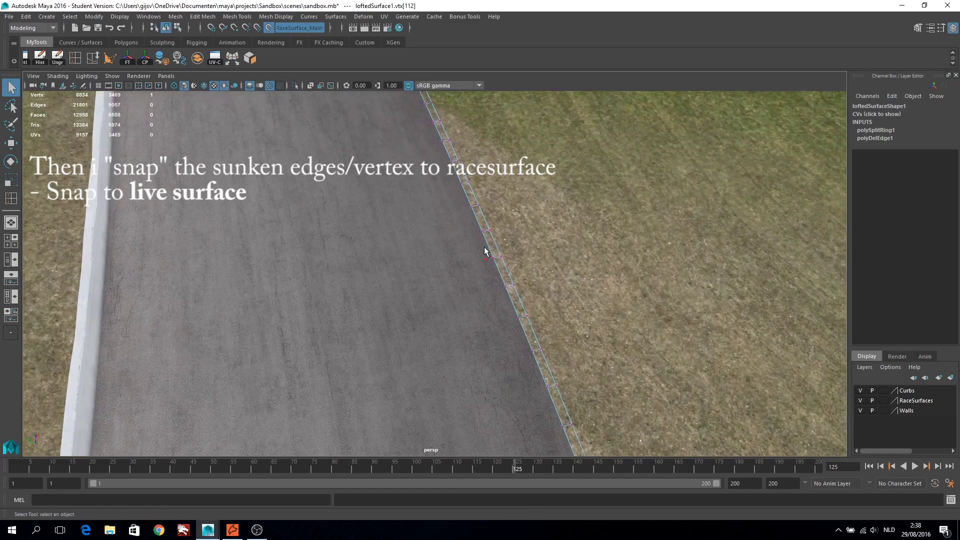
- Isolate the edge strip and select its sunken edges
click(515, 295)
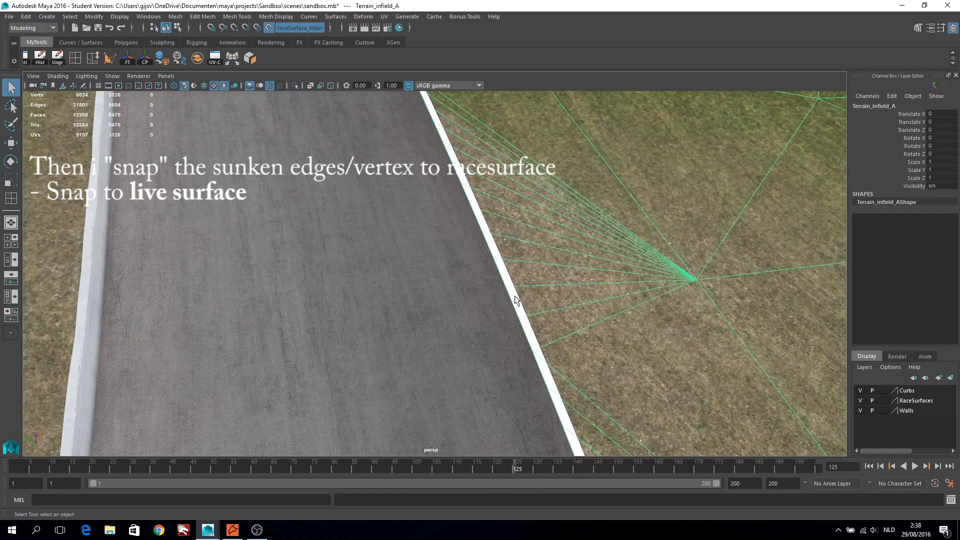
click(295, 85)
right_drag(449, 246, 455, 256)
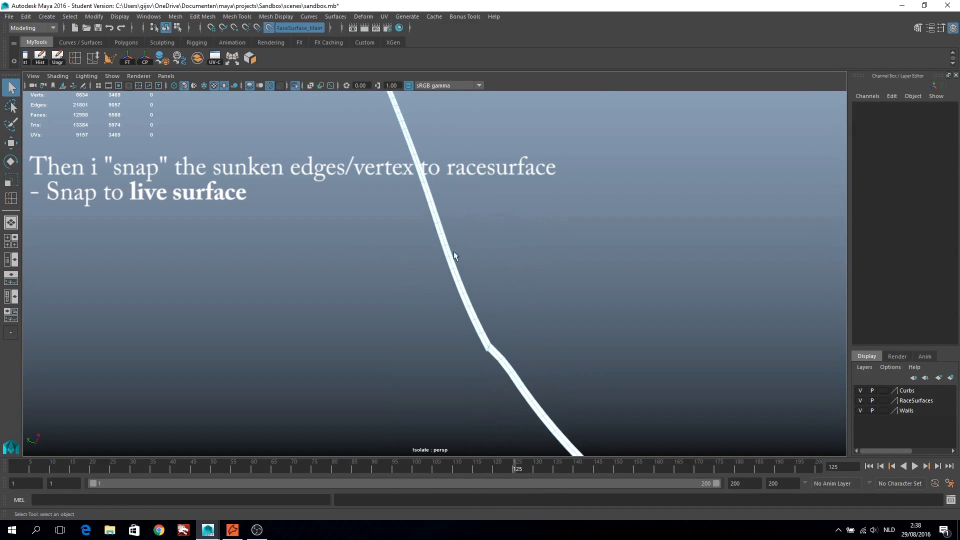
click(454, 256)
mouse_move(435, 302)
alt+mouse_down()
mouse_move(424, 358)
mouse_move(448, 254)
alt+mouse_up()
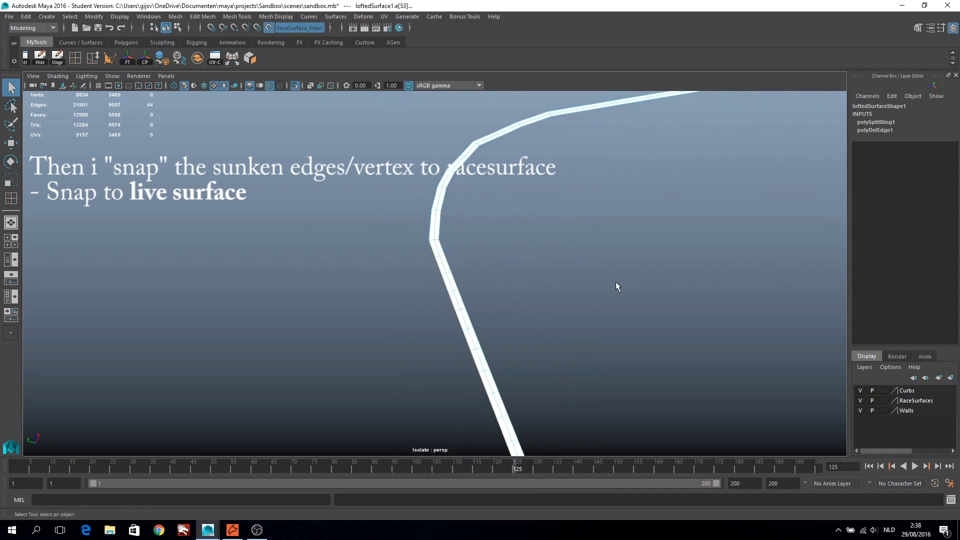
alt+drag(616, 286, 591, 279)
click(295, 85)
mouse_move(259, 194)
alt+mouse_down()
mouse_move(538, 270)
mouse_move(537, 260)
alt+mouse_up()
click(293, 85)
- Convert the selected edges to vertices and slide them onto the race surface
ctrl+right_drag(332, 322, 242, 318)
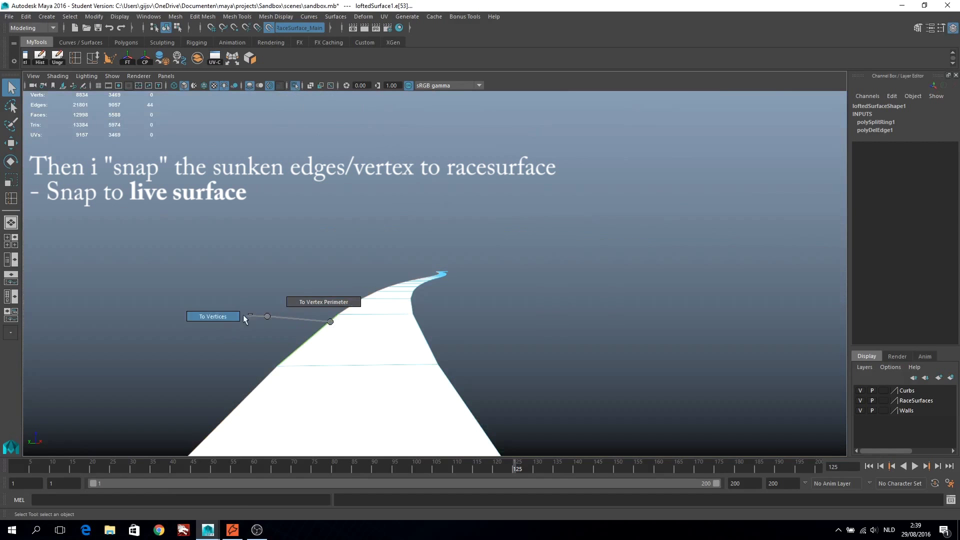
click(294, 85)
key(w)
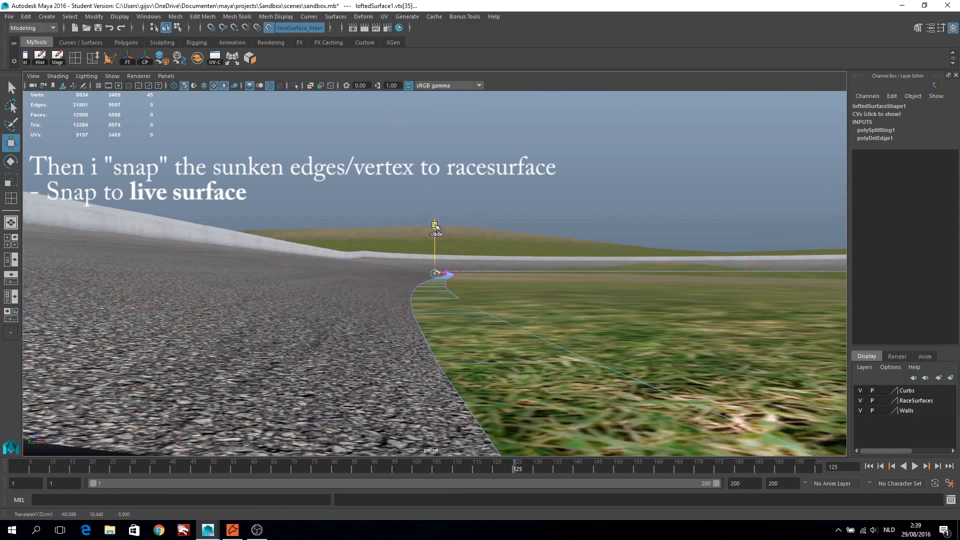
drag(435, 224, 500, 246)
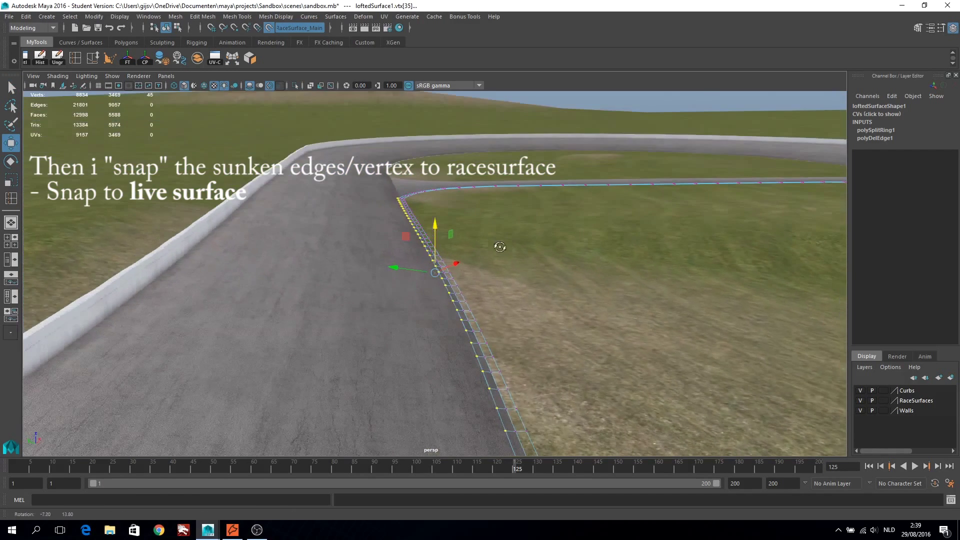
mouse_move(339, 208)
alt+right_down()
mouse_move(356, 227)
mouse_move(554, 252)
alt+right_up()
alt+drag(555, 252, 660, 263)
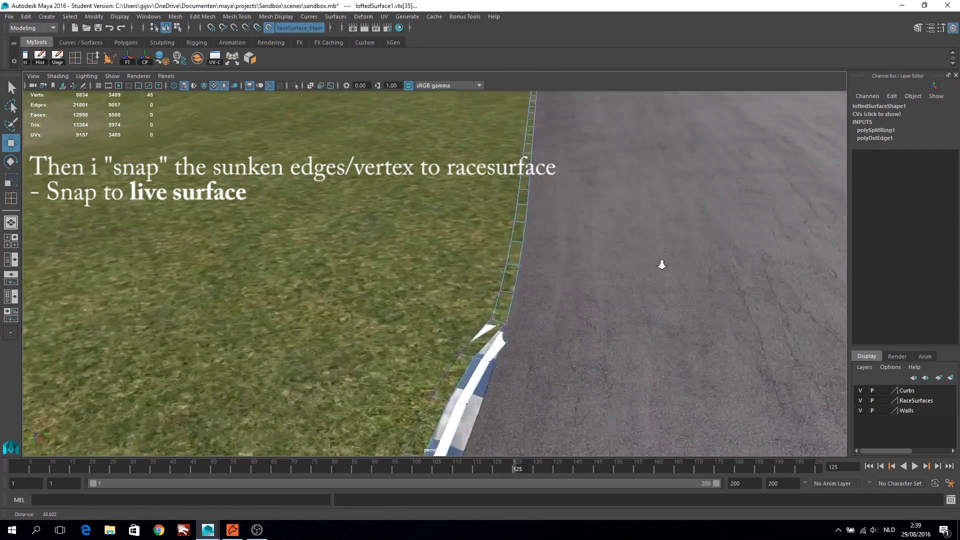
alt+right_drag(660, 263, 326, 113)
- Select the whole border edge loop along the isolated curb strip
key(F8)
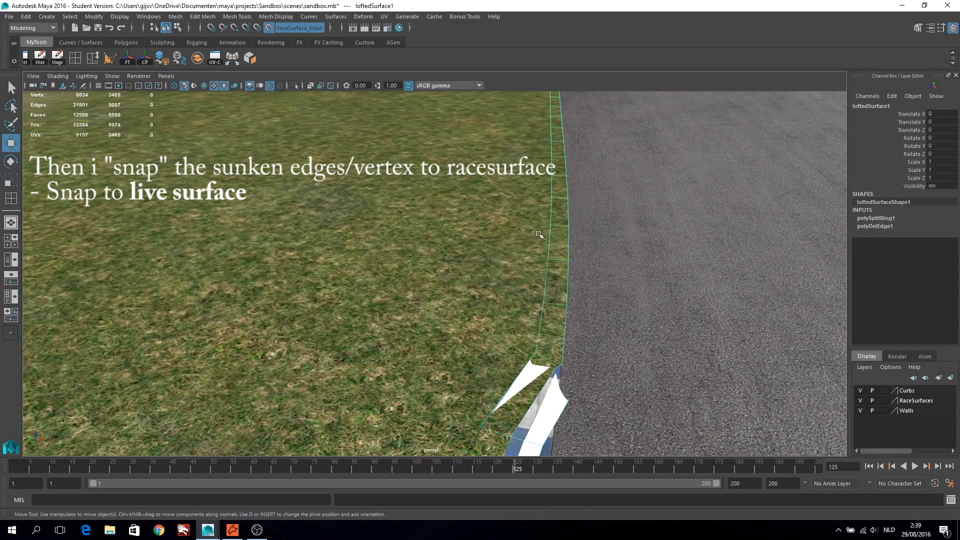
key(ctrl+1)
right_drag(548, 251, 583, 212)
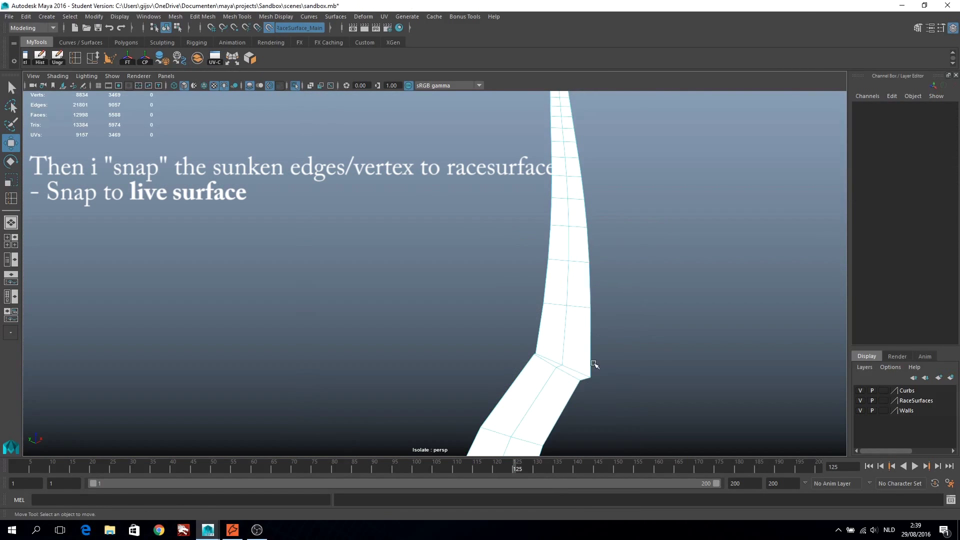
click(593, 365)
mouse_move(594, 364)
alt+right_down()
mouse_move(287, 282)
mouse_move(466, 314)
alt+right_up()
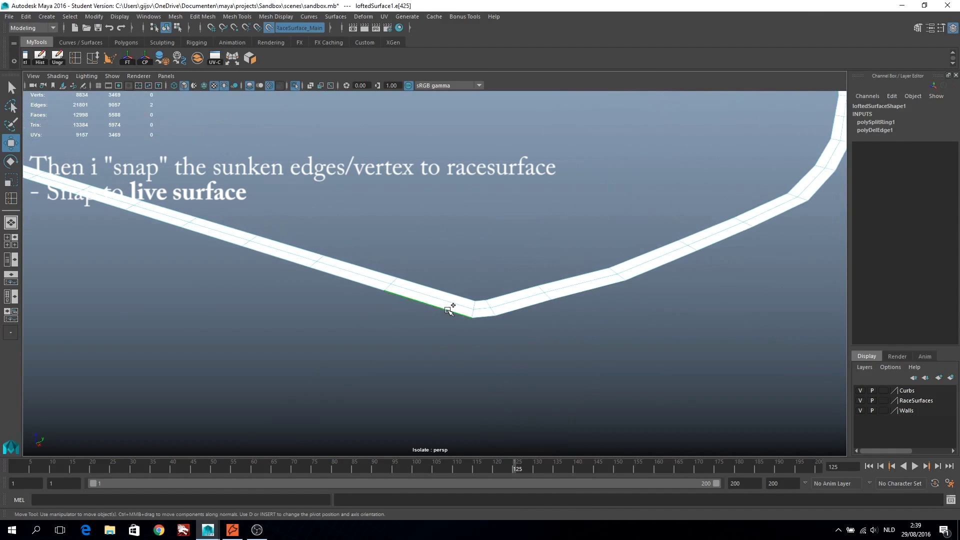
double_click(449, 310)
alt+drag(449, 310, 603, 274)
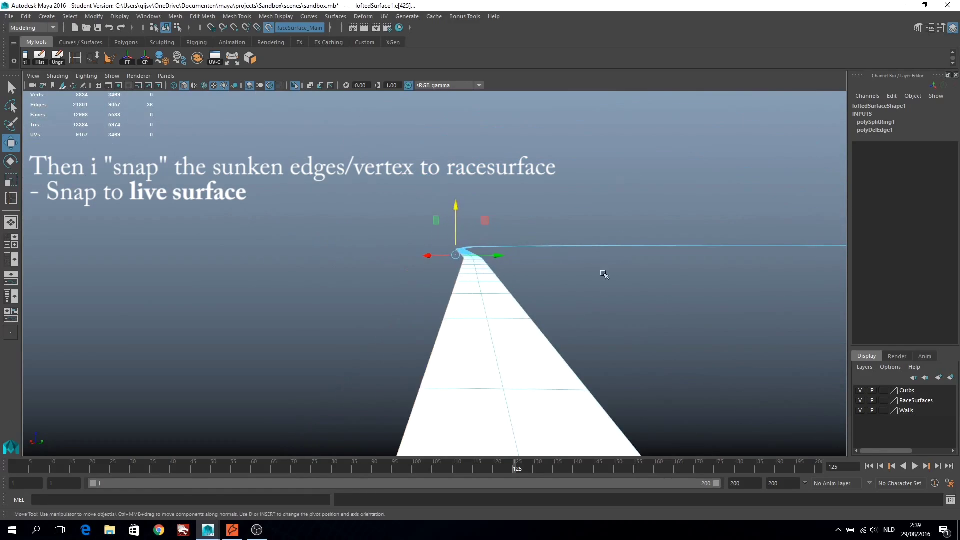
- Show the whole textured scene and review the strip along the curving track
click(294, 85)
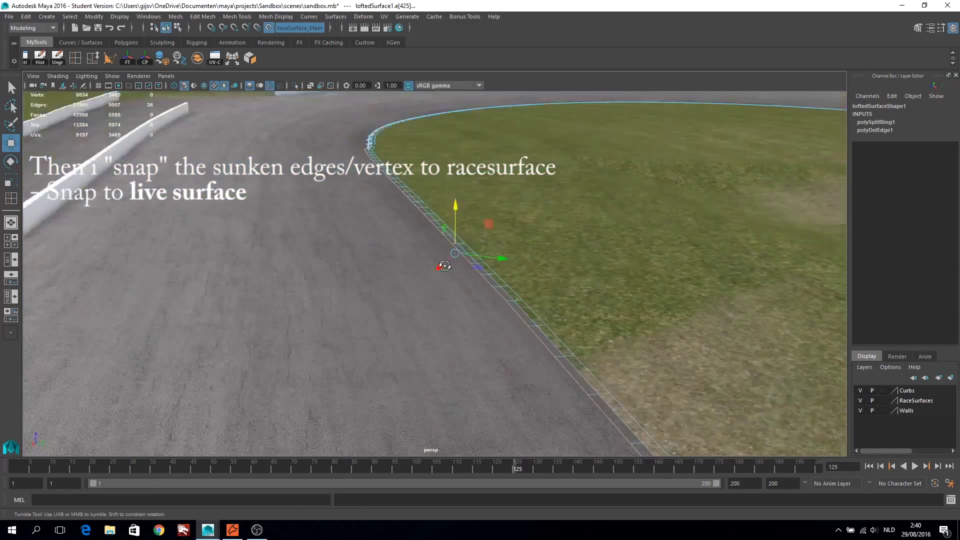
alt+drag(455, 206, 440, 255)
mouse_move(440, 255)
alt+right_down()
mouse_move(434, 266)
mouse_move(450, 240)
alt+right_up()
alt+drag(450, 240, 300, 260)
- Delete the leftover polyToCurve1 and offset curves from the Outliner
key(q)
click(594, 400)
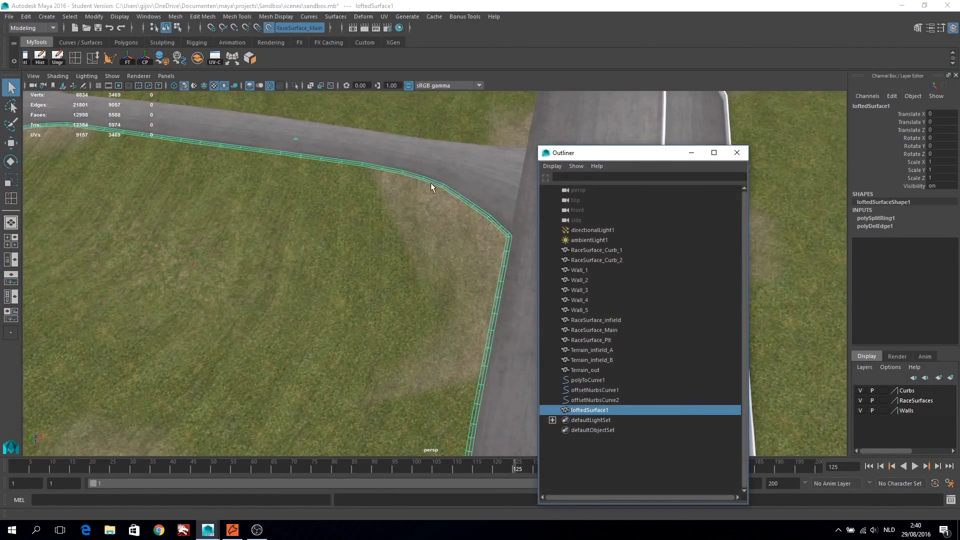
shift+click(592, 380)
key(Delete)
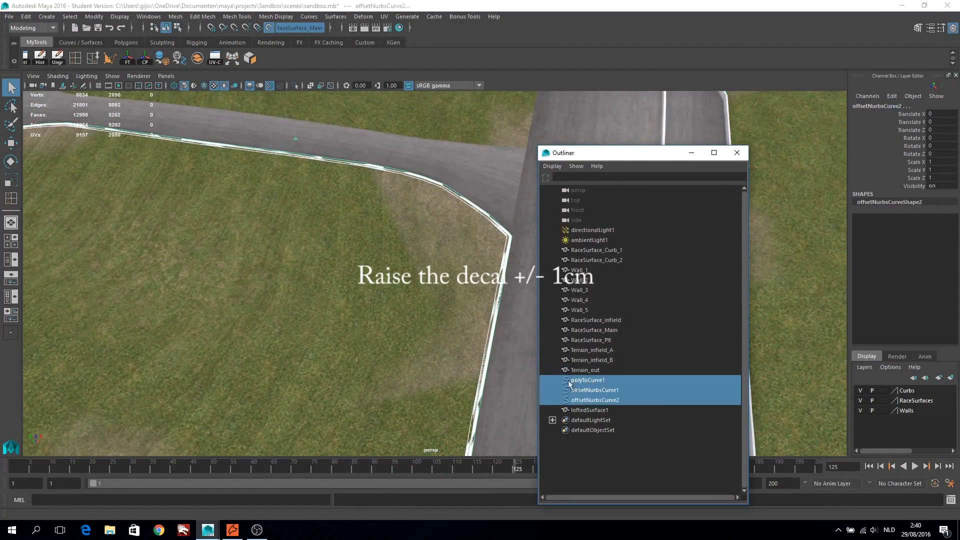
- Raise loftedSurface1 to Translate Z 0.01 and inspect the curb strip close up
click(602, 381)
text(.01)
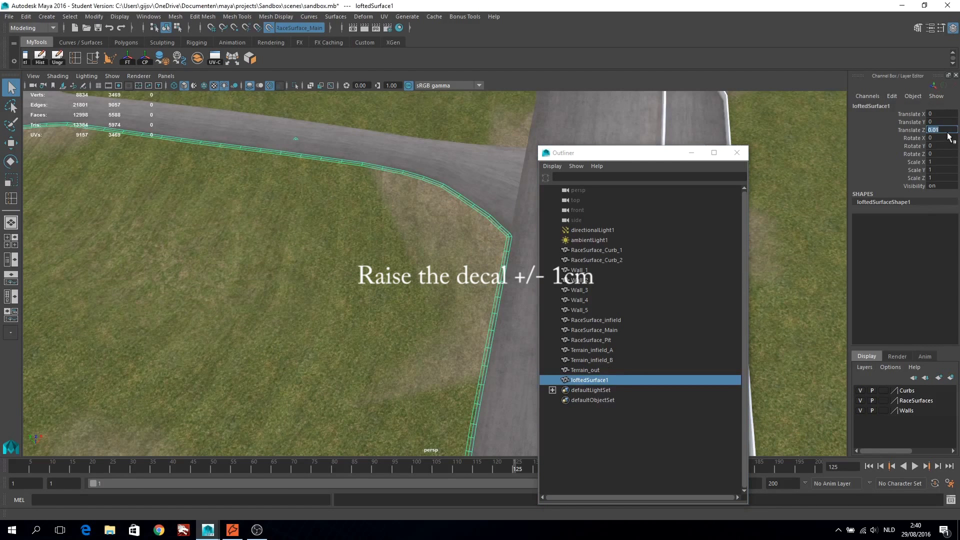
click(737, 153)
mouse_move(737, 153)
alt+mouse_down()
mouse_move(648, 199)
mouse_move(519, 242)
alt+mouse_up()
right_drag(509, 238, 491, 487)
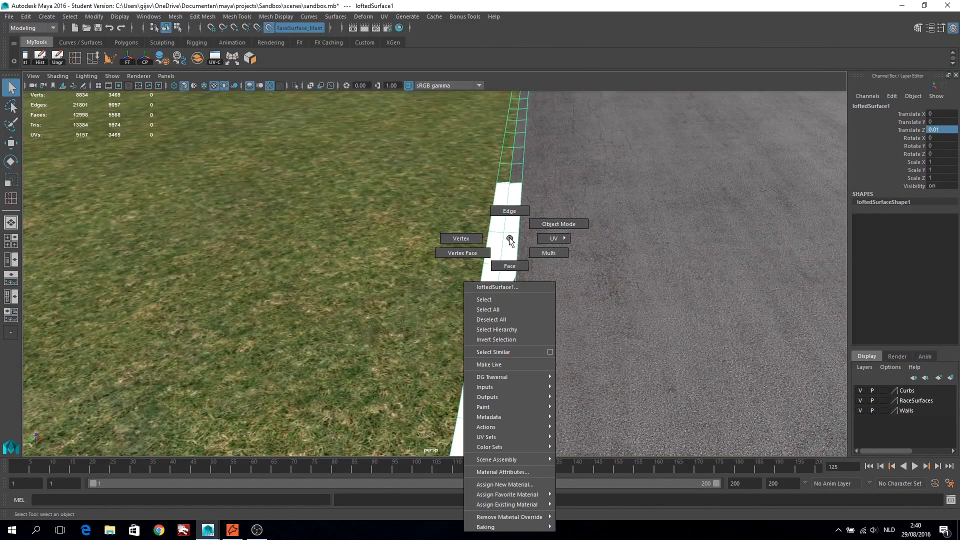
- Assign the strip a new Phong material with GRASSVERGES.DDS as its colour texture
click(492, 484)
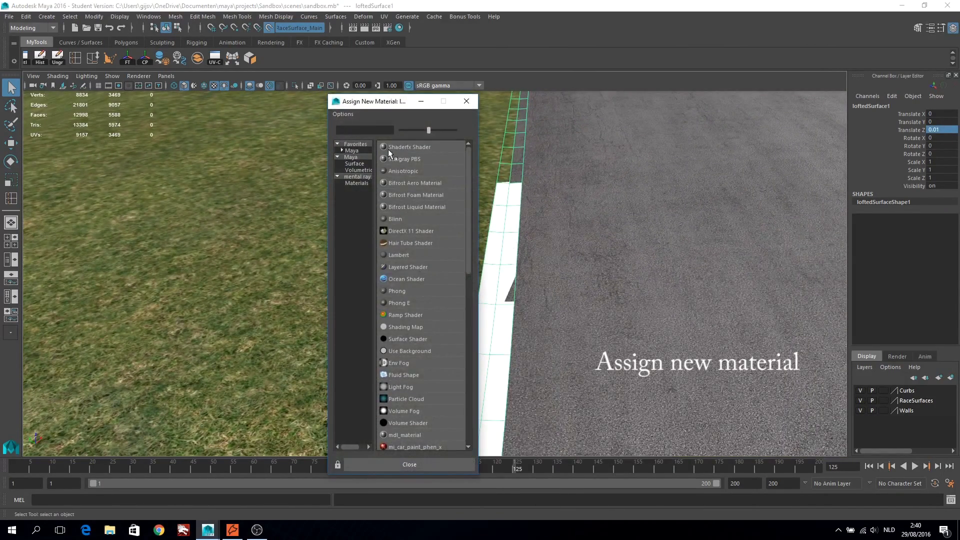
click(399, 292)
click(926, 218)
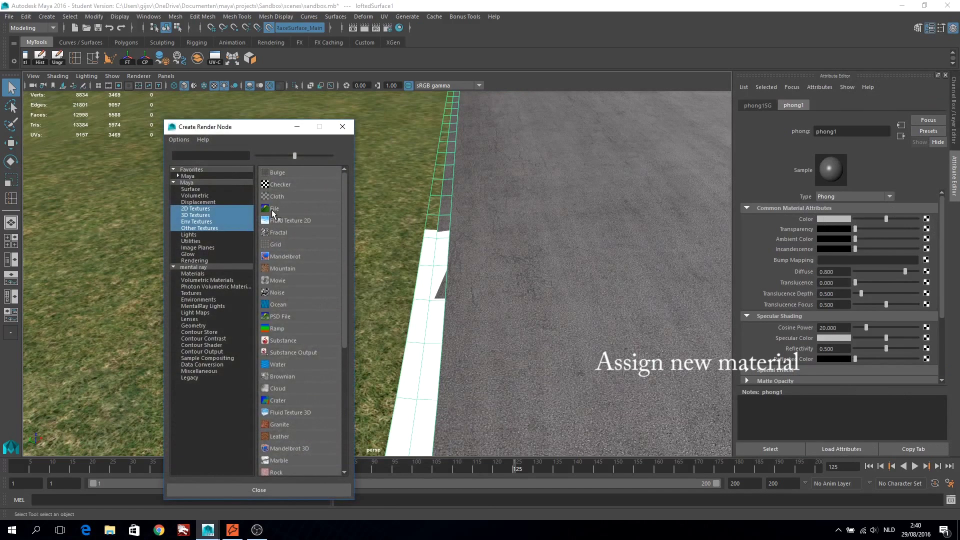
click(273, 213)
click(928, 242)
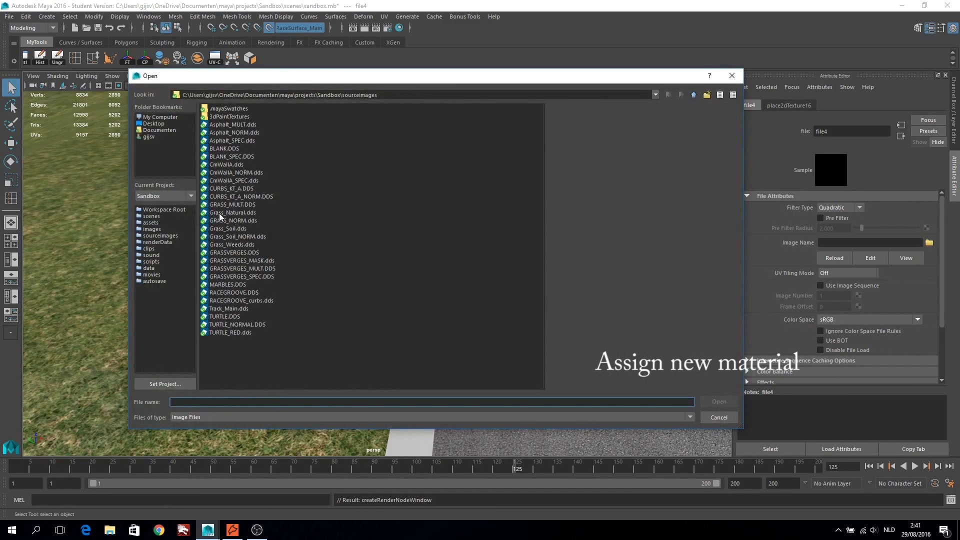
click(242, 270)
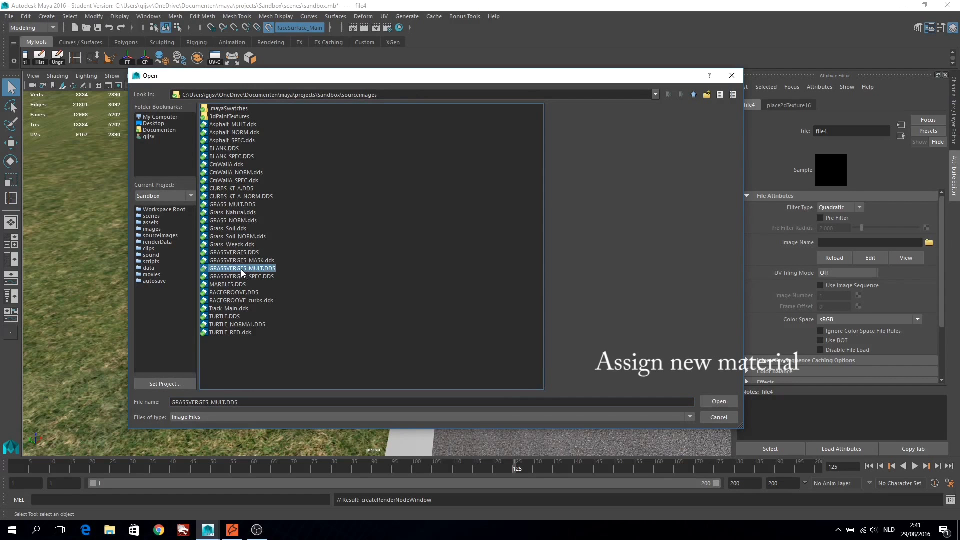
click(234, 252)
click(719, 402)
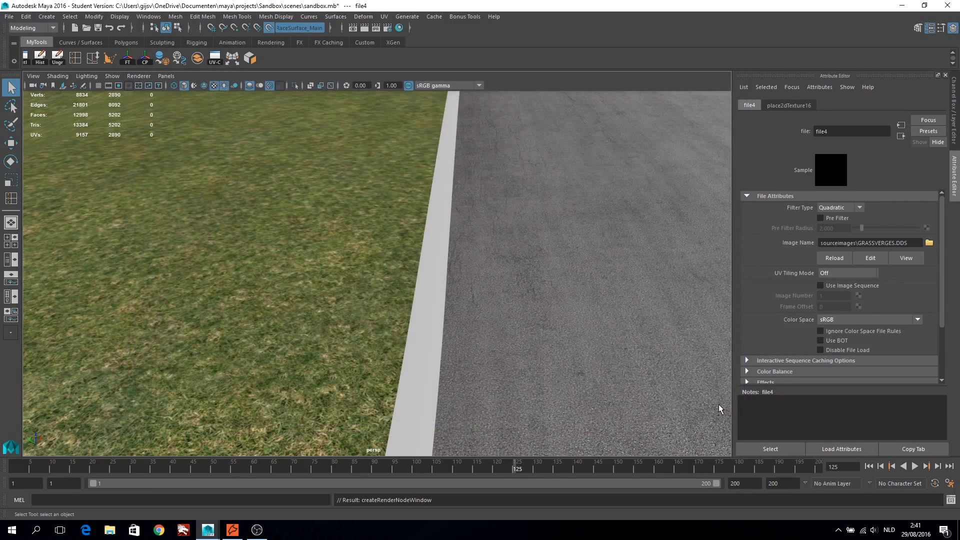
click(398, 27)
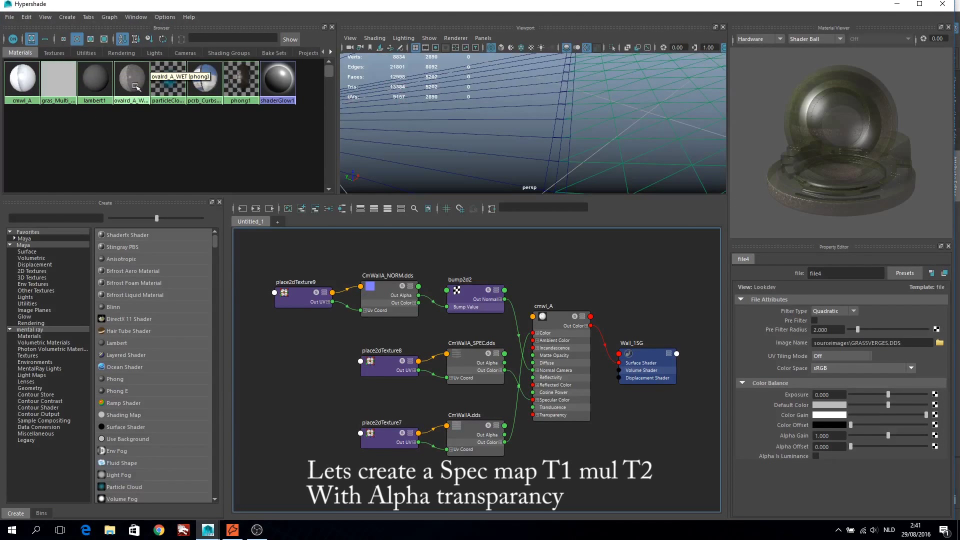
- Rename the phong1 material to Track_edges
click(242, 94)
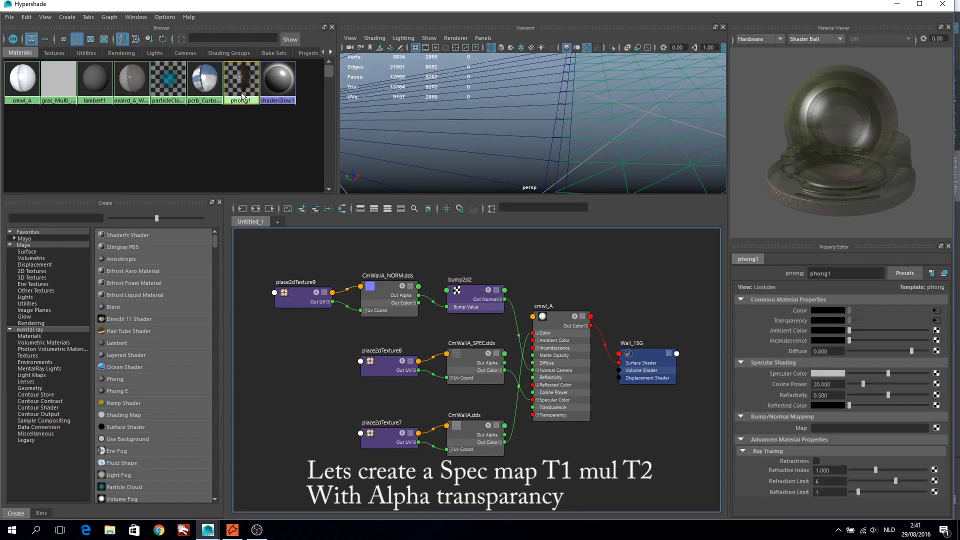
click(845, 272)
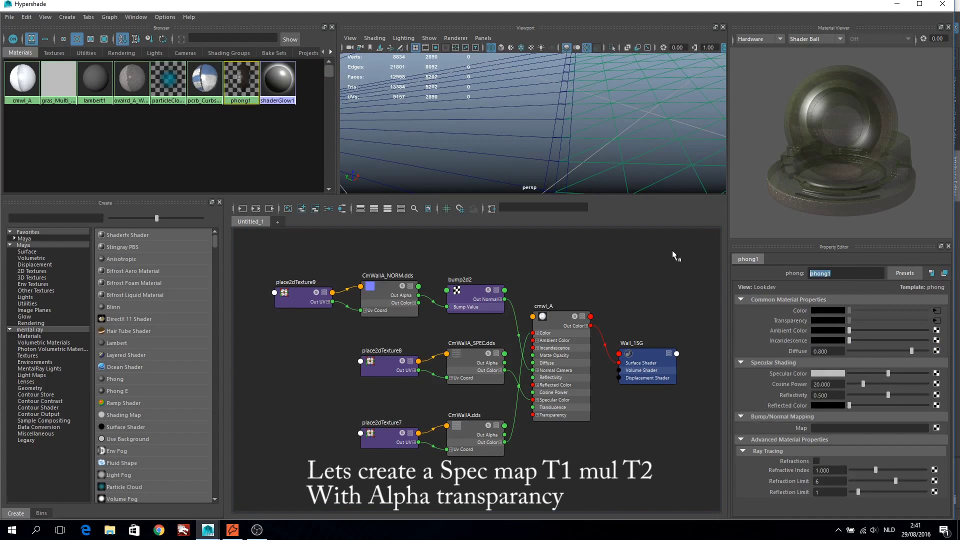
text(Track_edge)
text(s)
key(Return)
- Graph the Track_edges network and delete the texture's transparency connection
right_click(245, 102)
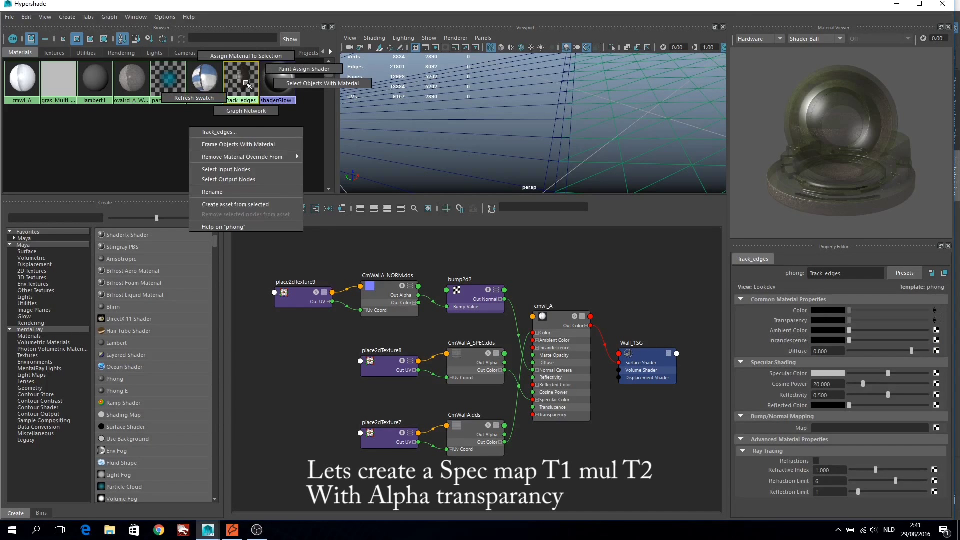
click(245, 114)
click(469, 409)
key(Delete)
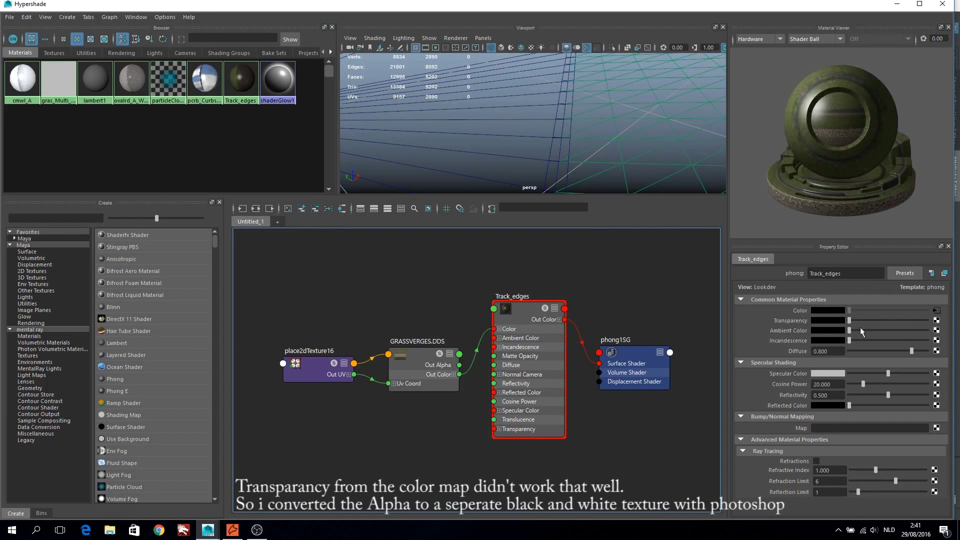
- Connect a new file5 texture loading GRASSVERGES_MASK.dds to Track_edges Transparency
click(939, 323)
click(280, 212)
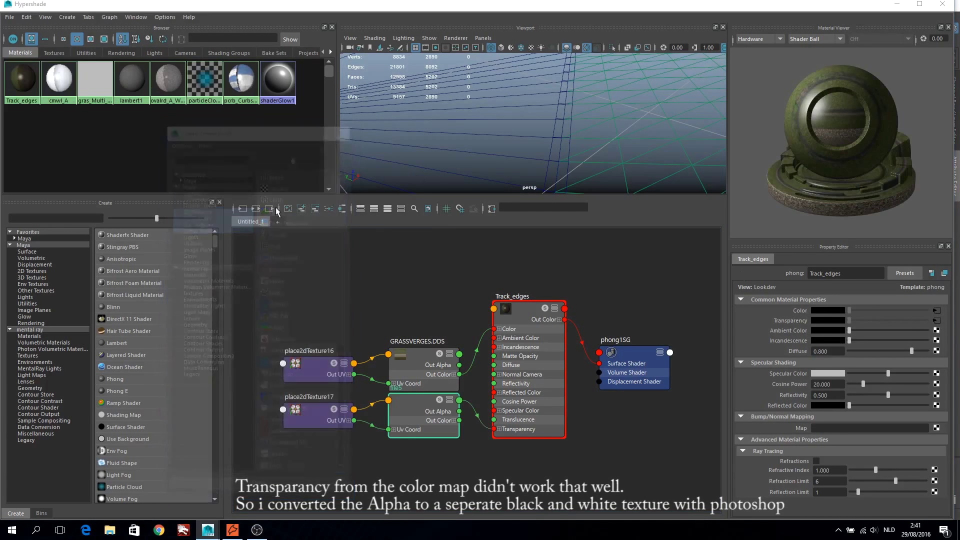
click(417, 432)
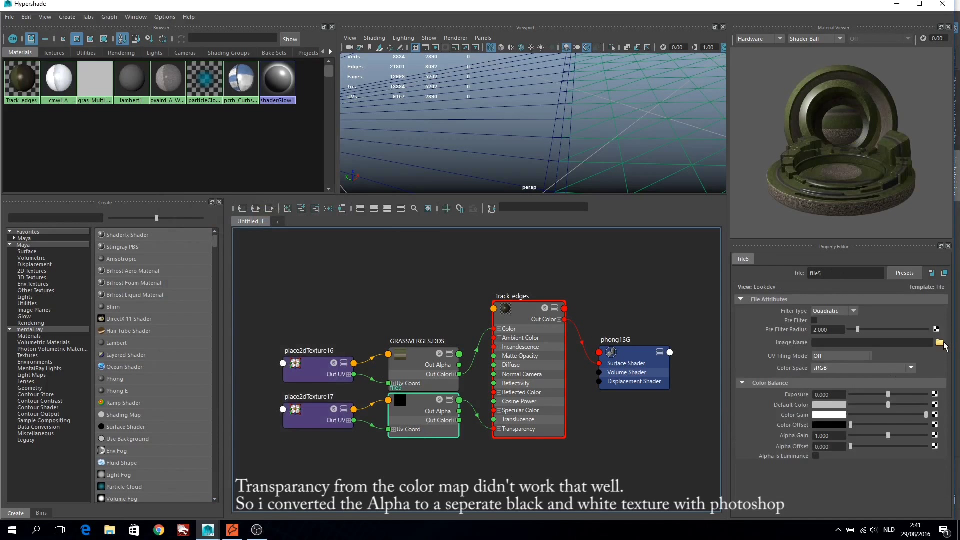
click(940, 343)
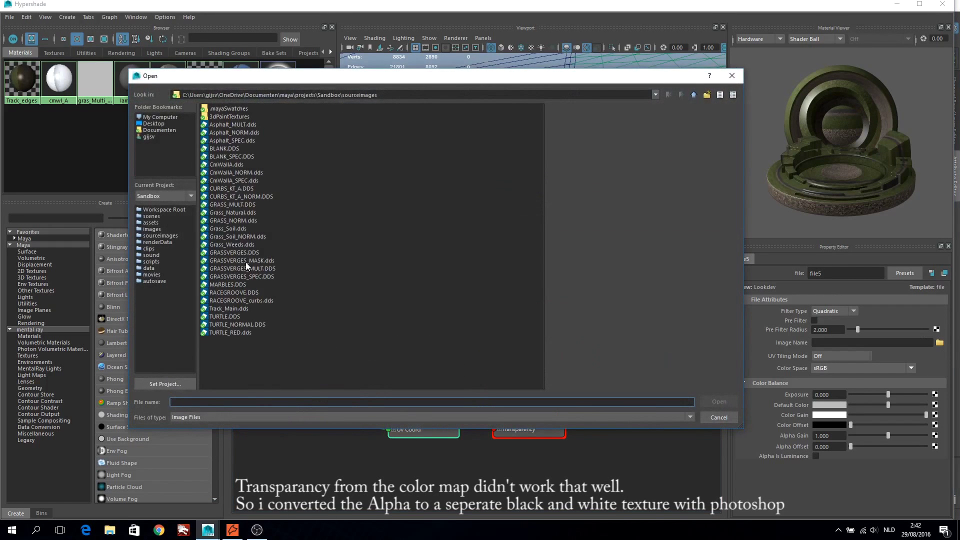
click(244, 262)
click(720, 403)
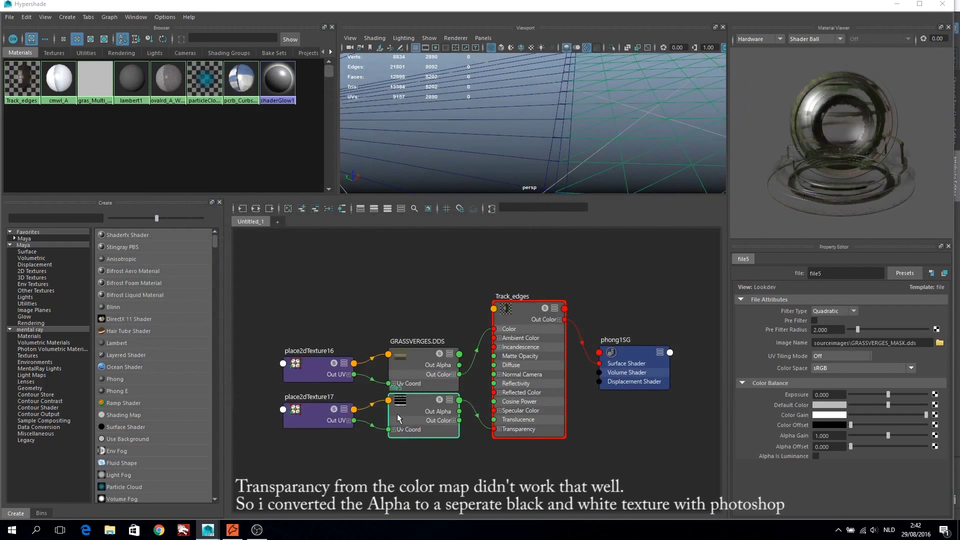
- Rearrange the file5, place2dTexture17 and GRASSVERGES.DDS nodes in the graph
drag(397, 418, 401, 433)
drag(344, 419, 352, 434)
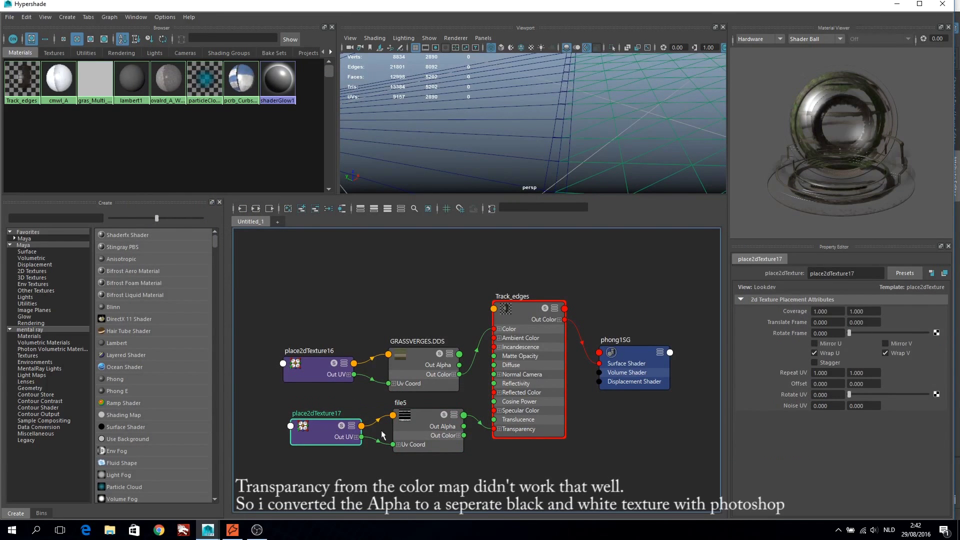
click(412, 424)
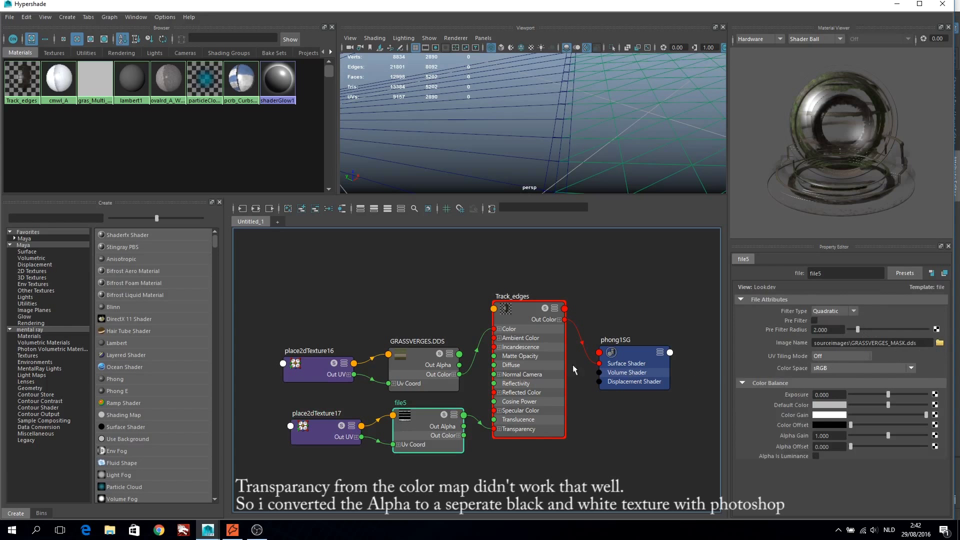
click(410, 359)
mouse_move(305, 317)
mouse_down()
mouse_move(405, 360)
mouse_move(419, 347)
mouse_move(414, 337)
mouse_up()
- Turn on smooth shaded, textured viewport display to see the grass-verge track edge
click(502, 47)
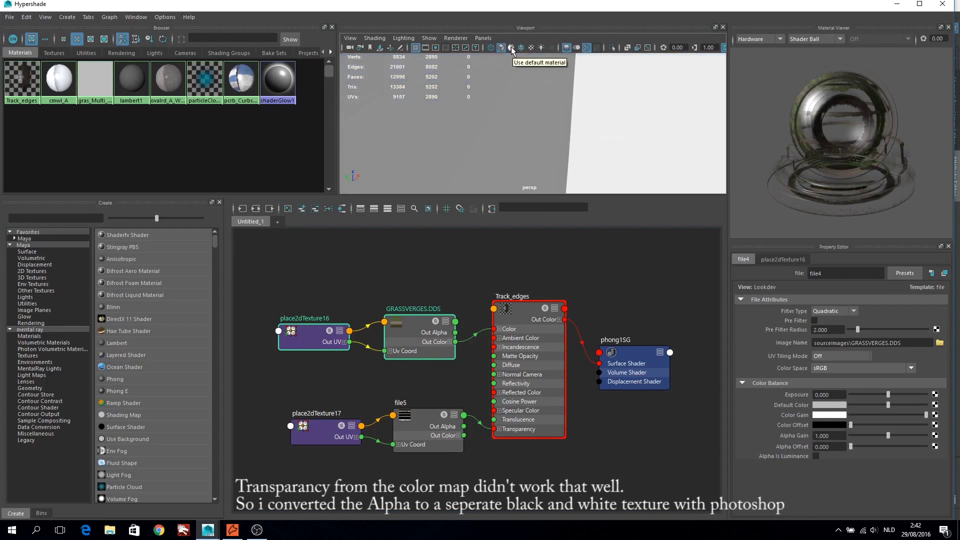
click(528, 46)
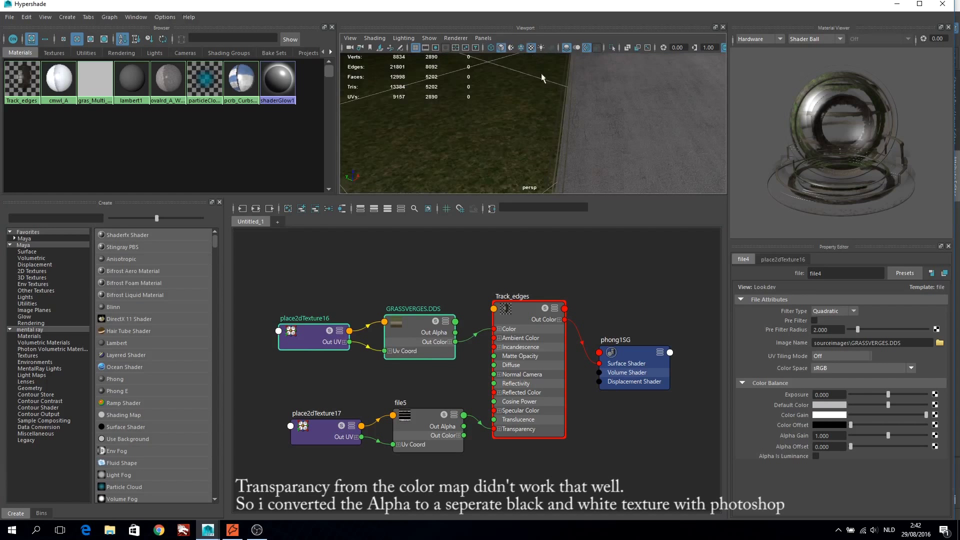
mouse_move(524, 122)
alt+mouse_down()
mouse_move(552, 122)
mouse_move(542, 122)
mouse_move(547, 131)
alt+mouse_up()
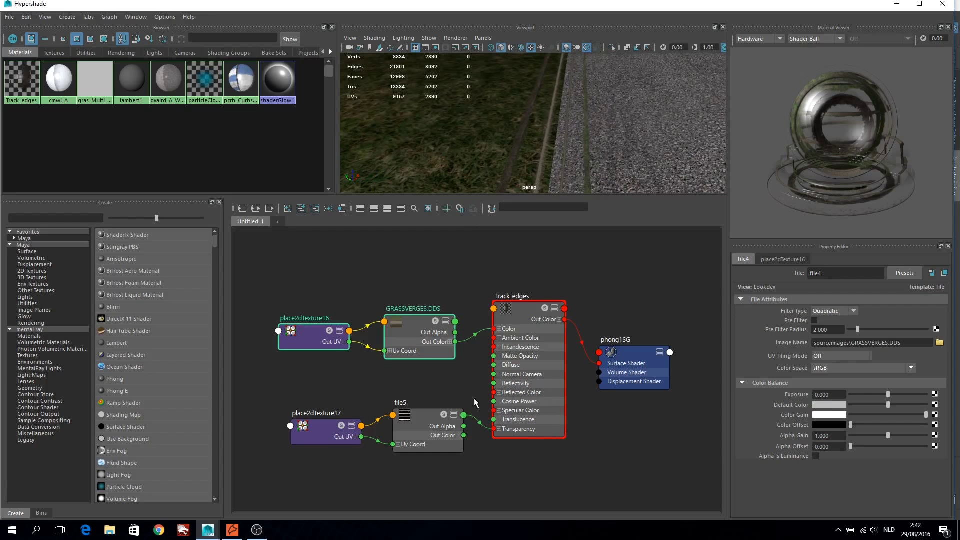
middle_drag(474, 398, 441, 334)
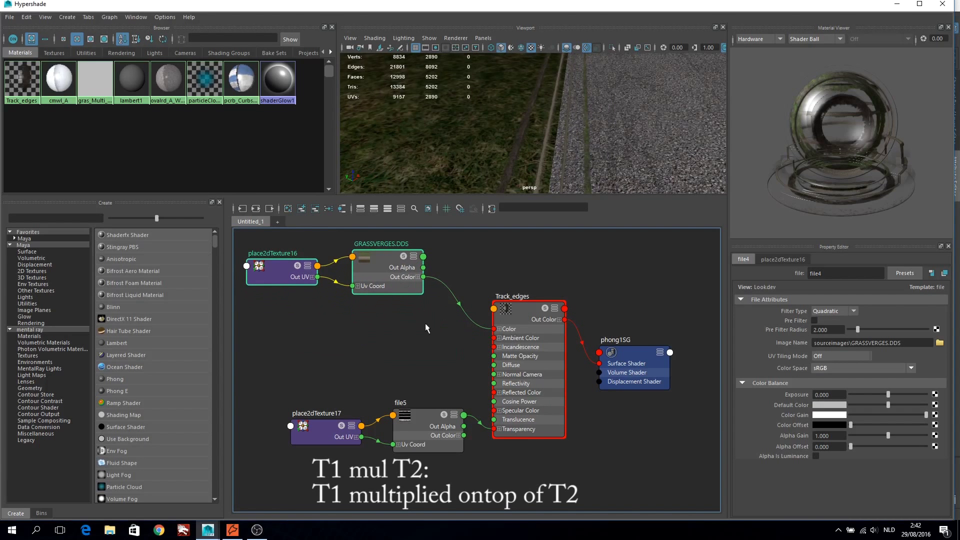
- Create a layeredTexture node and place it left of Track_edges
right_drag(425, 328, 424, 351)
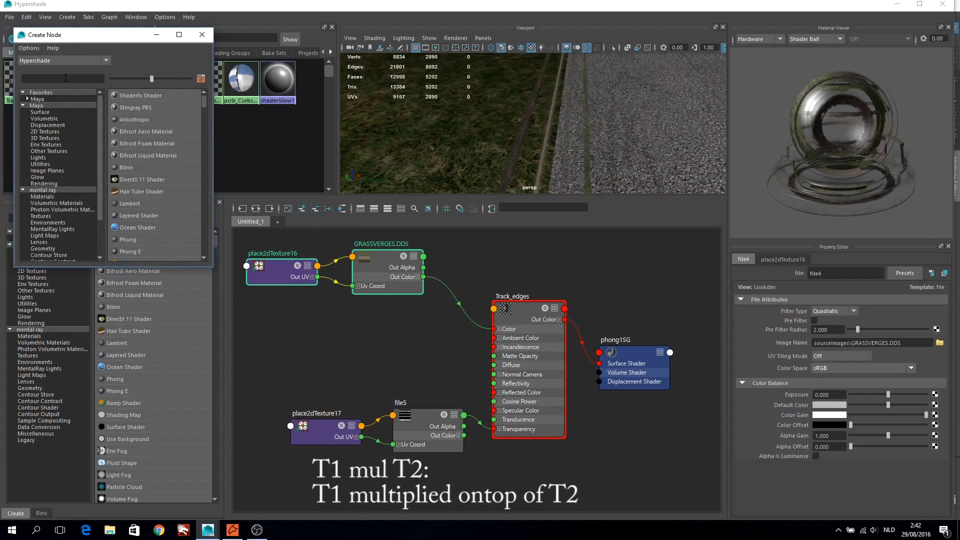
text(laye)
click(133, 111)
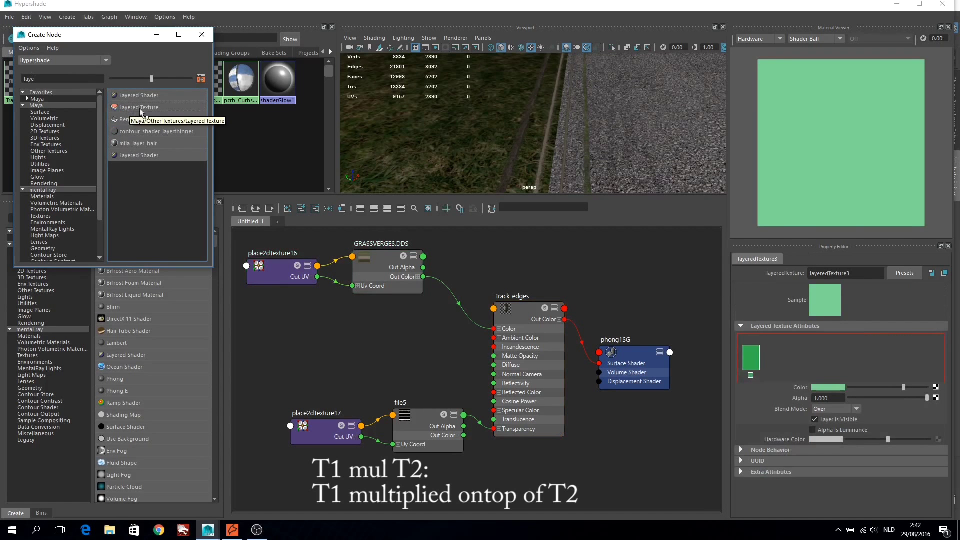
scroll(580, 399, down, 3)
drag(625, 393, 462, 345)
mouse_move(385, 290)
mouse_down()
mouse_move(534, 332)
mouse_move(364, 295)
mouse_up()
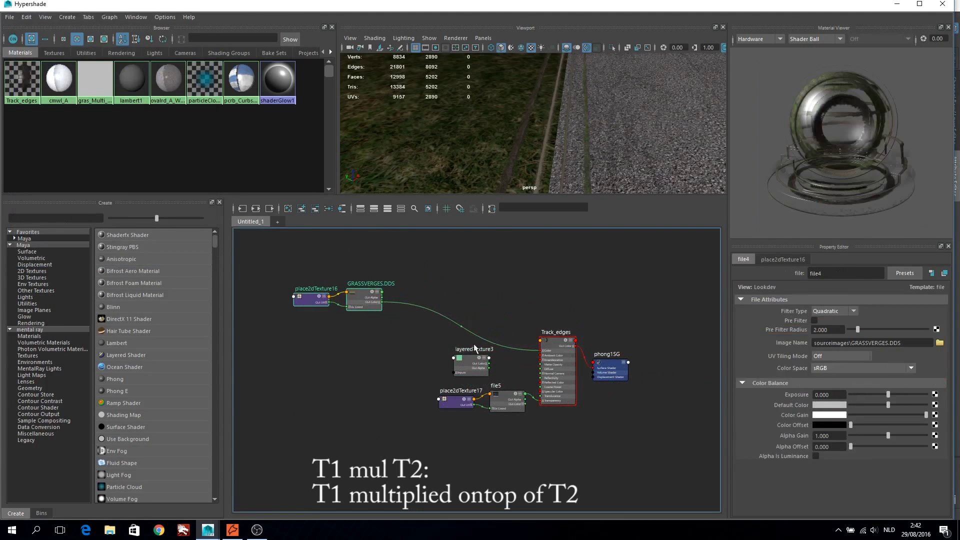
click(462, 345)
scroll(562, 348, up, 2)
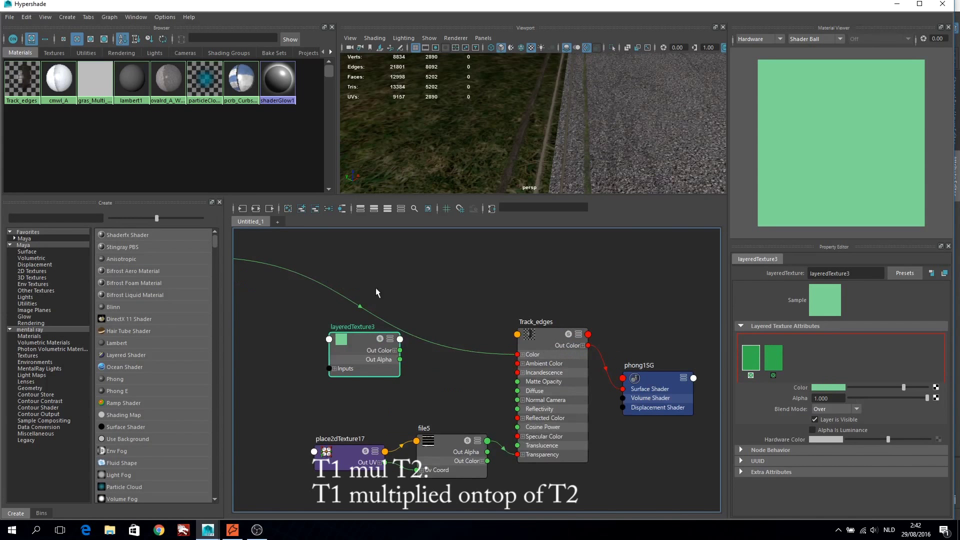
- Connect GRASSVERGES.DDS Out Color to the layered texture's Inputs[1] Color, not Inputs[0]
click(335, 368)
alt+middle_drag(293, 282, 400, 282)
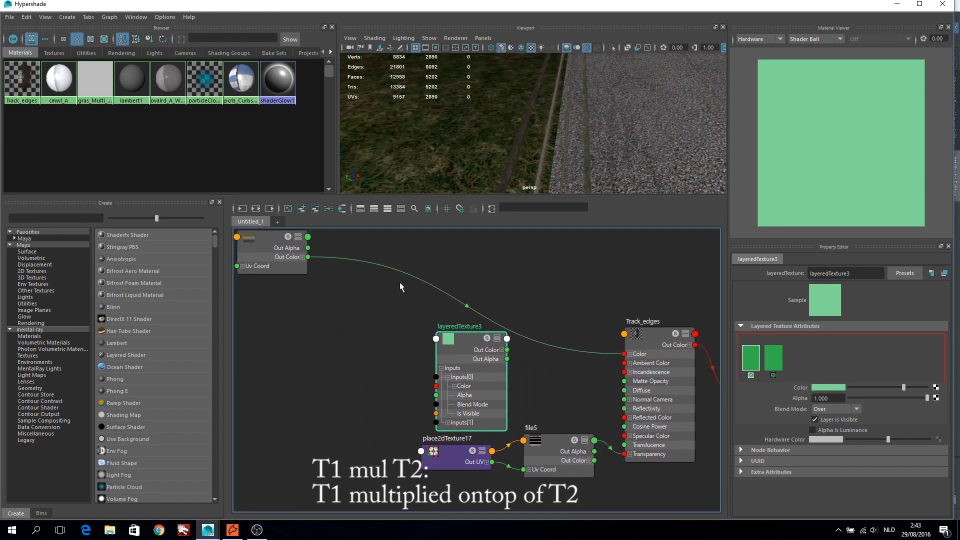
drag(344, 339, 436, 386)
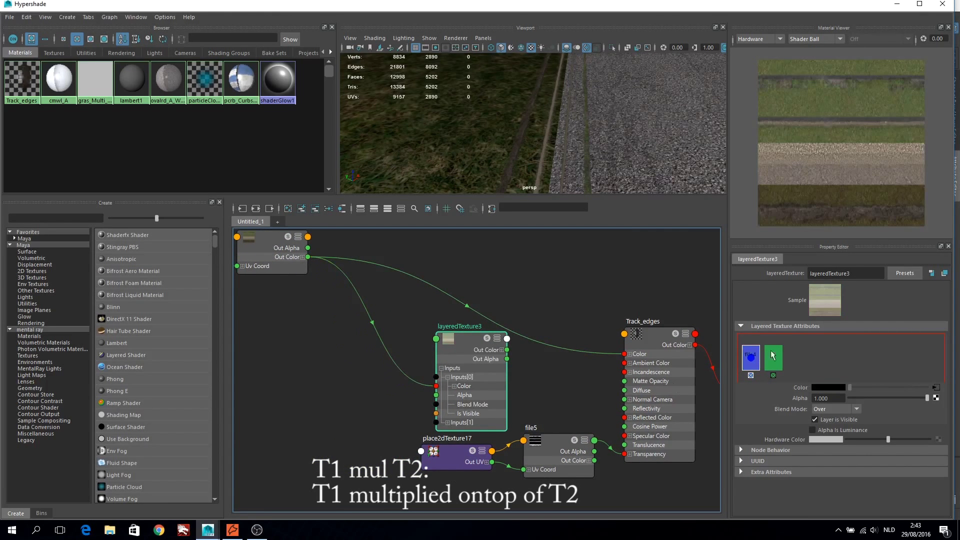
click(385, 338)
key(Delete)
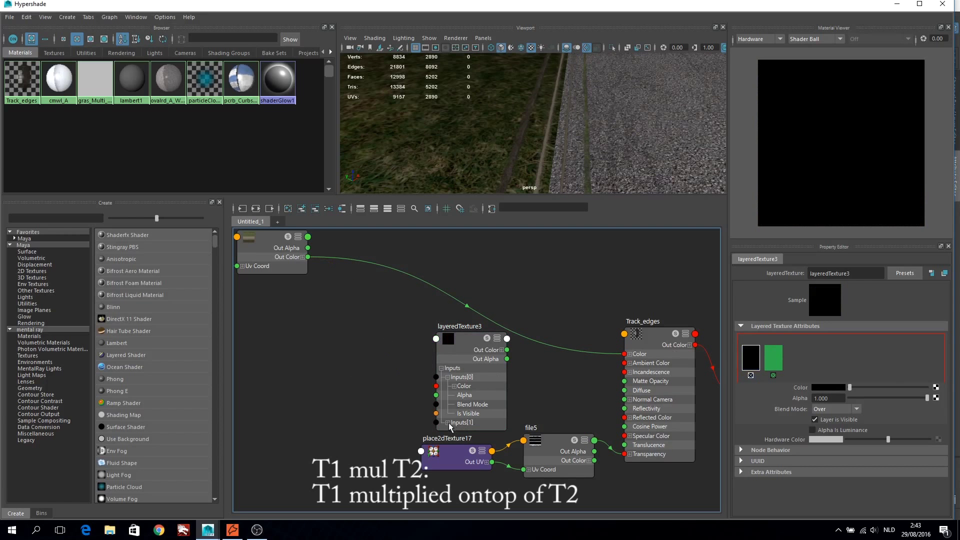
click(448, 422)
drag(391, 356, 429, 361)
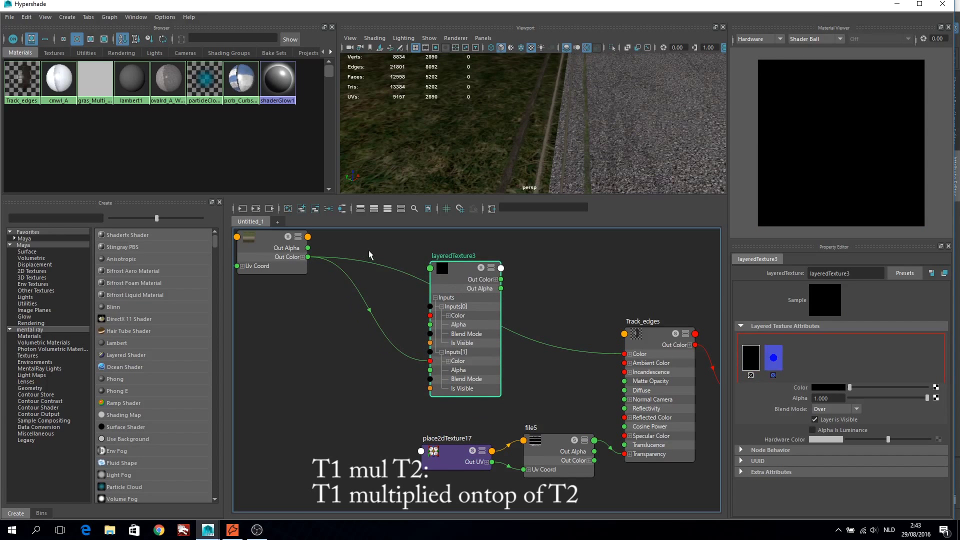
- Connect layeredTexture3 Out Color to the Track_edges Color
scroll(295, 348, down, 2)
drag(298, 331, 308, 349)
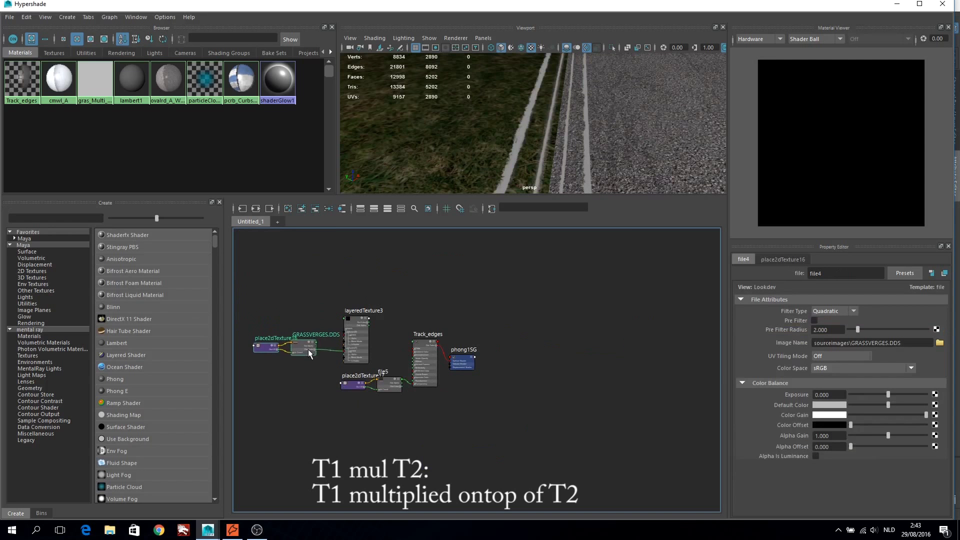
scroll(307, 348, up, 2)
drag(574, 382, 596, 362)
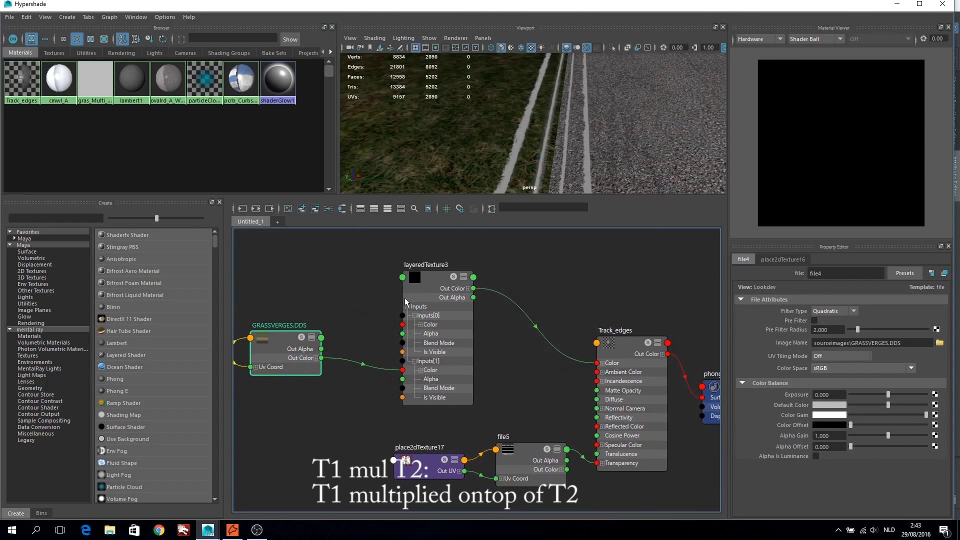
alt+middle_drag(297, 263, 370, 283)
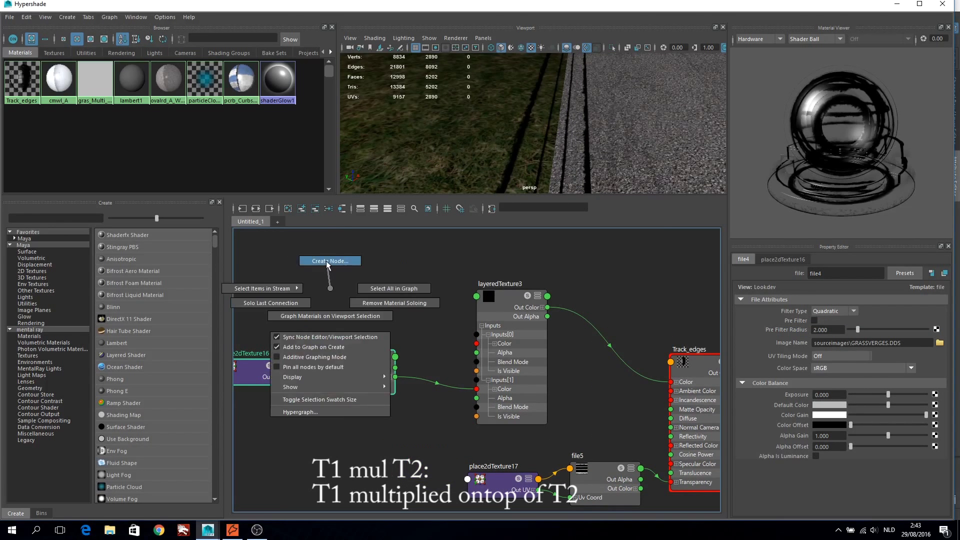
right_drag(330, 295, 296, 260)
- Create a new file texture node loading GRASSVERGES_MULT.DDS
click(924, 5)
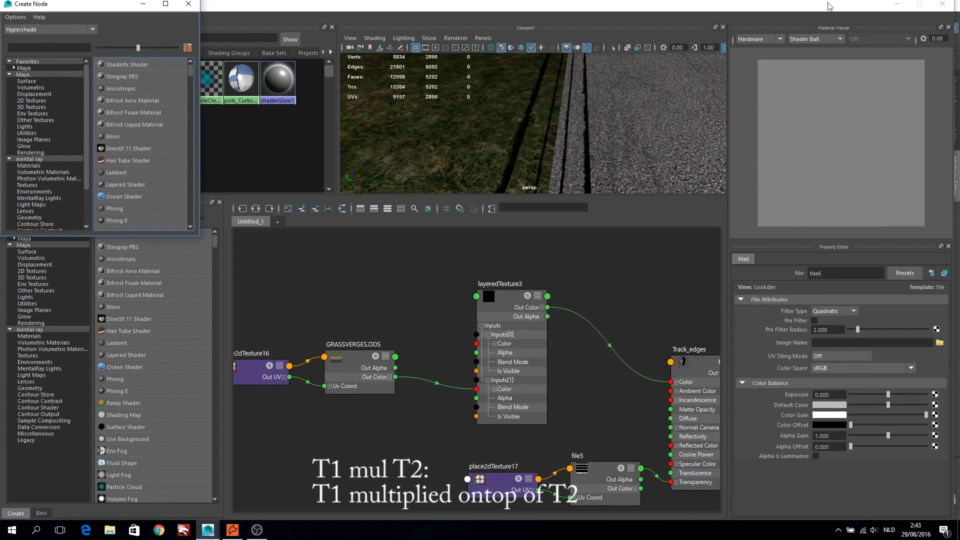
click(188, 3)
scroll(150, 350, down, 5)
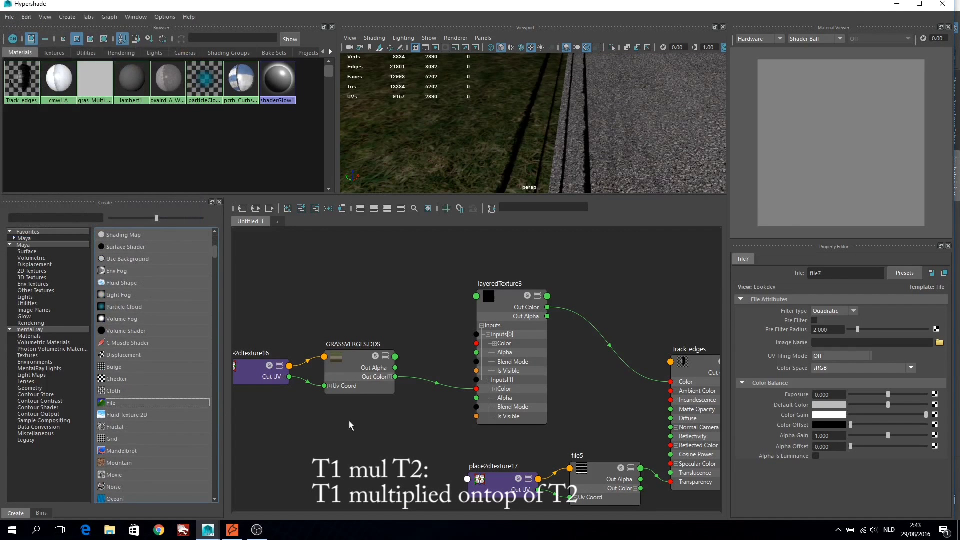
mouse_move(110, 403)
mouse_down()
mouse_move(343, 407)
mouse_move(292, 381)
mouse_move(329, 351)
mouse_up()
scroll(343, 406, up, 5)
scroll(292, 380, up, 3)
scroll(292, 381, down, 5)
scroll(329, 351, up, 5)
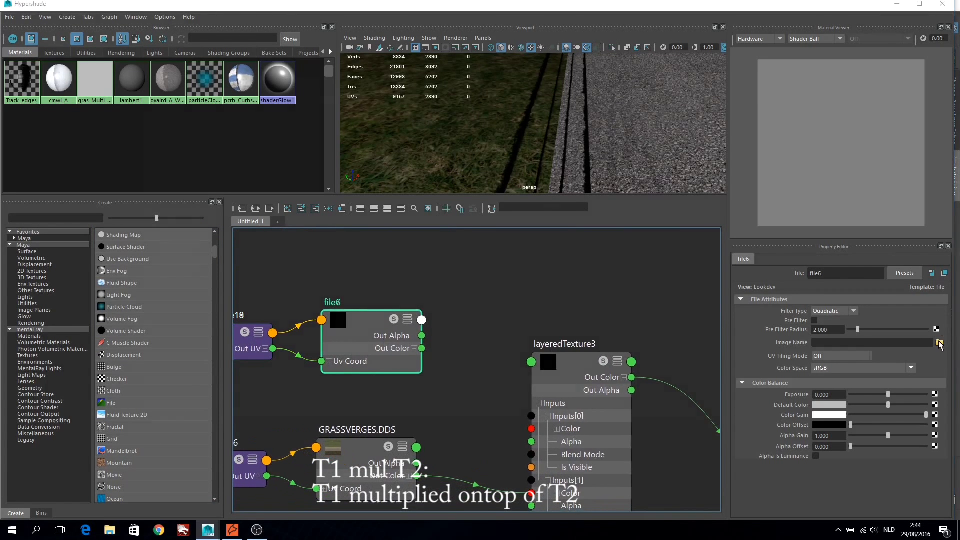
click(940, 343)
click(245, 268)
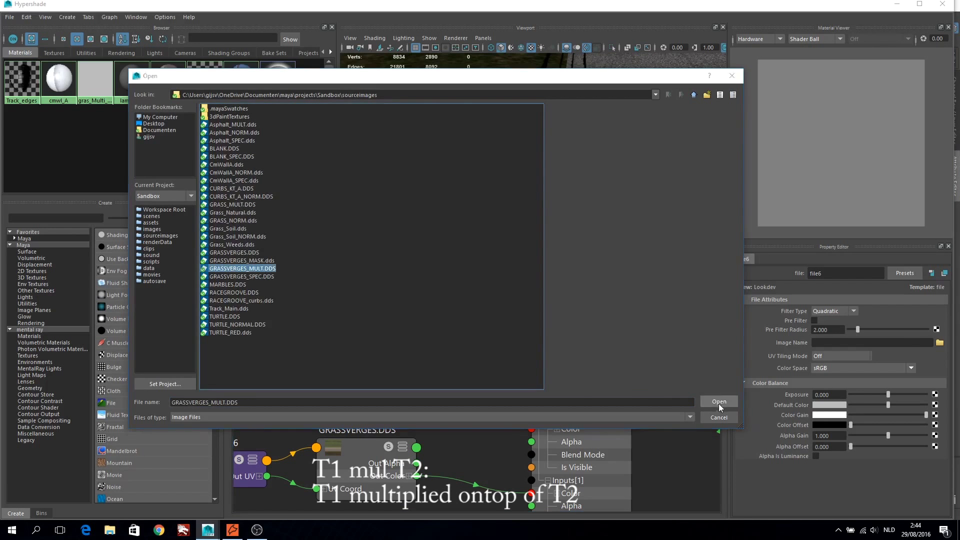
click(719, 401)
- Set layeredTexture3's GRASSVERGES_MULT layer blend mode to Multiply
click(581, 416)
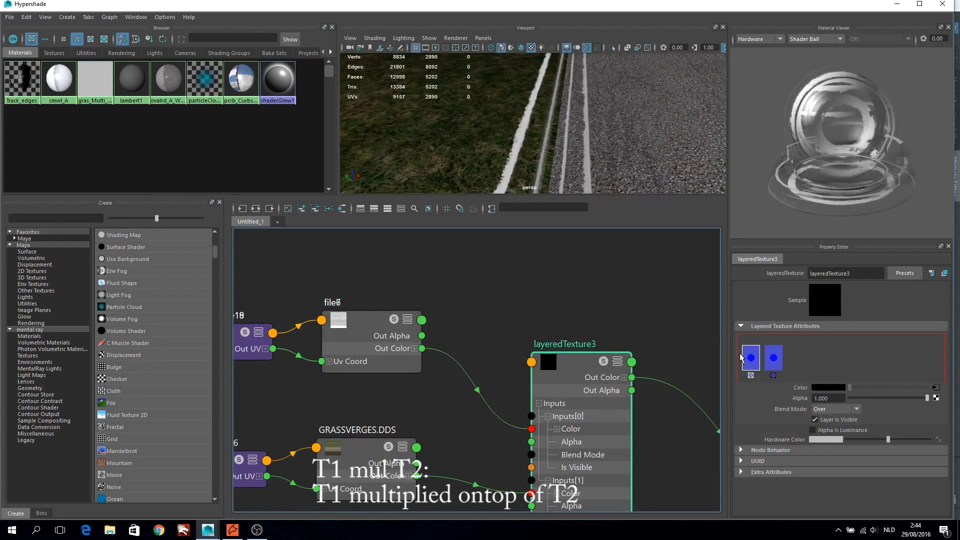
click(850, 409)
click(839, 483)
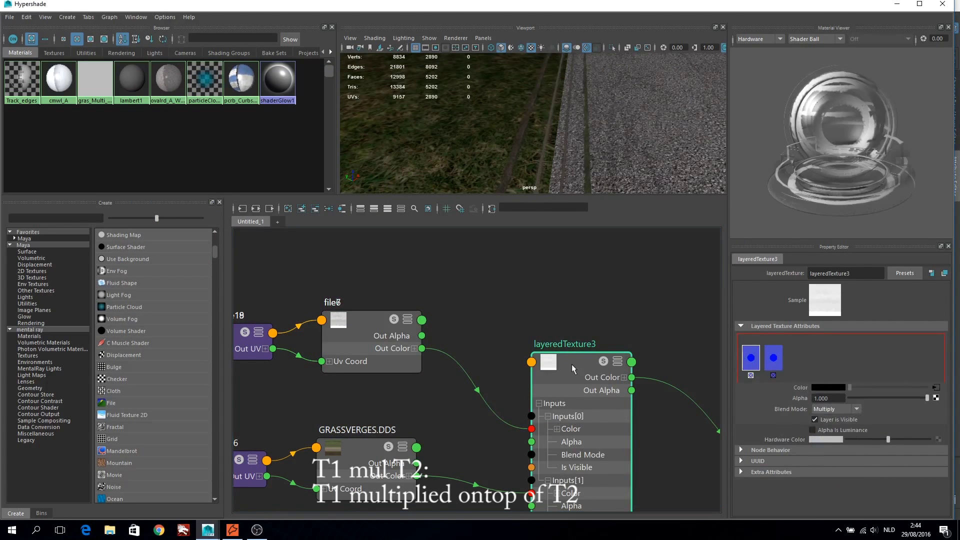
scroll(456, 326, down, 3)
click(437, 295)
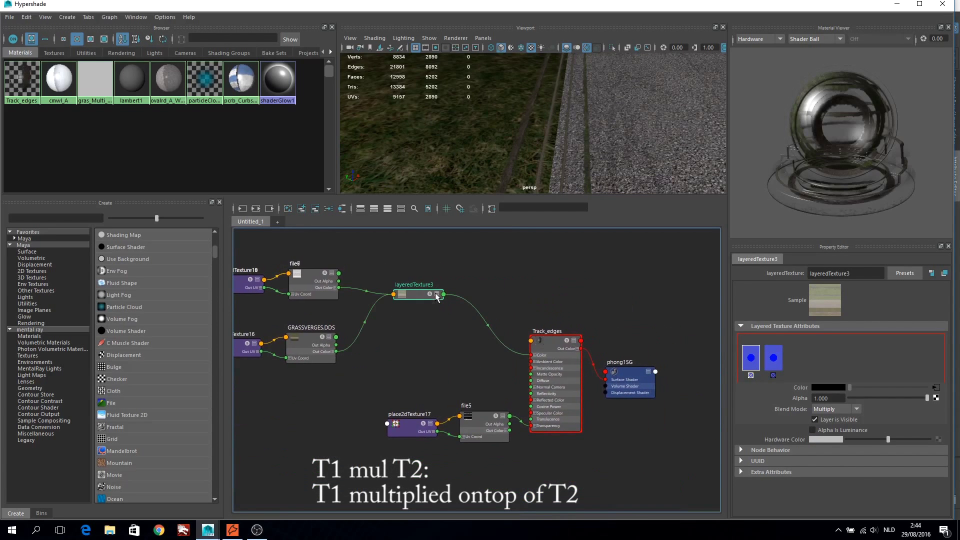
click(437, 295)
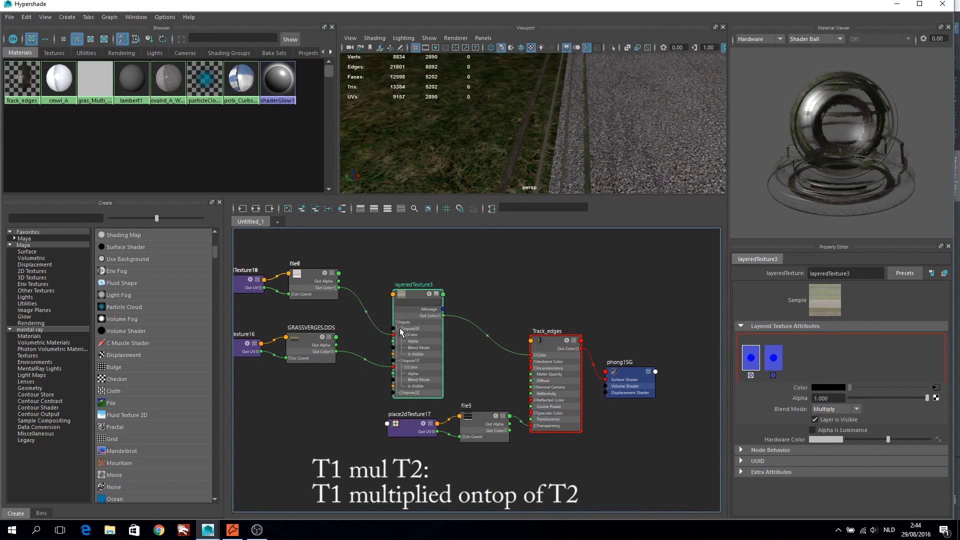
click(556, 395)
- Feed GRASSVERGES_SPEC.DDS into Track_edges Specular Color and unfold the strip's UVs horizontally
scroll(556, 395, up, 3)
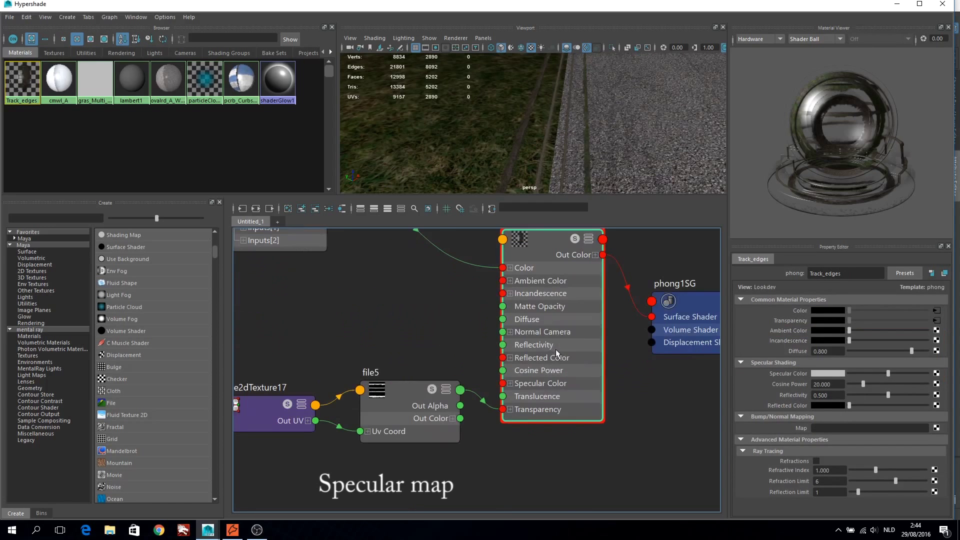
click(108, 407)
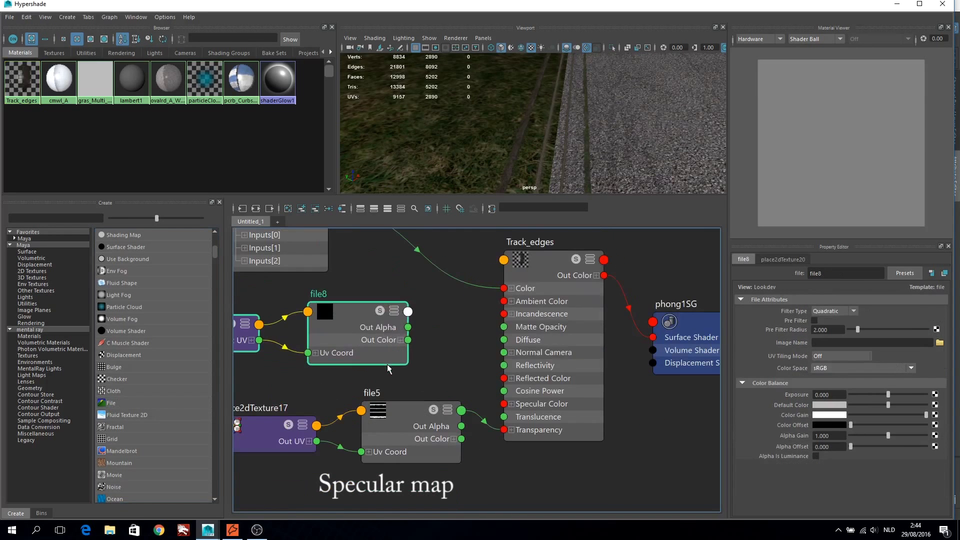
click(939, 343)
click(248, 279)
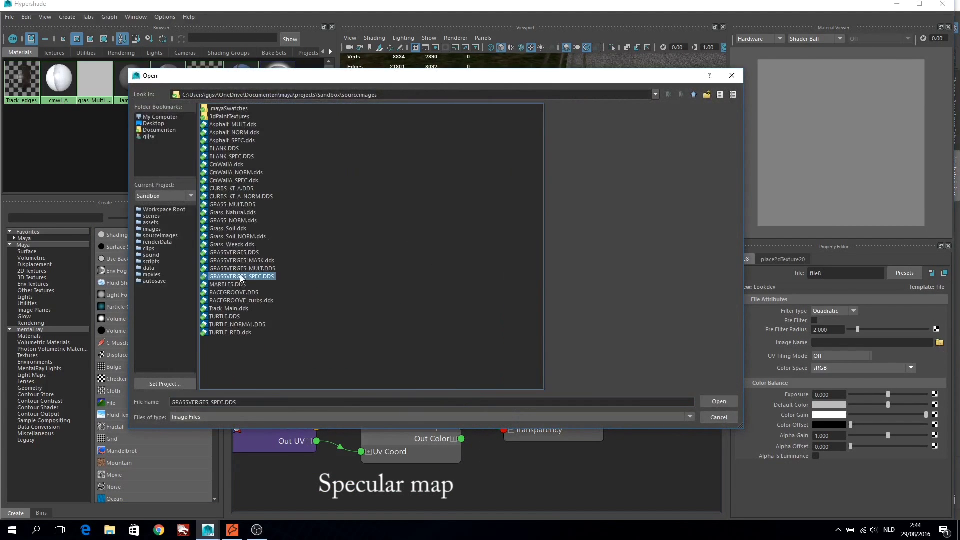
click(716, 400)
drag(408, 340, 504, 404)
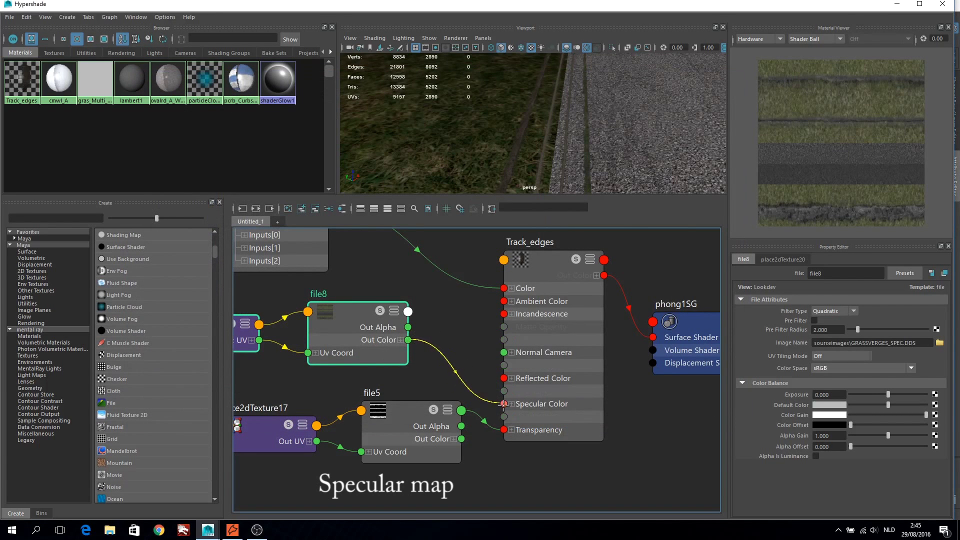
scroll(364, 326, down, 4)
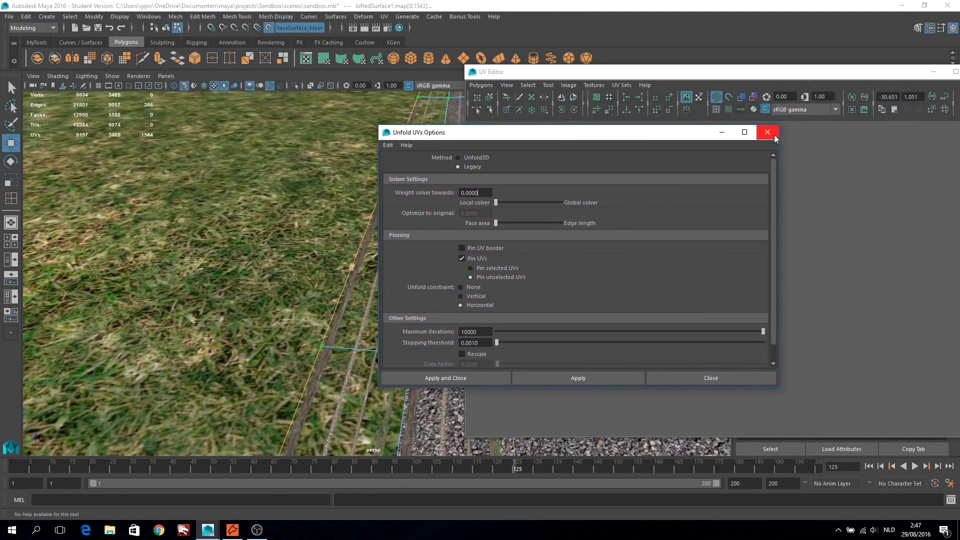
click(768, 132)
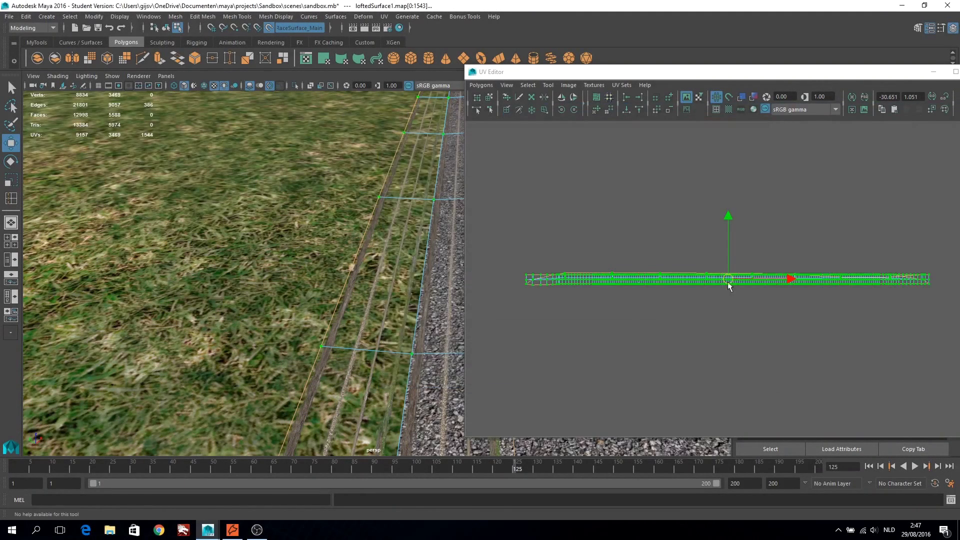
- Undo the UV sew and unitize, then unitize the strip's UVs again
key(ctrl+z)
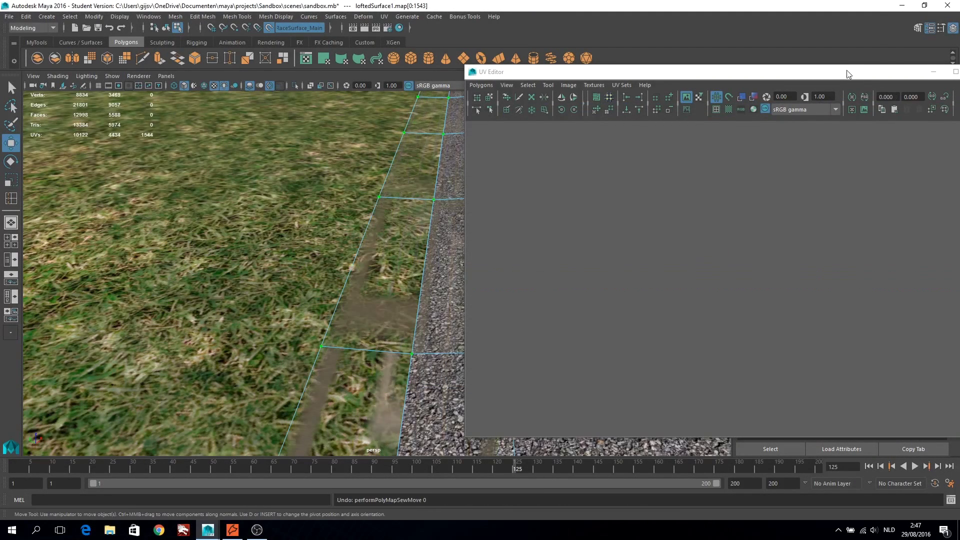
key(ctrl+z)
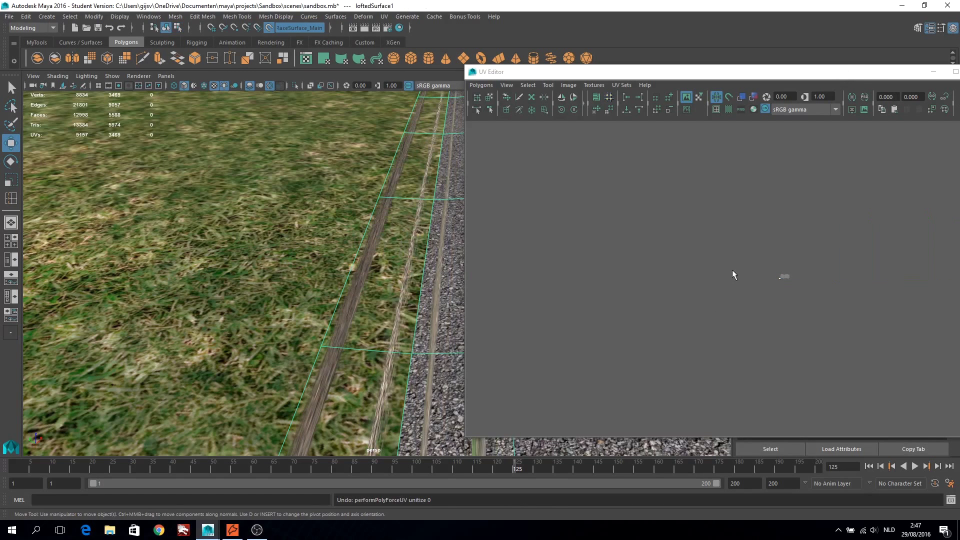
right_drag(430, 273, 435, 227)
click(480, 85)
click(496, 189)
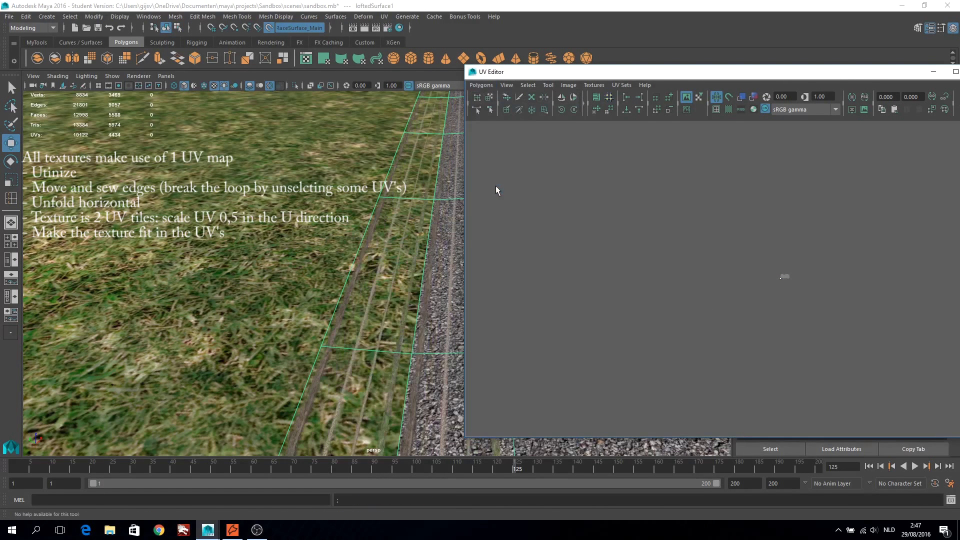
- Select all of the edge strip's UVs in UV component mode
right_drag(670, 292, 640, 270)
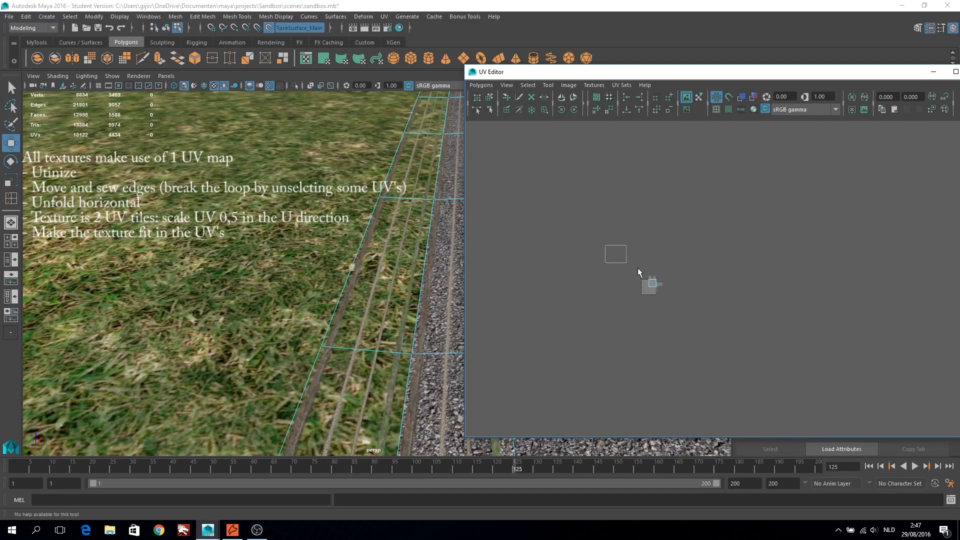
drag(637, 268, 654, 295)
mouse_move(385, 243)
alt+middle_down()
mouse_move(518, 279)
mouse_move(411, 255)
mouse_move(350, 265)
alt+middle_up()
- Move and sew the selected edge-strip UV edges into a single shell
scroll(325, 275, down, 5)
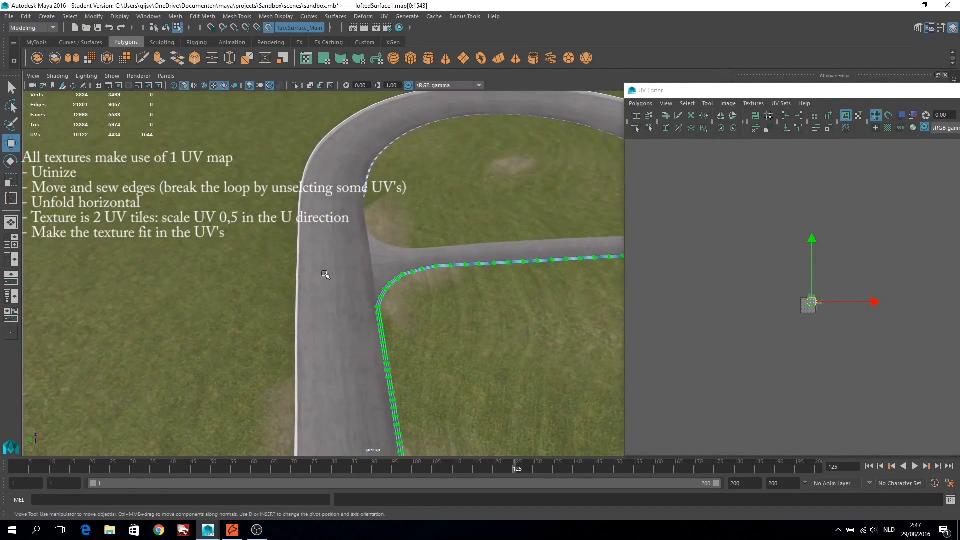
scroll(416, 323, up, 5)
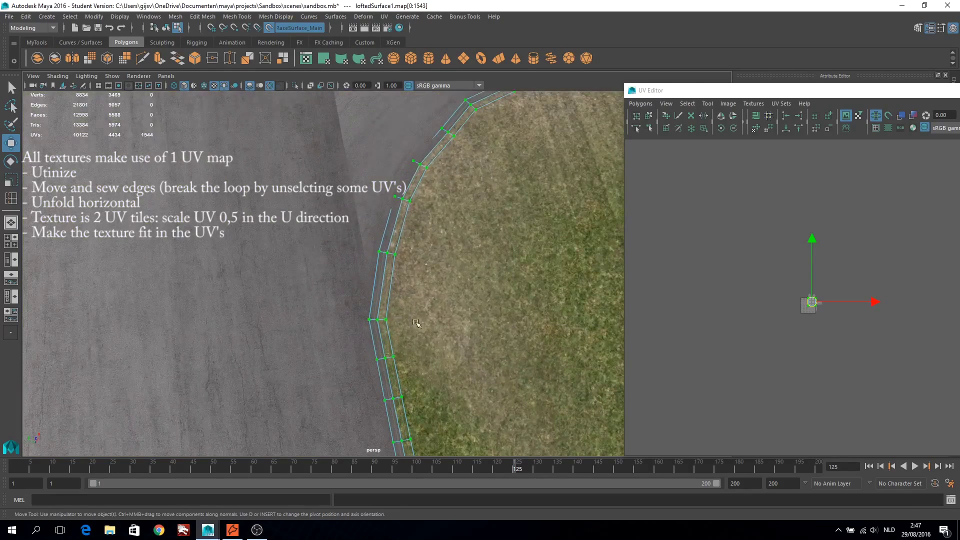
scroll(400, 316, up, 3)
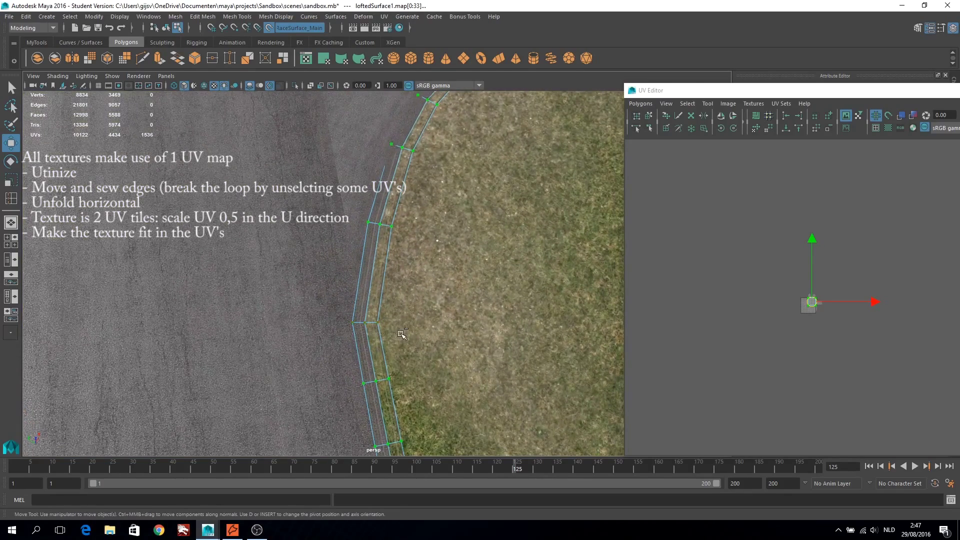
click(640, 103)
click(670, 442)
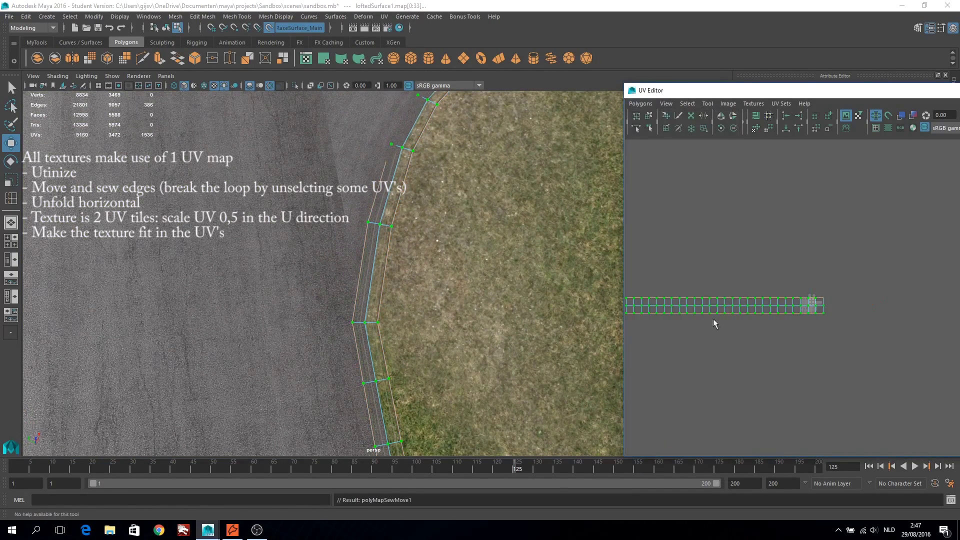
- Unfold the sewn UV shell with the Horizontal constraint
click(640, 104)
click(731, 336)
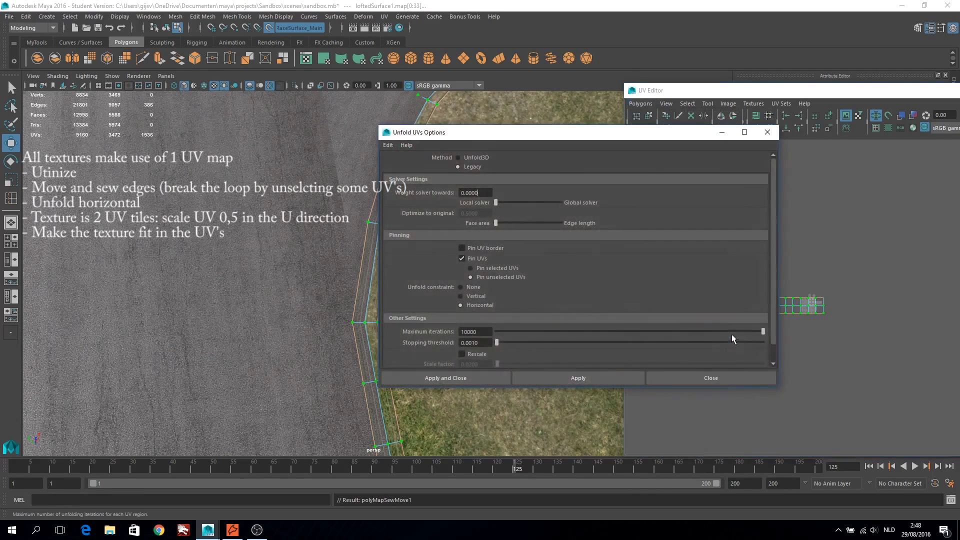
click(578, 378)
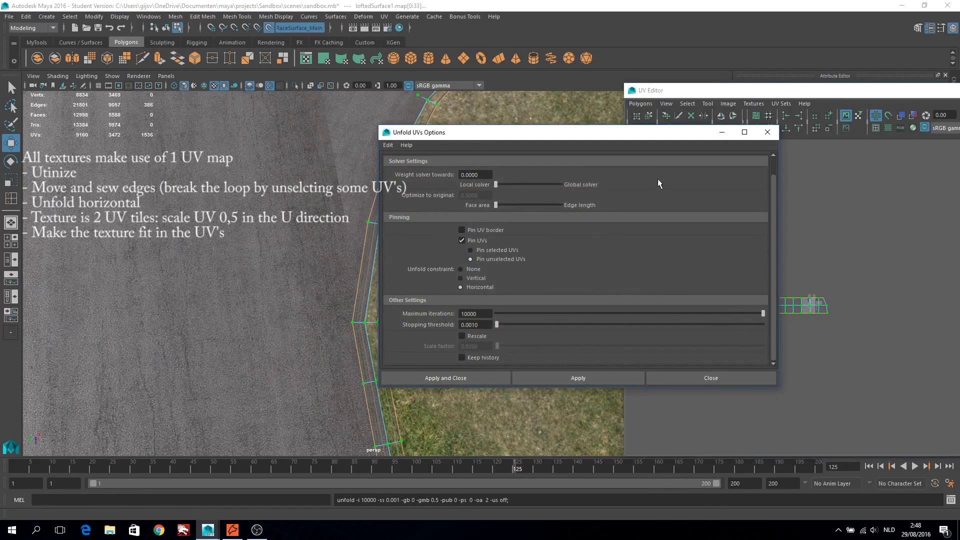
click(769, 256)
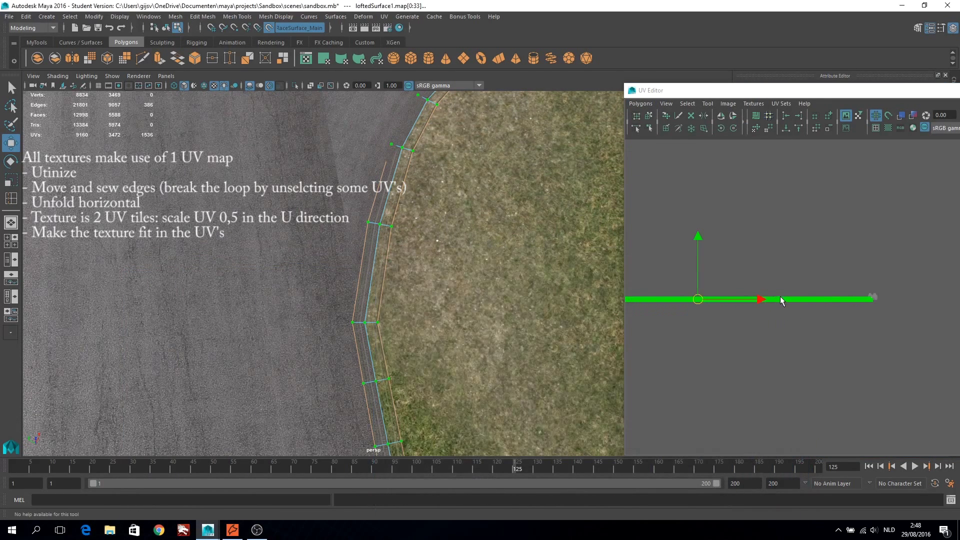
- Select all the strip's UVs and apply the horizontal unfold again
drag(776, 267, 894, 322)
click(641, 103)
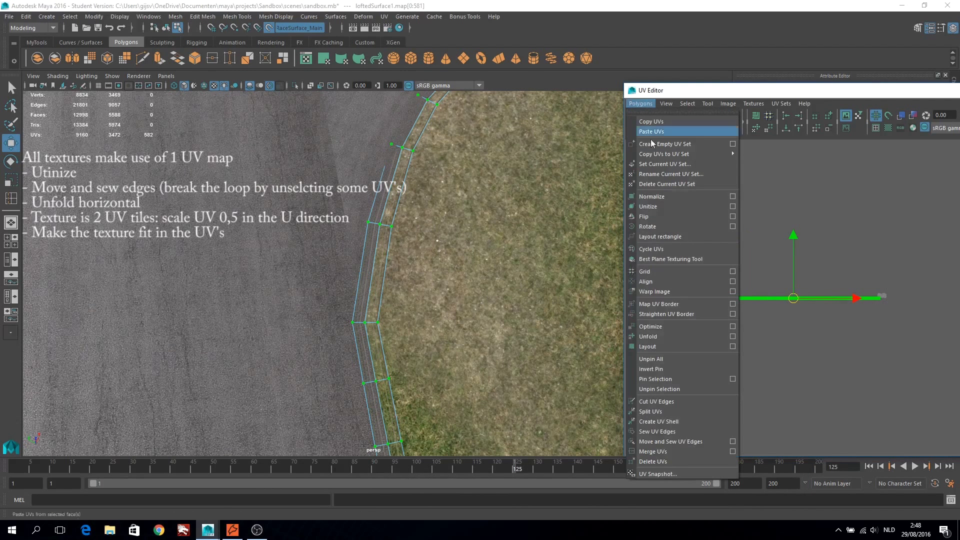
click(732, 336)
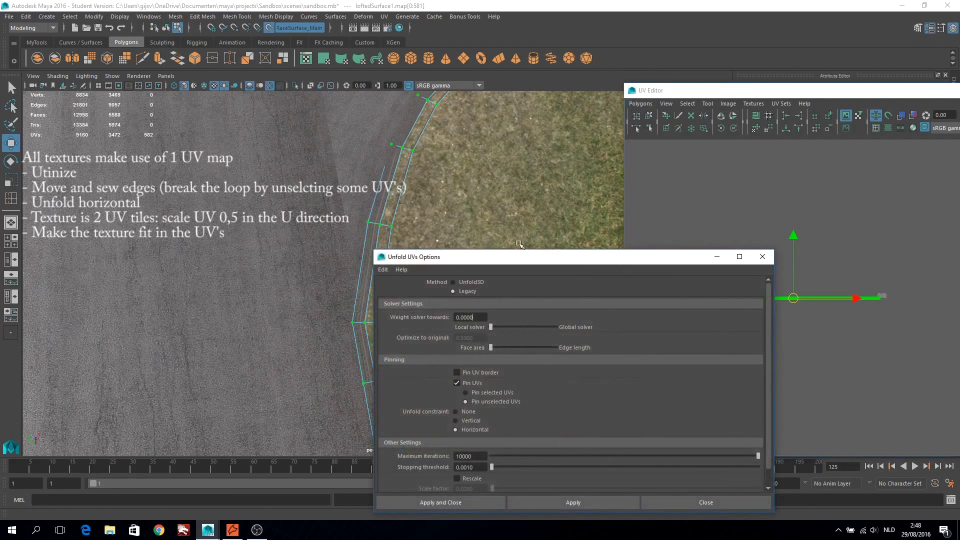
click(573, 500)
click(705, 503)
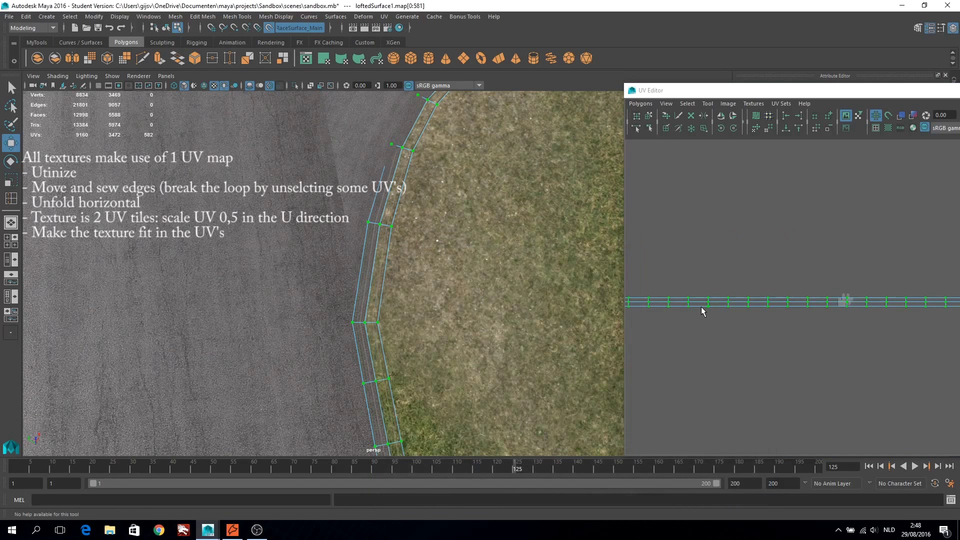
- Enlarge the UV Editor panel, centre the strip, and select a group of UVs for scaling
alt+middle_drag(819, 300, 743, 302)
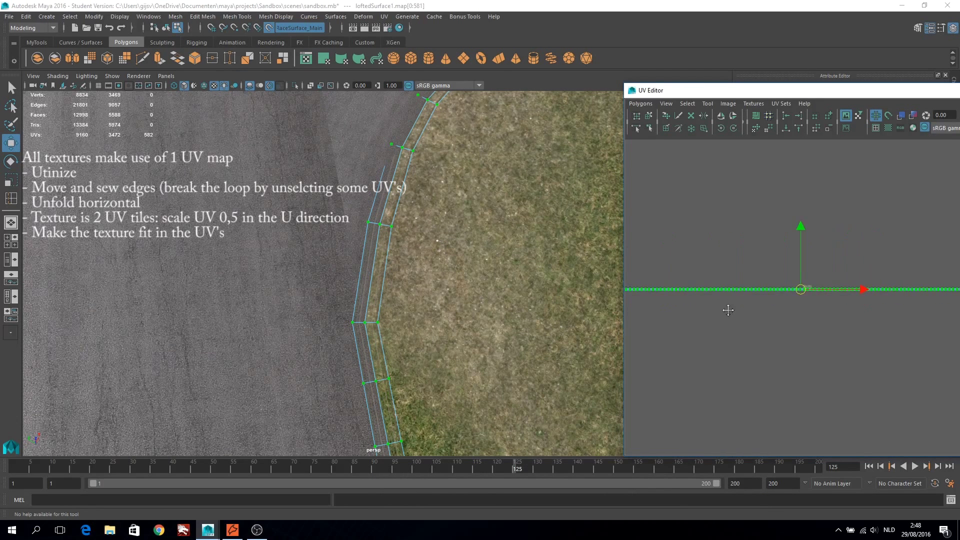
scroll(744, 302, up, 3)
drag(624, 250, 486, 250)
scroll(650, 320, up, 3)
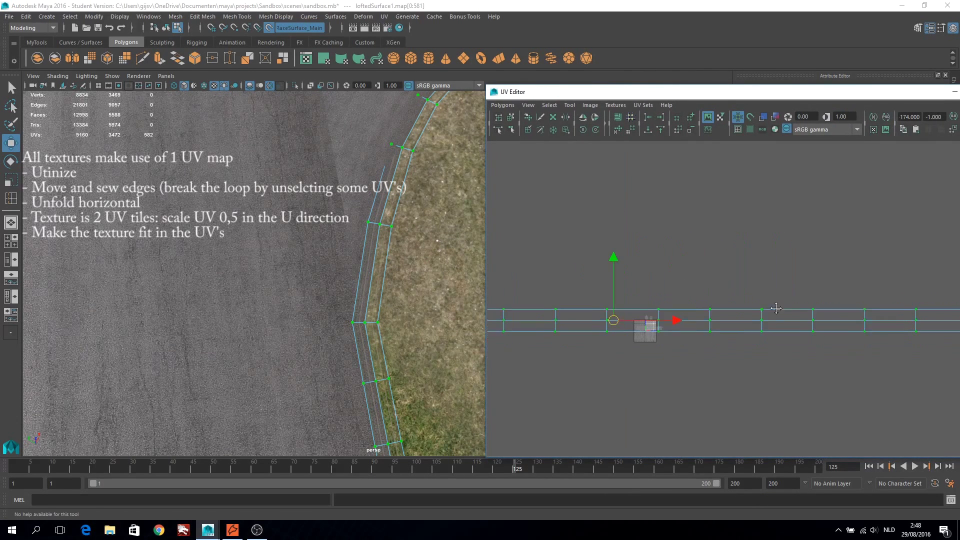
alt+middle_drag(622, 318, 702, 318)
scroll(702, 318, down, 2)
key(r)
scroll(695, 315, down, 3)
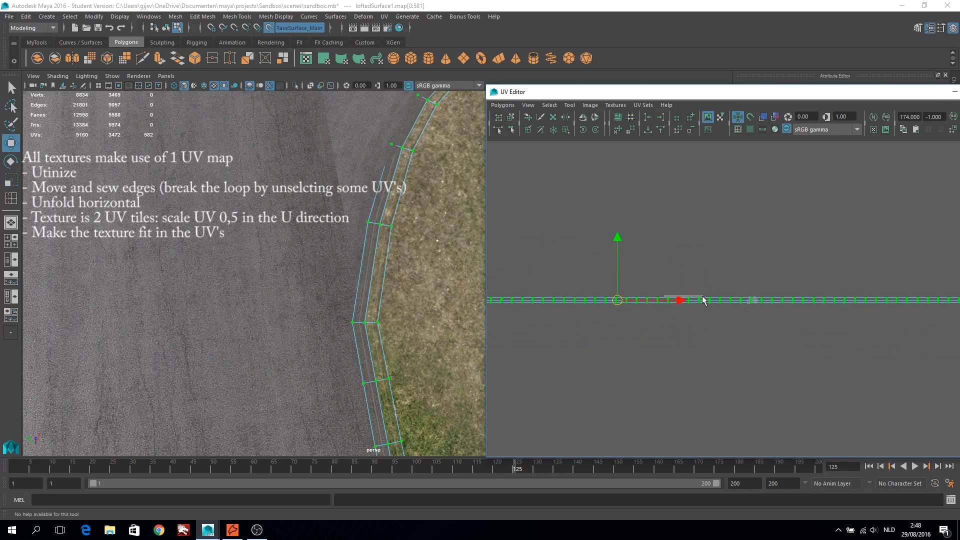
drag(701, 299, 689, 300)
scroll(753, 301, up, 2)
scroll(753, 302, up, 3)
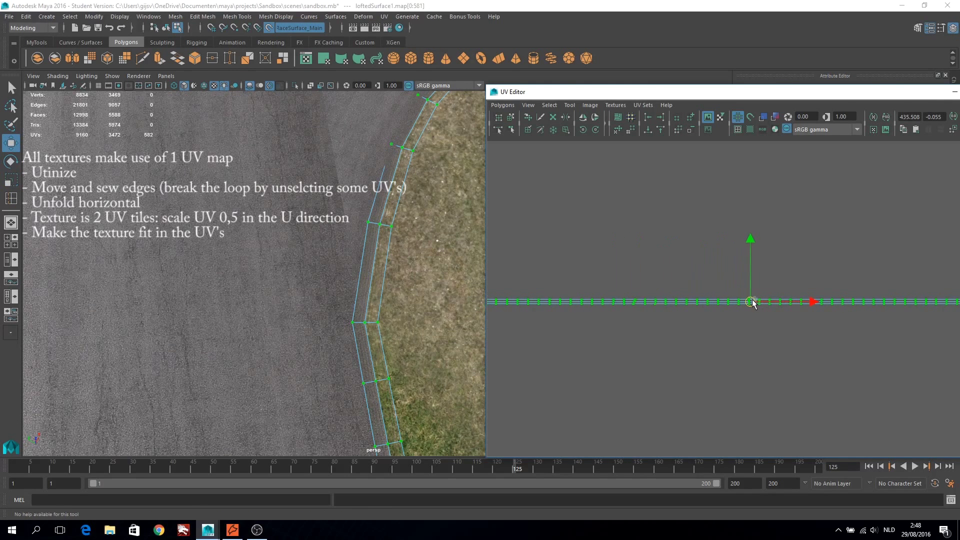
scroll(757, 310, up, 5)
scroll(764, 350, up, 2)
- Compare the available textures behind the UVs and settle on the grass-verge texture
click(615, 105)
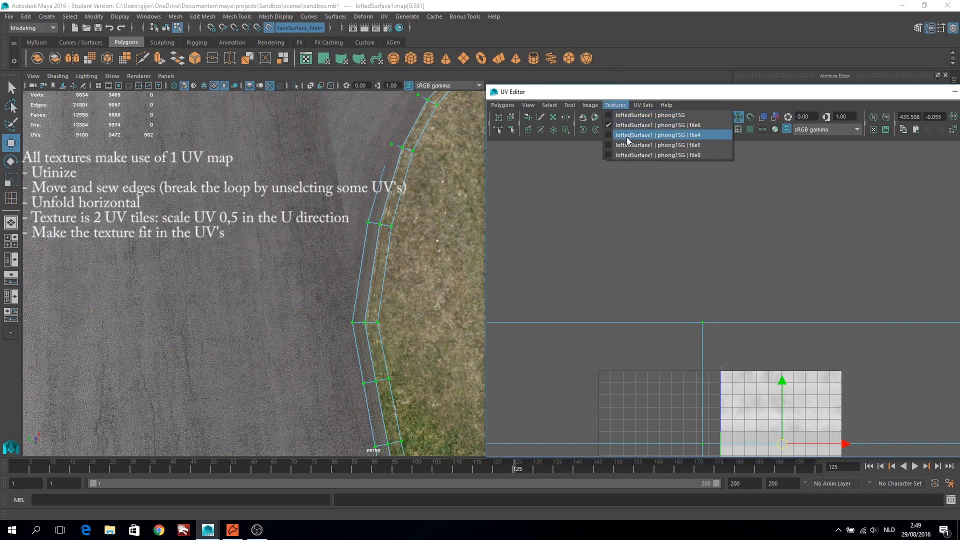
click(633, 140)
click(615, 105)
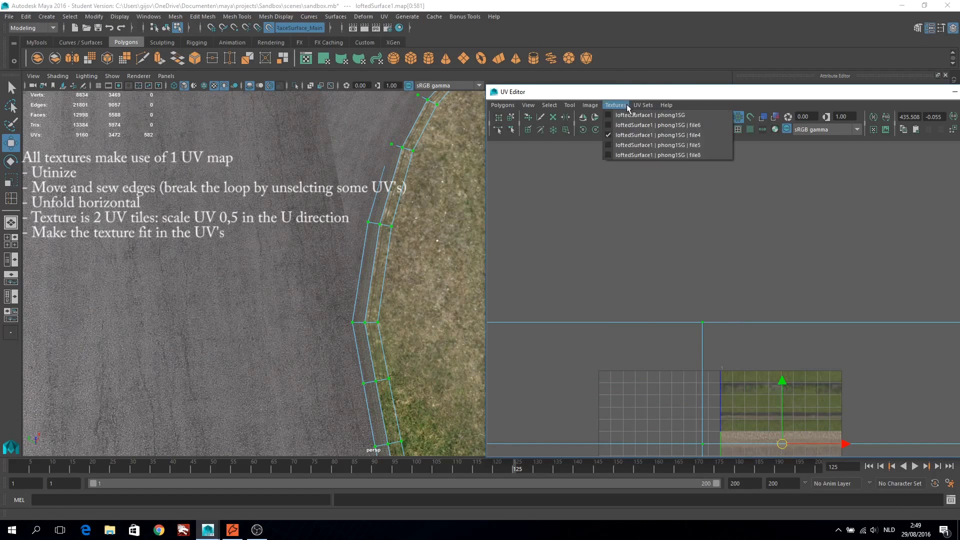
click(625, 125)
click(615, 105)
click(635, 145)
click(615, 104)
click(650, 155)
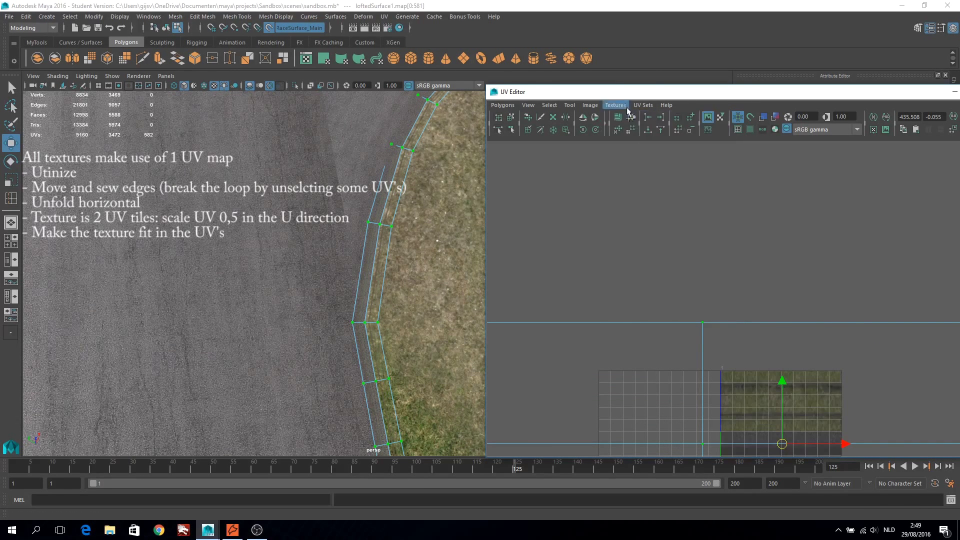
click(625, 106)
click(631, 135)
click(615, 105)
click(627, 126)
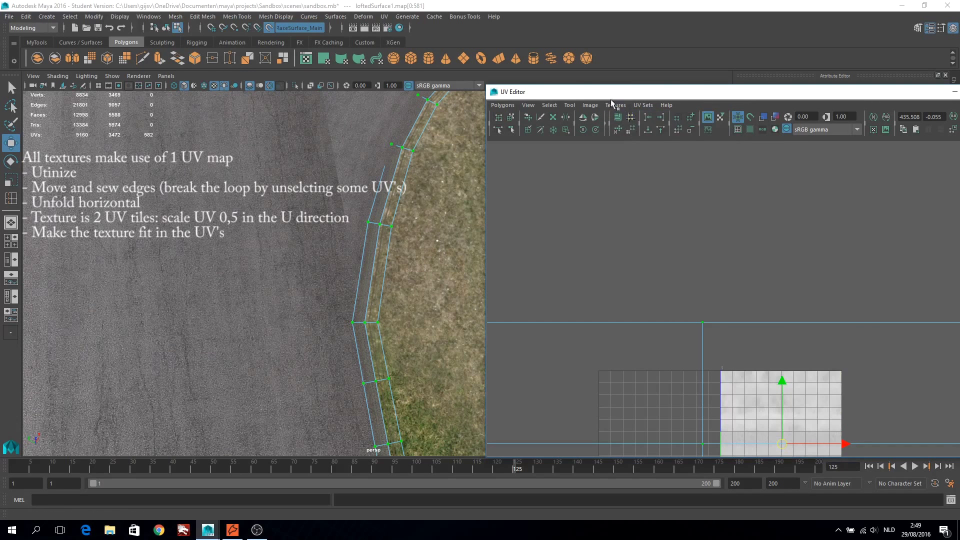
click(615, 105)
click(650, 145)
- Scale the strip's UV shell to about half size, then shrink it further
scroll(705, 184, up, 2)
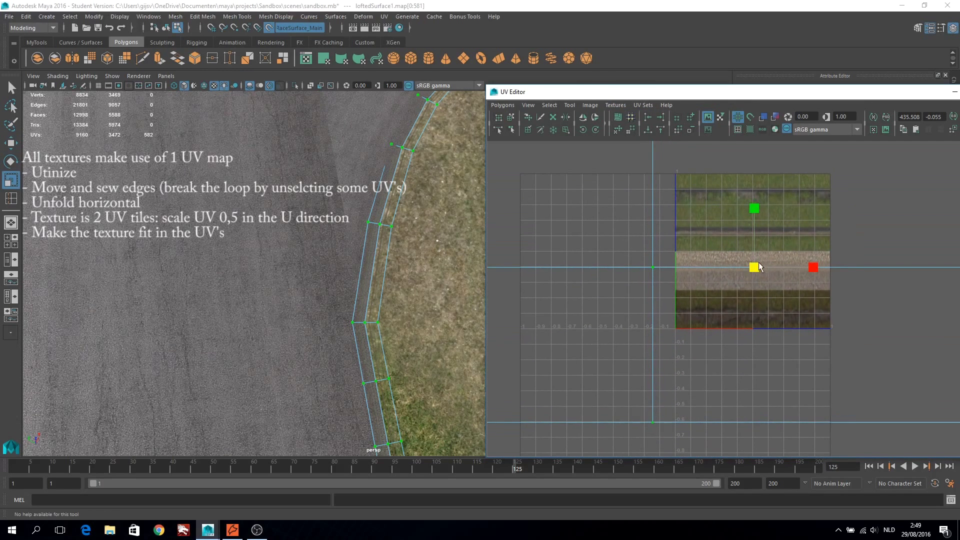
scroll(725, 233, up, 2)
scroll(704, 224, up, 2)
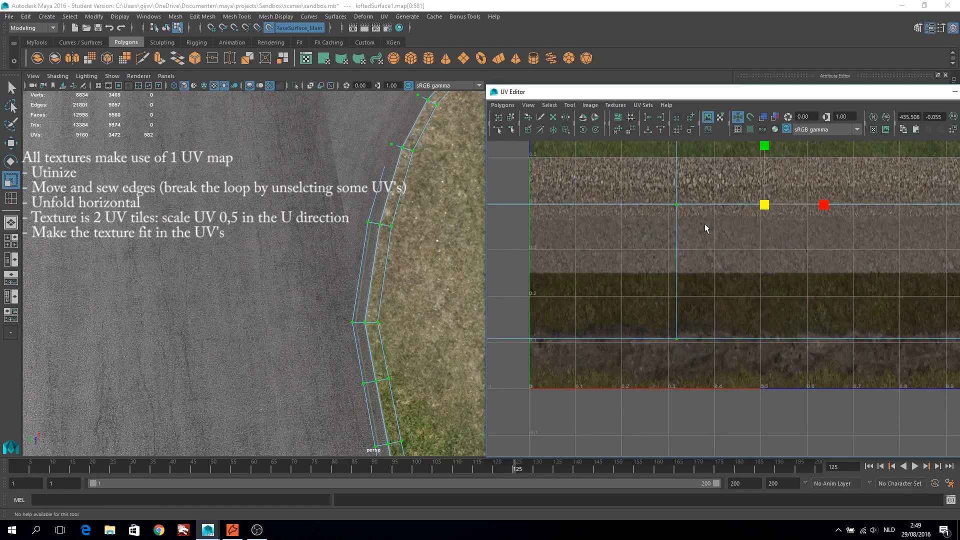
mouse_move(764, 204)
mouse_down()
mouse_move(755, 204)
mouse_move(773, 314)
mouse_move(767, 338)
mouse_move(735, 346)
mouse_up()
key(w)
scroll(398, 280, up, 3)
scroll(380, 260, up, 2)
scroll(403, 250, up, 2)
scroll(404, 249, up, 1)
key(r)
drag(650, 91, 596, 170)
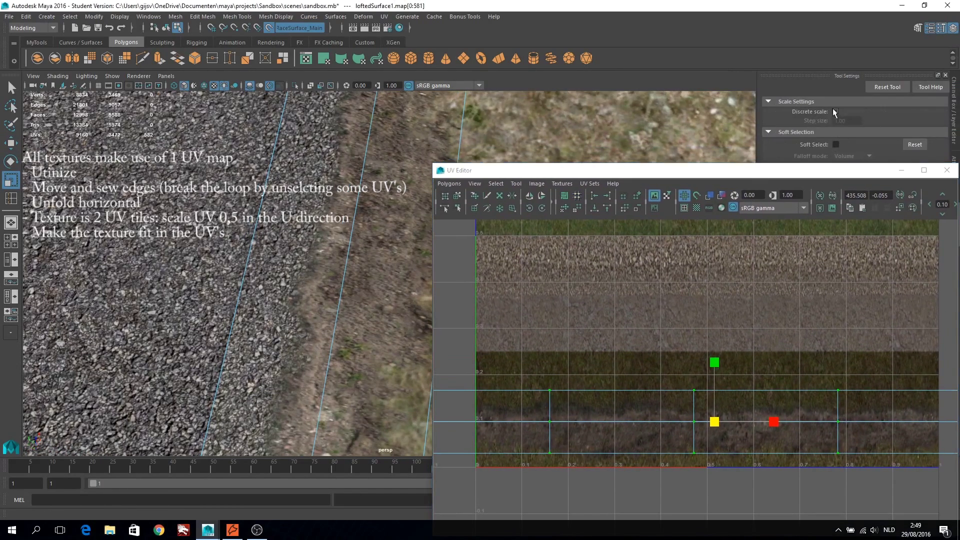
- Check UV stretching with the checker pattern and widen the UV shell in U
click(697, 209)
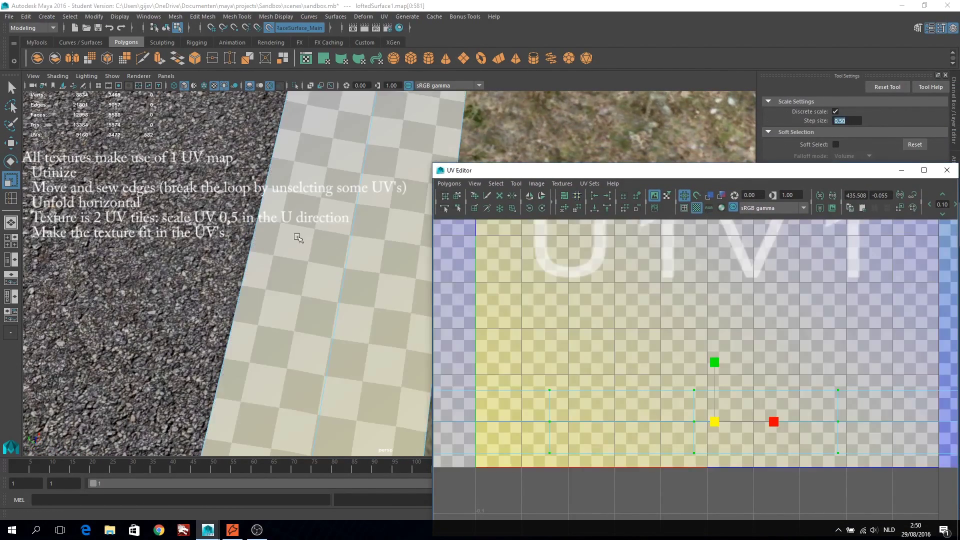
scroll(300, 231, down, 5)
scroll(300, 231, up, 3)
drag(773, 422, 755, 423)
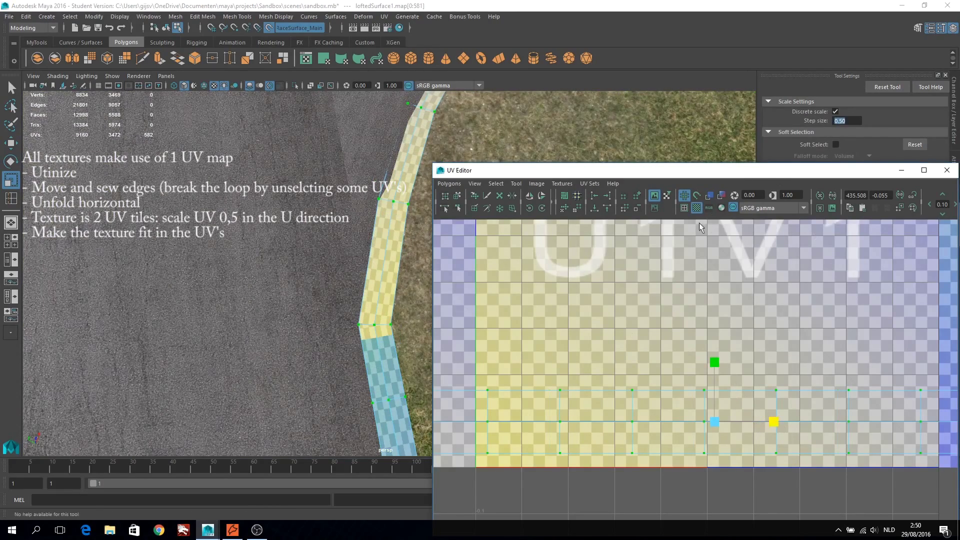
click(696, 208)
- Move the UV shell up in V onto the grass band and inspect the road edge in 3D
key(w)
drag(719, 365, 719, 228)
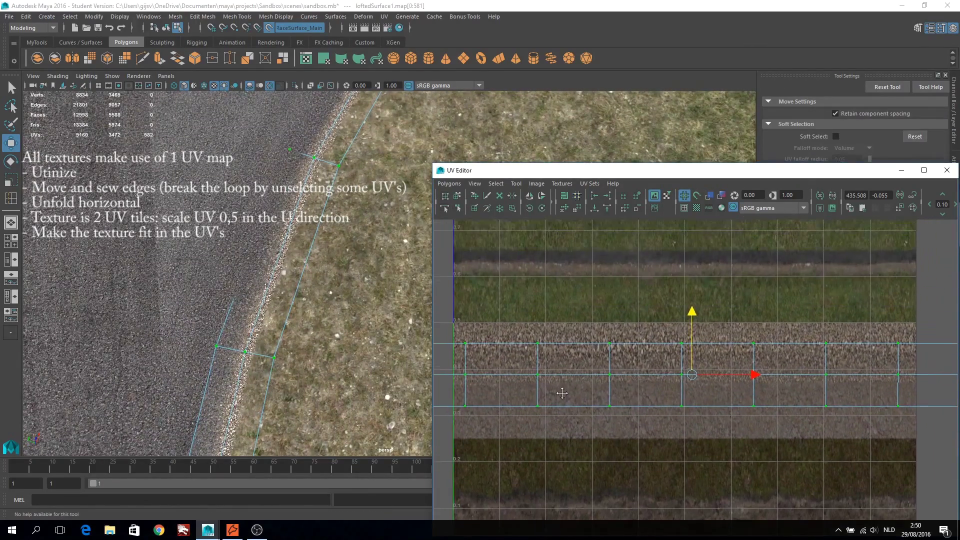
alt+middle_drag(719, 229, 692, 376)
drag(692, 376, 689, 280)
alt+middle_drag(688, 279, 688, 369)
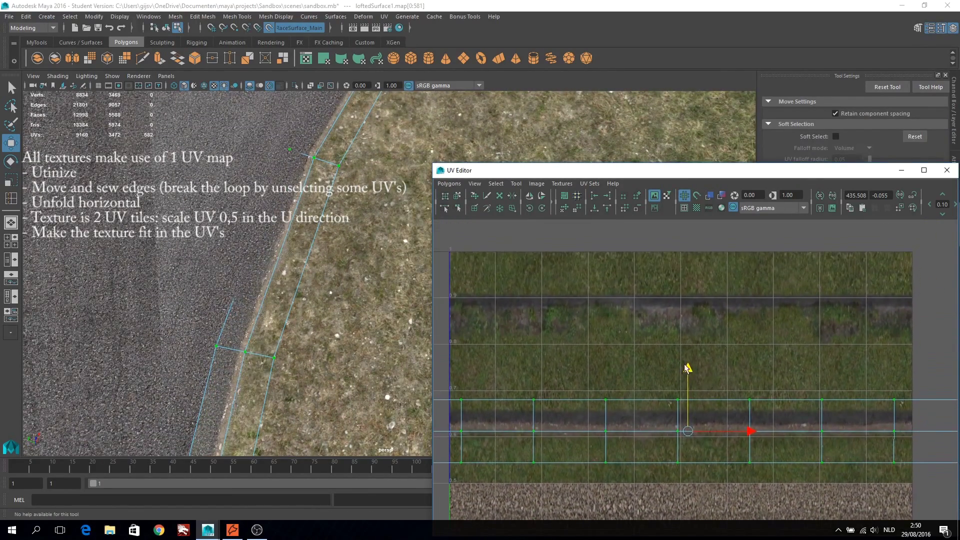
drag(688, 368, 688, 259)
mouse_move(270, 268)
alt+mouse_down()
mouse_move(384, 274)
mouse_move(370, 281)
alt+mouse_up()
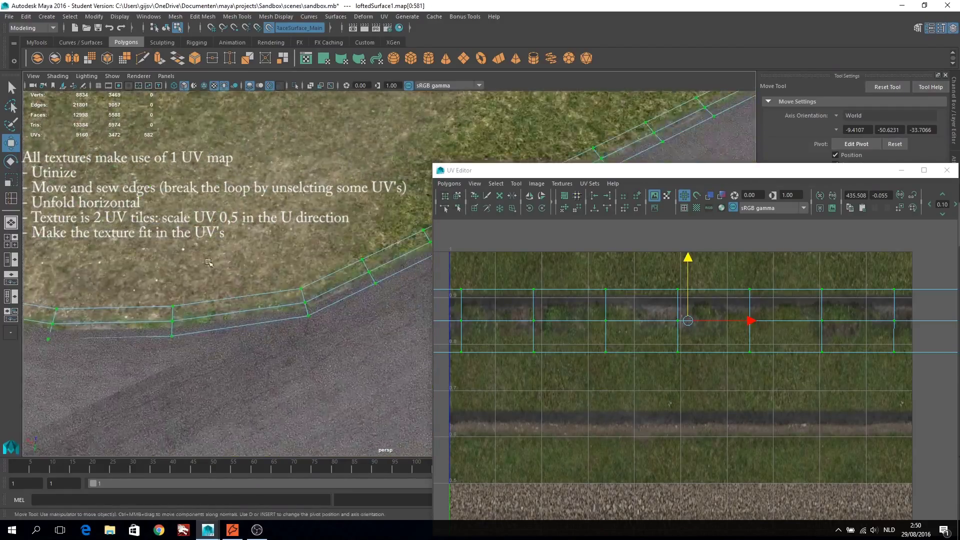
alt+right_drag(369, 281, 246, 311)
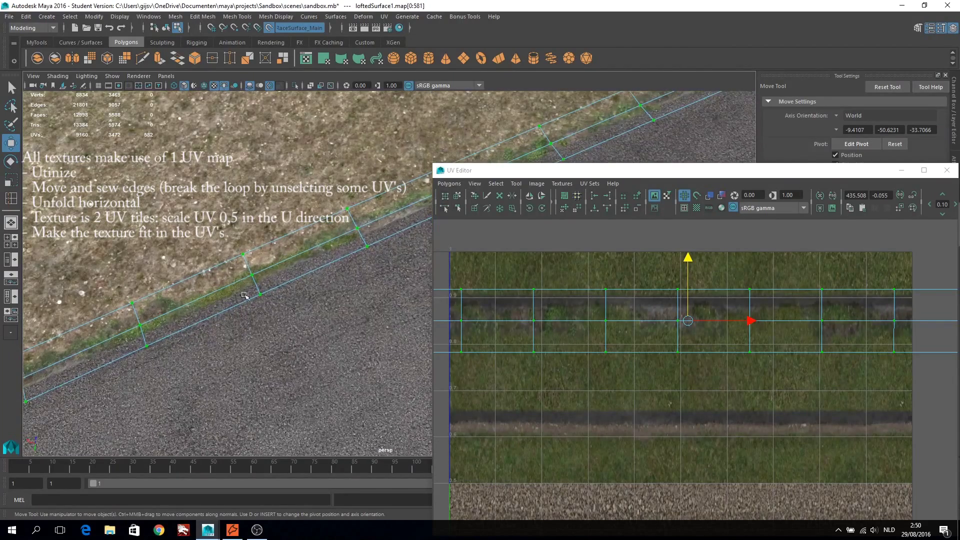
- Reposition the shell around 0.5 V and shrink the strip uniformly to fit the texture
mouse_move(705, 264)
middle_down()
mouse_move(704, 308)
mouse_move(625, 383)
middle_up()
scroll(650, 311, down, 2)
mouse_move(624, 384)
mouse_down()
mouse_move(609, 322)
mouse_move(607, 398)
mouse_up()
key(r)
alt+middle_drag(711, 373, 630, 424)
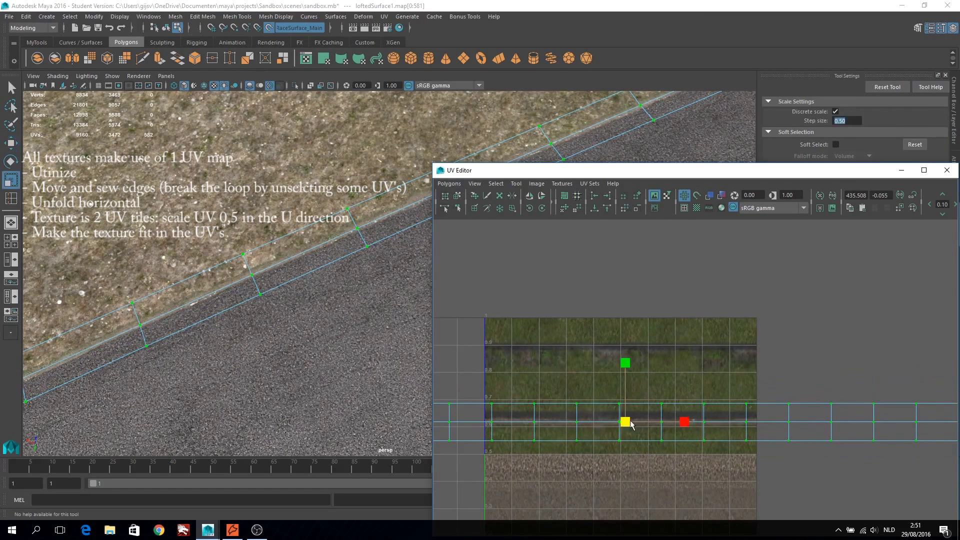
mouse_move(626, 421)
mouse_down()
mouse_move(591, 439)
mouse_move(574, 430)
mouse_up()
- Show the alpha channel, stretch the UVs slightly, and nudge them onto the white verge band
click(575, 227)
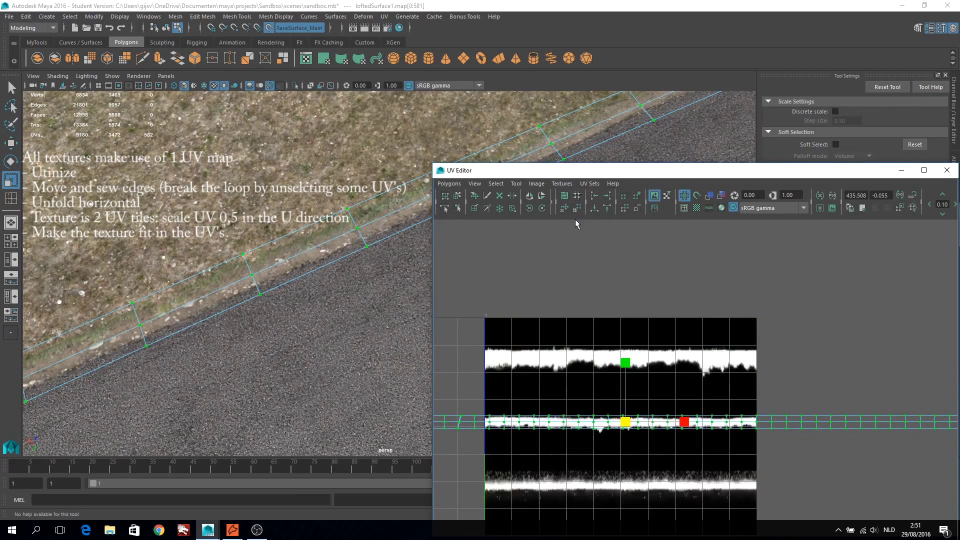
scroll(716, 362, up, 5)
key(w)
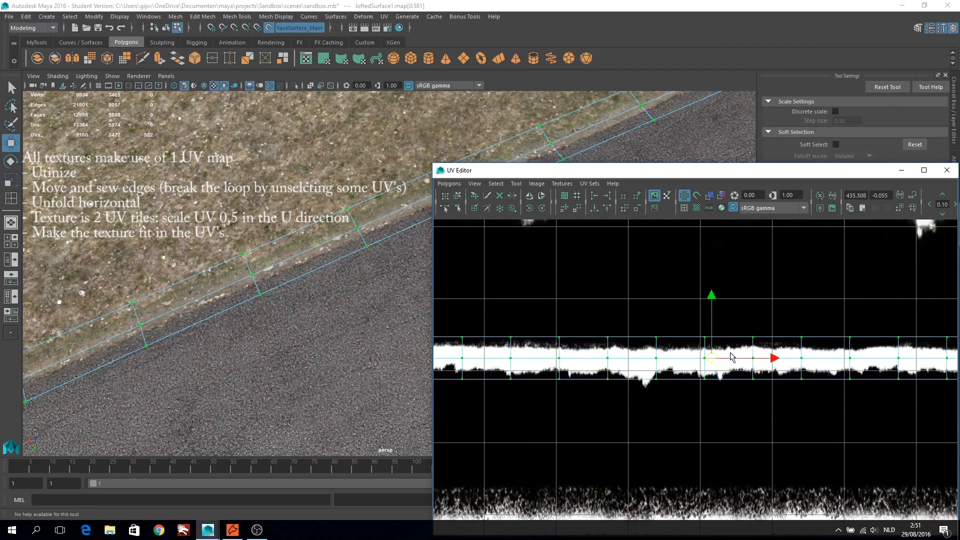
scroll(700, 370, down, 2)
scroll(695, 372, down, 1)
key(r)
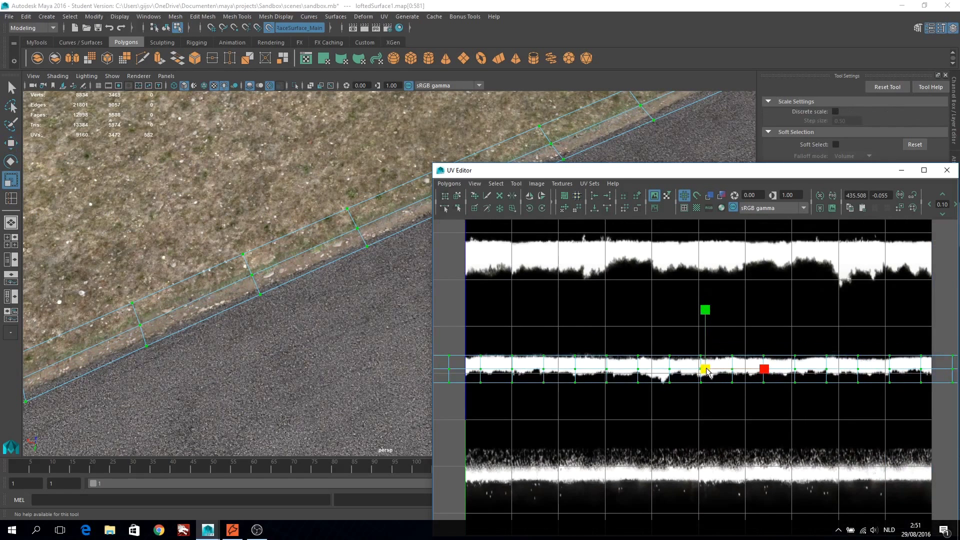
drag(713, 370, 713, 370)
key(w)
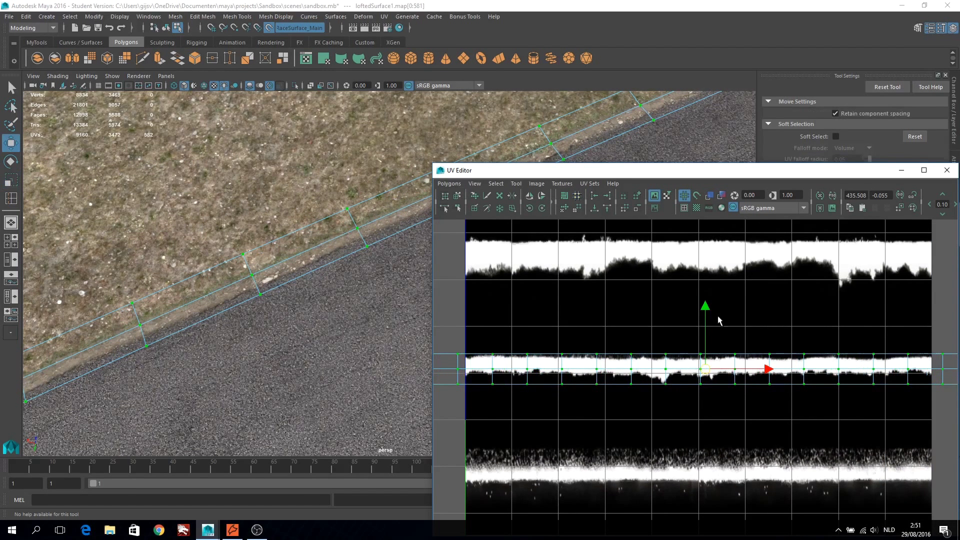
drag(706, 310, 709, 309)
- Close the UV Editor and tool settings, then orbit along the striped kerb
click(946, 170)
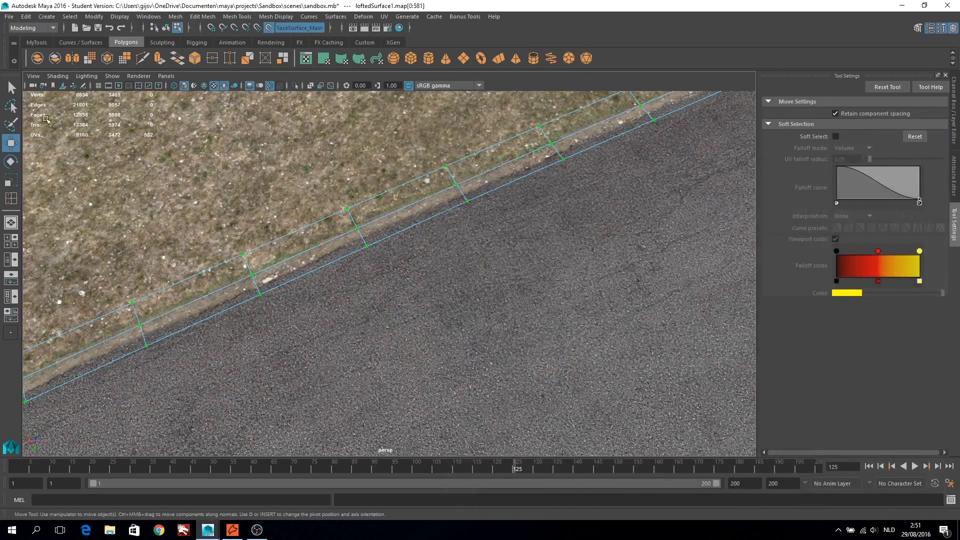
click(956, 29)
right_drag(540, 214, 590, 171)
mouse_move(590, 172)
alt+mouse_down()
mouse_move(565, 188)
mouse_move(525, 260)
mouse_move(553, 175)
mouse_move(772, 176)
mouse_move(755, 240)
mouse_move(810, 253)
mouse_move(519, 256)
alt+mouse_up()
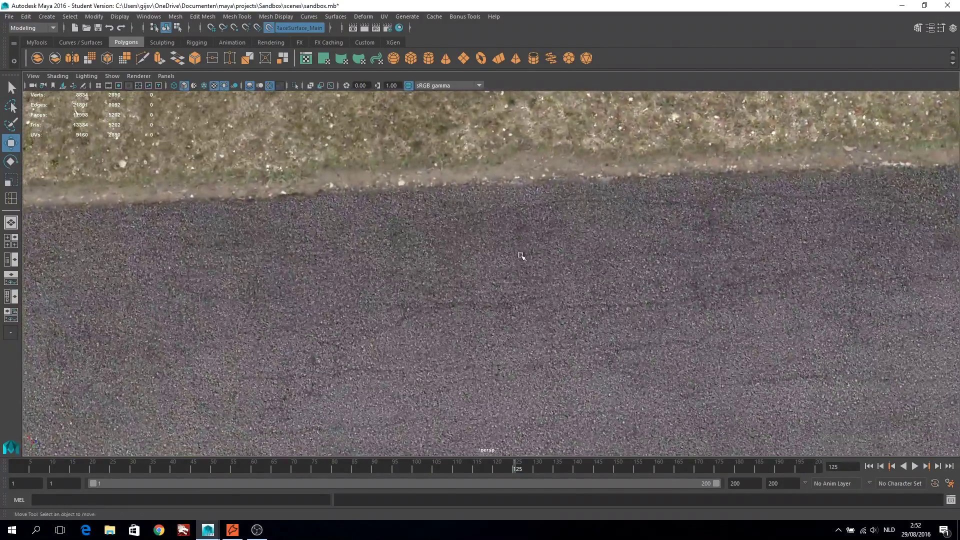
alt+middle_drag(521, 256, 533, 368)
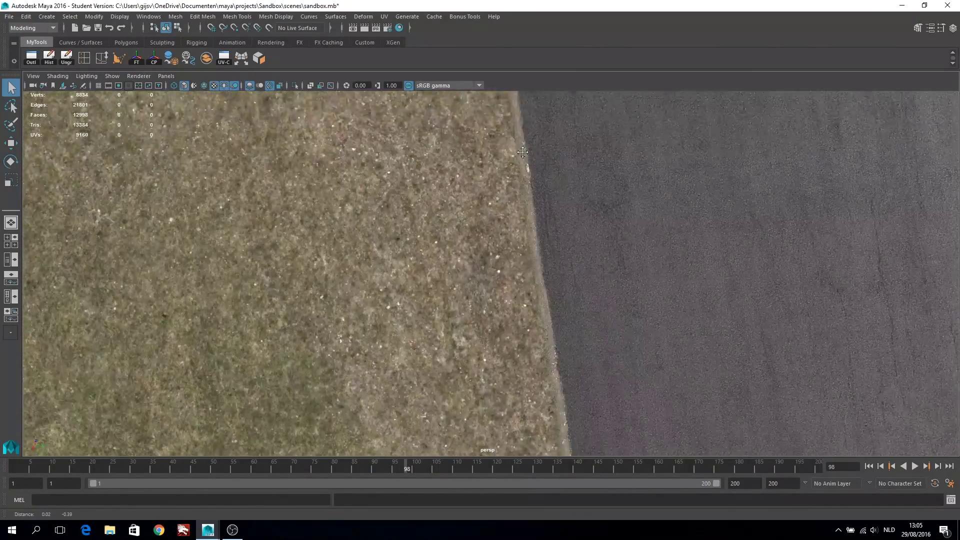
- Rename the track edge object to Track_edges_1 in the Outliner
mouse_move(515, 342)
alt+middle_down()
mouse_move(685, 403)
mouse_move(583, 240)
mouse_move(611, 230)
alt+middle_up()
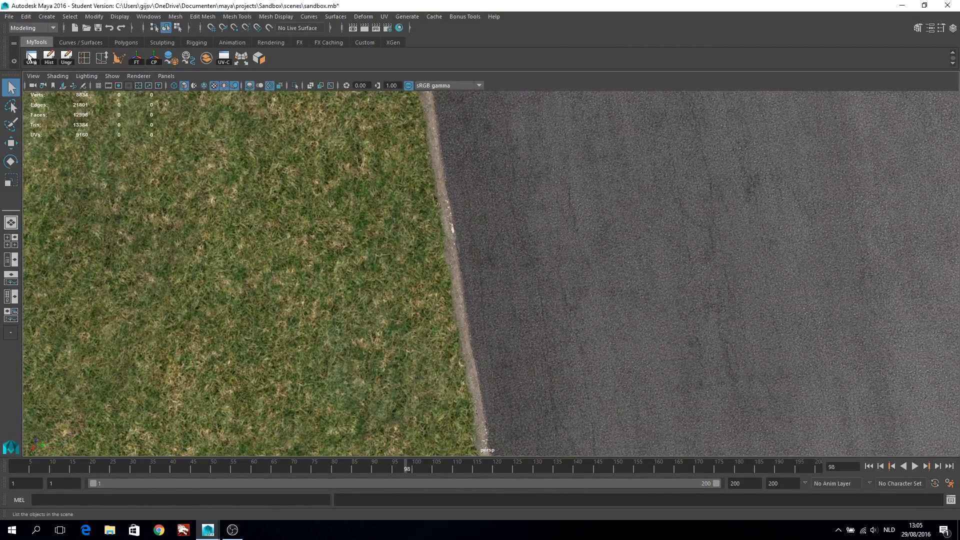
click(31, 58)
double_click(548, 367)
text(Track)
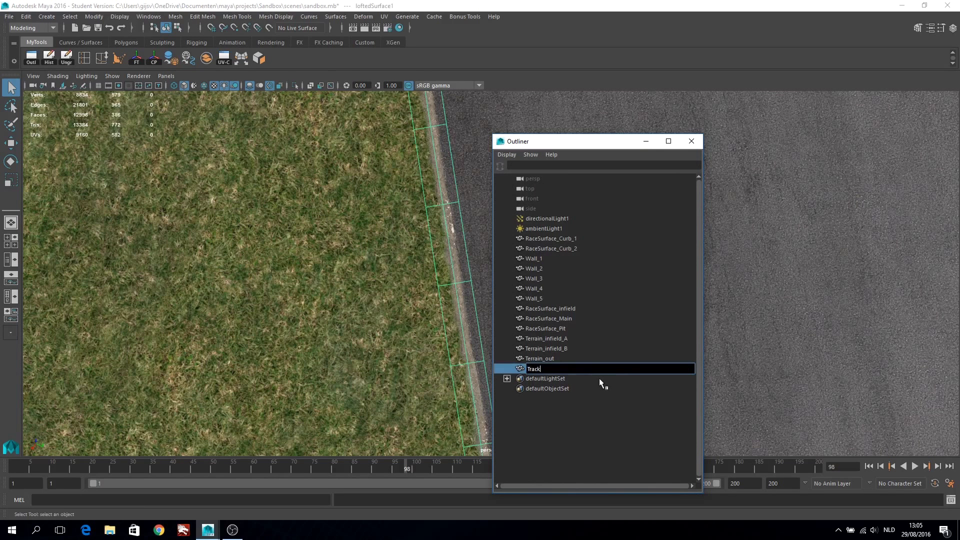
text(_edges1)
key(Return)
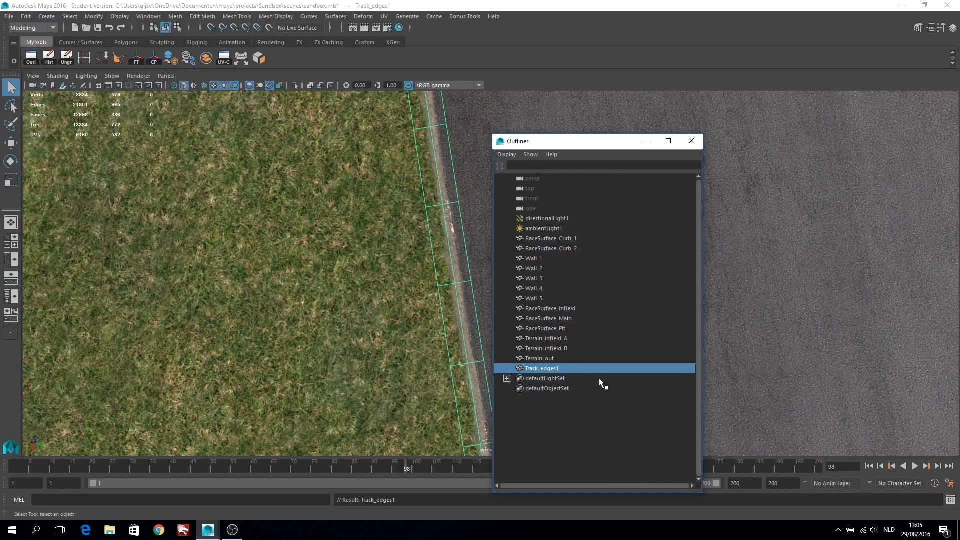
double_click(550, 368)
text(_)
- Select all track meshes from RaceSurface_Curb_1 to Track_edges_1 and find the plug-in settings
shift+click(560, 250)
click(9, 17)
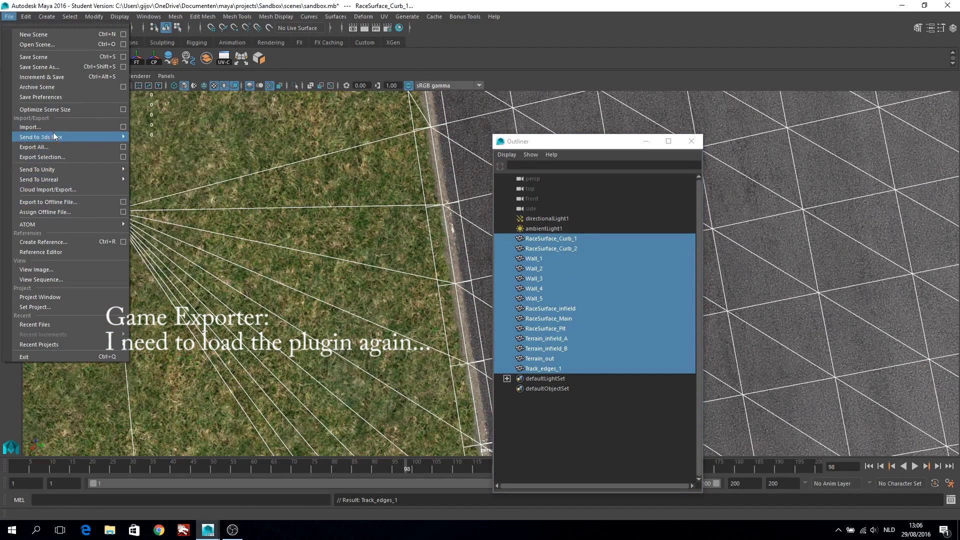
click(127, 18)
- Review the plug-in list in the Plug-in Manager and close it
click(325, 169)
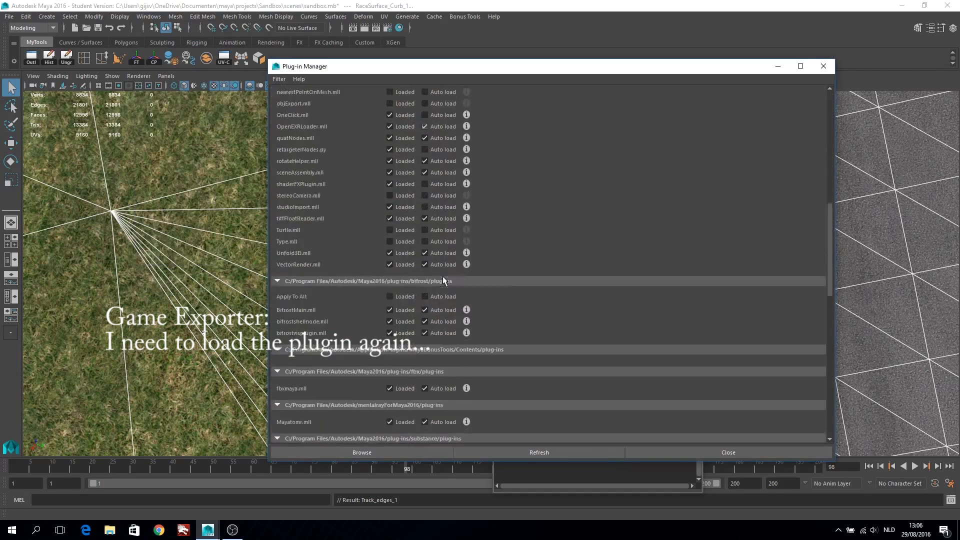
scroll(442, 276, down, 5)
scroll(415, 278, down, 5)
scroll(360, 318, up, 10)
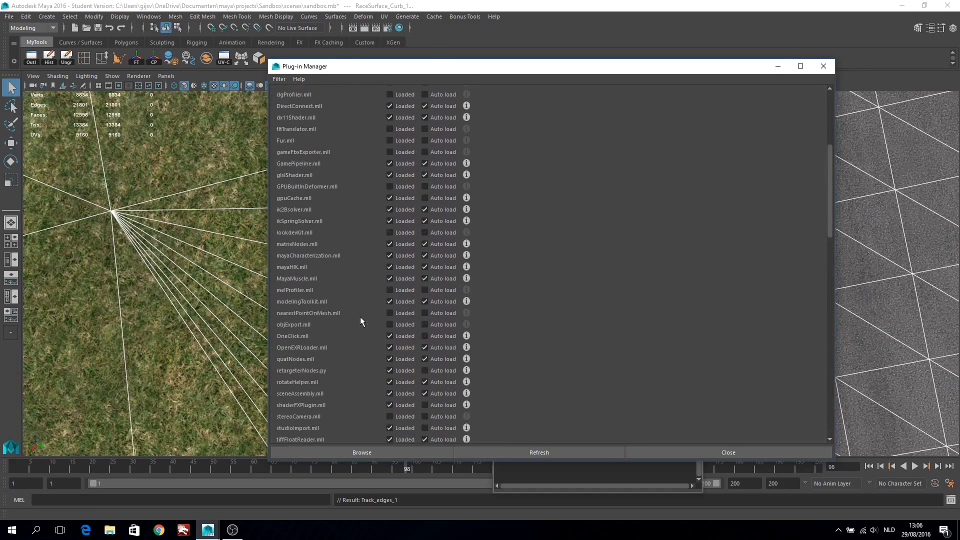
scroll(360, 318, up, 3)
click(690, 453)
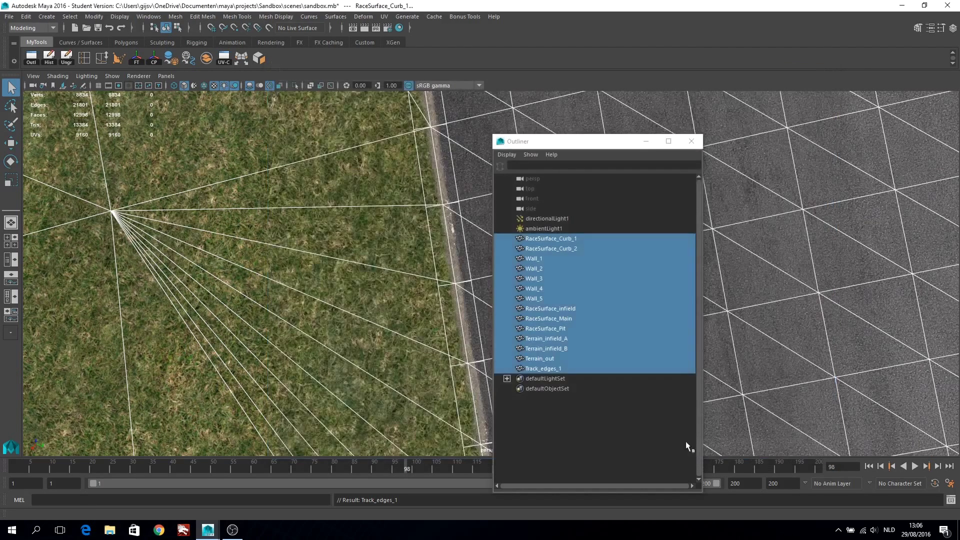
- Open the Game Exporter and set Up Axis to Z and FBX version 2014/2015
click(9, 16)
click(30, 176)
click(580, 172)
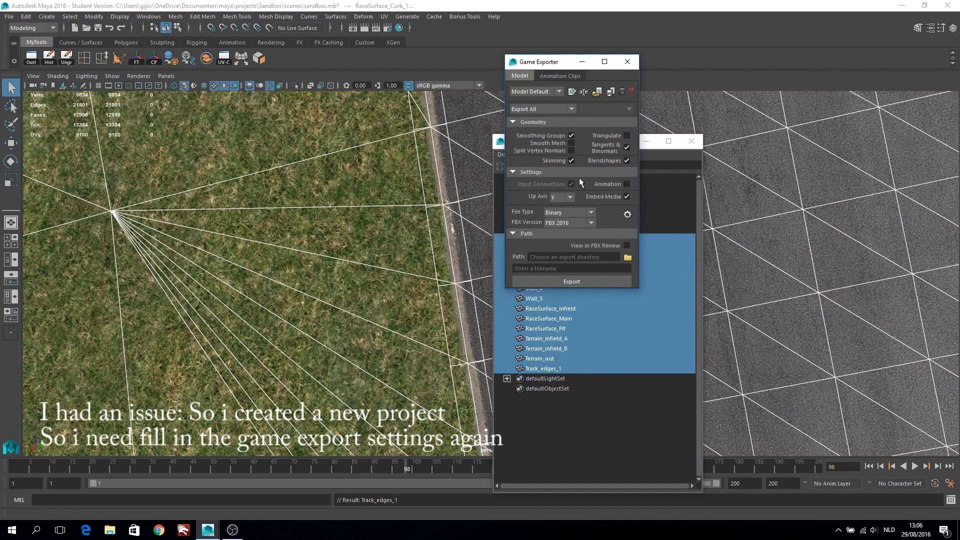
click(563, 219)
click(591, 223)
- Set the export path to D:\rFactor2\ModDev\Locations\Sandbox FBX folder
click(628, 258)
click(161, 118)
click(220, 116)
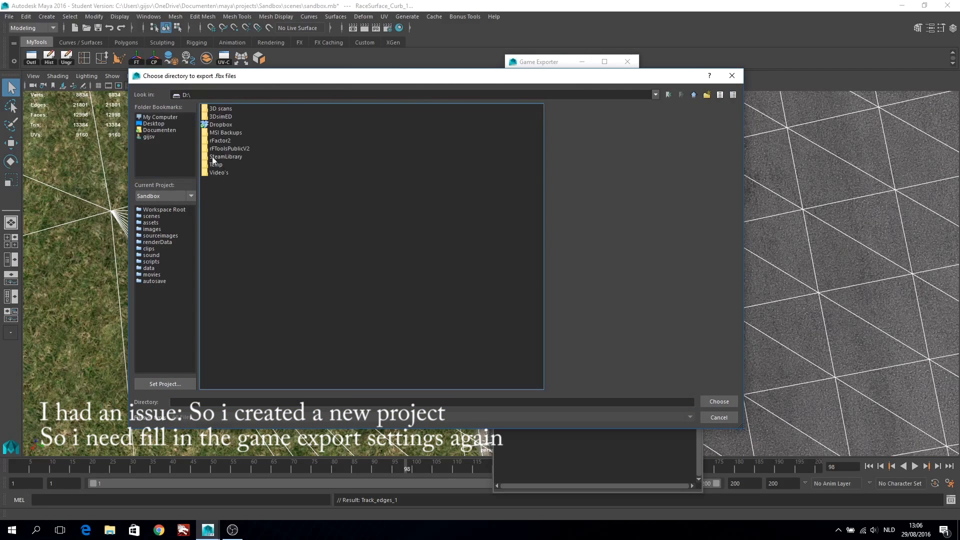
double_click(224, 142)
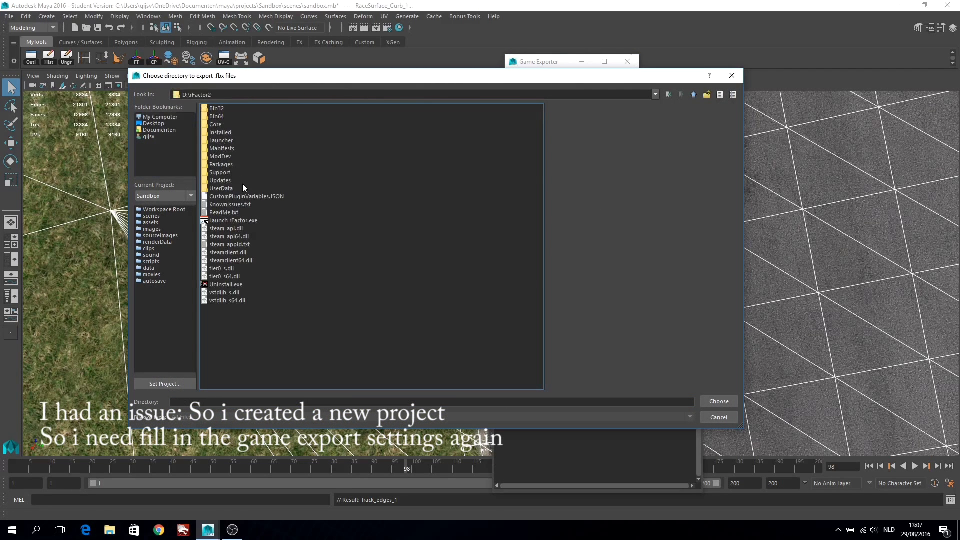
double_click(212, 158)
double_click(215, 140)
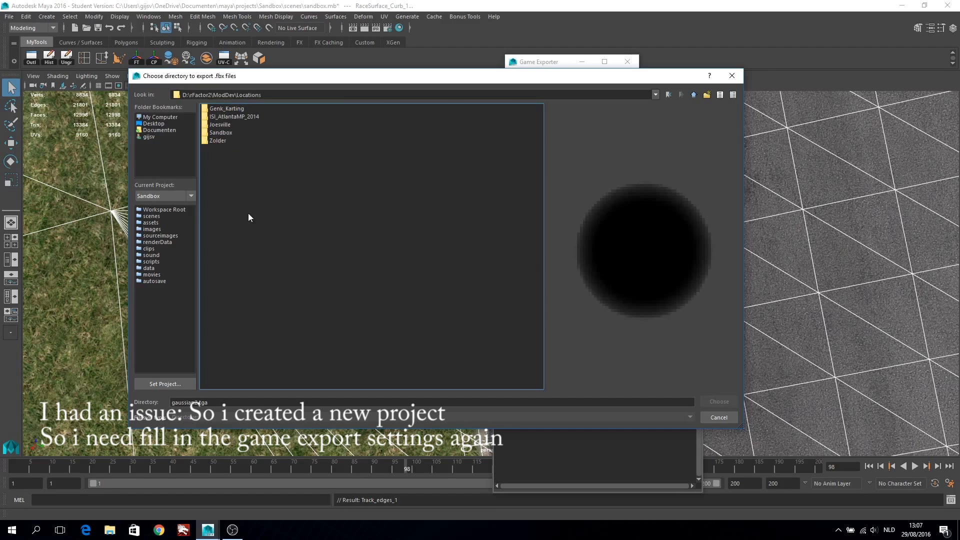
double_click(207, 132)
click(718, 401)
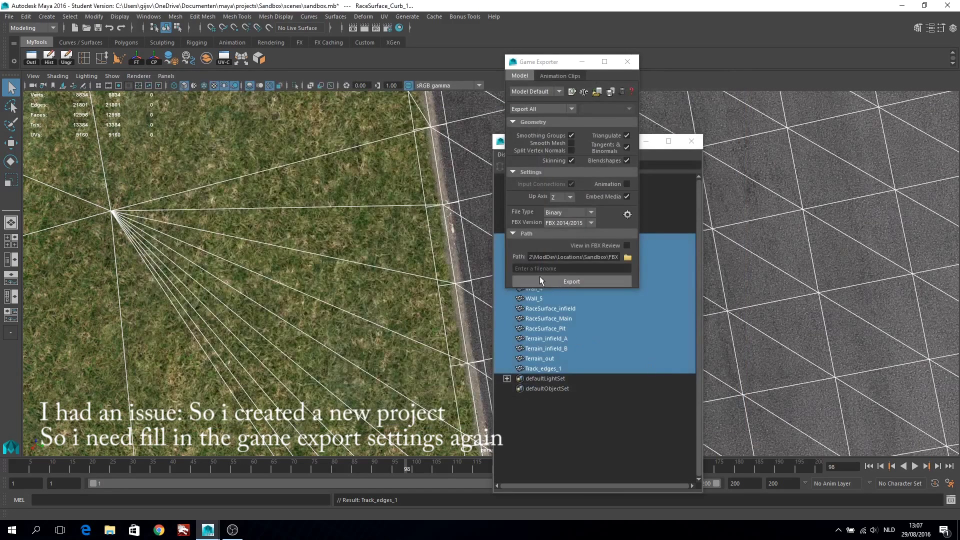
- Export the track meshes as Sandbox and save the Maya scene
text(Sandbox)
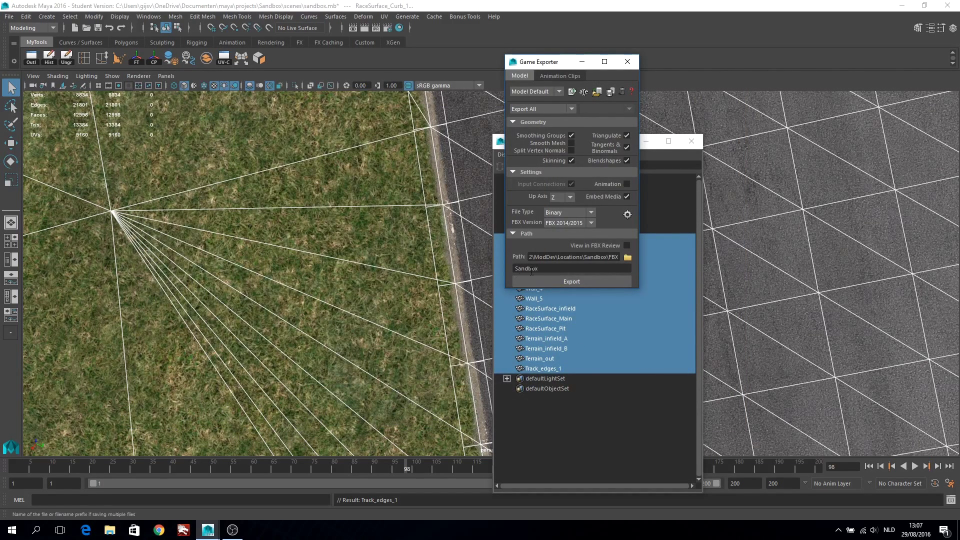
click(556, 281)
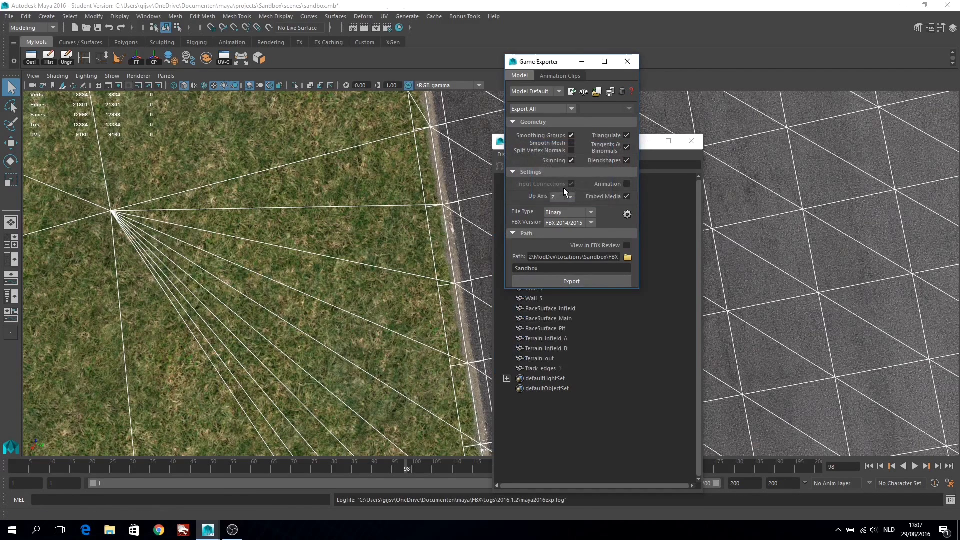
click(100, 28)
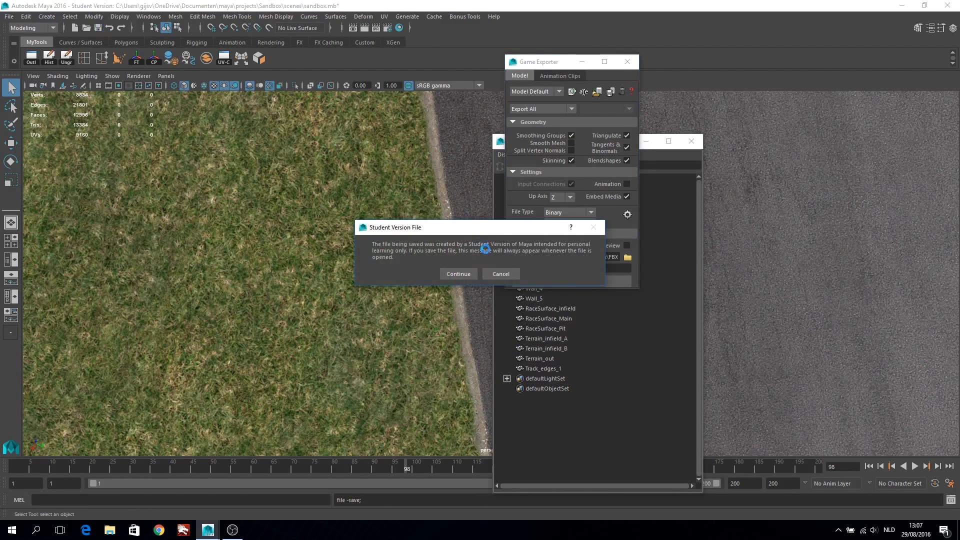
click(456, 272)
- Launch gJED Materials Editor and load the recent sandbox.fbx scene
click(627, 61)
key(super+d)
double_click(306, 148)
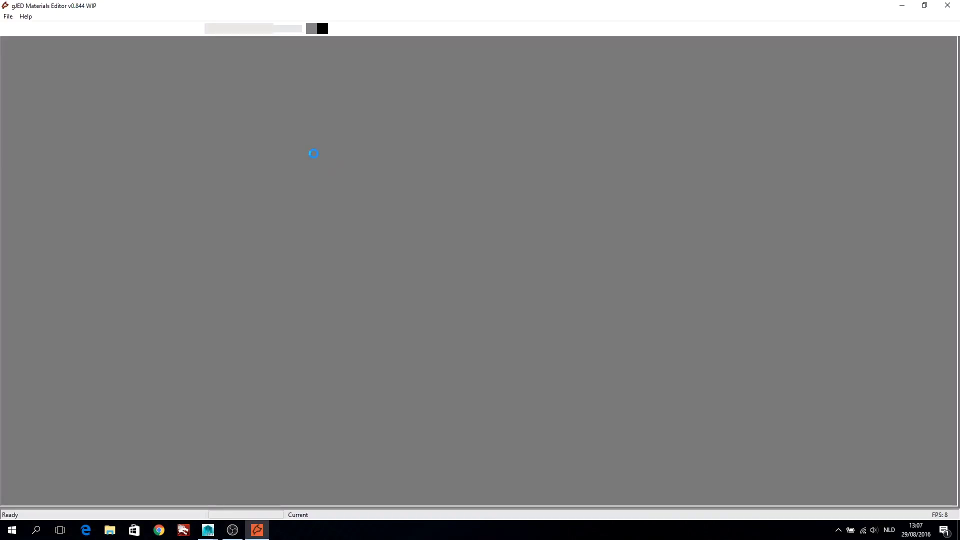
click(8, 16)
click(89, 75)
click(183, 216)
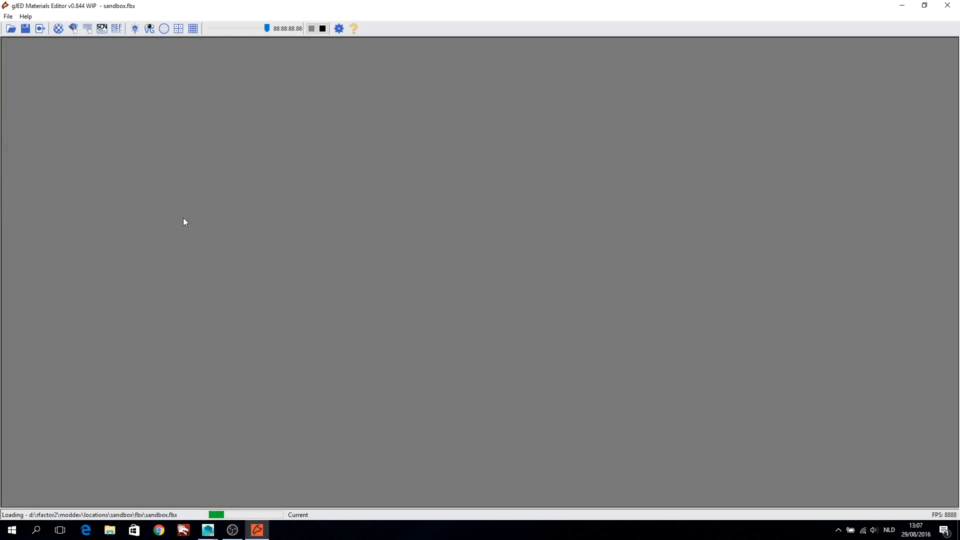
drag(443, 185, 251, 216)
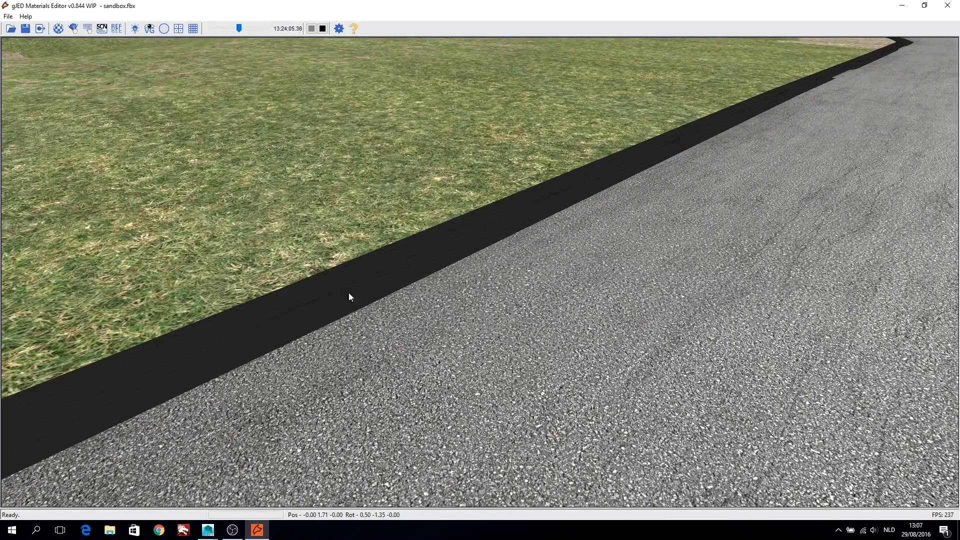
- Set the TRACK_EDGES material's ambient and specular colours to white
click(58, 28)
click(79, 126)
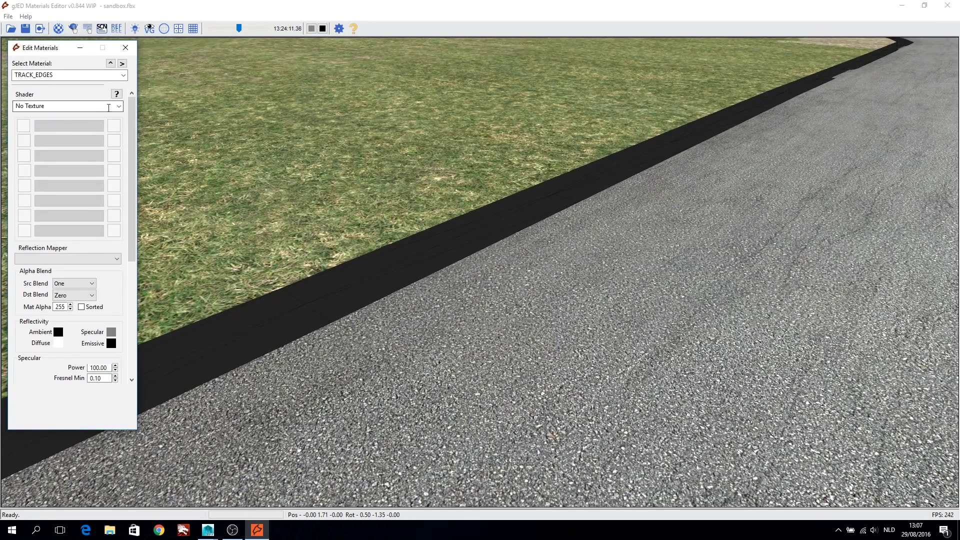
click(58, 331)
click(24, 167)
click(33, 211)
click(111, 332)
click(24, 167)
click(33, 210)
- Assign the Specular Map T1 mul T2 shader to TRACK_EDGES
click(119, 107)
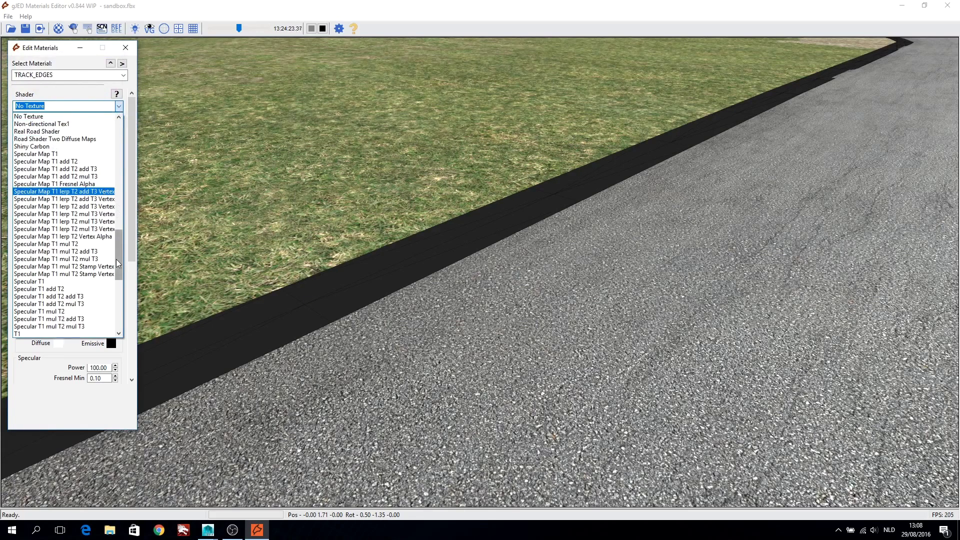
drag(119, 254, 118, 250)
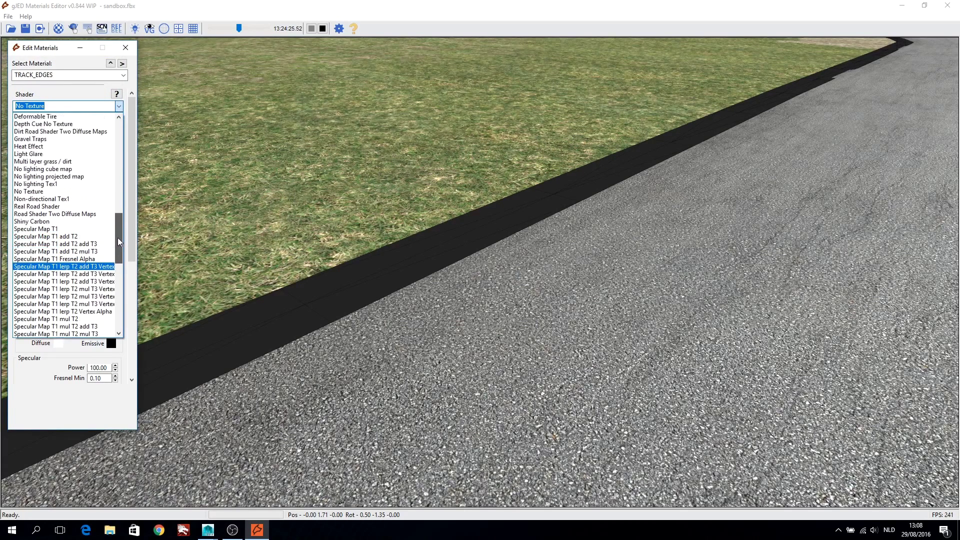
click(78, 265)
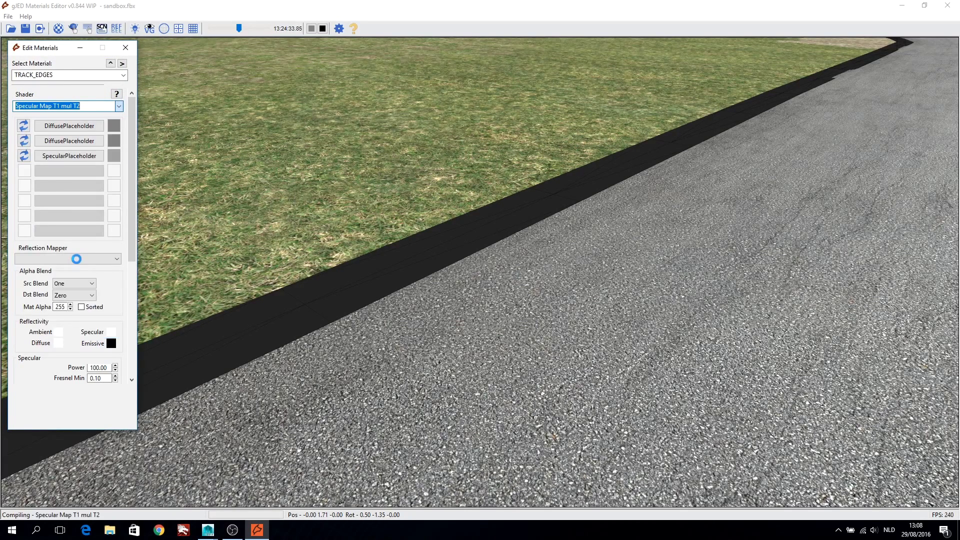
- Load GRASSVERGES as the first diffuse texture of the TRACK_EDGES material
click(72, 126)
scroll(499, 250, down, 5)
click(473, 225)
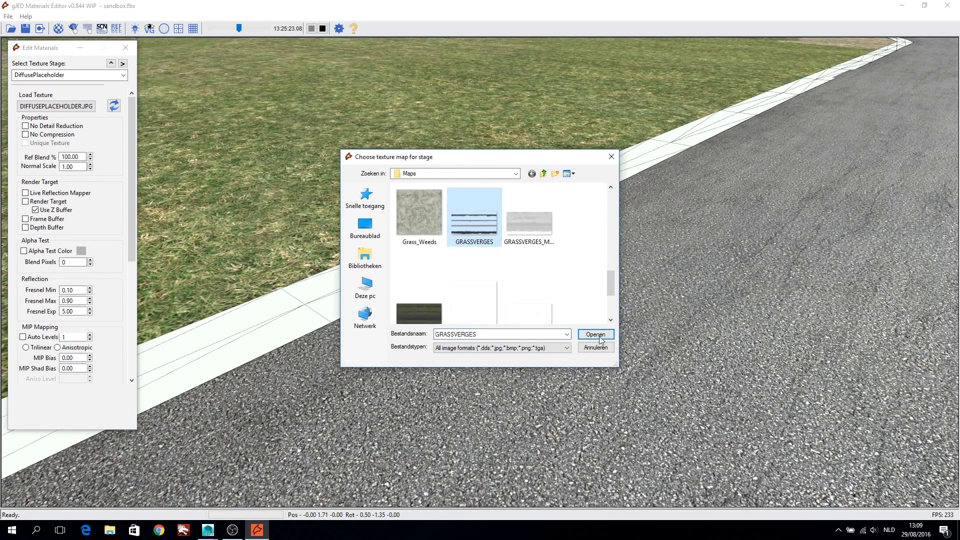
click(600, 339)
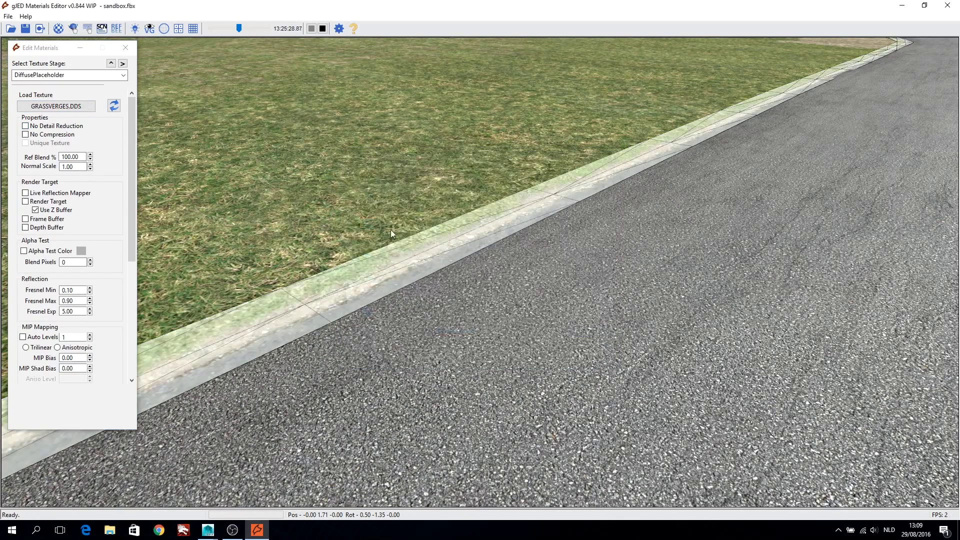
click(110, 64)
- Load GRASSVERGES_MULT.DDS onto the DiffusePlaceholder texture stage
click(69, 141)
click(65, 106)
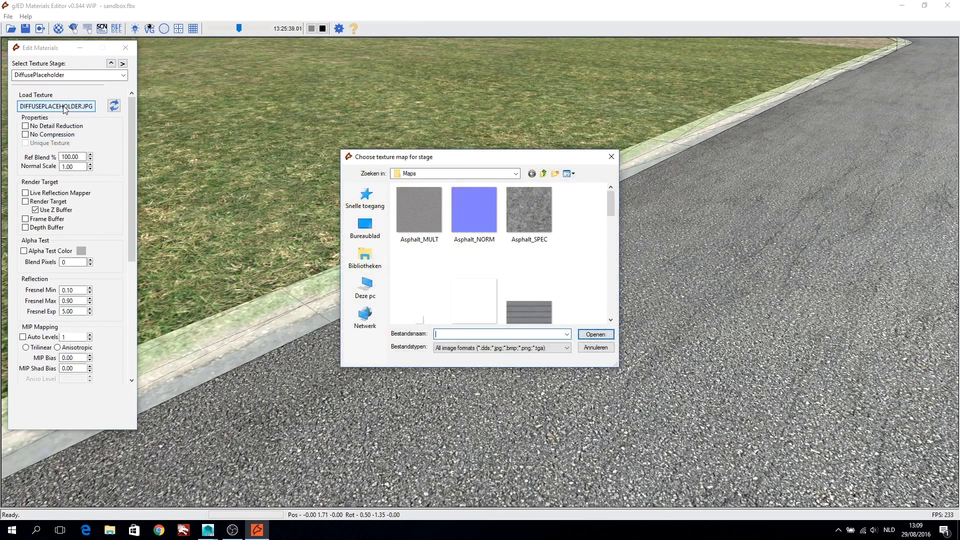
scroll(583, 258, down, 3)
scroll(584, 258, down, 3)
scroll(584, 257, down, 1)
scroll(582, 253, up, 1)
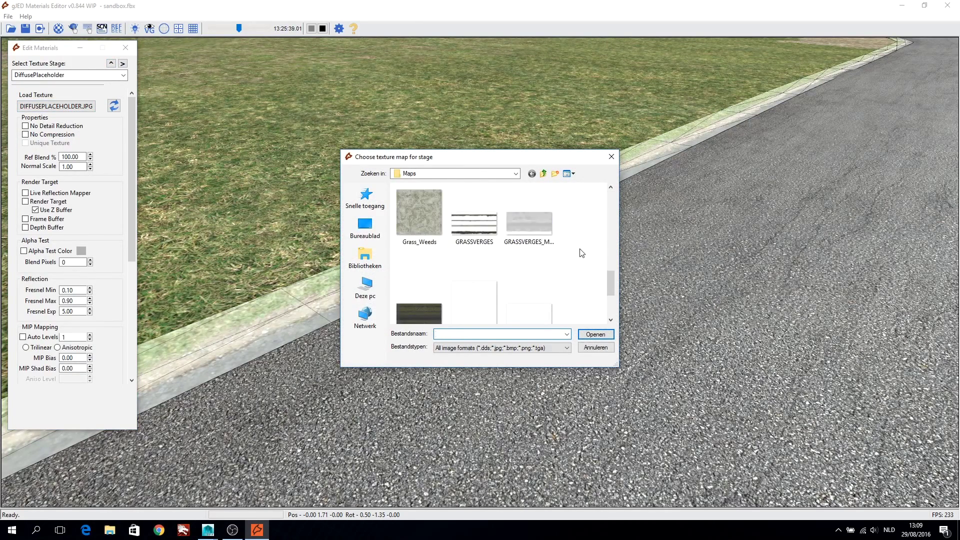
click(533, 235)
click(595, 334)
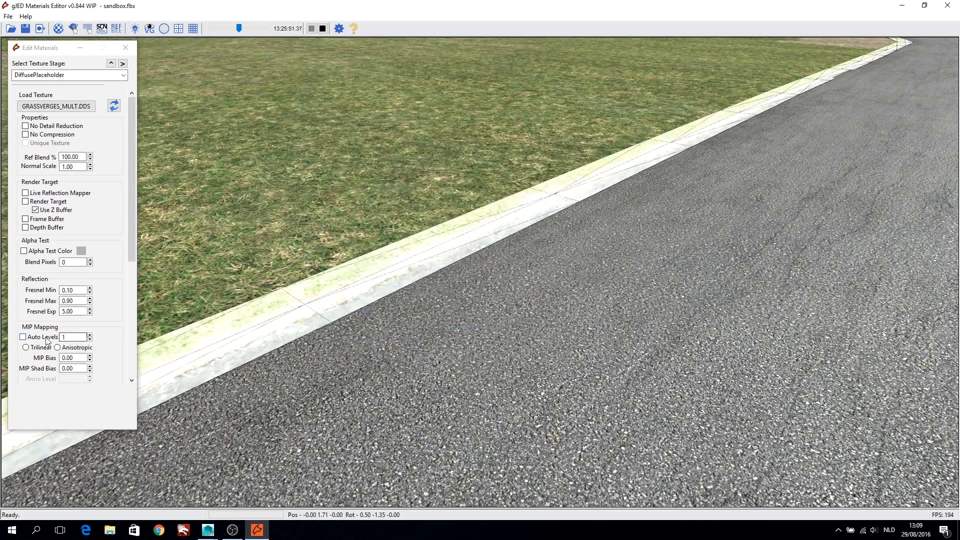
click(111, 64)
- Load GRASSVERGES_SPEC.DDS onto the SpecularPlaceholder stage and return to the material overview
click(75, 158)
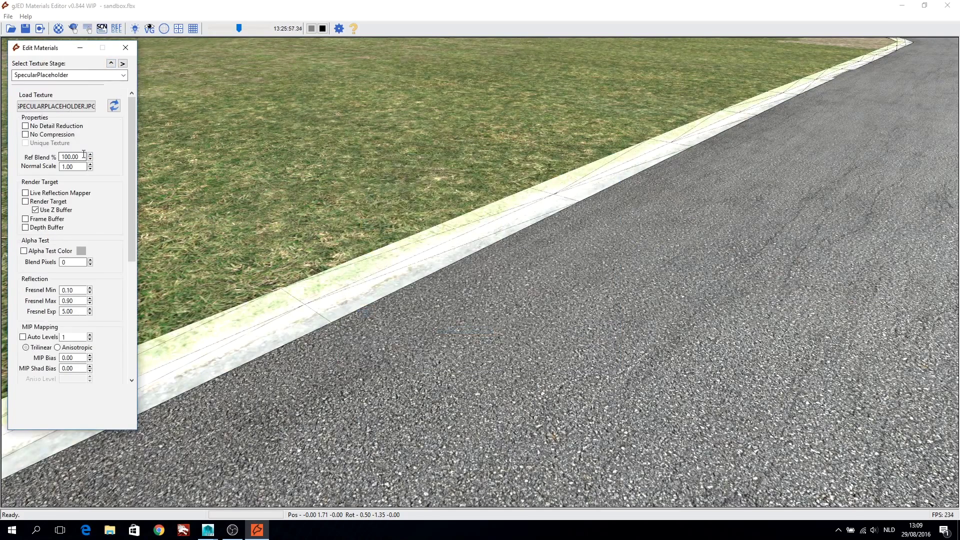
click(70, 107)
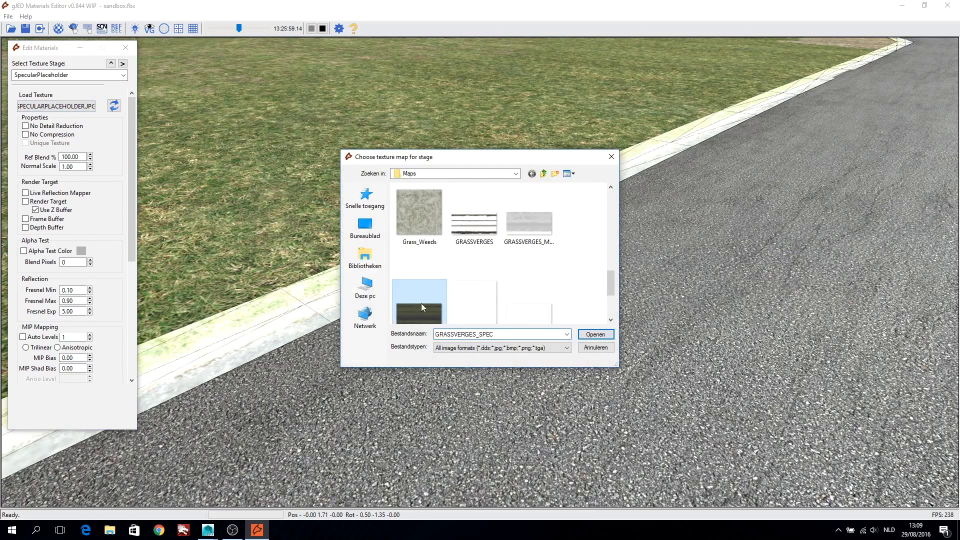
scroll(420, 303, down, 1)
click(595, 334)
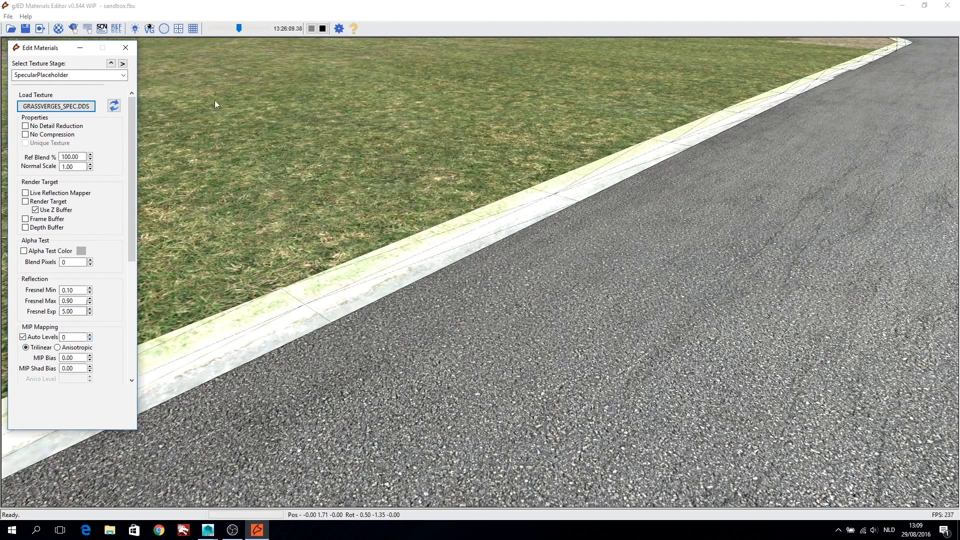
click(111, 64)
mouse_move(135, 241)
mouse_down()
mouse_move(131, 334)
mouse_move(127, 238)
mouse_move(130, 330)
mouse_move(14, 10)
mouse_up()
- Save the environment file and reload sandbox.fbx from the recent files
click(26, 28)
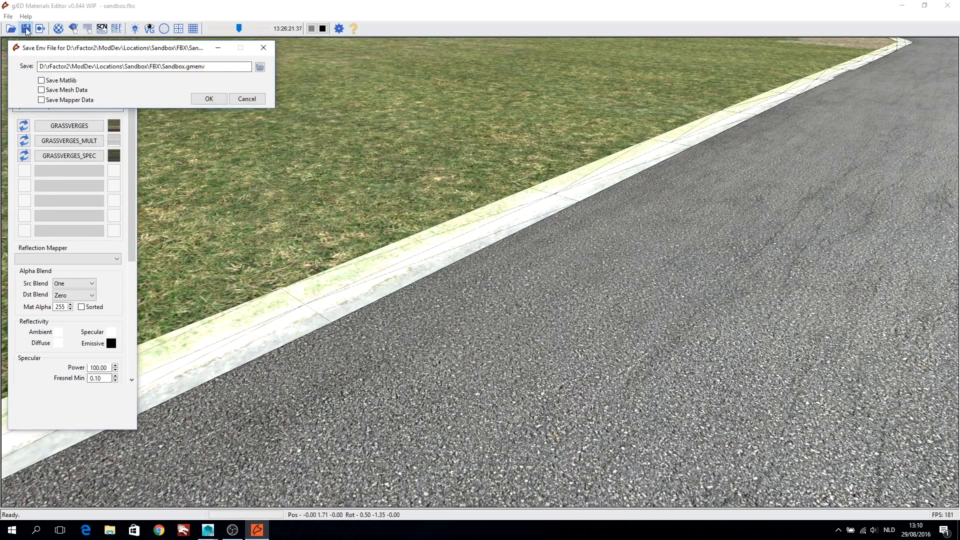
click(209, 99)
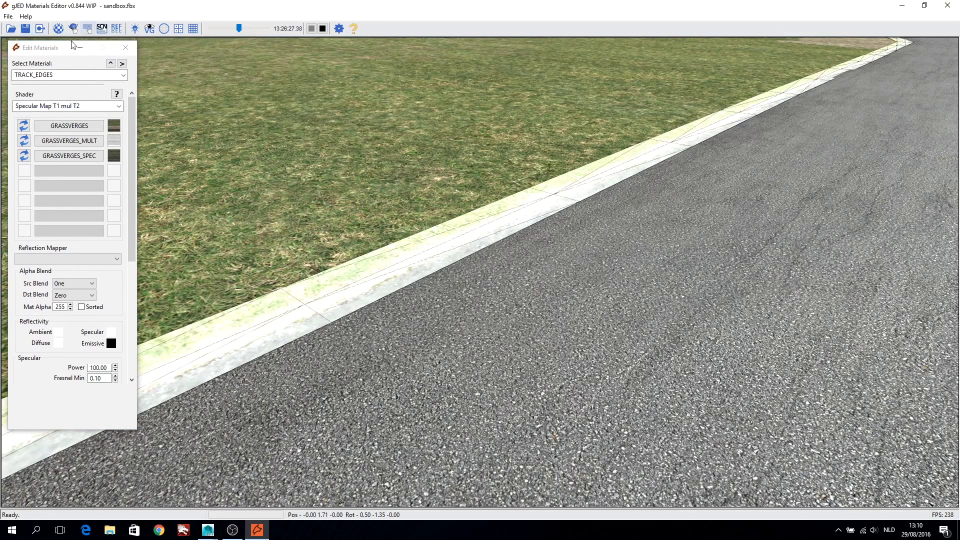
click(8, 16)
click(75, 70)
click(174, 215)
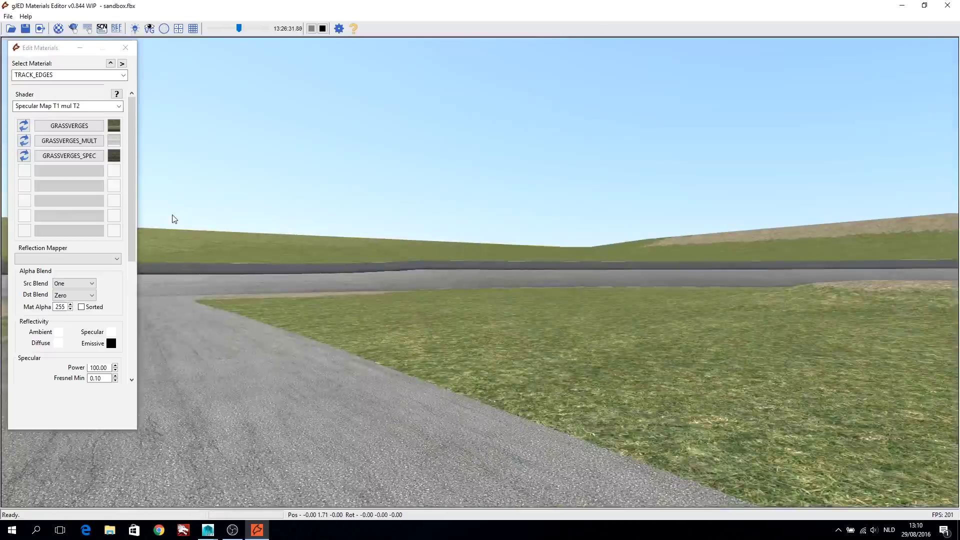
- Fly the camera down onto the grass verge beside the road
mouse_move(174, 219)
mouse_down()
mouse_move(490, 295)
mouse_move(521, 279)
mouse_up()
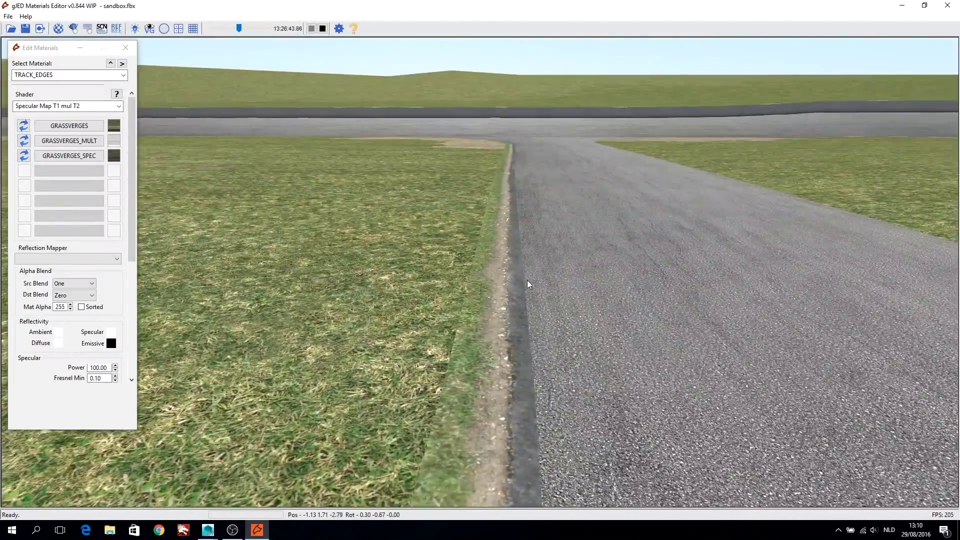
key(d)
scroll(131, 303, down, 5)
scroll(100, 215, up, 5)
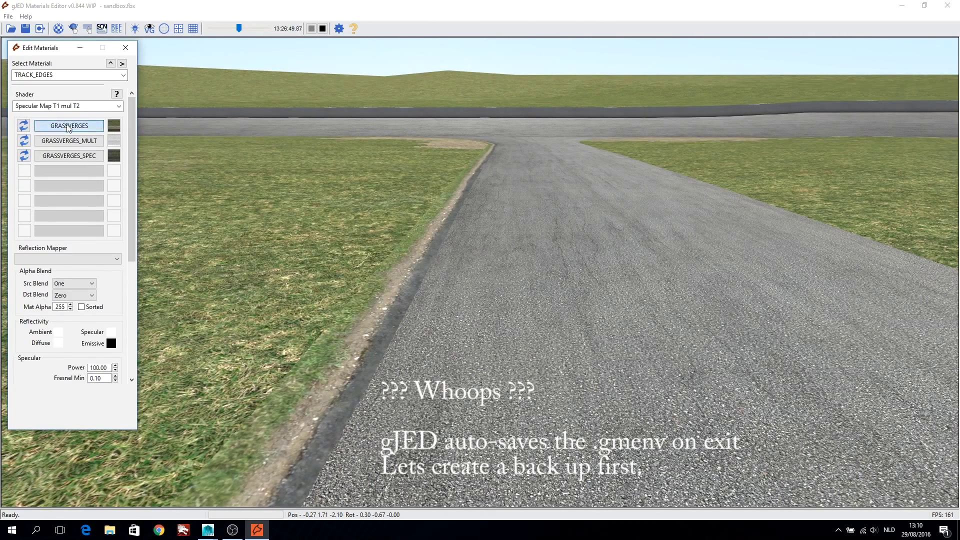
- Browse File Explorer to D:\rFactor2\ModDev\Locations\Sandbox\FBX
click(106, 537)
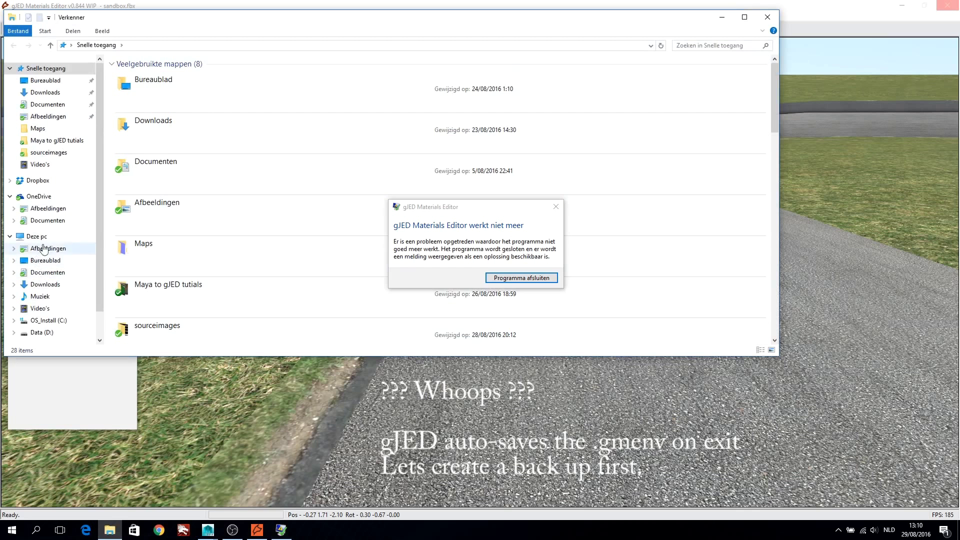
click(42, 333)
double_click(150, 128)
double_click(145, 103)
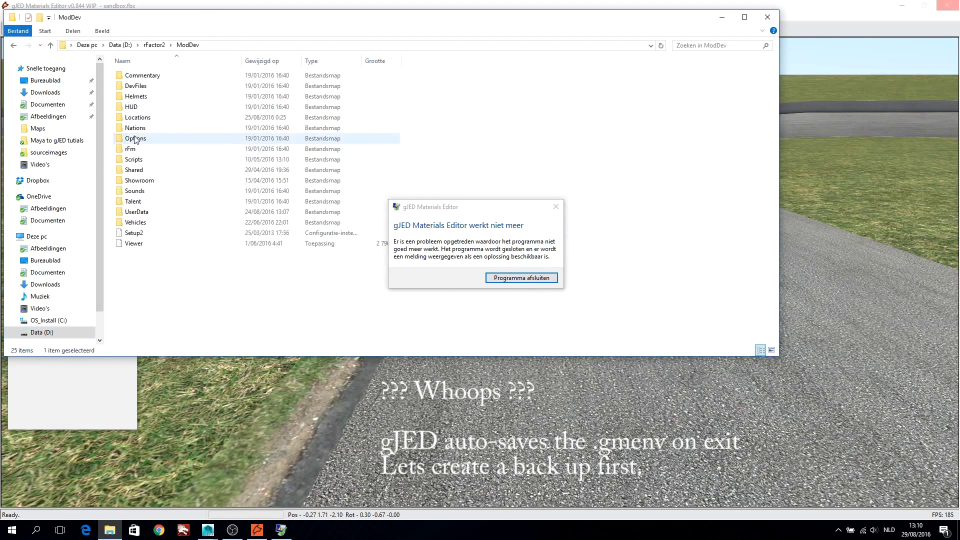
double_click(137, 117)
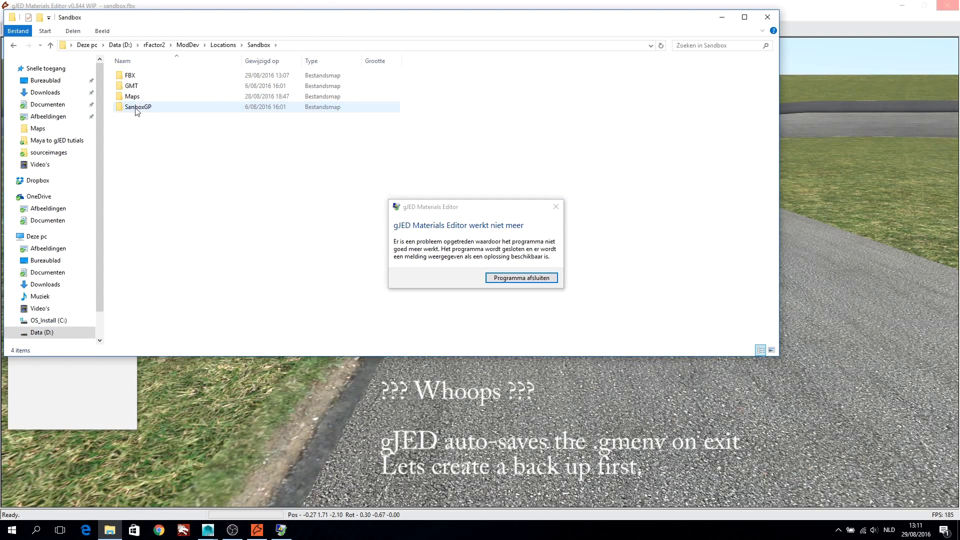
double_click(135, 76)
- Copy and paste Sandbox.gmenv to create the backup Sandbox - kopie (2)
click(159, 108)
right_click(160, 108)
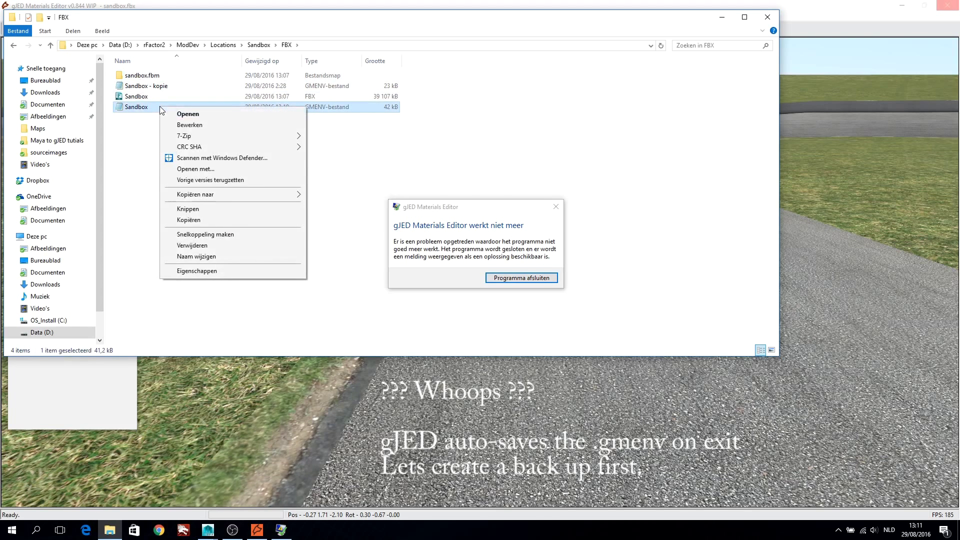
click(188, 220)
right_click(195, 218)
click(213, 282)
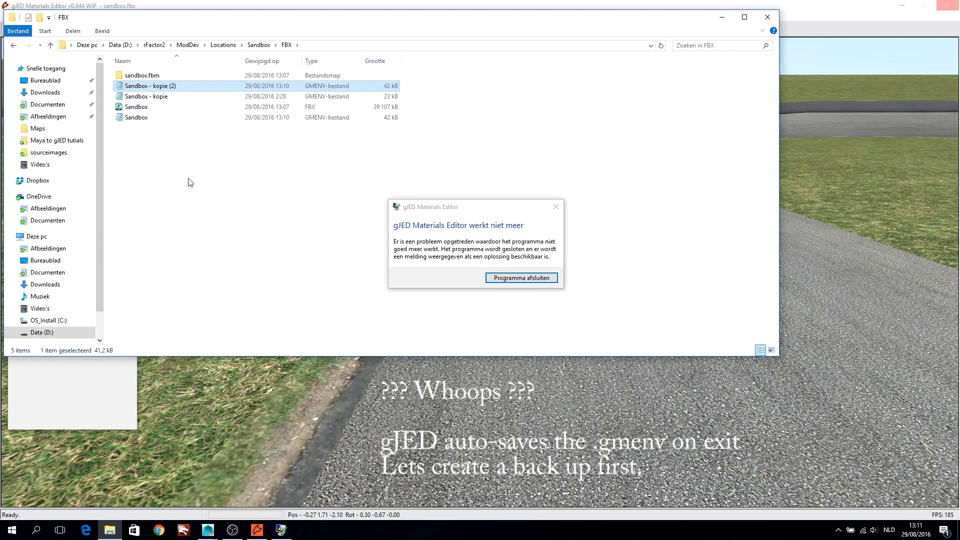
- Dismiss the gJED crash, close Explorer and relaunch gJED
click(518, 278)
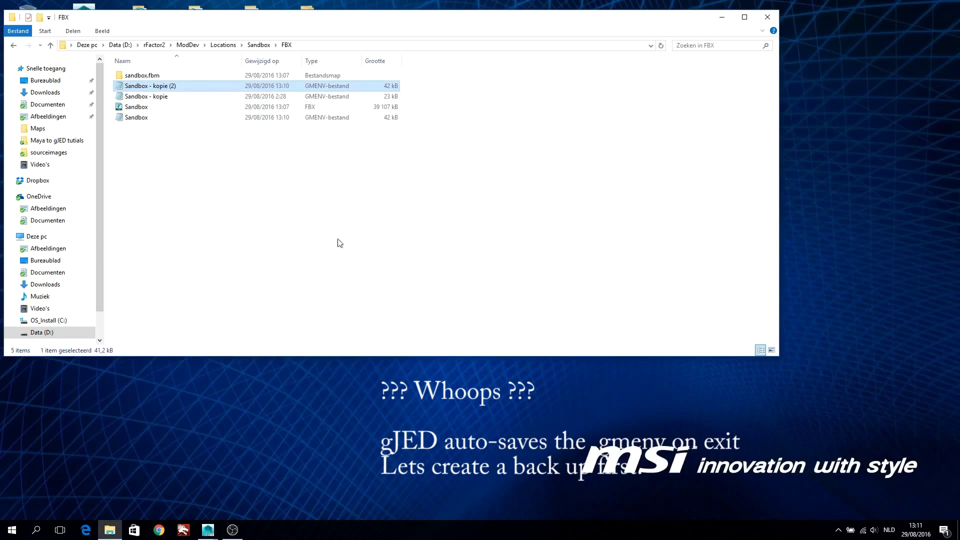
click(767, 17)
double_click(318, 145)
click(8, 16)
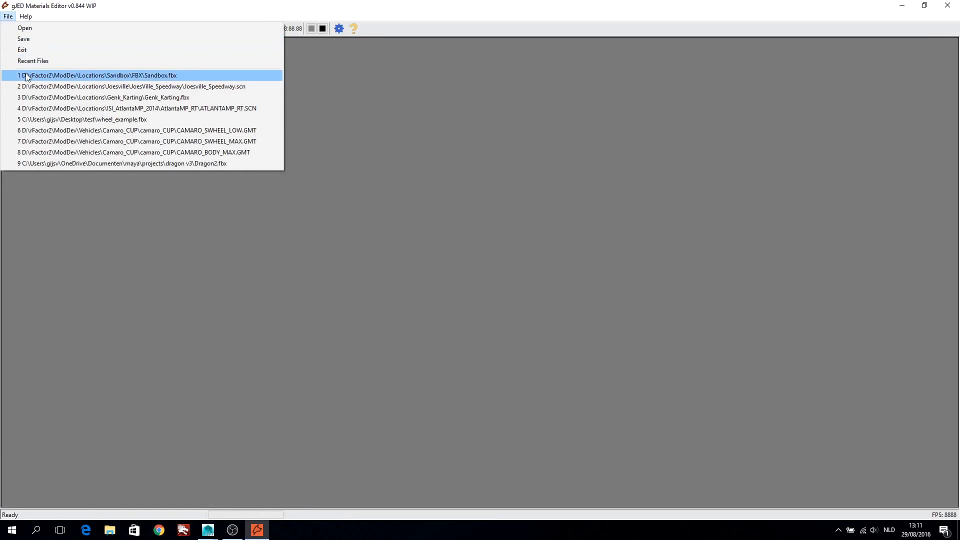
- Accept the Graphics Setup and reopen sandbox.fbx from the recent files
click(339, 29)
click(402, 359)
click(8, 16)
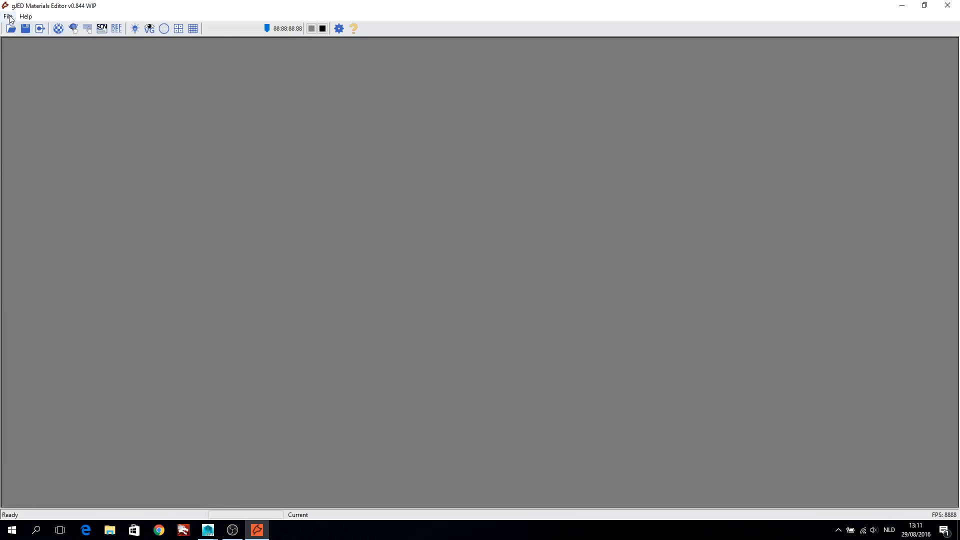
click(23, 75)
click(173, 213)
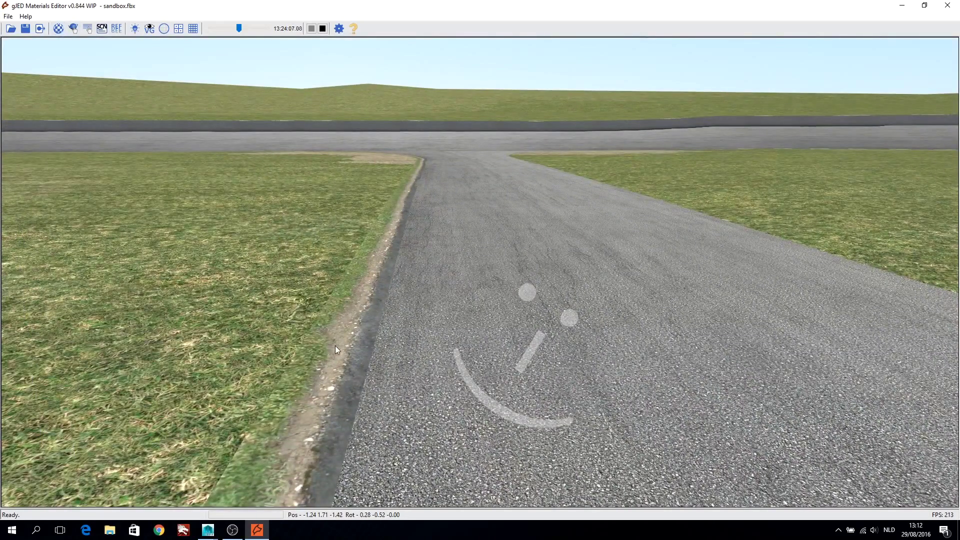
- Enable Alpha Test Color on the TRACK_EDGES GRASSVERGES stage with Blend Pixels 2
click(59, 28)
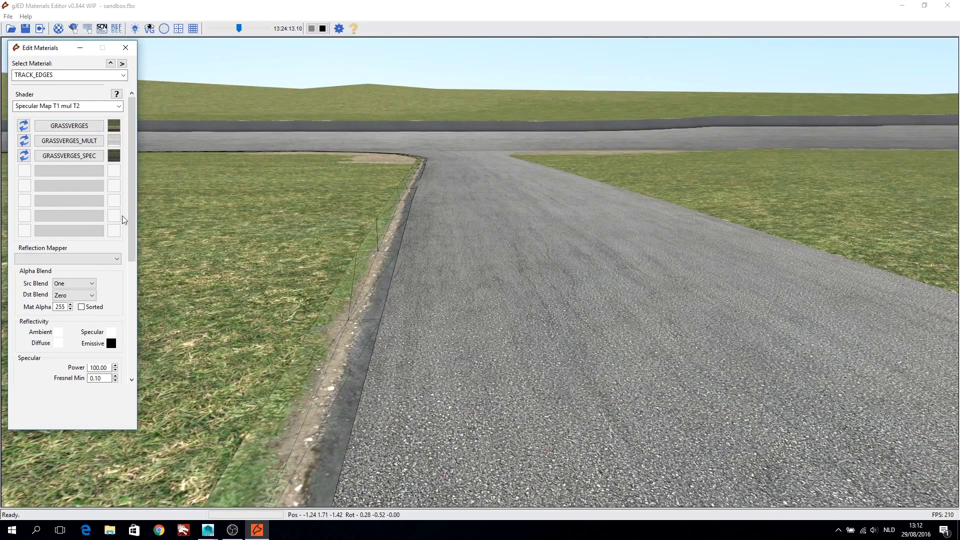
scroll(123, 220, down, 5)
scroll(75, 200, up, 5)
click(52, 129)
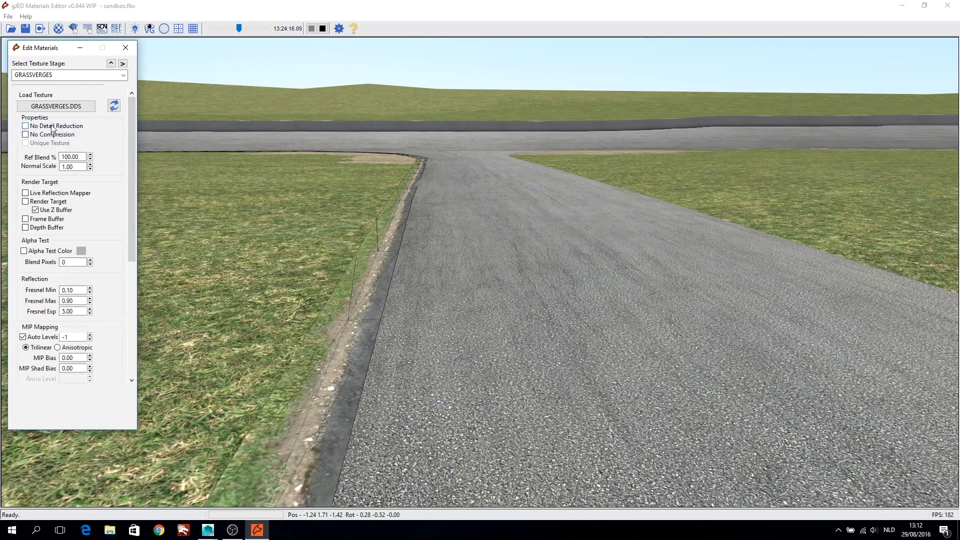
click(111, 64)
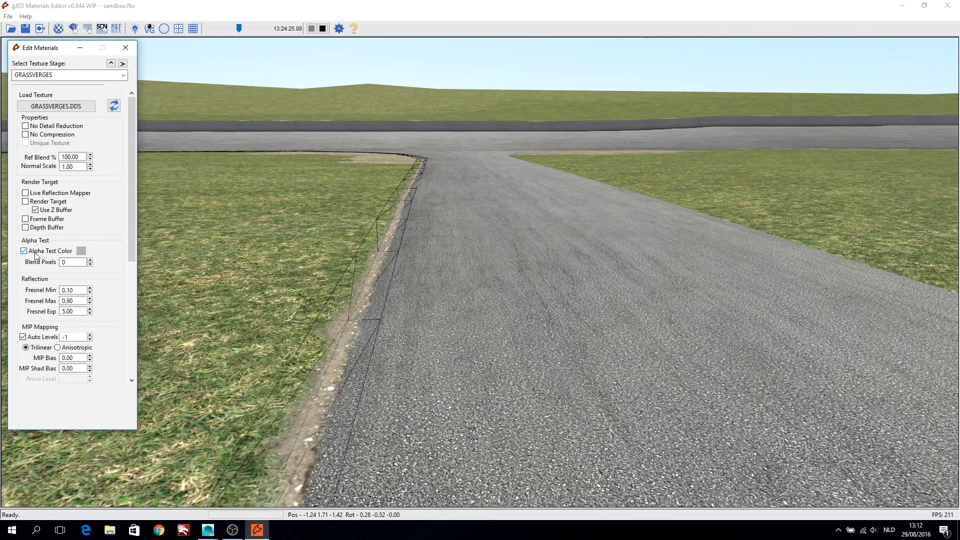
mouse_move(260, 160)
mouse_down()
mouse_move(268, 316)
mouse_move(130, 214)
mouse_up()
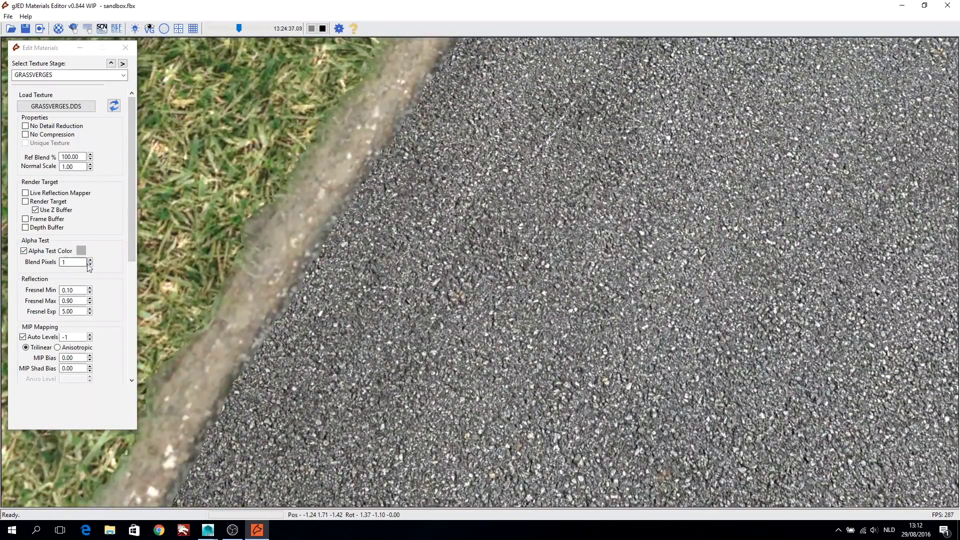
- Turn off Alpha Test Color; set Src Blend to Src Alpha, Dst Blend to Inv Src Alpha
click(42, 252)
drag(425, 100, 437, 244)
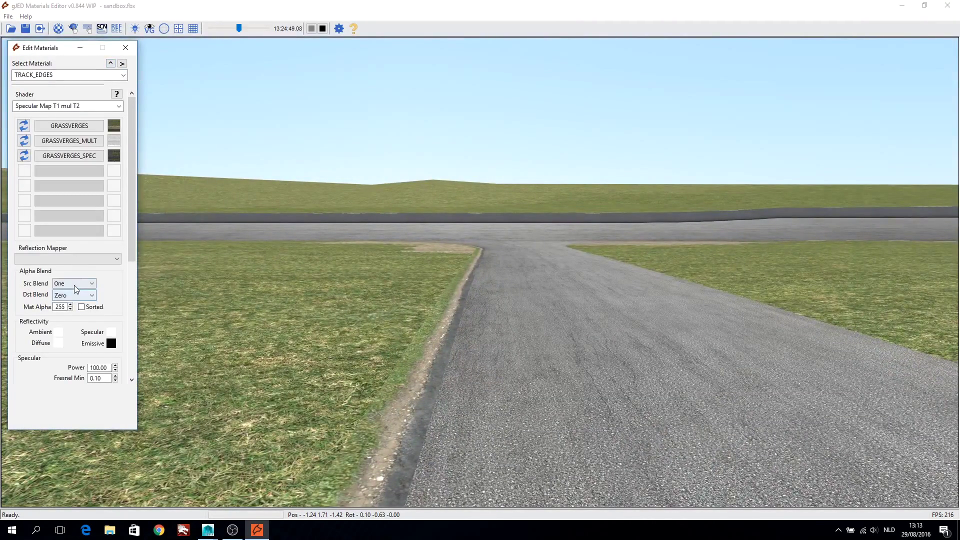
click(76, 285)
click(70, 318)
click(74, 295)
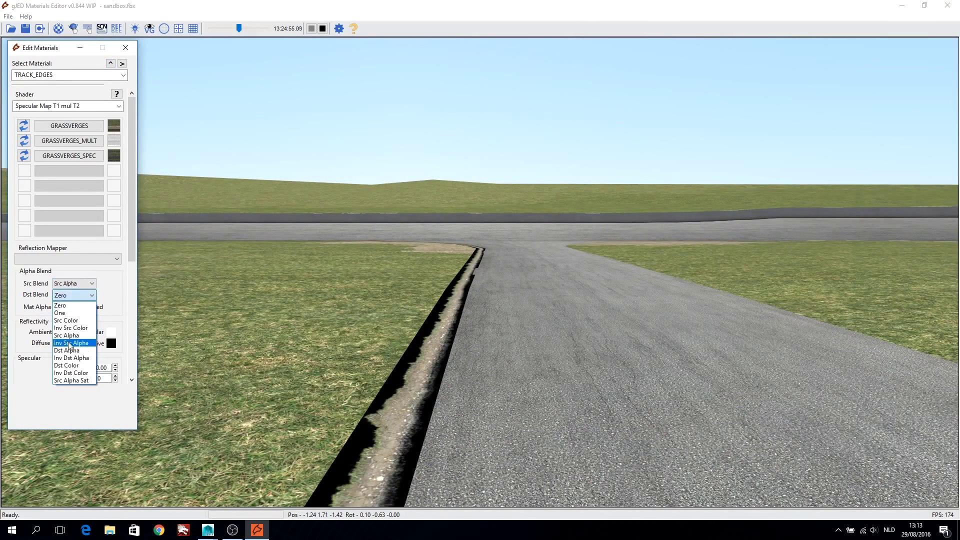
click(70, 332)
mouse_move(397, 395)
mouse_down()
mouse_move(300, 445)
mouse_move(389, 397)
mouse_up()
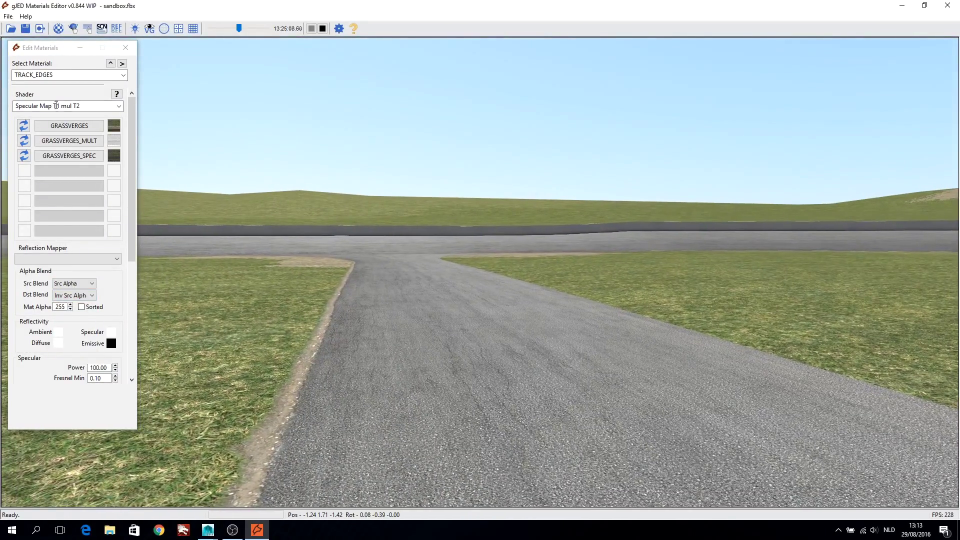
- Check the verge along the road and set GRASSVERGES MIP Bias to -1
click(69, 126)
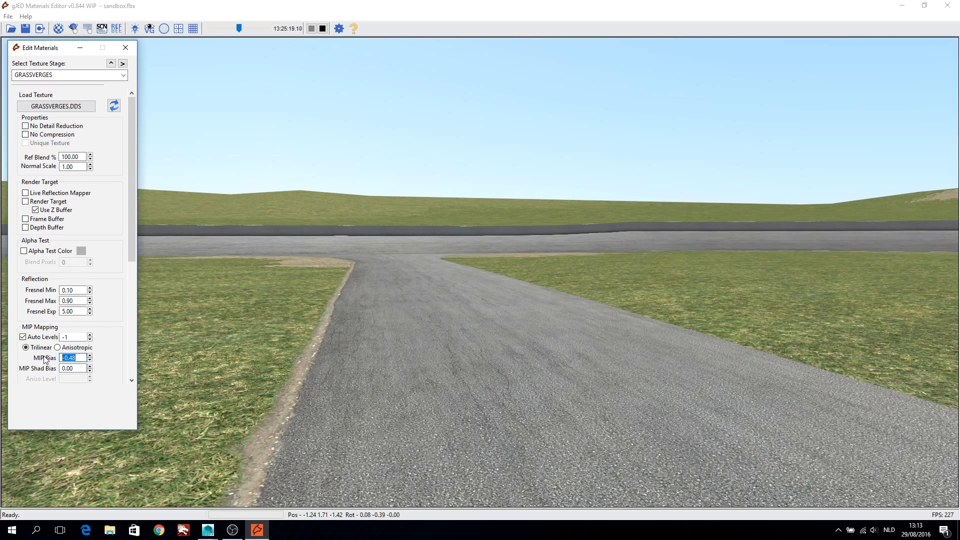
click(386, 272)
key(Up)
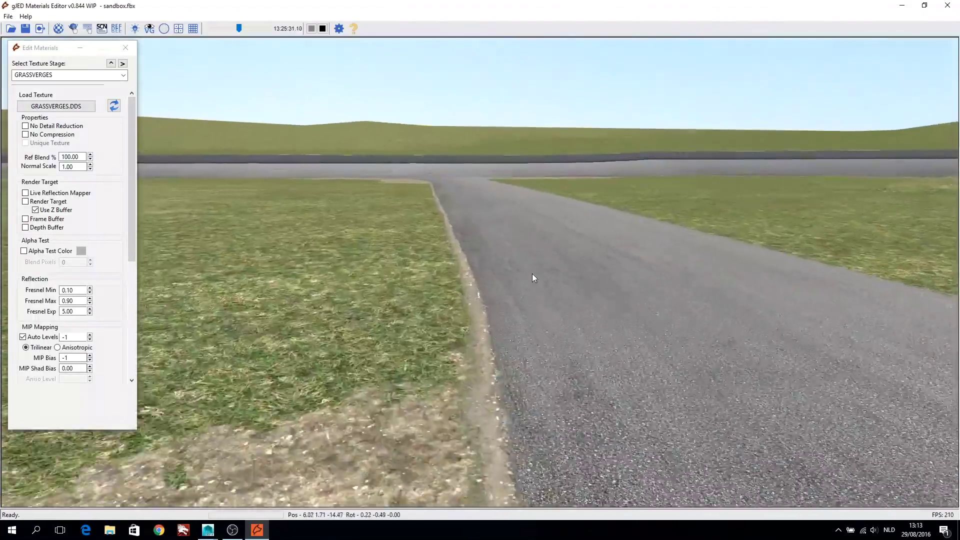
key(Up)
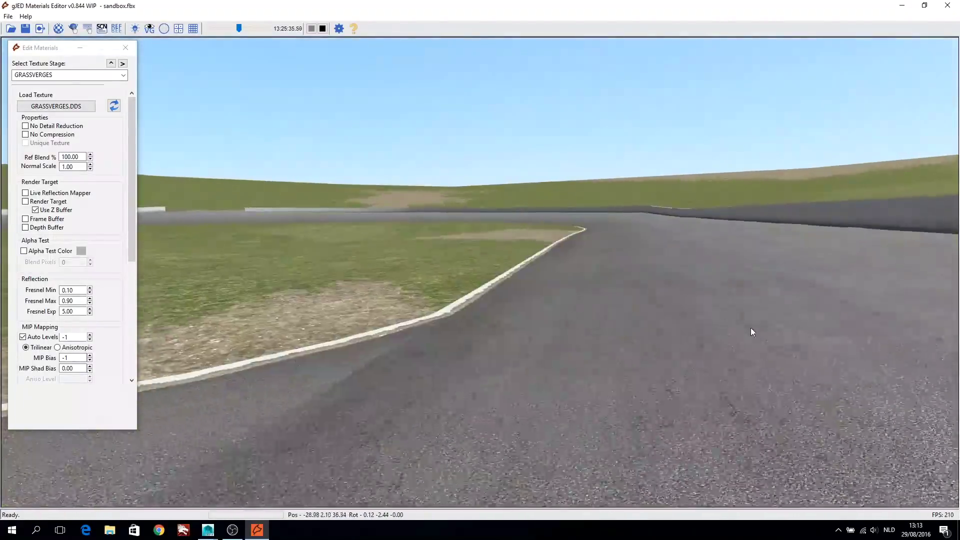
mouse_move(531, 274)
mouse_down()
mouse_move(736, 323)
mouse_move(718, 343)
mouse_move(742, 338)
mouse_up()
key(Up)
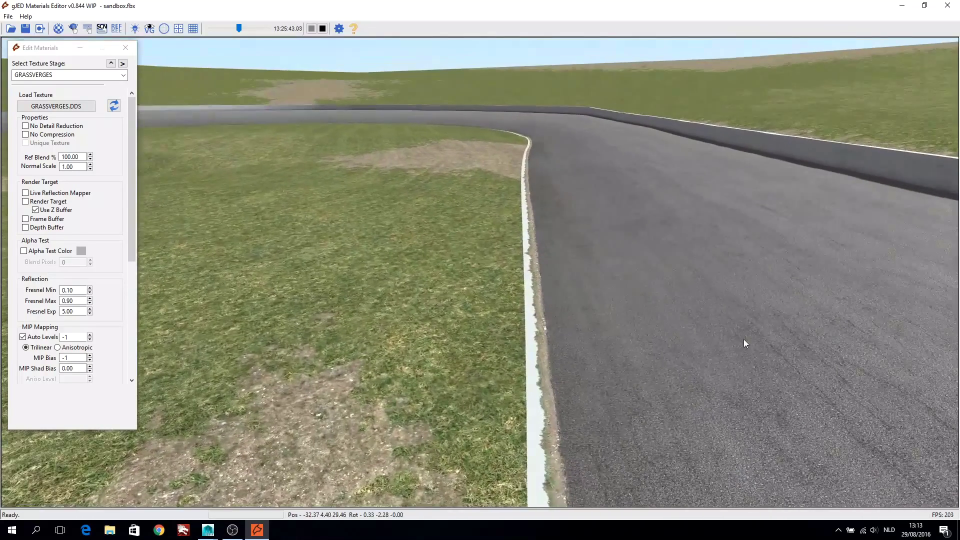
double_click(61, 357)
- Save the Env file with matlib, mesh and mapper data, reload sandbox.fbx, fly toward the edge
click(110, 63)
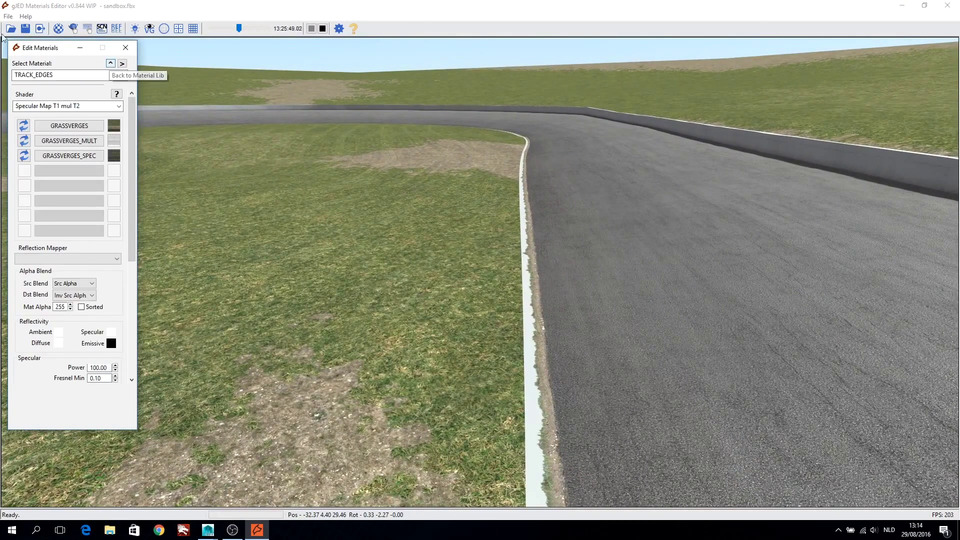
click(26, 29)
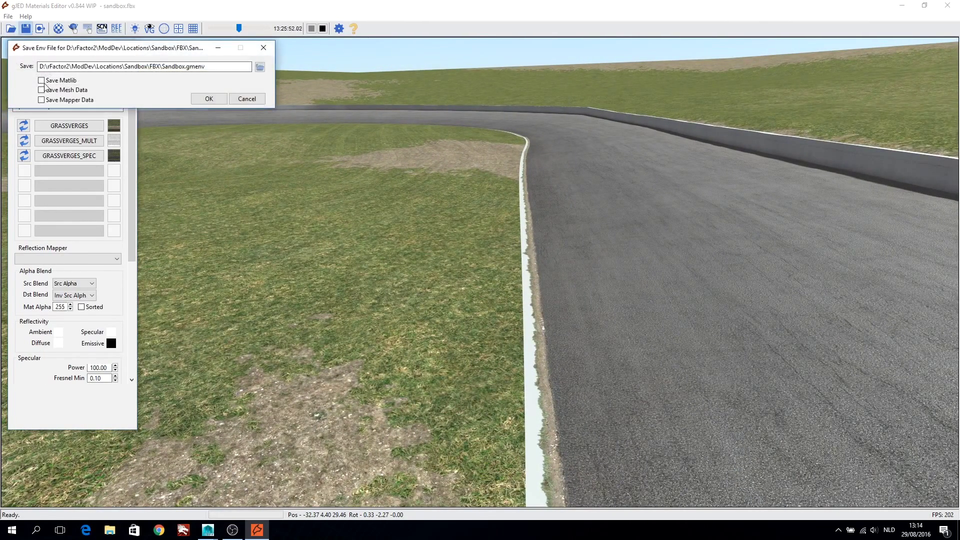
click(208, 99)
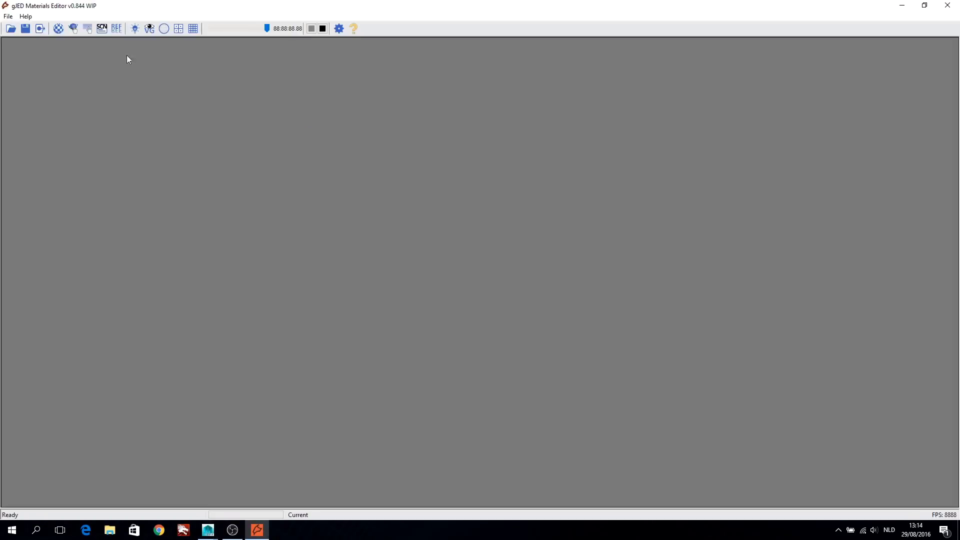
click(8, 16)
click(75, 70)
click(167, 215)
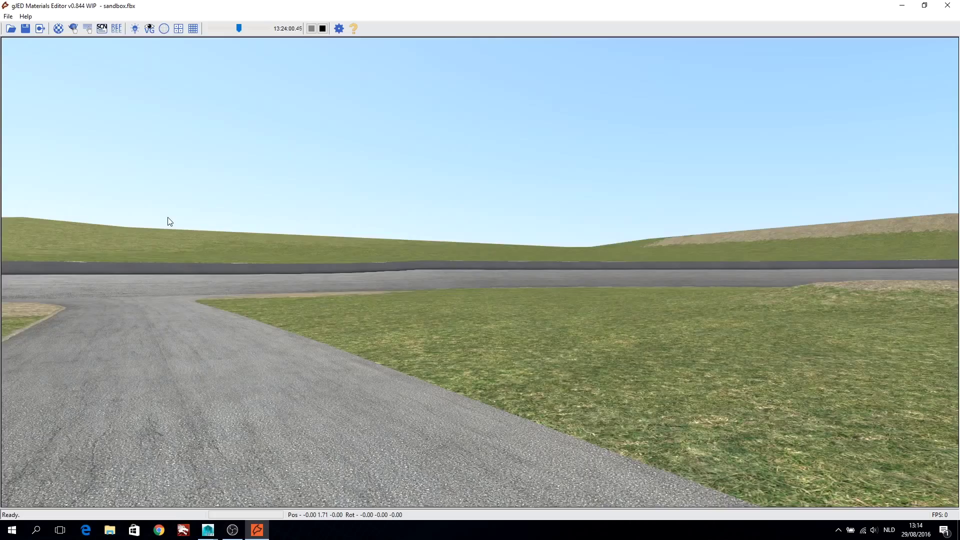
mouse_move(170, 222)
mouse_down()
mouse_move(246, 278)
mouse_move(411, 275)
mouse_move(376, 276)
mouse_move(274, 179)
mouse_up()
- Flag the Track_edges_1 mesh as a Decal, then save the environment file
click(84, 31)
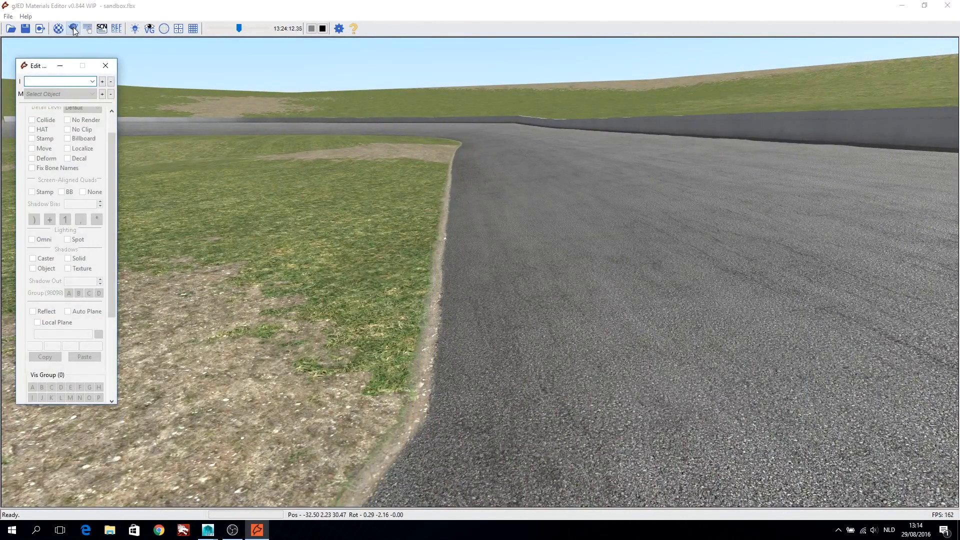
click(246, 194)
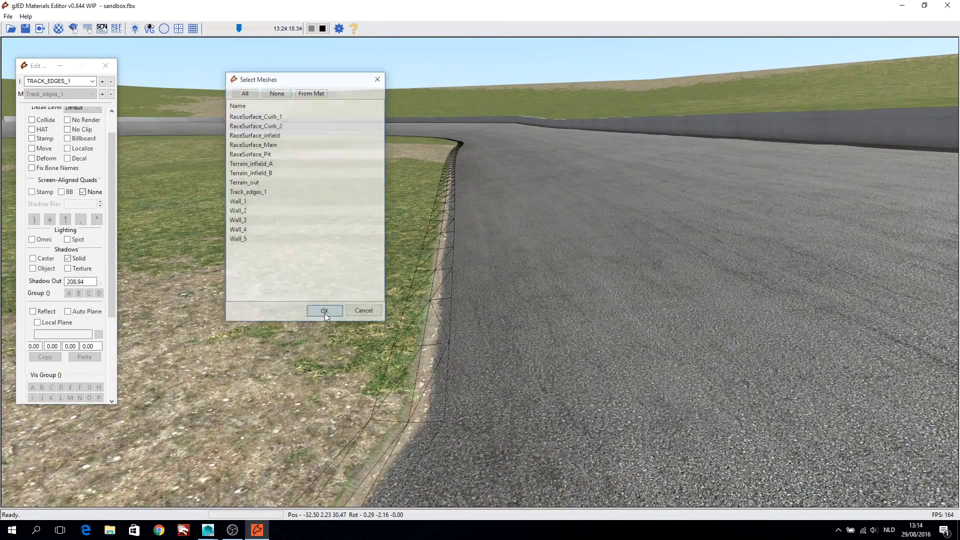
click(325, 311)
click(68, 159)
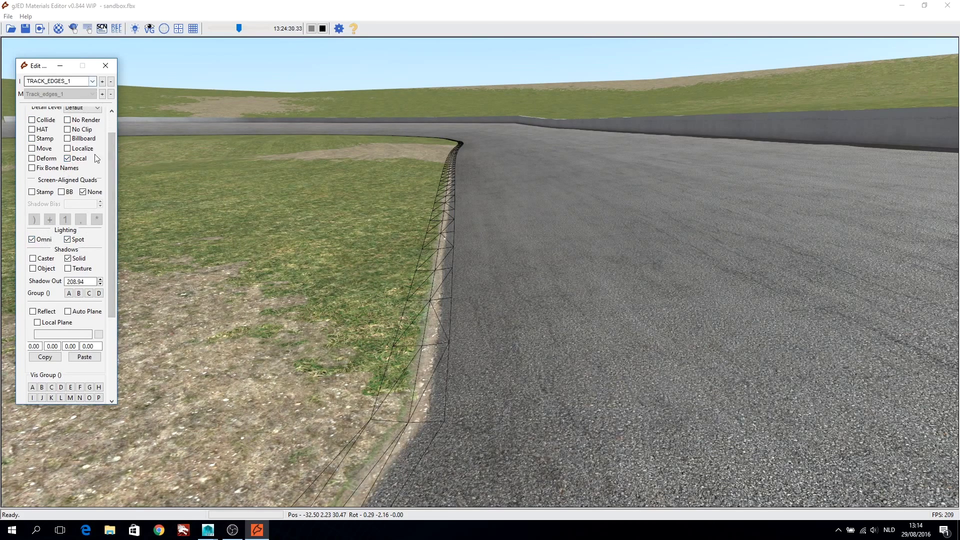
scroll(100, 209, down, 4)
drag(109, 254, 113, 153)
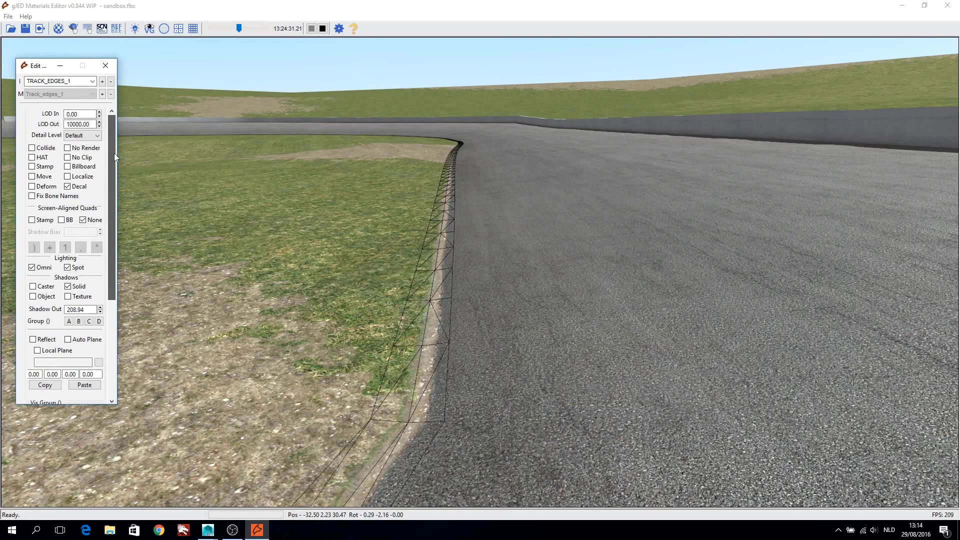
click(105, 66)
click(25, 29)
click(209, 99)
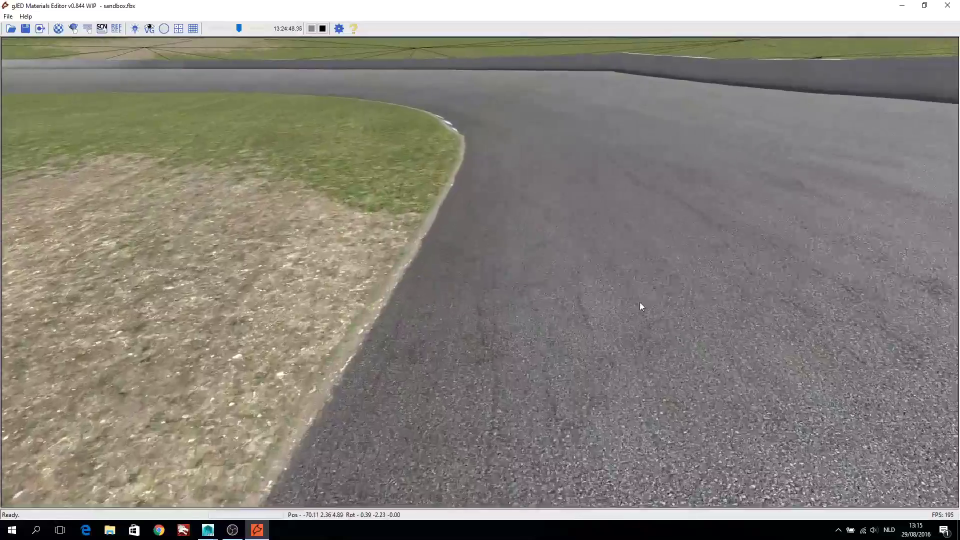
- Fly along the track edge to inspect the verge, then set time of day to about 08:13
drag(639, 302, 255, 302)
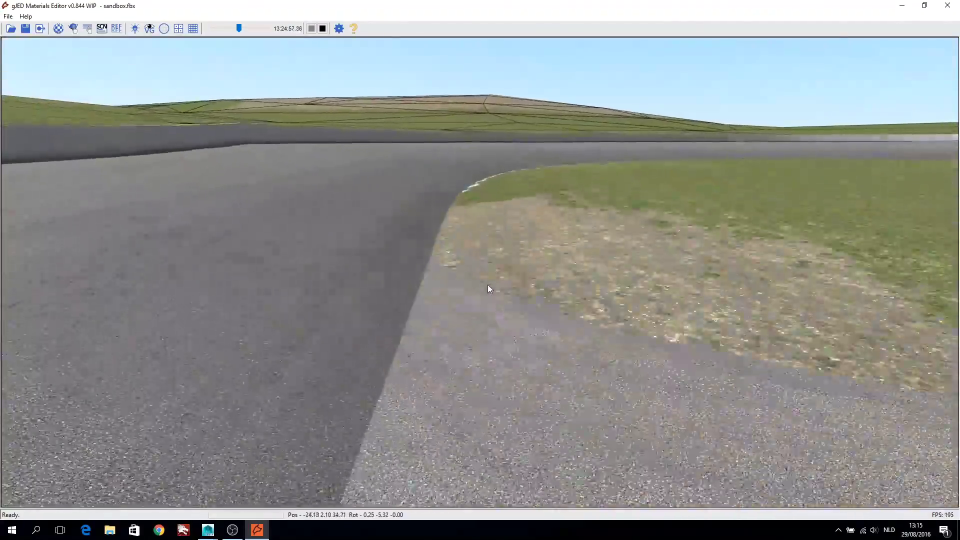
mouse_move(423, 308)
mouse_down()
mouse_move(793, 294)
mouse_move(725, 281)
mouse_move(504, 291)
mouse_move(540, 135)
mouse_move(856, 217)
mouse_move(801, 208)
mouse_move(763, 229)
mouse_move(749, 215)
mouse_move(553, 214)
mouse_move(696, 227)
mouse_move(674, 190)
mouse_up()
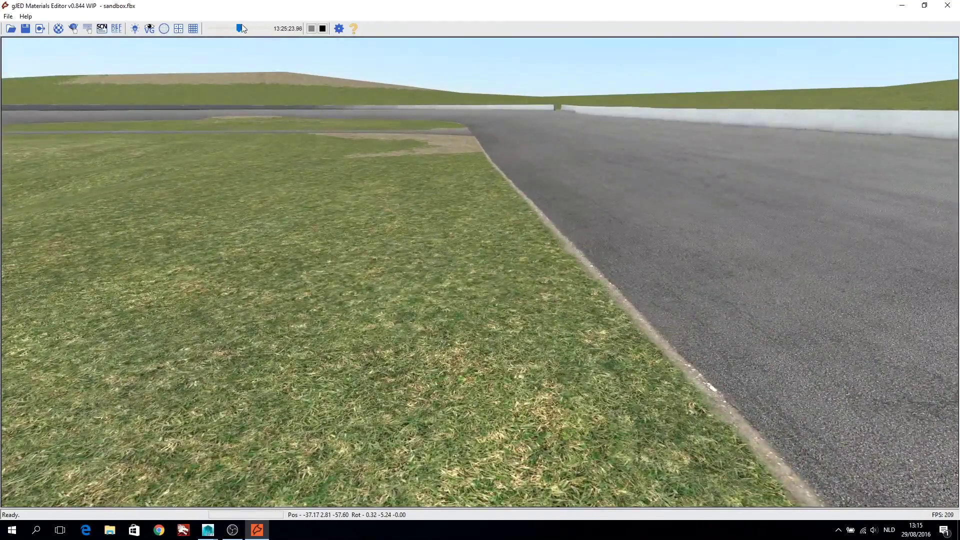
drag(239, 28, 229, 28)
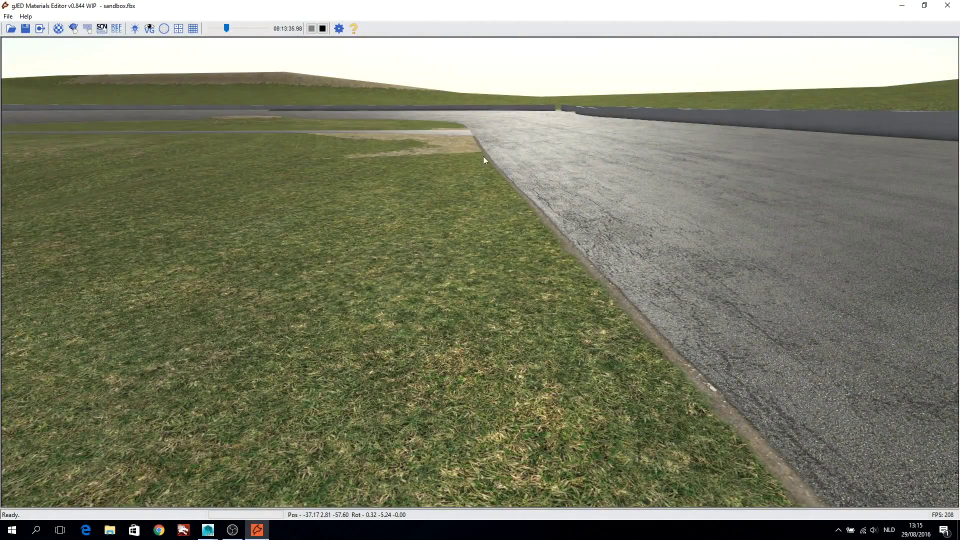
- Bring up the scene's material list and view the GRAS_MULTI_DIRT_GRAS settings
key(s)
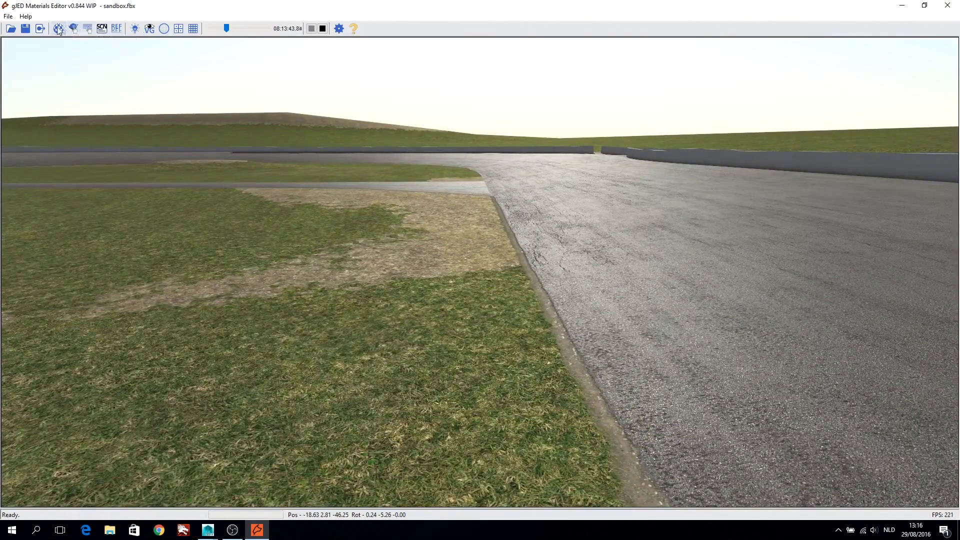
click(59, 28)
click(69, 168)
click(110, 63)
click(70, 140)
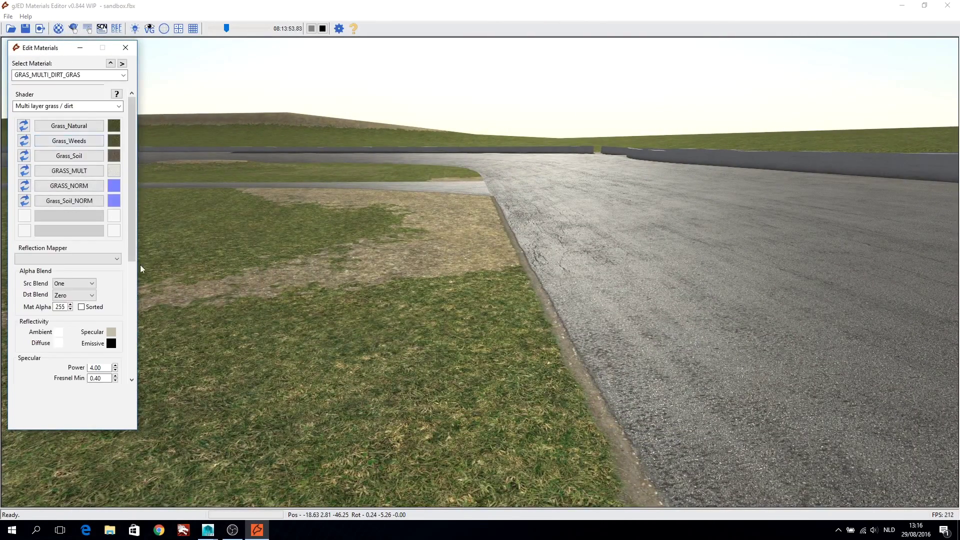
scroll(106, 313, down, 3)
- Compare other materials and reopen the TRACK_EDGES material settings
click(111, 63)
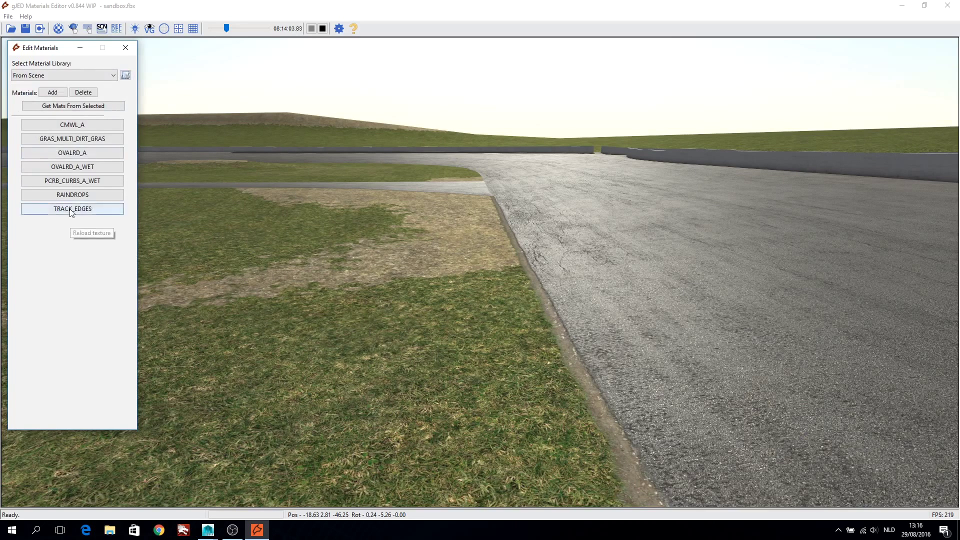
click(70, 208)
scroll(105, 292, down, 3)
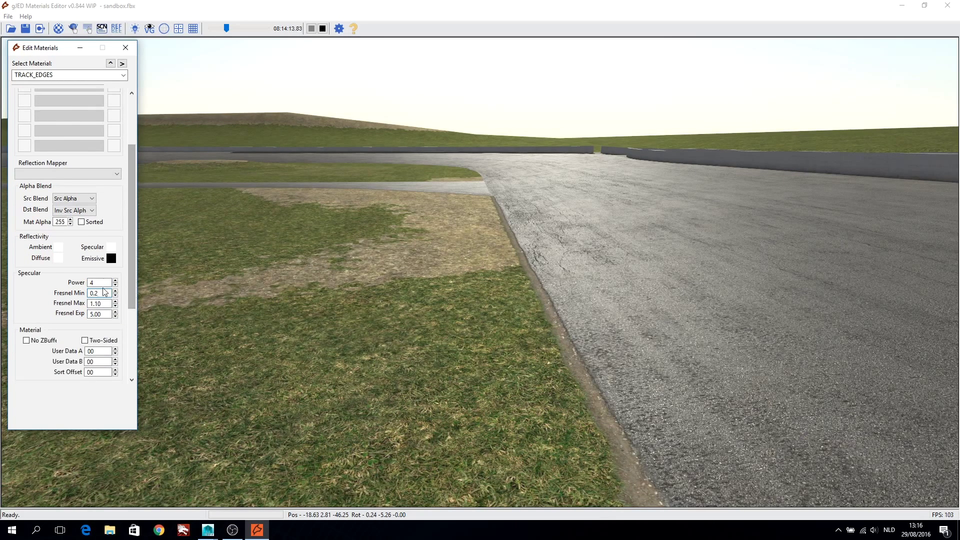
scroll(105, 300, up, 3)
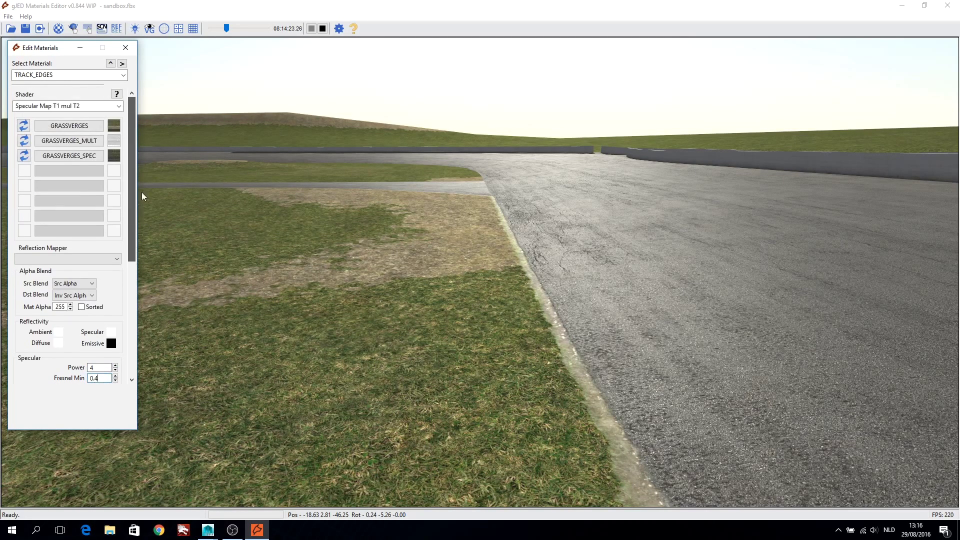
click(110, 63)
click(72, 166)
click(111, 63)
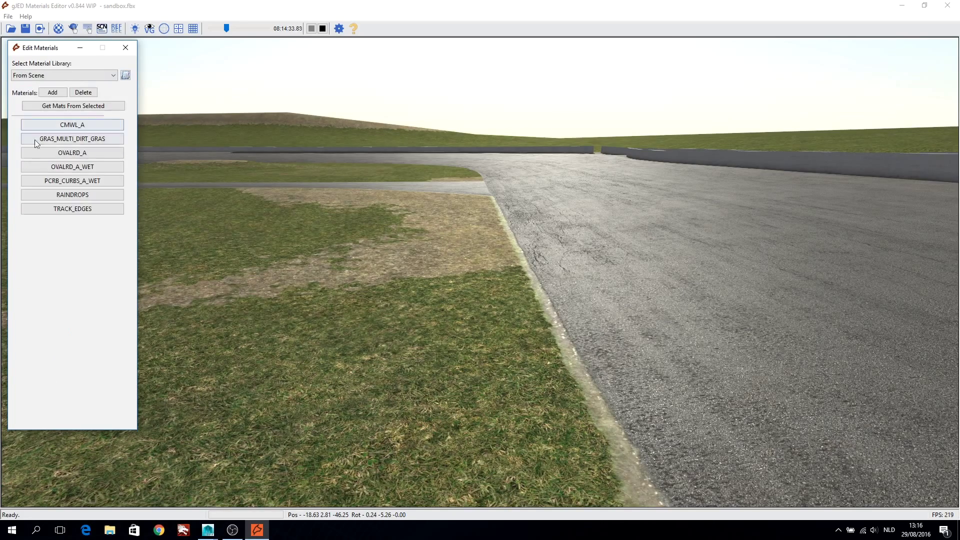
click(72, 208)
scroll(133, 272, down, 3)
text(20)
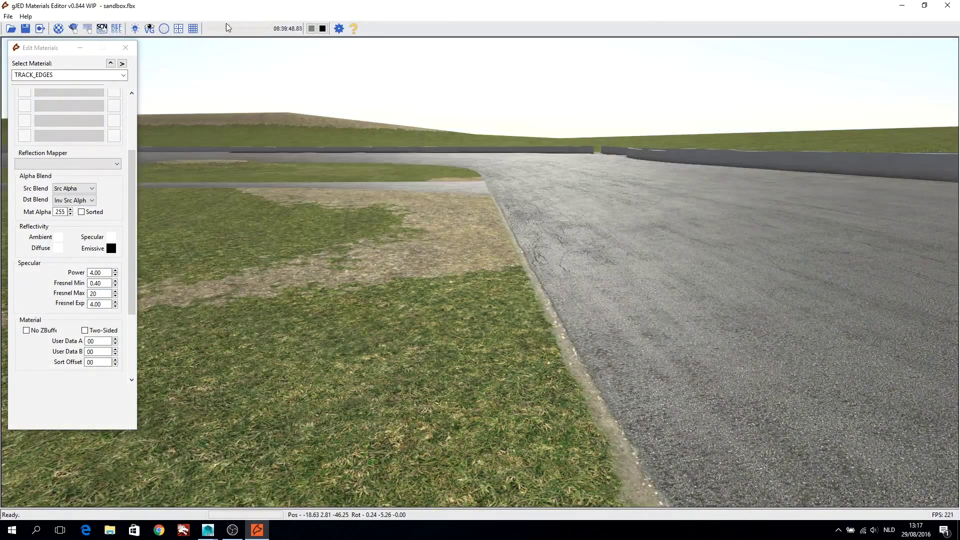
- Set TRACK_EDGES Fresnel Min 0.2, Fresnel Exp 4 and specular Power 8
double_click(97, 283)
text(0)
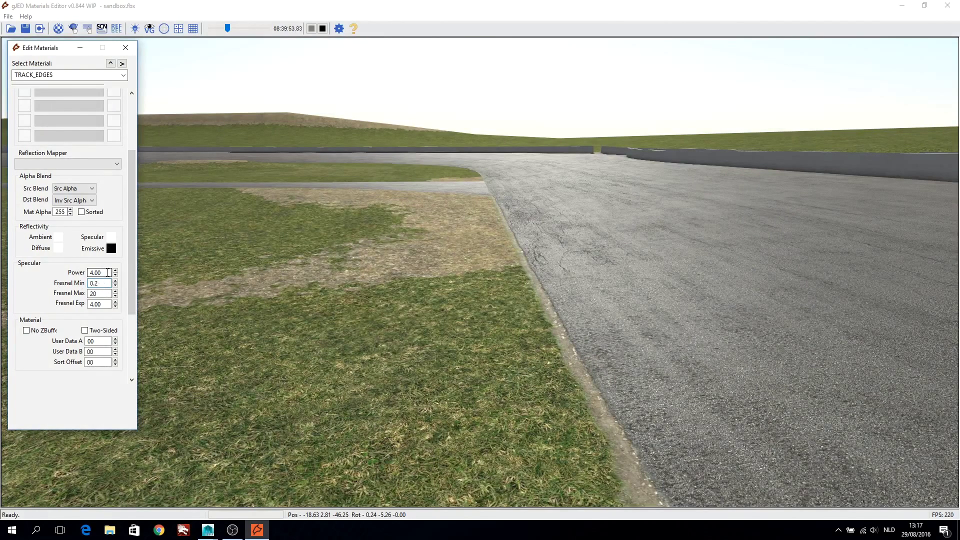
text(15)
double_click(103, 304)
text(4)
double_click(103, 273)
text(8)
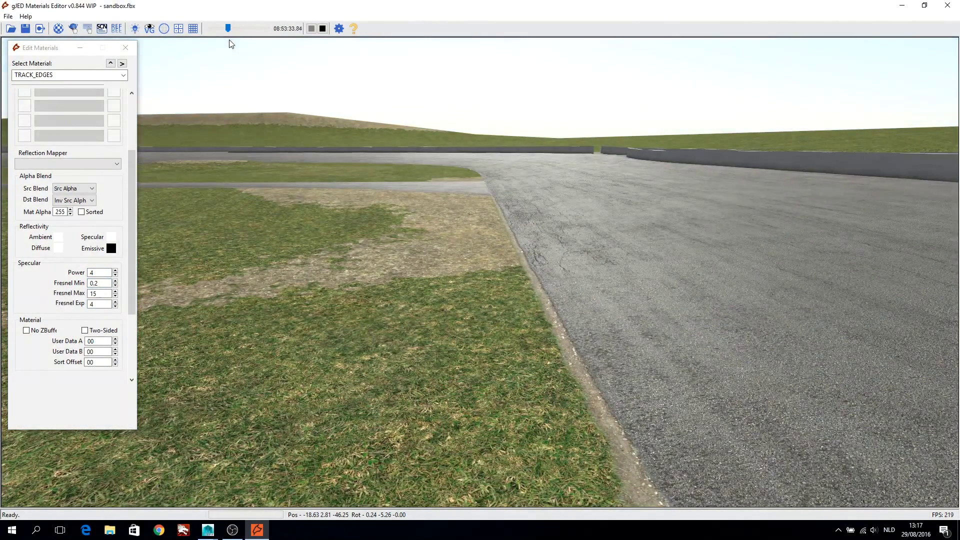
- Make the TRACK_EDGES specular colour beige, set Fresnel Max 10, and save with Ctrl+S
click(112, 237)
click(50, 199)
click(33, 212)
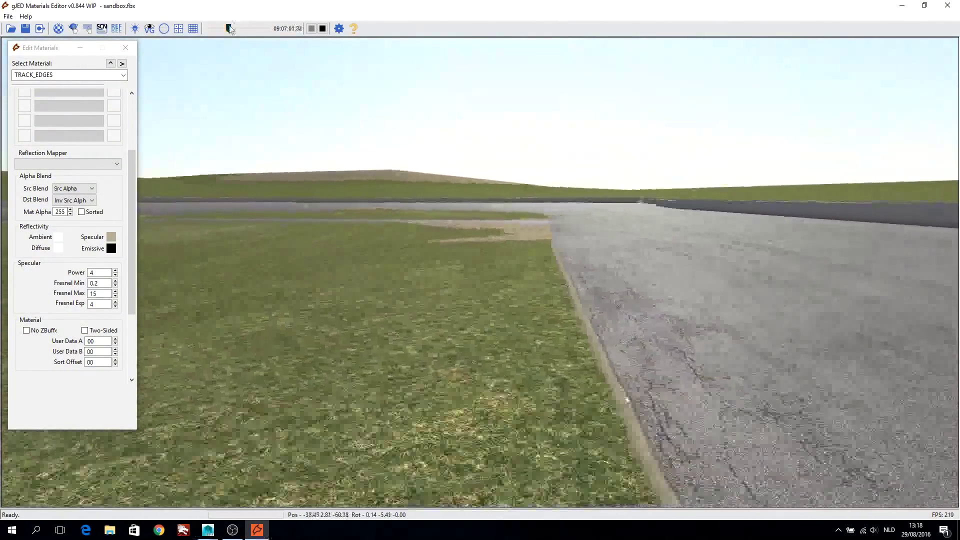
drag(230, 28, 225, 29)
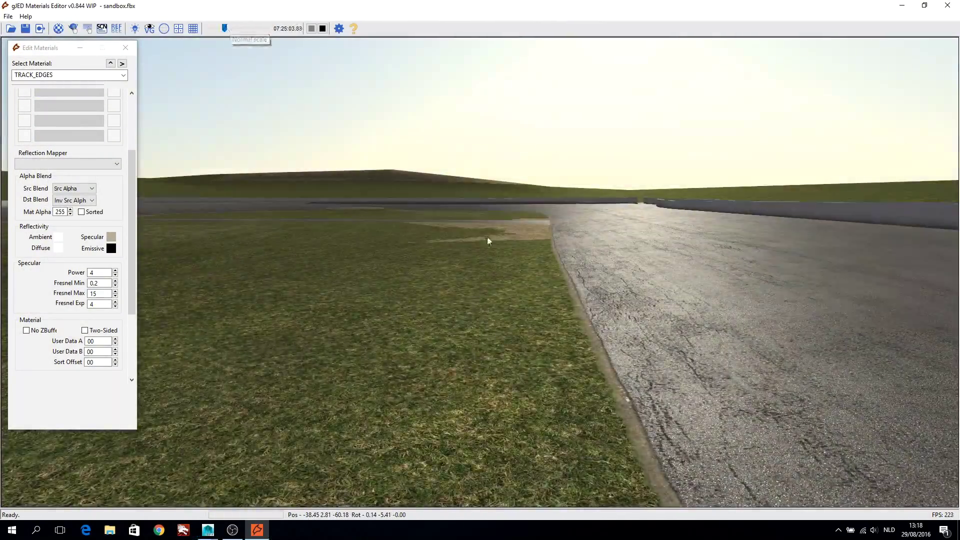
double_click(99, 293)
text(10w)
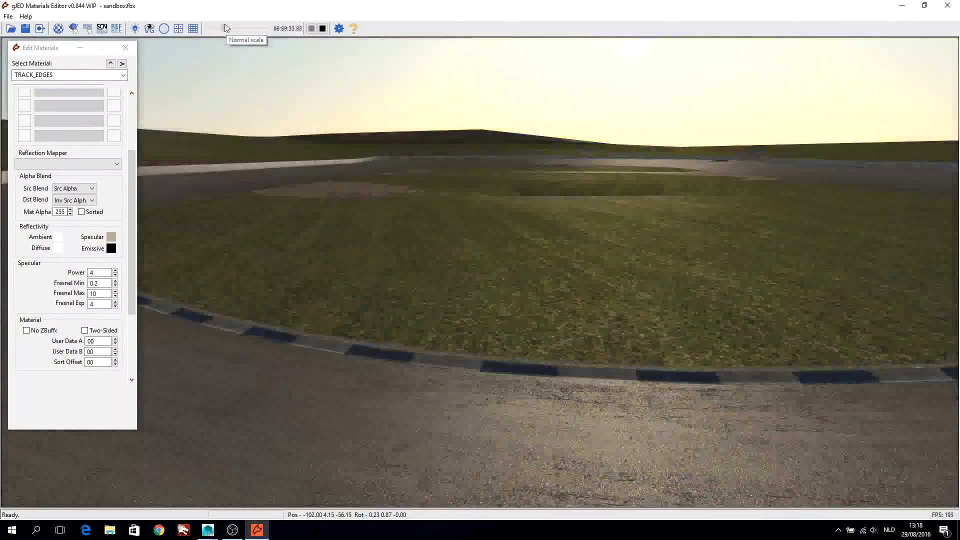
key(ctrl+s)
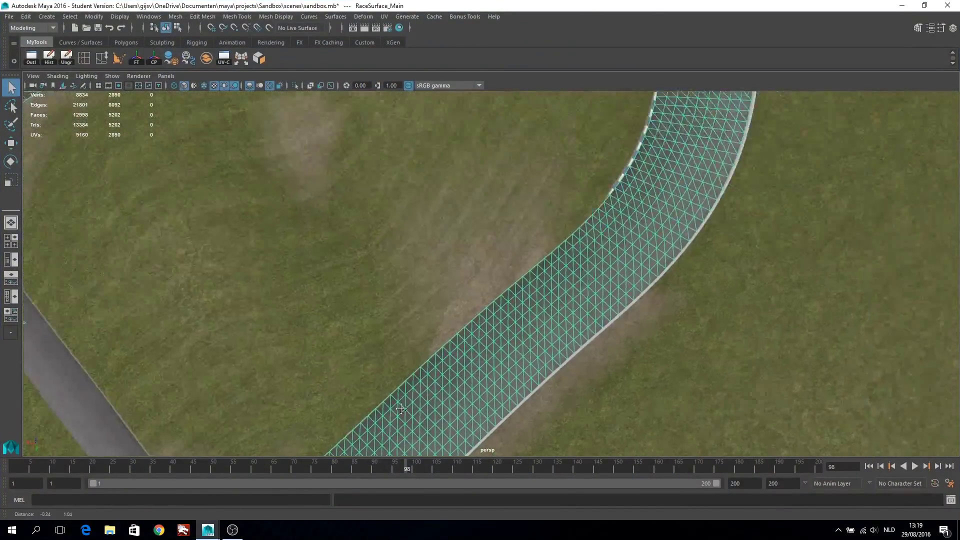
- Paint vertex colours on Terrain_infield_A in bright green at 0.4392 brush opacity
alt+middle_drag(401, 409, 552, 293)
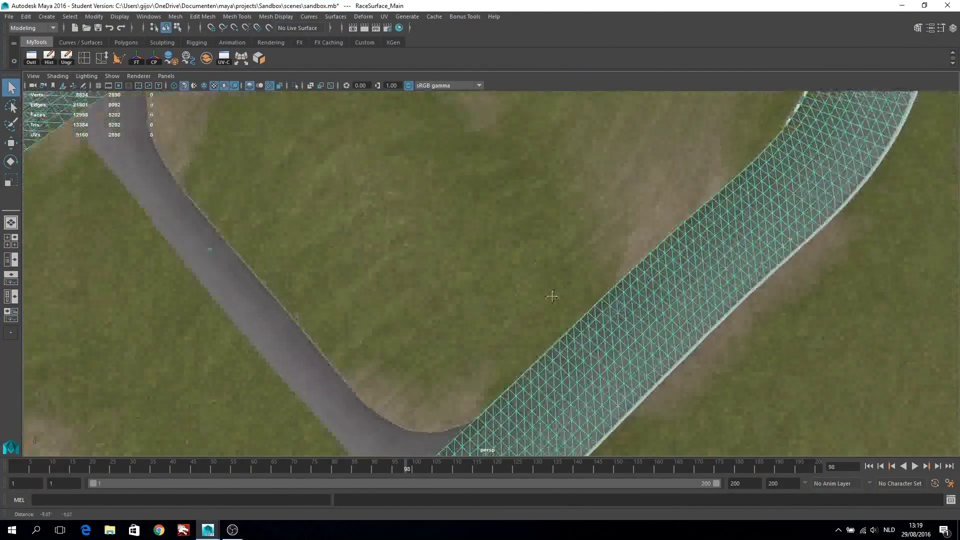
click(511, 326)
click(276, 17)
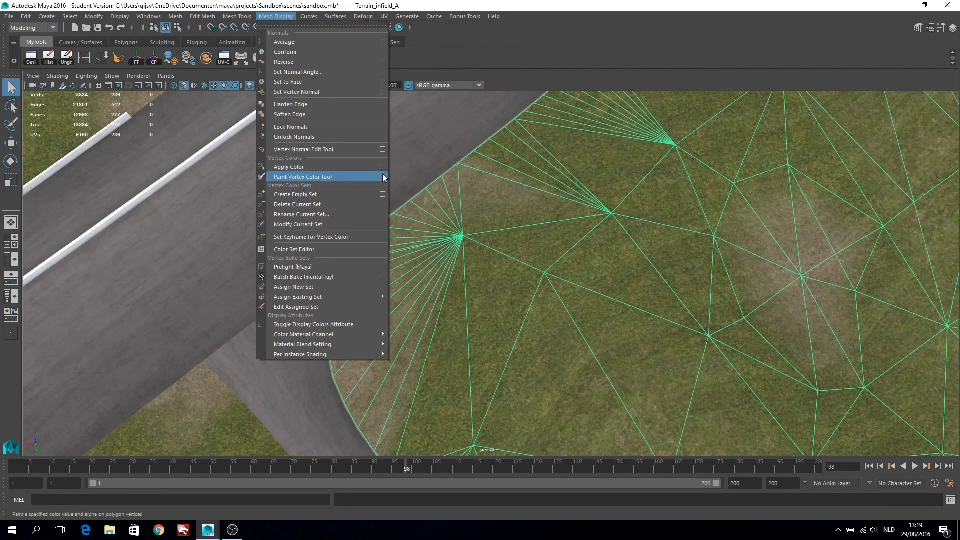
click(388, 176)
click(857, 246)
click(843, 222)
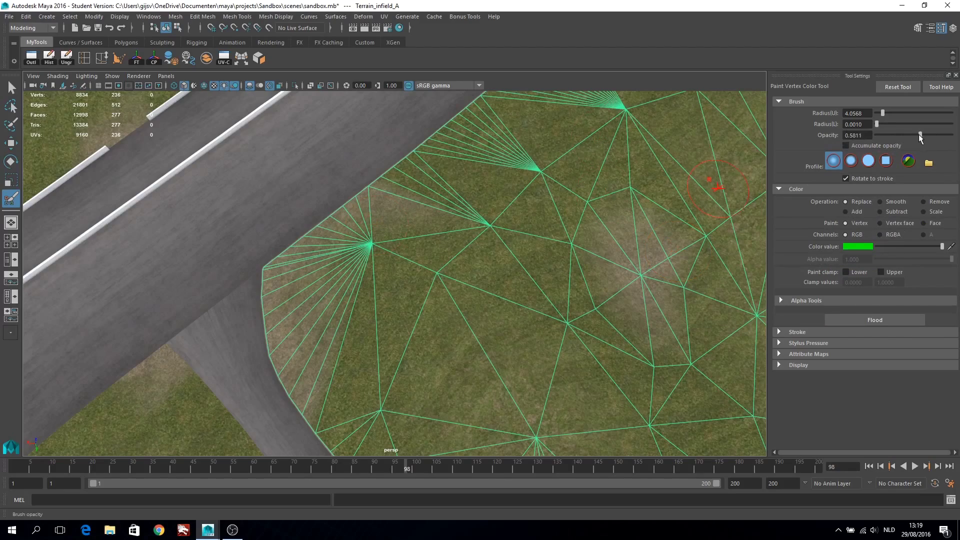
drag(920, 137, 919, 136)
- Zoom in and turn the view to follow the terrain along the track edge
scroll(530, 285, up, 3)
scroll(355, 335, up, 3)
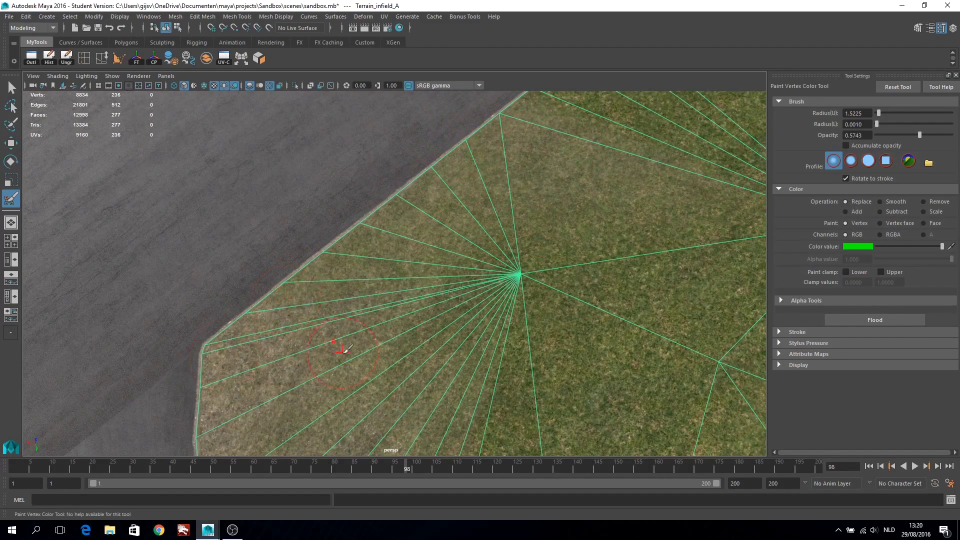
scroll(345, 349, up, 3)
scroll(394, 290, up, 3)
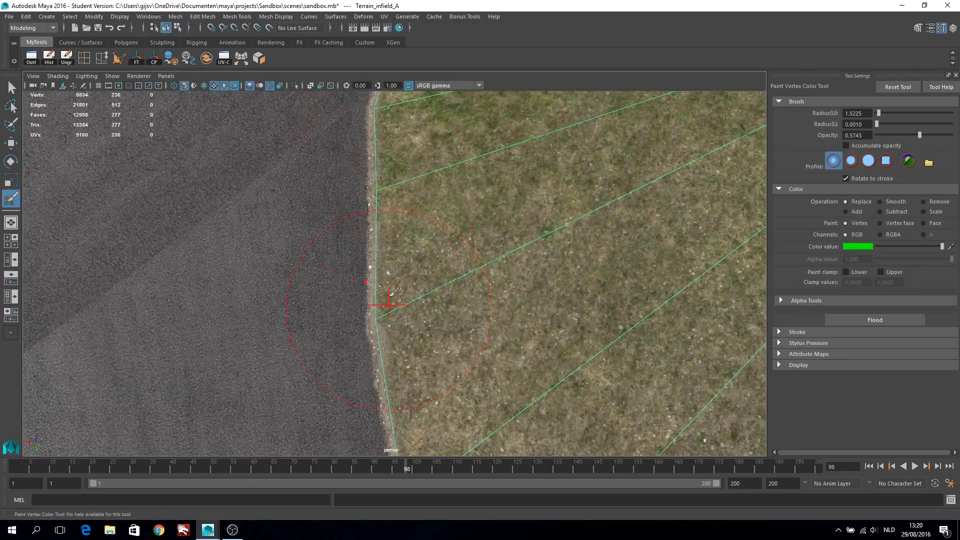
scroll(396, 288, up, 3)
mouse_move(396, 289)
alt+mouse_down()
mouse_move(403, 248)
mouse_move(337, 279)
mouse_move(454, 224)
mouse_move(454, 175)
alt+mouse_up()
scroll(338, 279, down, 5)
scroll(513, 193, up, 5)
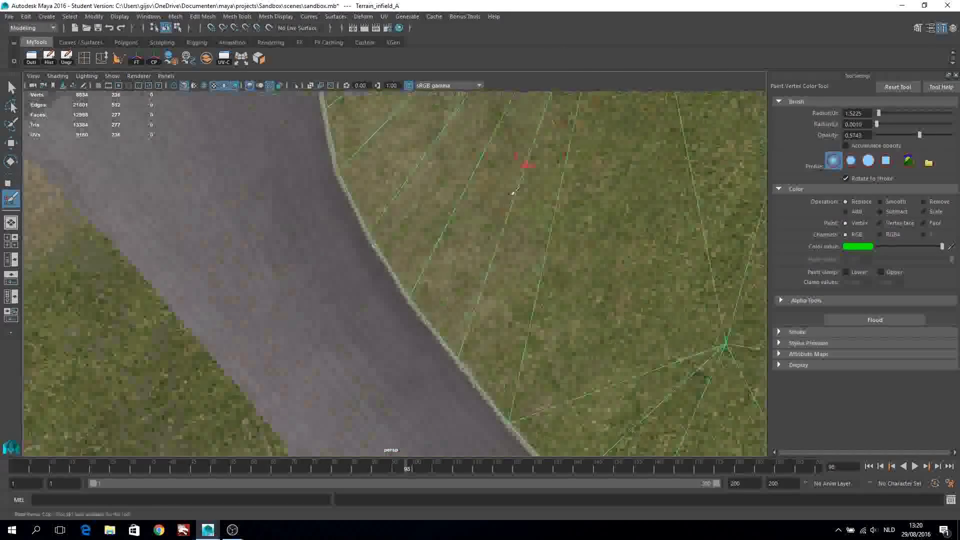
alt+drag(513, 193, 534, 185)
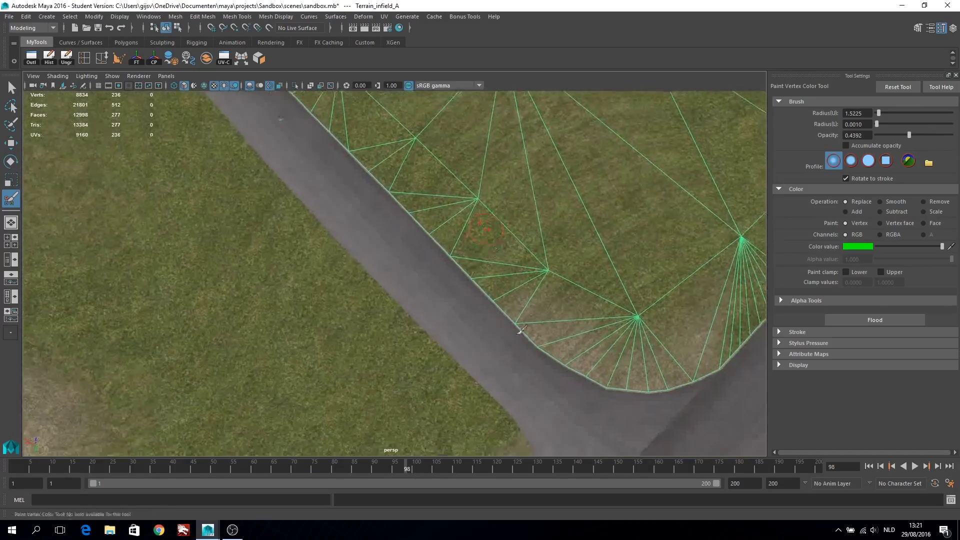
alt+drag(520, 330, 489, 305)
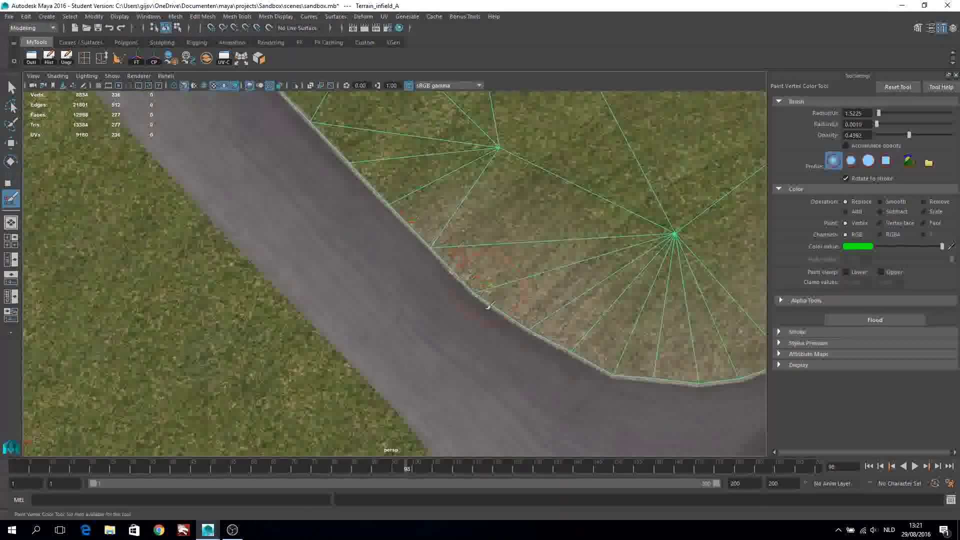
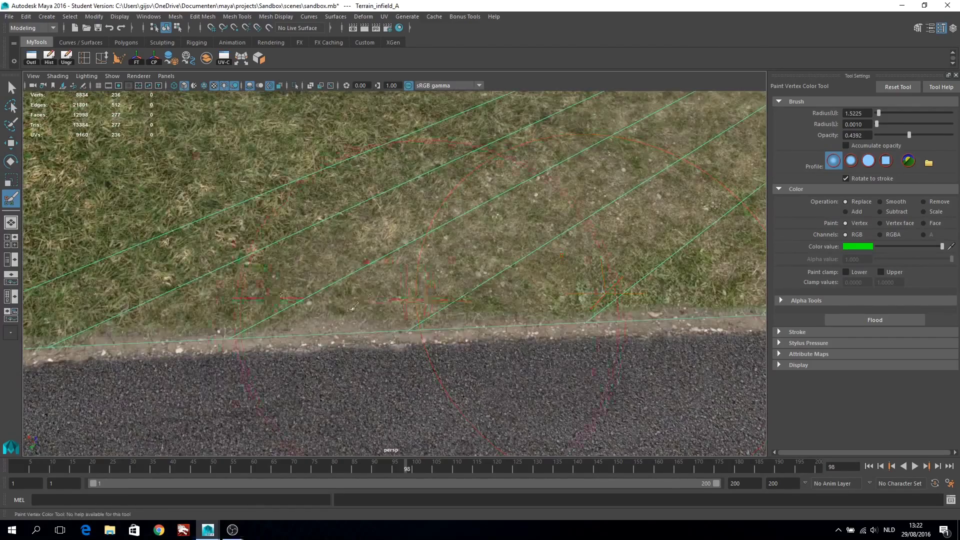
- Move close to the grass-road edge and resume vertex painting on Terrain_infield_B
scroll(353, 304, down, 10)
alt+middle_drag(353, 305, 479, 332)
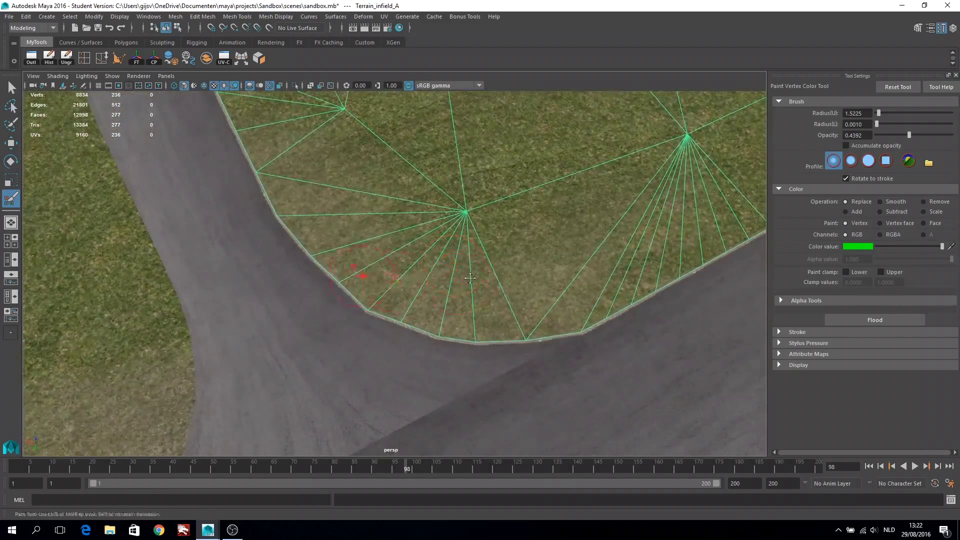
scroll(480, 332, up, 15)
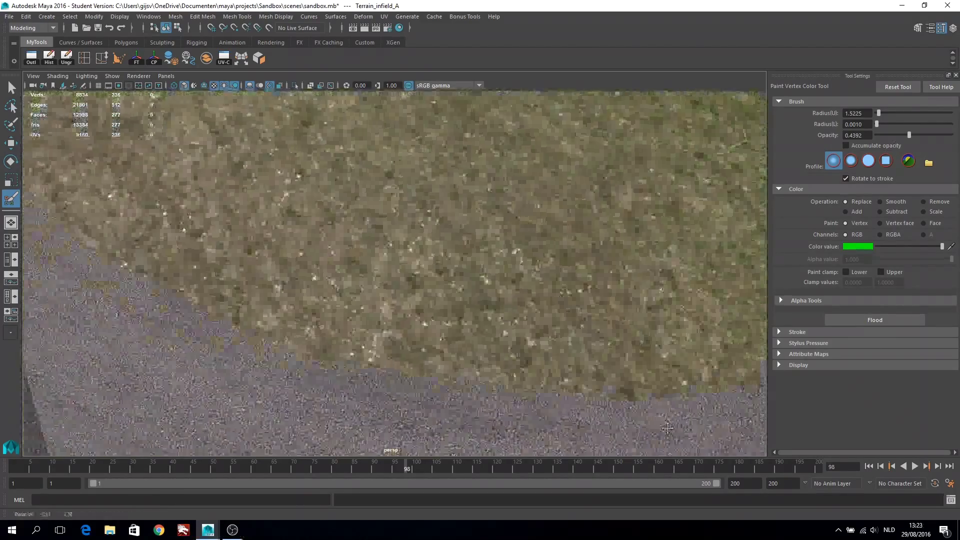
scroll(667, 429, down, 5)
click(11, 88)
click(58, 240)
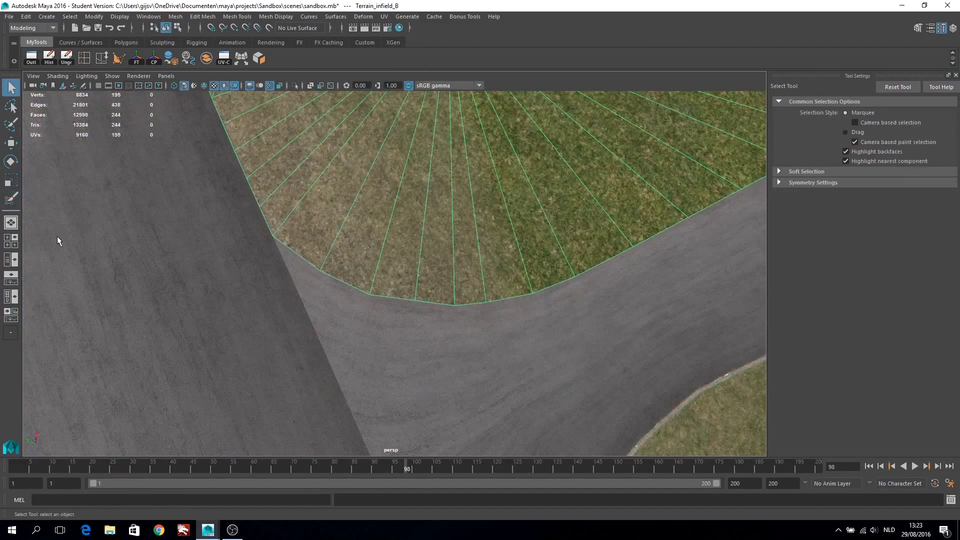
key(y)
- Switch the paint colour to red from Color History and work along the grass-road border
scroll(433, 314, up, 5)
mouse_move(430, 301)
alt+mouse_down()
mouse_move(454, 306)
mouse_move(430, 274)
mouse_move(535, 399)
alt+mouse_up()
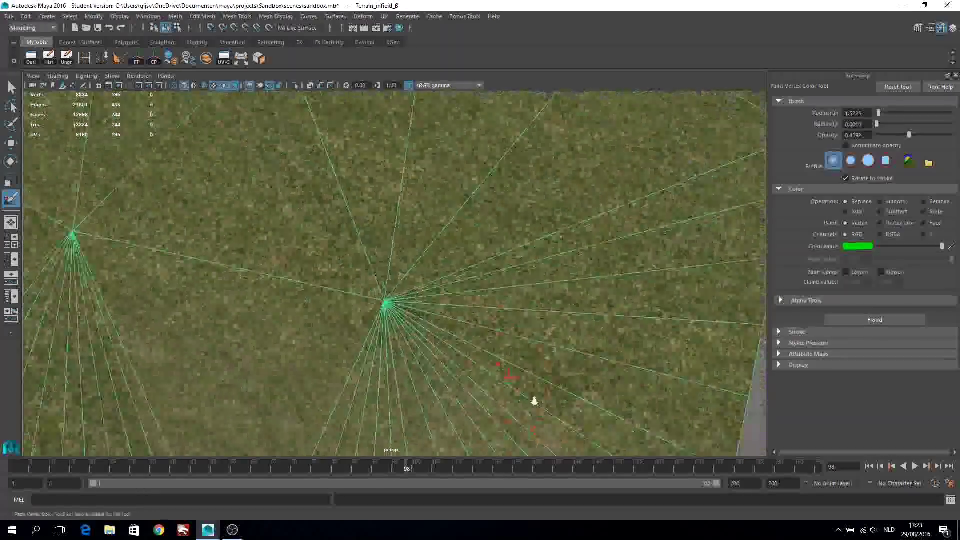
mouse_move(500, 280)
alt+mouse_down()
mouse_move(525, 292)
mouse_move(579, 250)
alt+mouse_up()
click(857, 246)
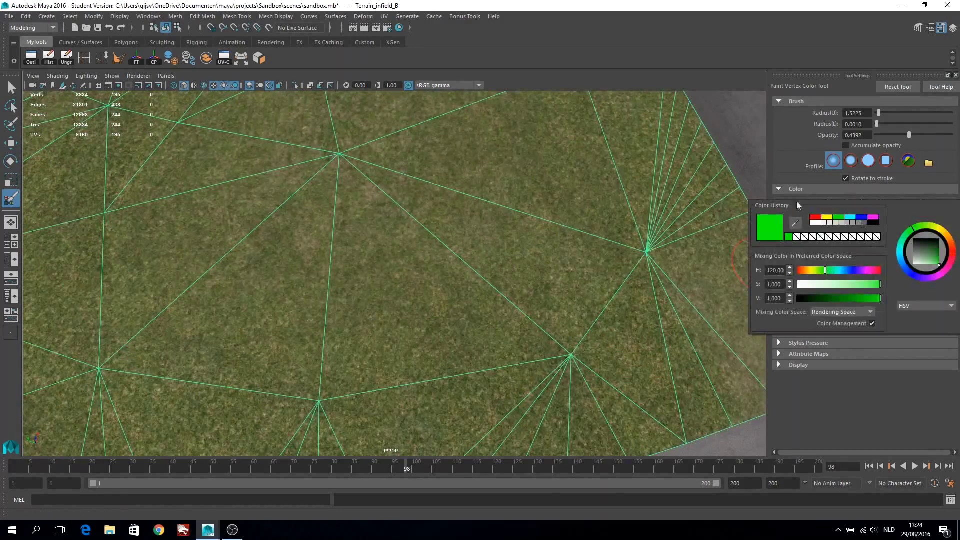
click(796, 215)
mouse_move(515, 276)
alt+mouse_down()
mouse_move(576, 220)
mouse_move(515, 245)
mouse_move(740, 190)
alt+mouse_up()
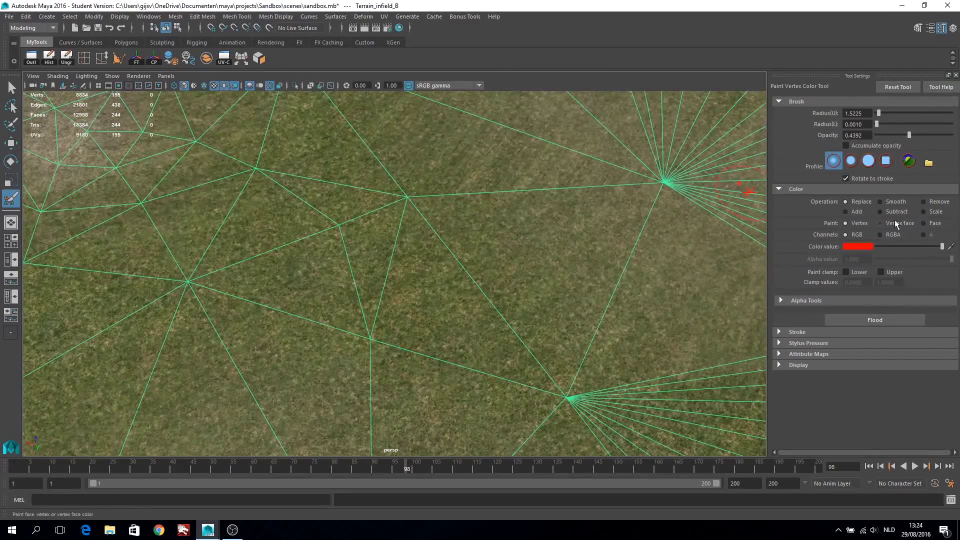
mouse_move(483, 245)
alt+mouse_down()
mouse_move(165, 274)
mouse_move(364, 282)
alt+mouse_up()
alt+middle_drag(364, 282, 496, 228)
- Reselect Terrain_infield_A and brush red vertex colour across its grass
key(q)
click(363, 299)
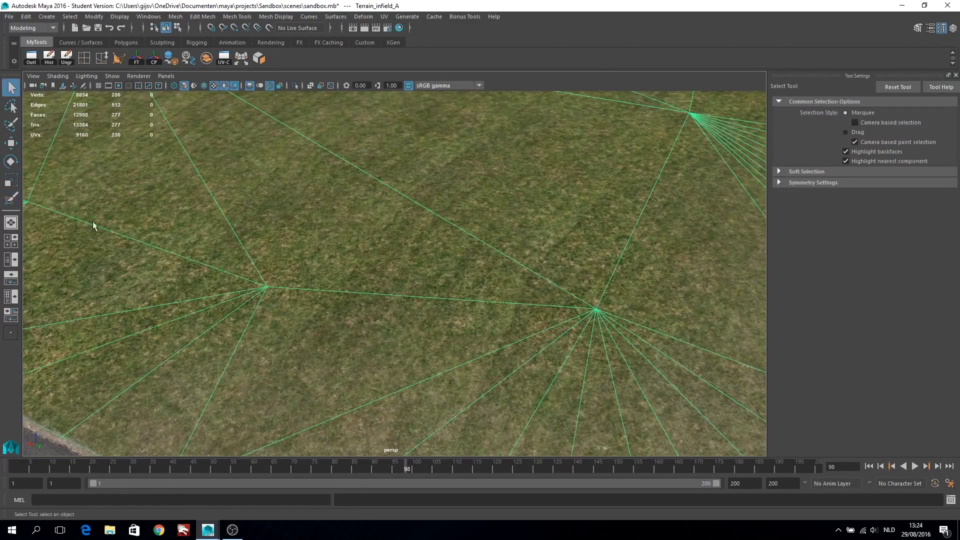
key(y)
mouse_move(363, 299)
alt+mouse_down()
mouse_move(450, 300)
mouse_move(450, 330)
mouse_move(454, 208)
mouse_move(475, 253)
mouse_move(550, 250)
alt+mouse_up()
- Switch the paint colour to green and brush along the grass bordering the curb
click(856, 245)
click(840, 210)
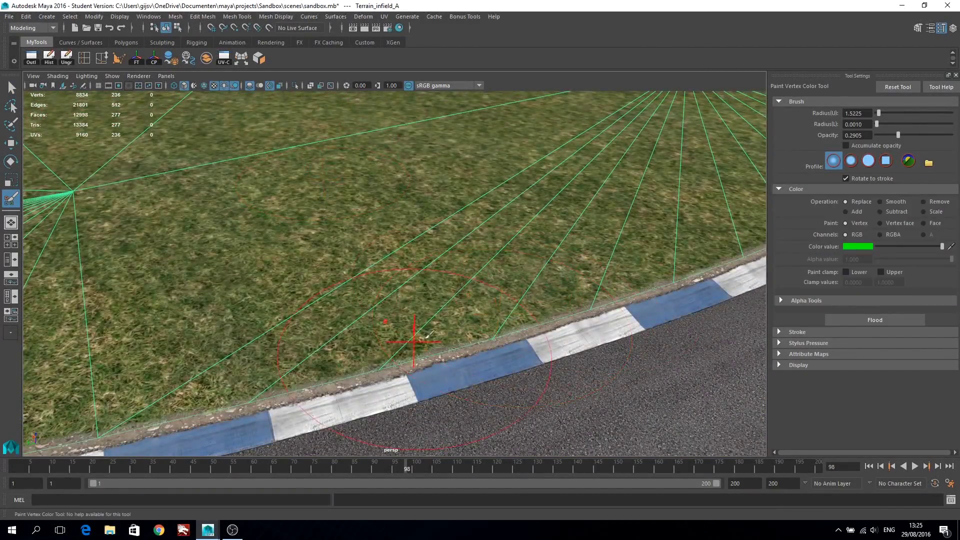
alt+drag(397, 332, 317, 343)
scroll(317, 343, down, 3)
scroll(440, 253, up, 3)
alt+drag(440, 253, 334, 354)
alt+right_drag(216, 338, 418, 338)
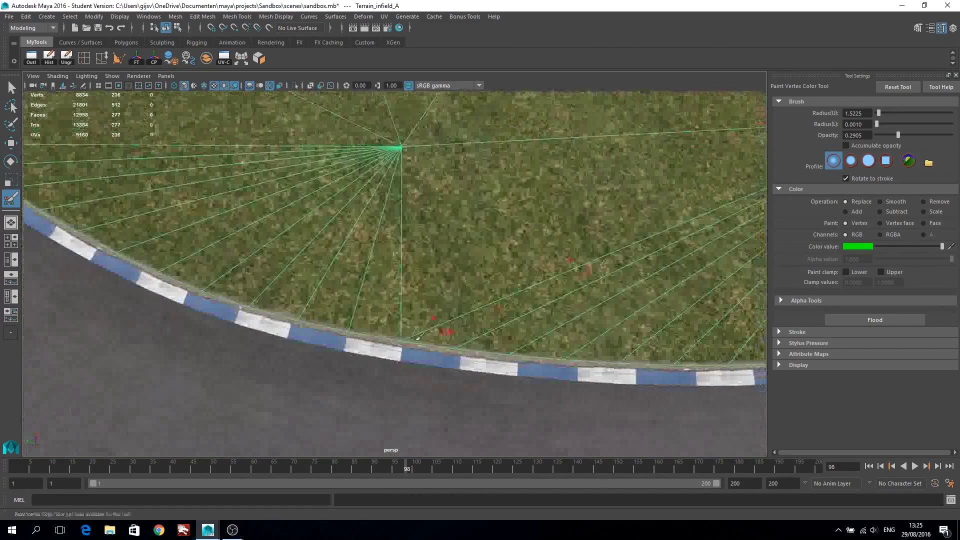
alt+drag(111, 230, 372, 292)
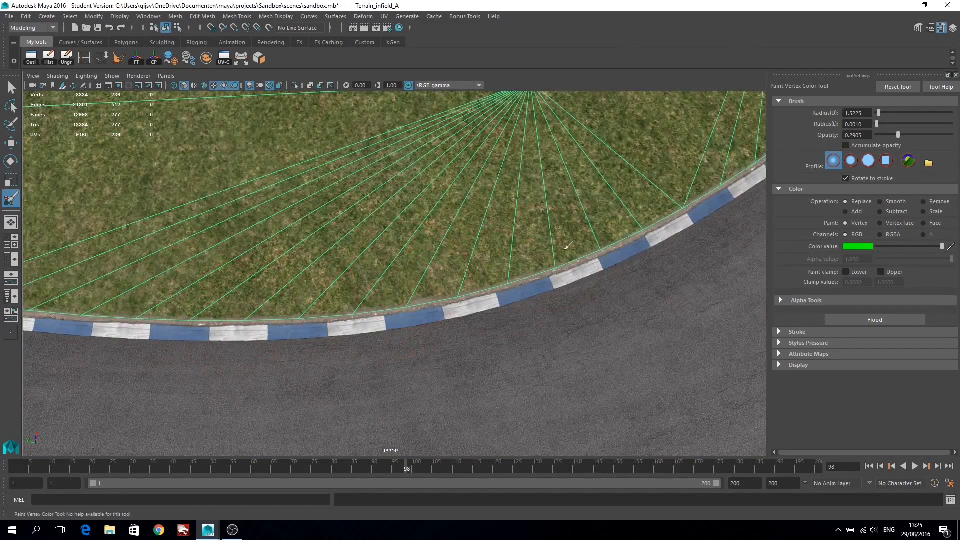
alt+drag(567, 246, 413, 302)
alt+right_drag(613, 206, 509, 290)
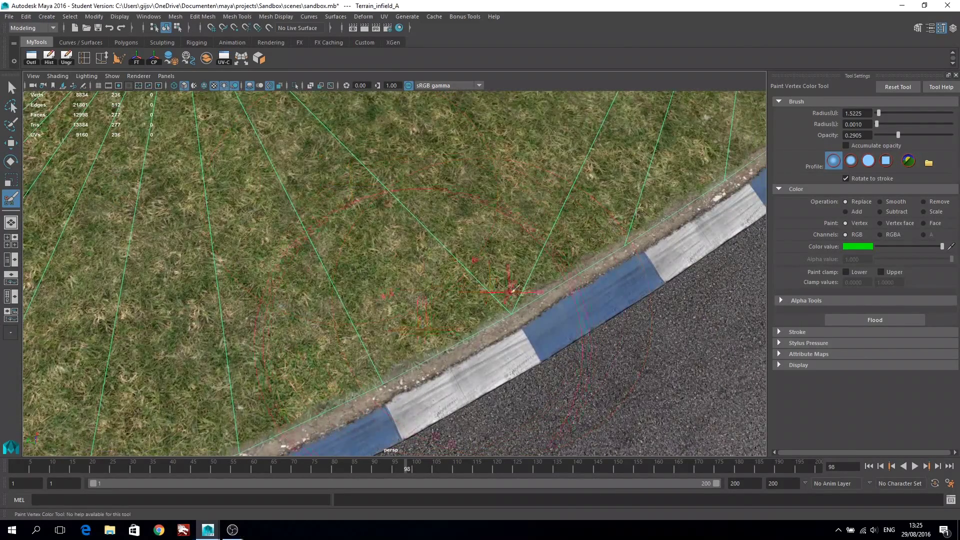
mouse_move(519, 290)
alt+mouse_down()
mouse_move(482, 225)
mouse_move(407, 317)
alt+mouse_up()
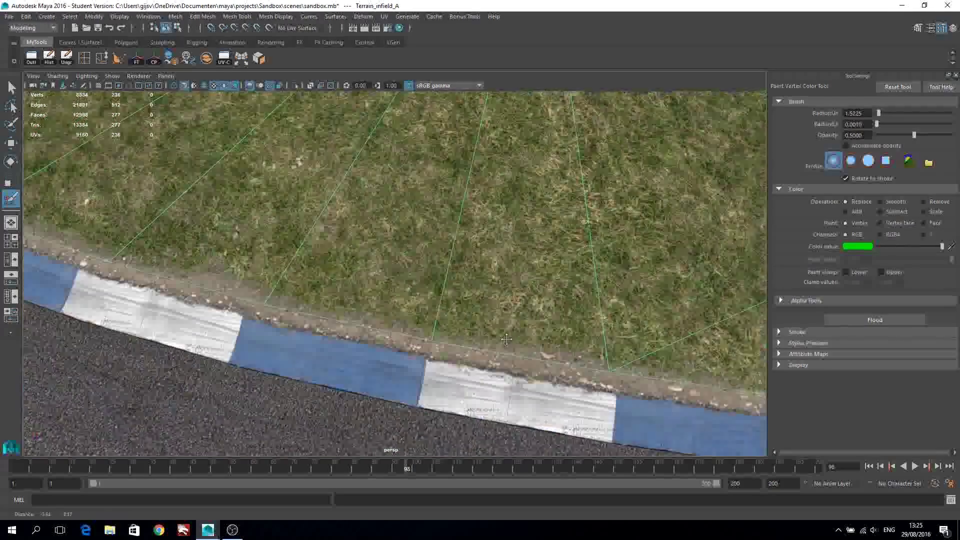
alt+right_drag(407, 317, 120, 150)
- Stop painting, deselect the infield mesh, and zoom in on the curb
key(q)
click(120, 150)
scroll(370, 203, up, 10)
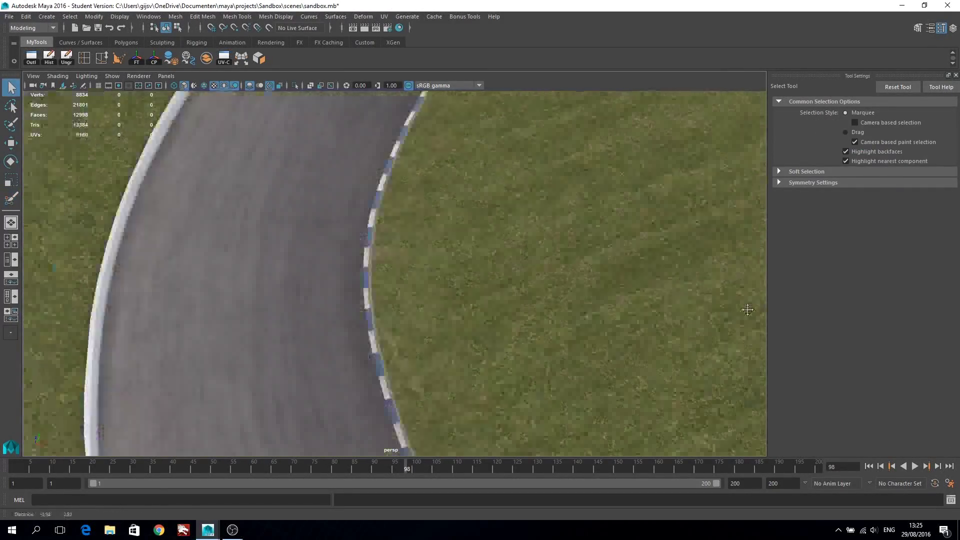
alt+middle_drag(371, 203, 586, 250)
scroll(586, 250, down, 10)
- Pick blue from the recent colours and paint Terrain_infield_A
key(y)
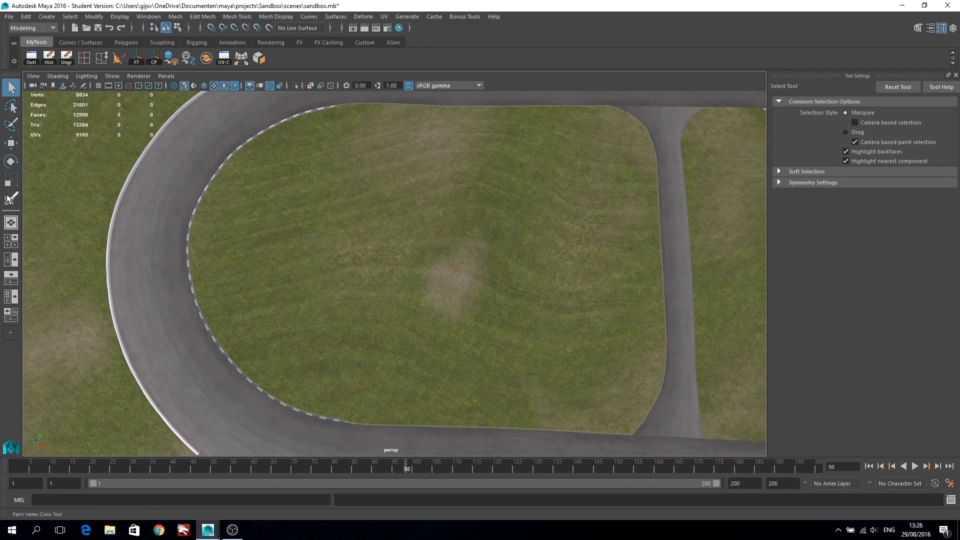
click(295, 229)
click(859, 246)
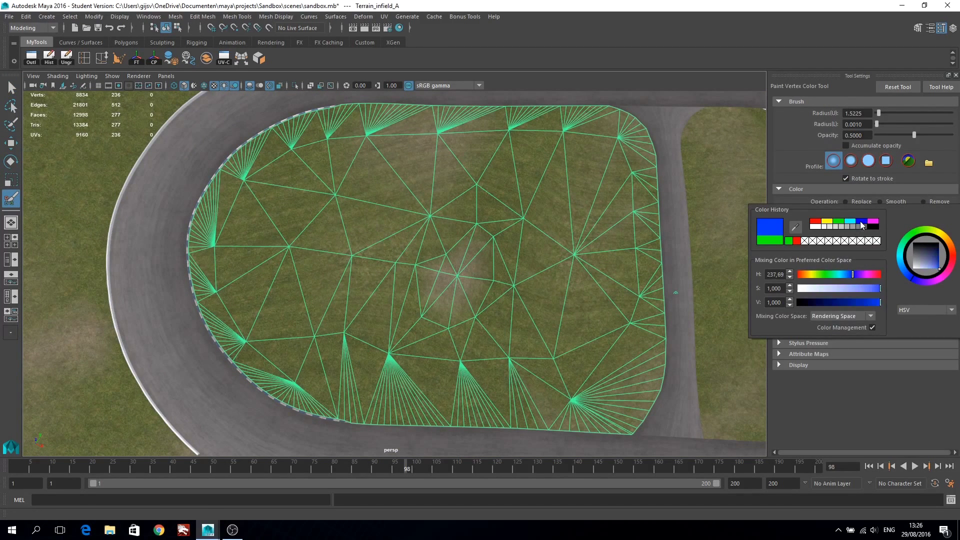
click(861, 224)
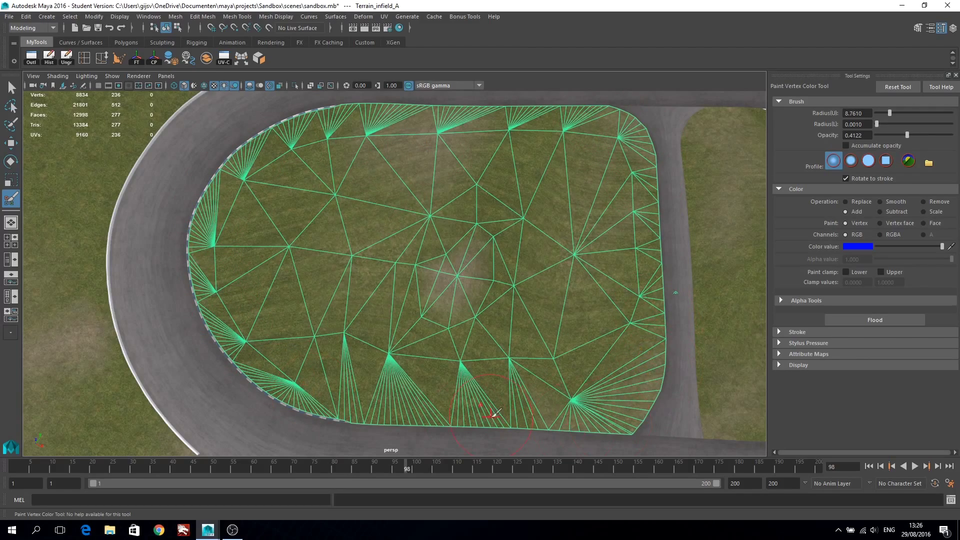
scroll(344, 295, up, 5)
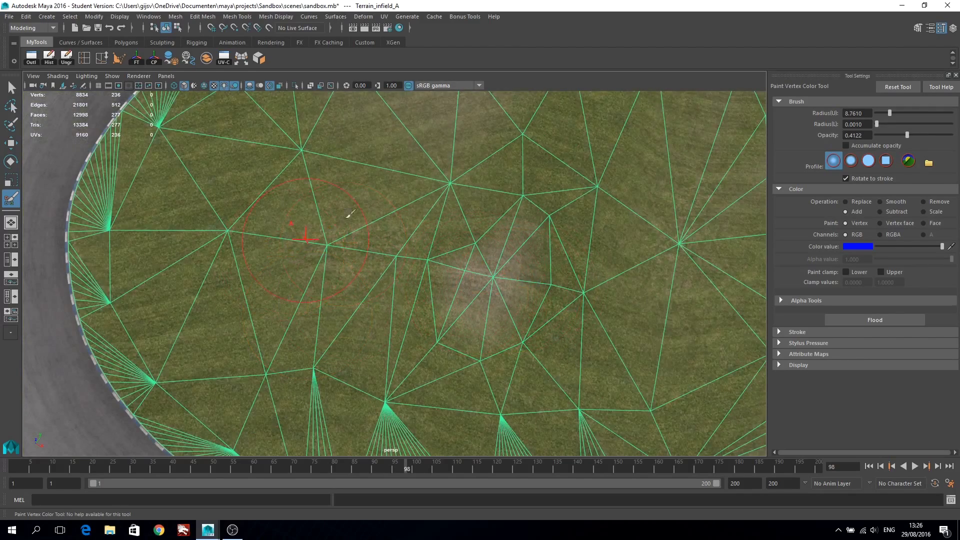
alt+middle_drag(350, 214, 502, 282)
alt+middle_drag(484, 373, 320, 250)
- Brush blue vertex colour over Terrain_infield_B, then stop painting
click(384, 280)
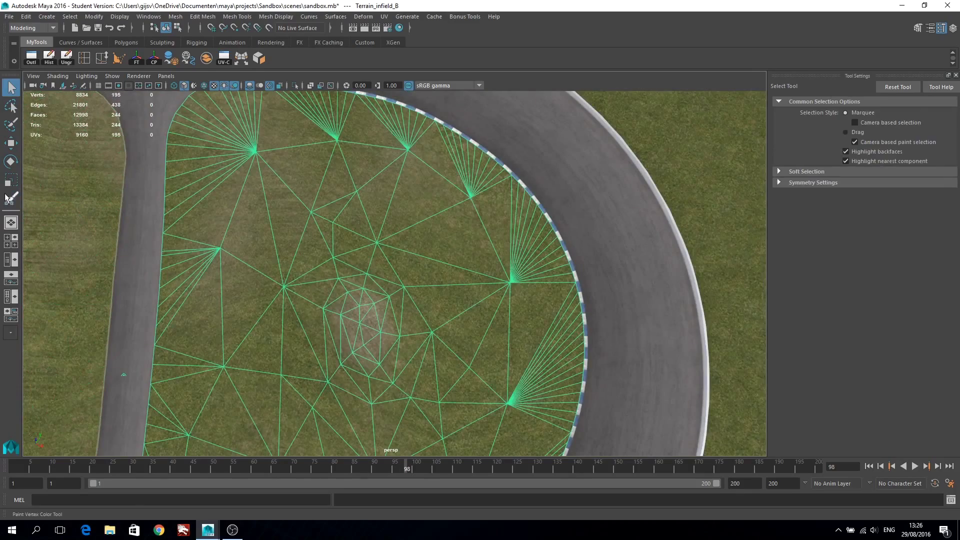
key(y)
mouse_move(385, 280)
alt+middle_down()
mouse_move(608, 228)
mouse_move(602, 305)
alt+middle_up()
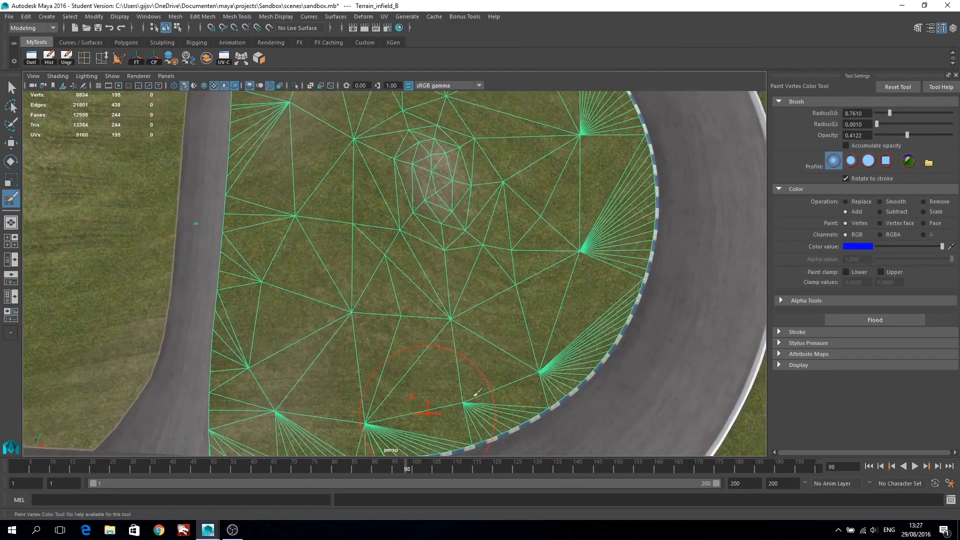
key(q)
scroll(602, 304, down, 5)
- Select all track, wall and terrain meshes in the Outliner and open Game Exporter
scroll(365, 257, down, 3)
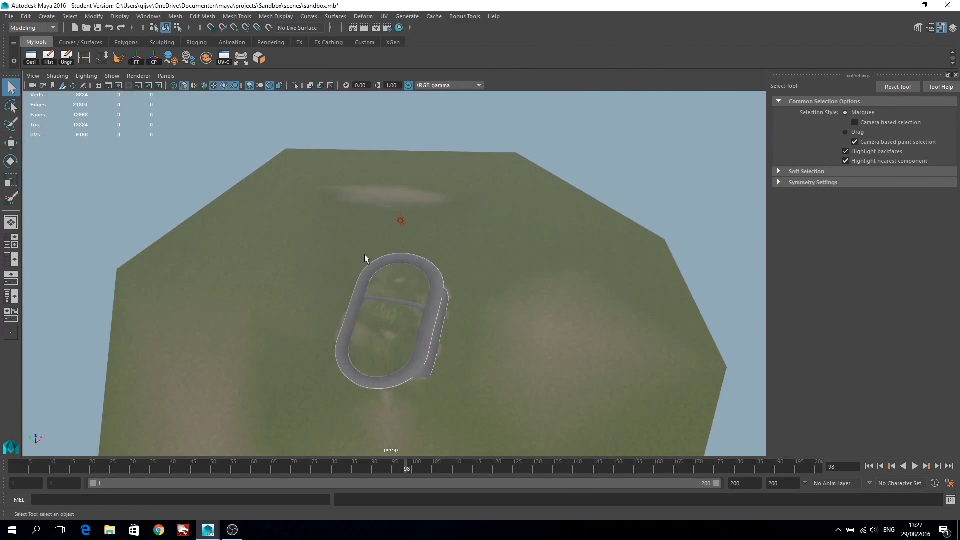
scroll(364, 257, up, 5)
mouse_move(454, 227)
alt+mouse_down()
mouse_move(652, 280)
mouse_move(580, 335)
alt+mouse_up()
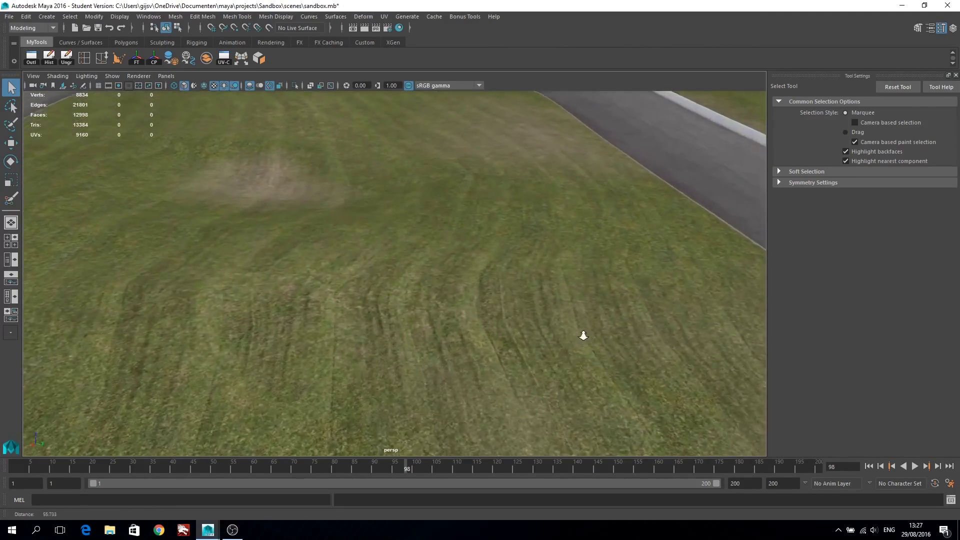
alt+middle_drag(604, 327, 694, 264)
click(31, 58)
drag(539, 239, 543, 368)
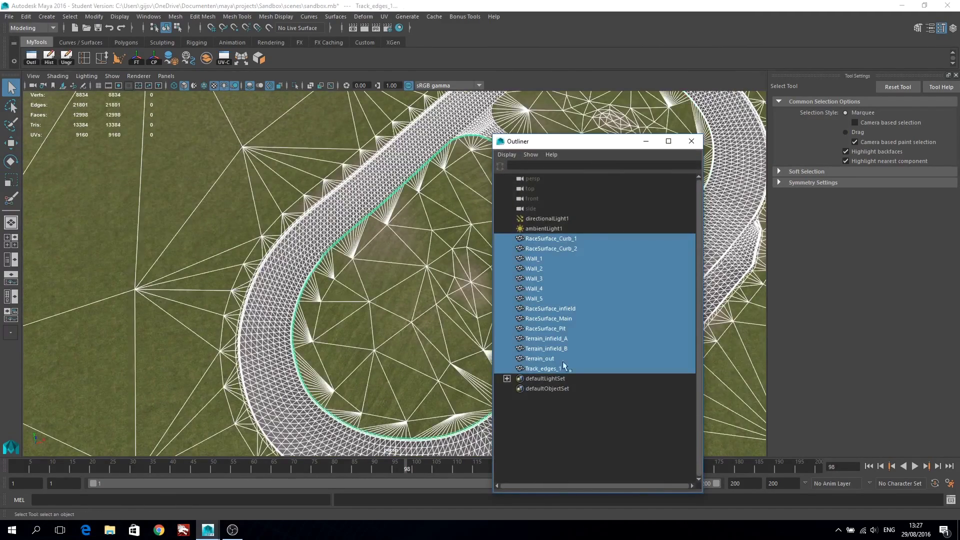
click(8, 16)
click(40, 210)
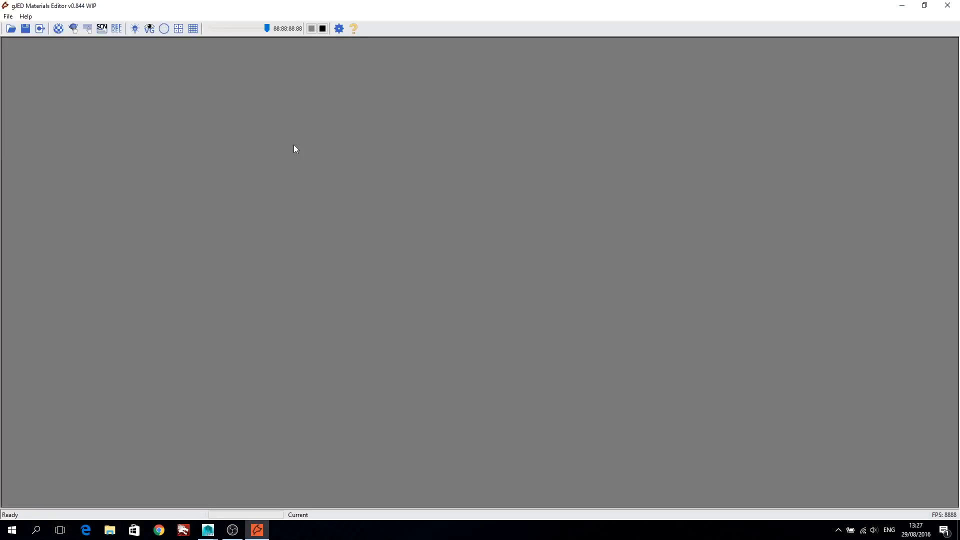
- Load sandbox.fbx from recent files and fly the camera across the track
click(8, 16)
click(150, 75)
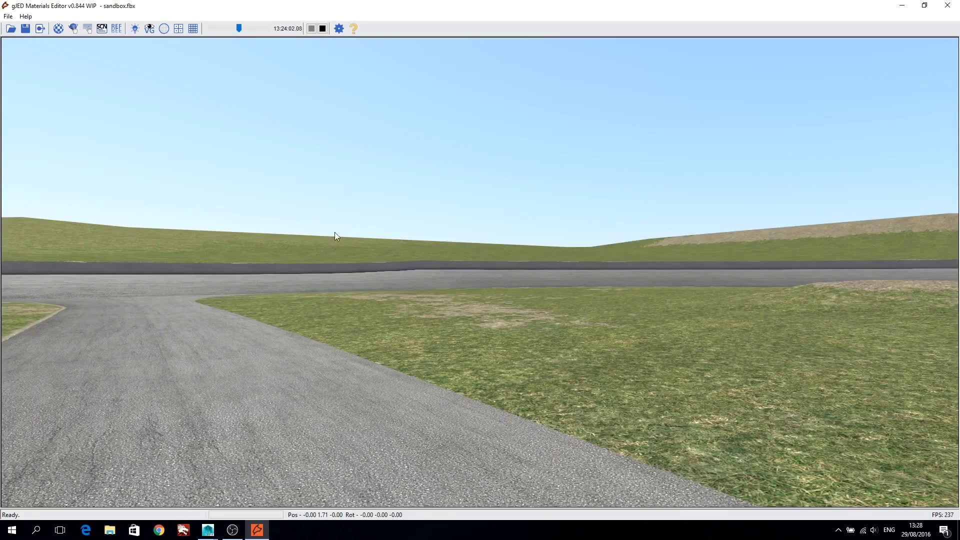
mouse_move(334, 232)
mouse_down()
mouse_move(653, 320)
mouse_move(614, 324)
mouse_move(472, 245)
mouse_move(442, 394)
mouse_move(494, 429)
mouse_move(752, 416)
mouse_move(765, 374)
mouse_move(571, 374)
mouse_move(622, 365)
mouse_move(676, 373)
mouse_move(752, 353)
mouse_move(698, 368)
mouse_move(448, 358)
mouse_move(615, 369)
mouse_move(552, 353)
mouse_move(550, 398)
mouse_move(828, 351)
mouse_move(892, 356)
mouse_move(794, 313)
mouse_move(478, 259)
mouse_move(250, 144)
mouse_up()
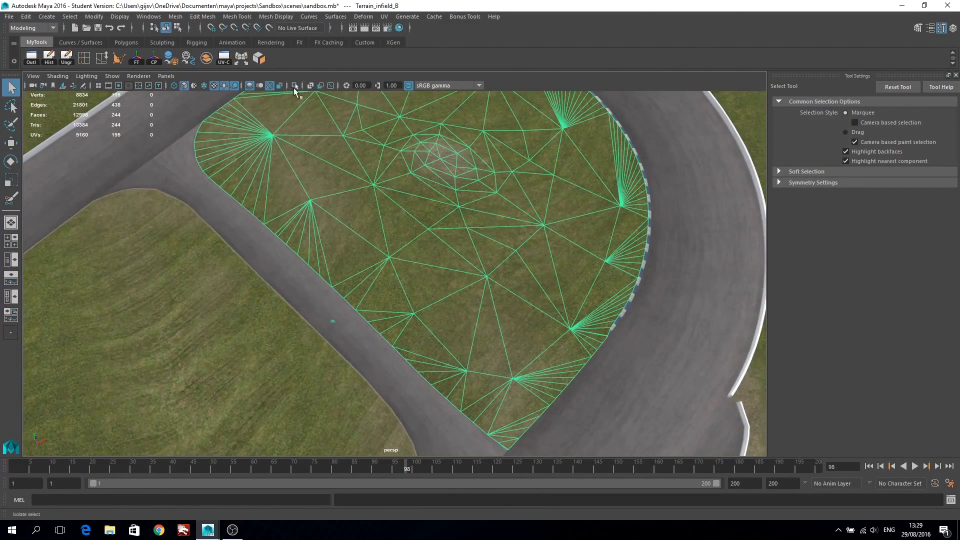
- Isolate the terrain and convert its border edges into the curve polyToCurve1
click(294, 89)
right_drag(429, 240, 429, 213)
click(82, 42)
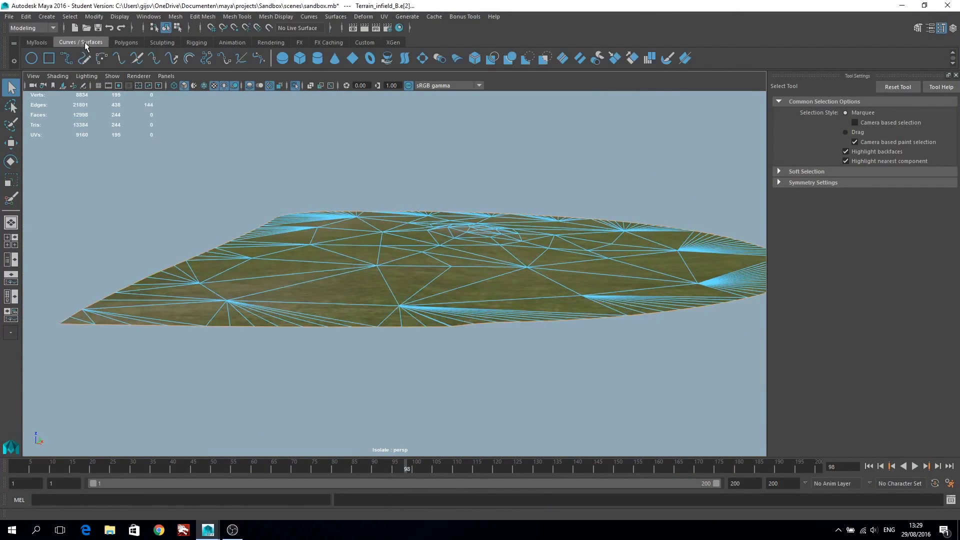
click(94, 17)
click(346, 301)
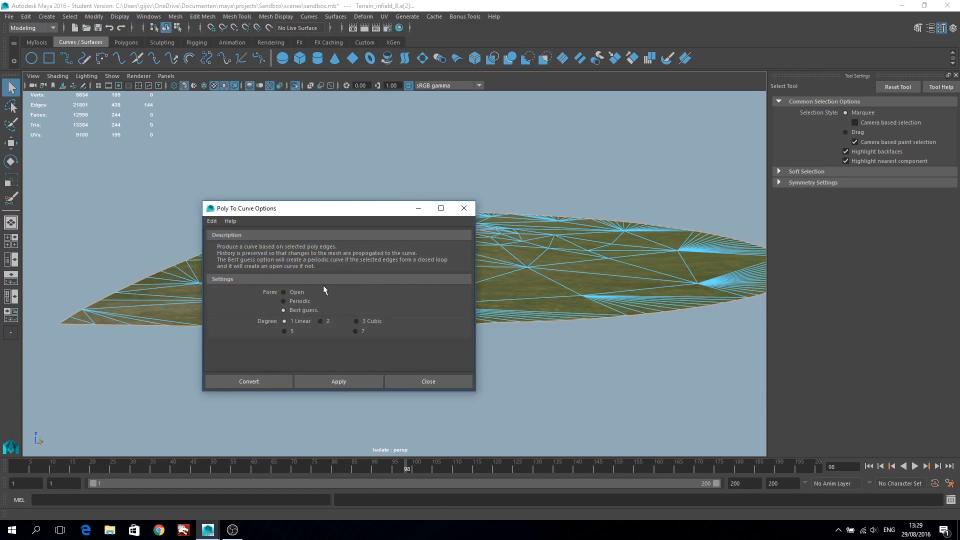
click(326, 381)
click(464, 208)
- Create a first offset curve and nudge its offset outward past the edge
alt+drag(394, 317, 381, 248)
click(188, 59)
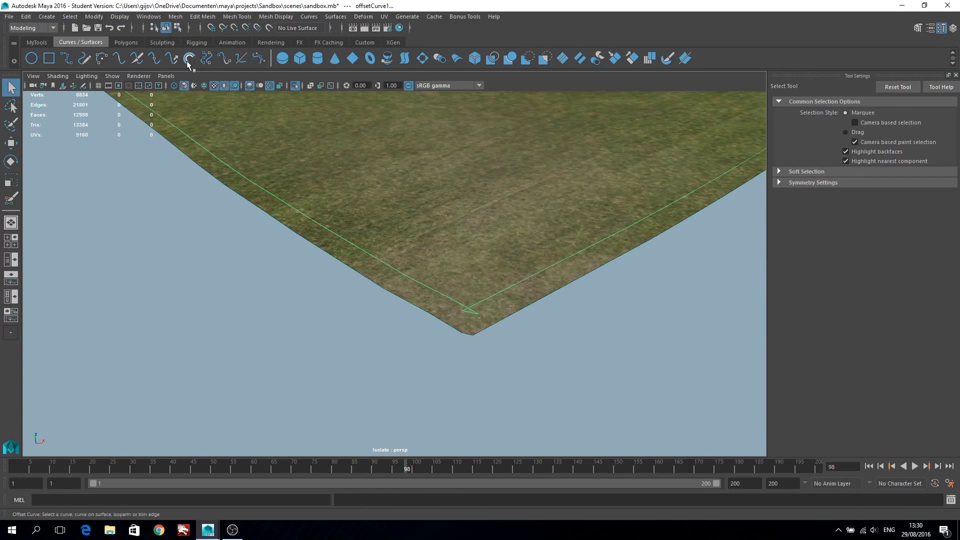
key(ctrl+a)
drag(899, 187, 893, 188)
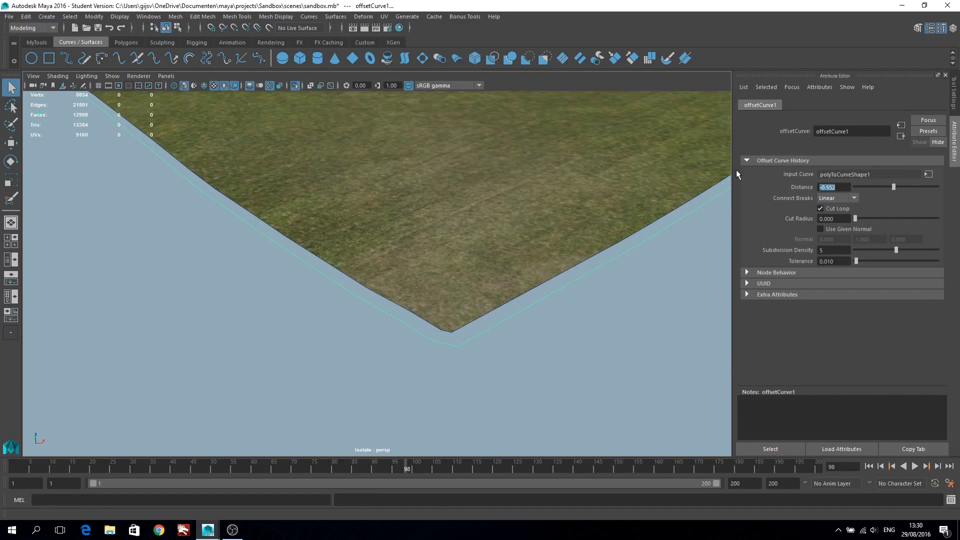
click(36, 42)
- Offset polyToCurve1 again with a distance of 0.3
click(31, 57)
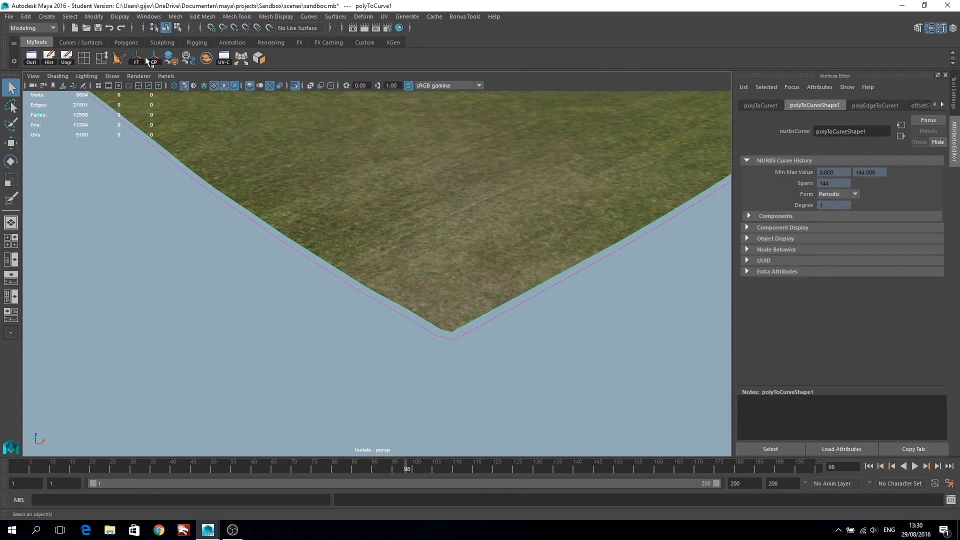
click(81, 42)
click(189, 59)
text(0.3)
key(Return)
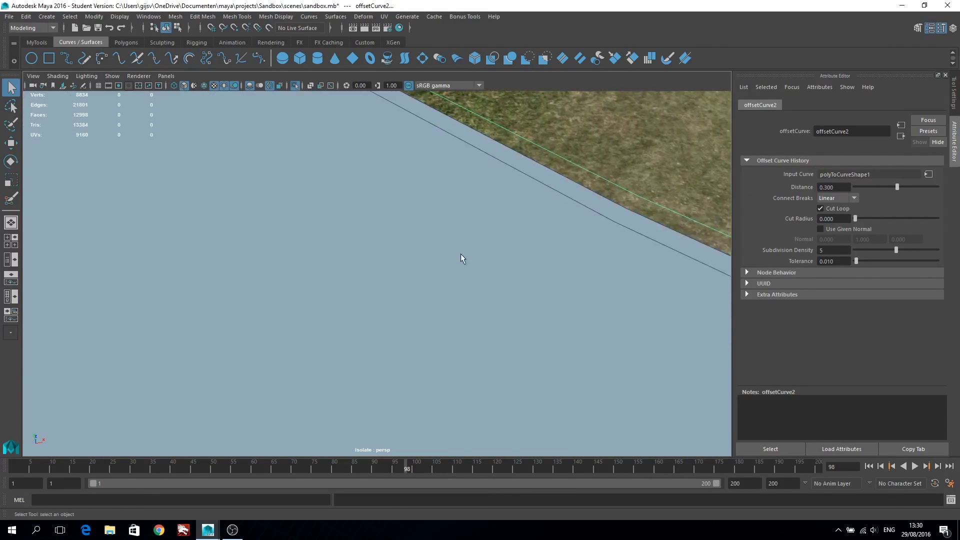
- Select both offset curves in the Outliner and open Loft Options
alt+middle_drag(460, 253, 332, 194)
click(36, 42)
click(31, 57)
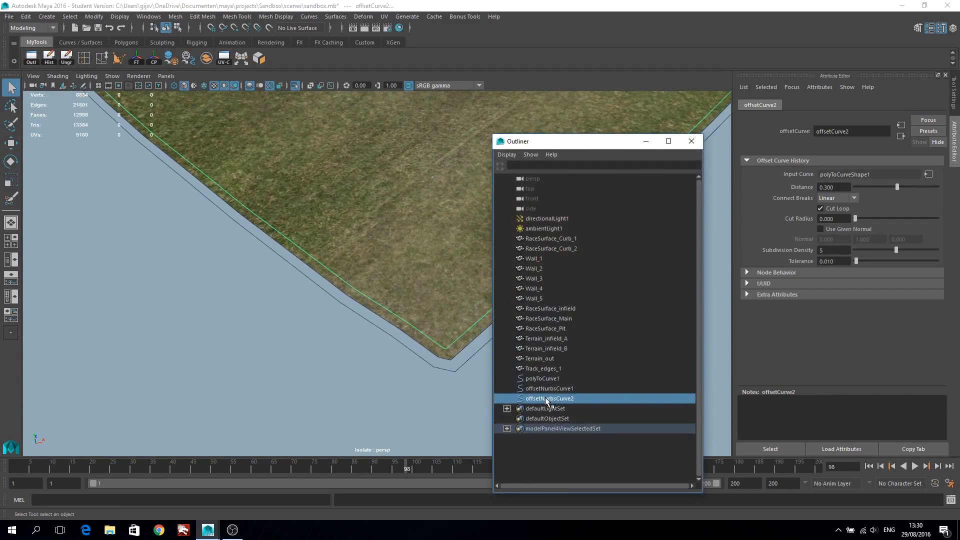
drag(547, 398, 549, 388)
double_click(410, 60)
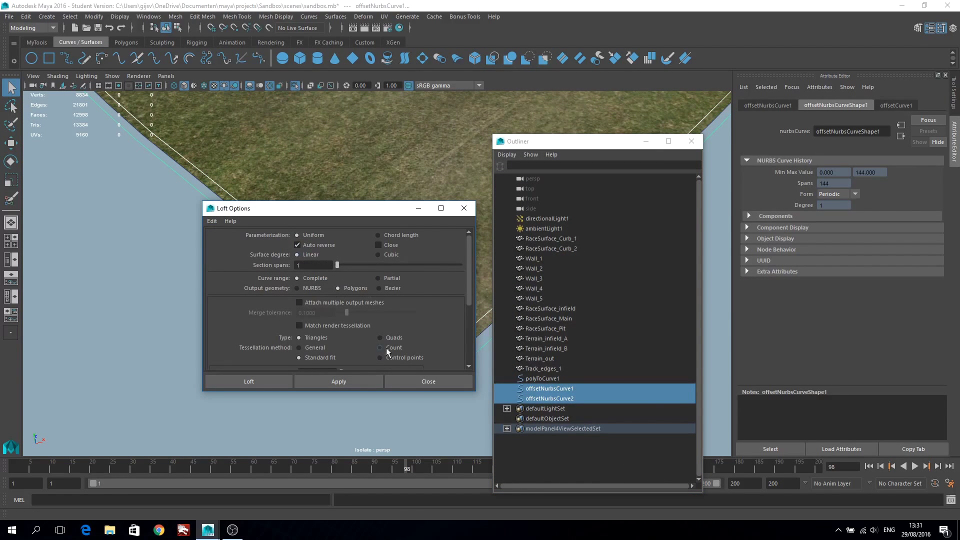
- Loft the two offset curves into the strip loftedSurface1
click(338, 381)
click(428, 381)
scroll(429, 332, up, 5)
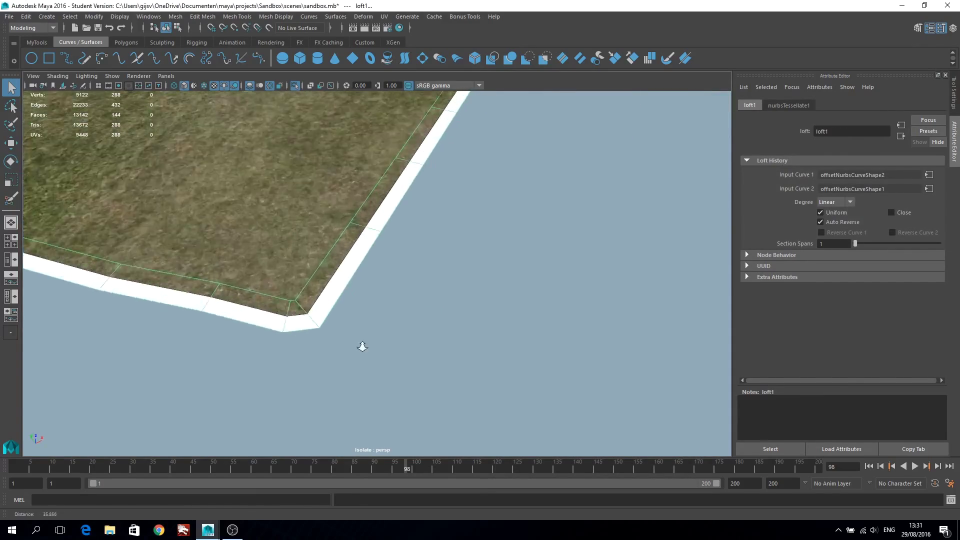
right_drag(228, 241, 227, 280)
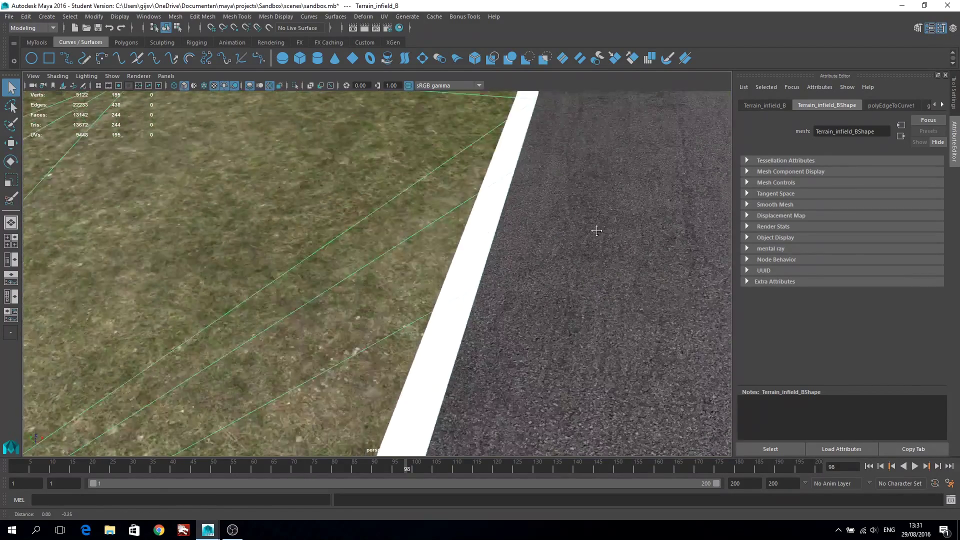
- Isolate the lofted strip and insert a lengthwise edge loop
click(506, 318)
key(ctrl+1)
alt+middle_drag(511, 290, 216, 148)
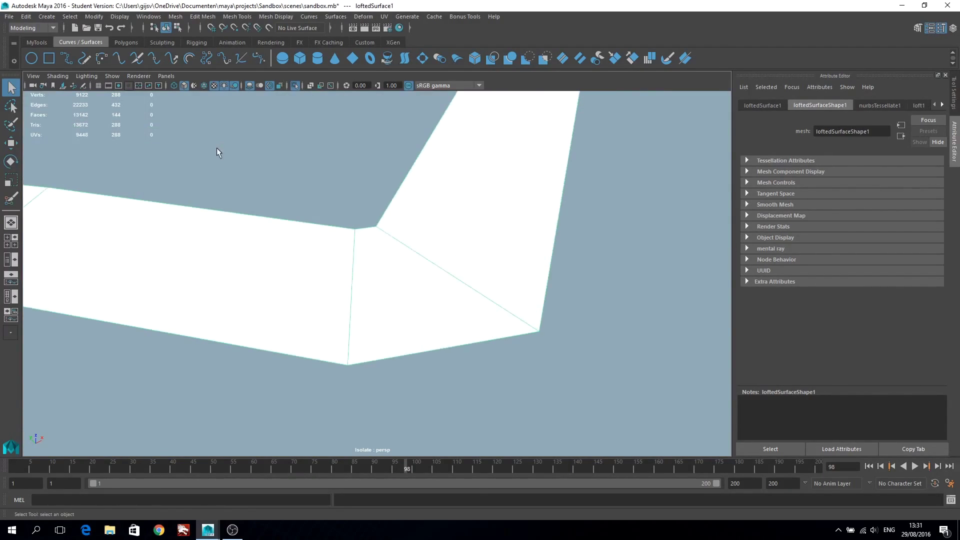
right_click(433, 267)
click(37, 42)
click(84, 58)
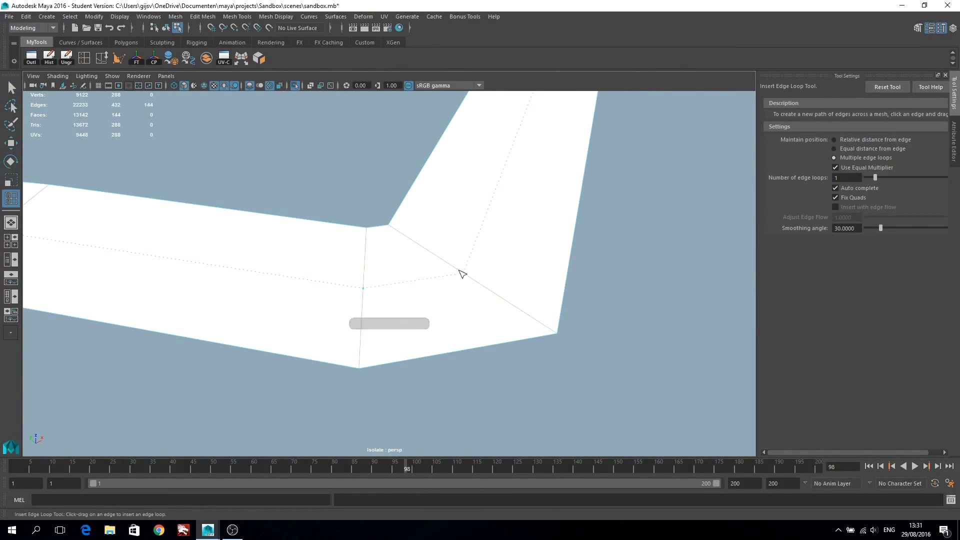
key(ctrl+1)
- Select the edge loop along the strip, with RaceSurface_Main as the reference surface
alt+drag(514, 231, 478, 172)
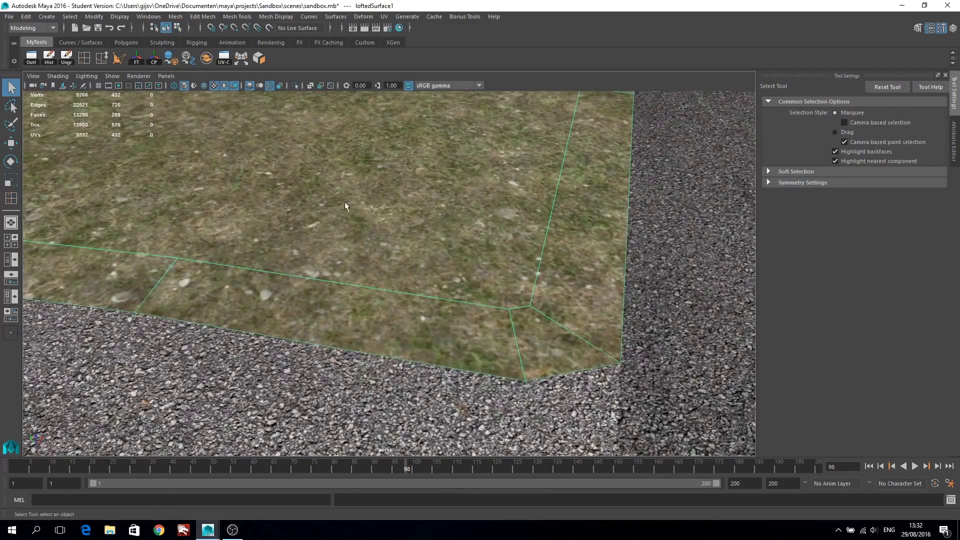
key(ctrl+1)
right_drag(498, 195, 500, 165)
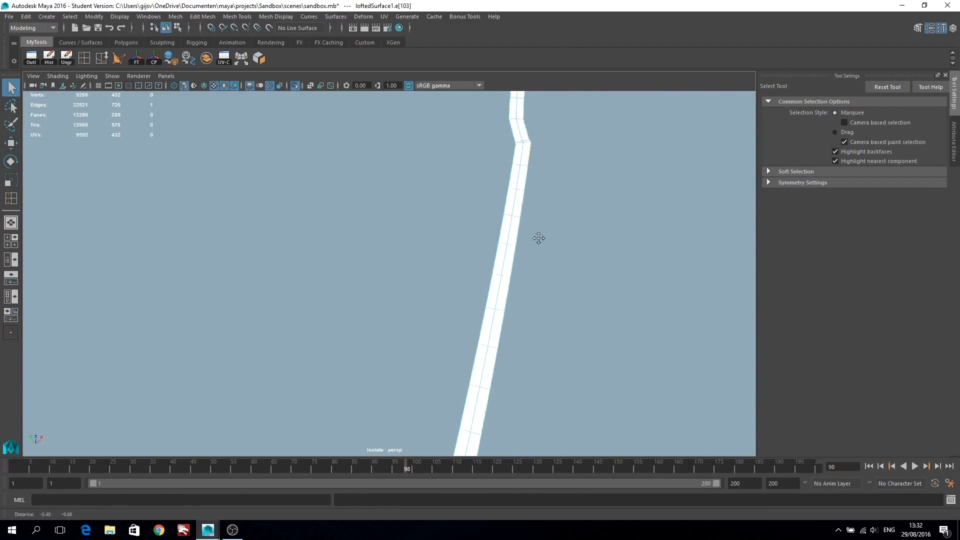
click(520, 235)
key(ctrl+1)
click(593, 241)
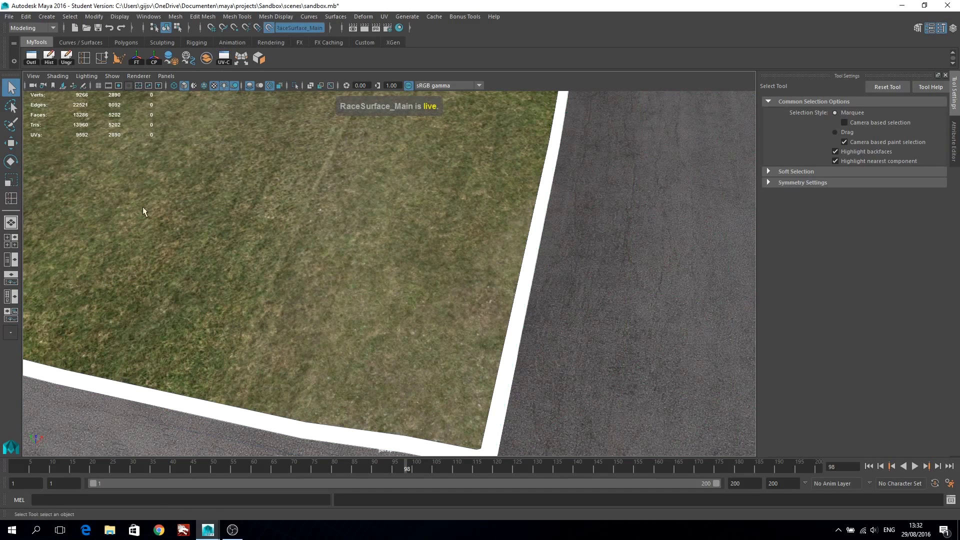
key(ctrl+1)
click(506, 350)
mouse_move(506, 349)
alt+mouse_down()
mouse_move(480, 268)
mouse_move(389, 365)
mouse_move(430, 218)
alt+mouse_up()
double_click(473, 273)
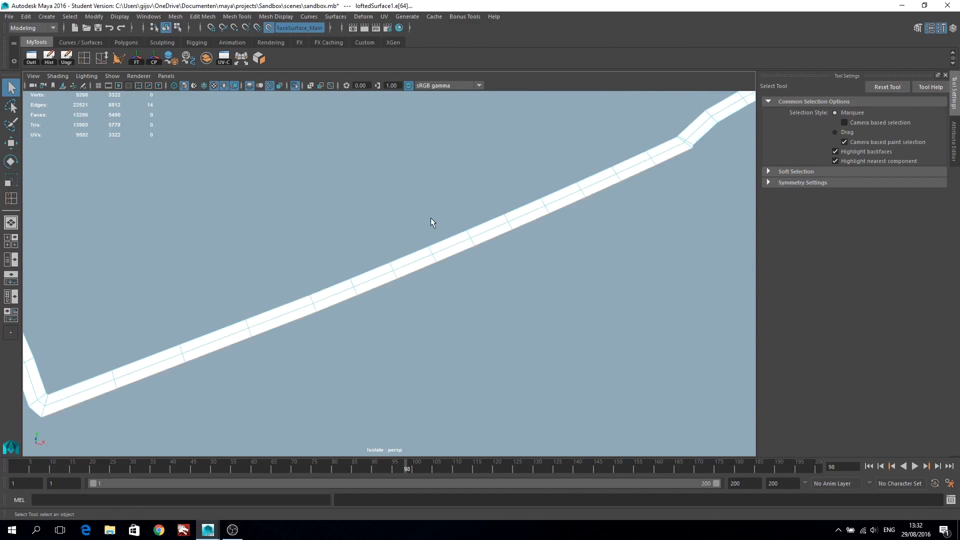
mouse_move(431, 217)
alt+right_down()
mouse_move(446, 203)
mouse_move(297, 86)
alt+right_up()
click(294, 86)
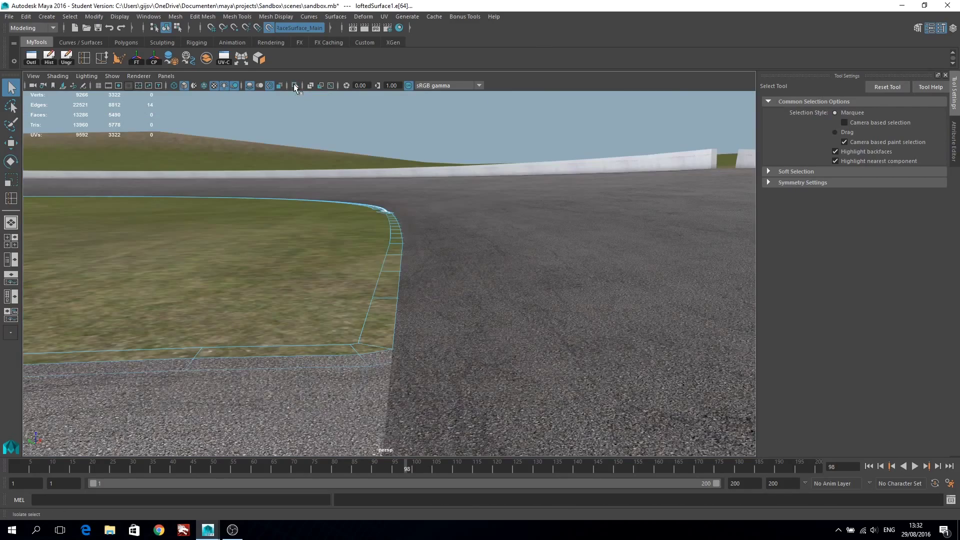
- Move the selected edge loop onto the road edge
key(w)
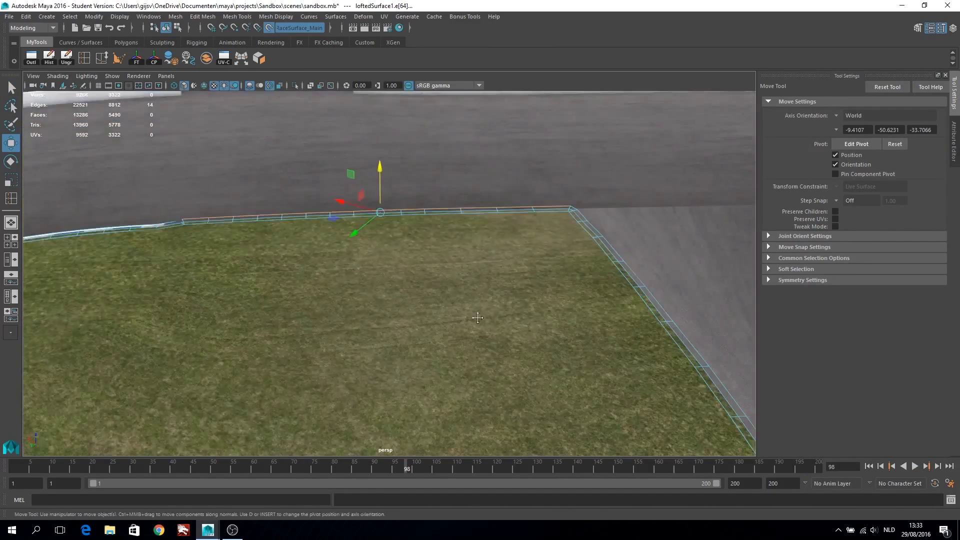
alt+drag(479, 282, 552, 300)
mouse_move(553, 300)
alt+right_down()
mouse_move(538, 270)
mouse_move(479, 236)
alt+right_up()
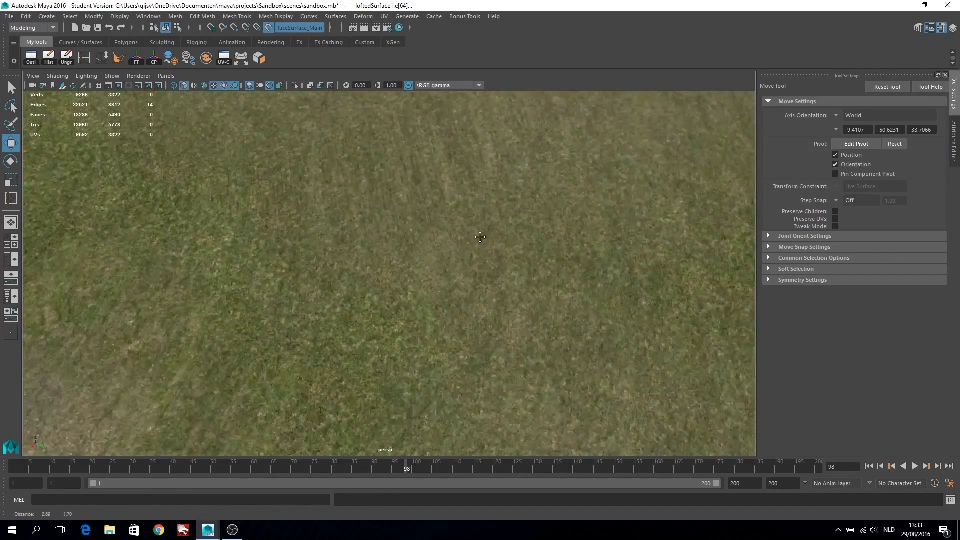
scroll(480, 237, down, 3)
key(q)
right_drag(394, 242, 480, 223)
- Select another strip edge and move it to fit the road
key(ctrl+1)
alt+drag(493, 305, 603, 169)
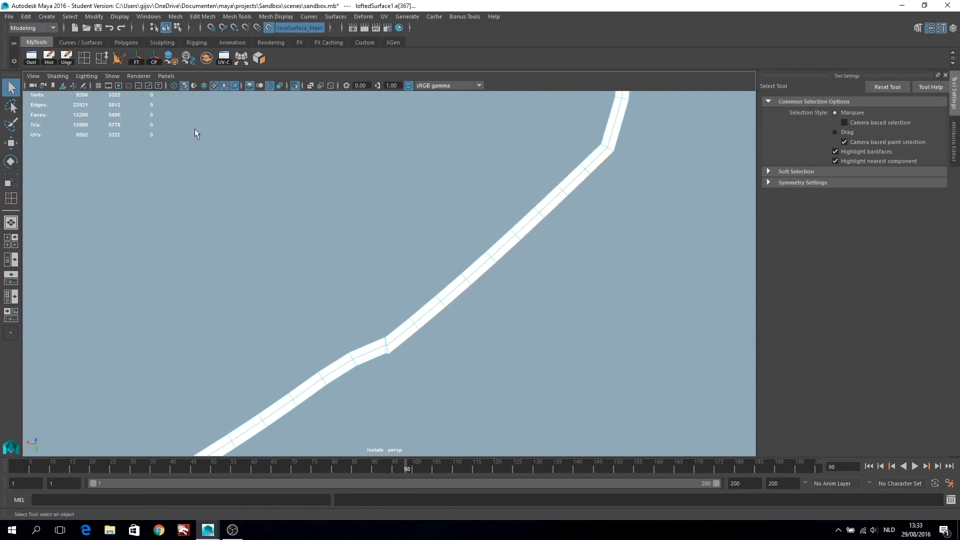
key(ctrl+1)
key(w)
mouse_move(428, 184)
alt+mouse_down()
mouse_move(461, 146)
mouse_move(396, 228)
alt+mouse_up()
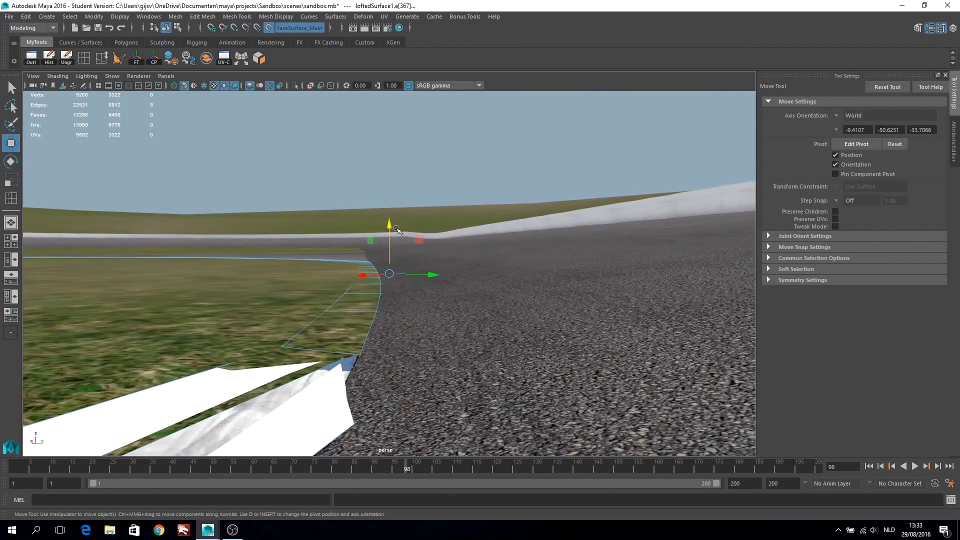
alt+drag(547, 282, 407, 300)
- Delete construction history and rename loftedSurface1 to Track_edgers_2
key(q)
click(31, 57)
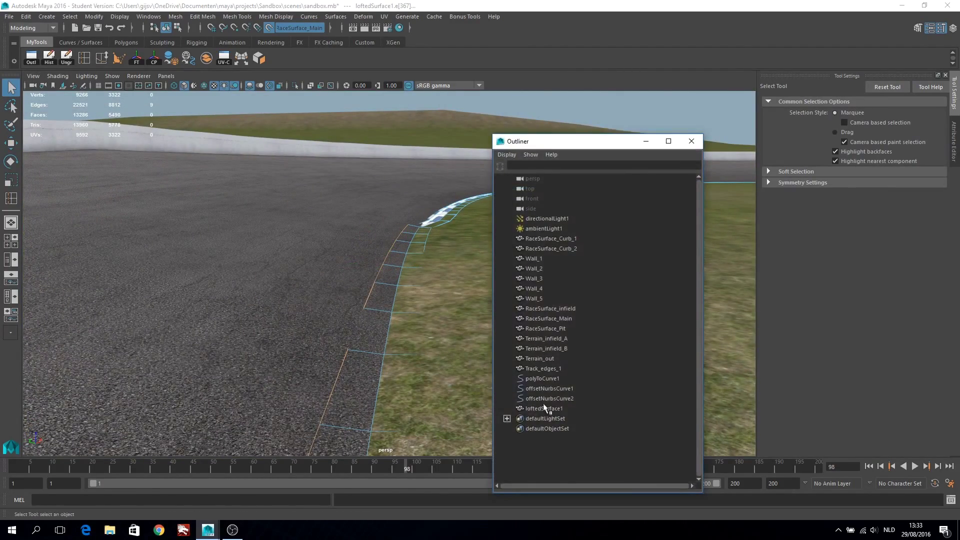
drag(571, 140, 633, 140)
click(48, 59)
key(Delete)
double_click(601, 370)
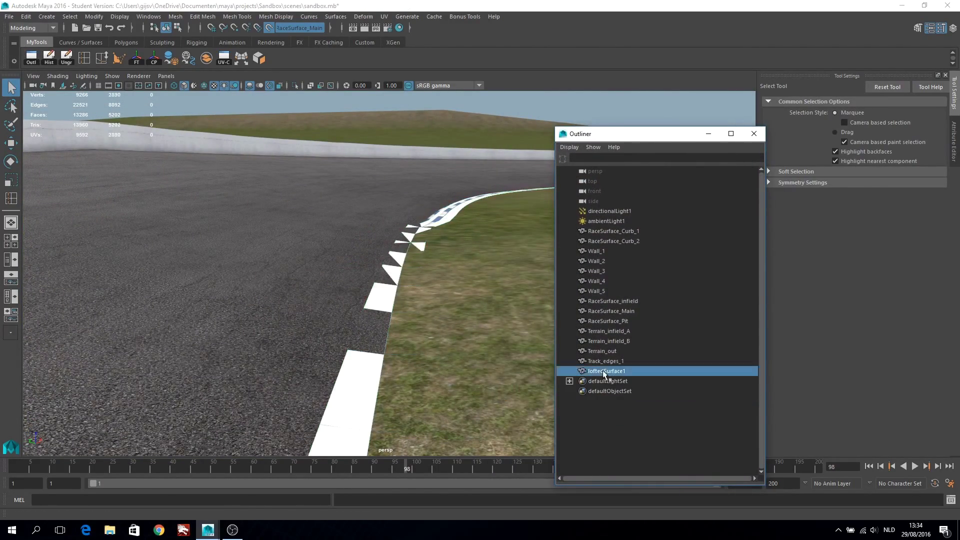
text(Track_edg)
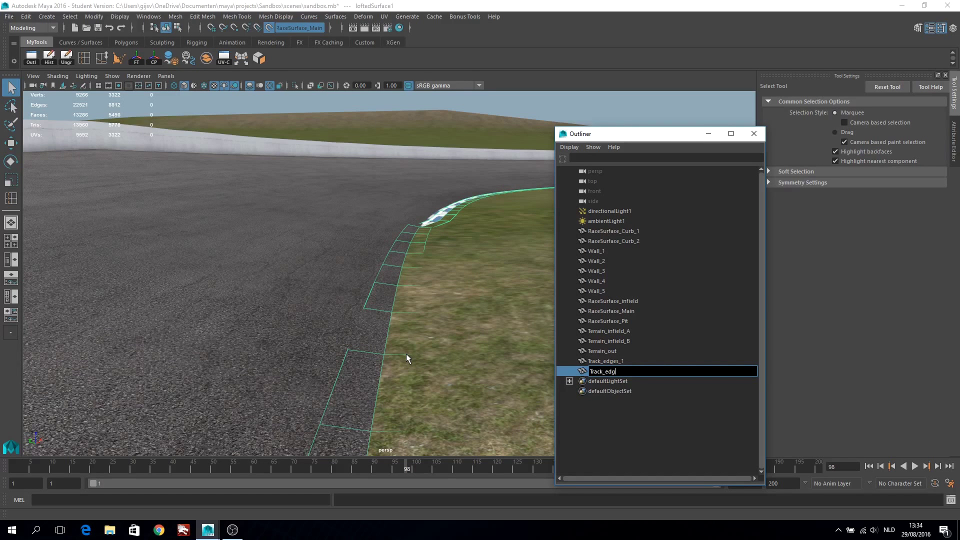
text(ers_2)
key(Return)
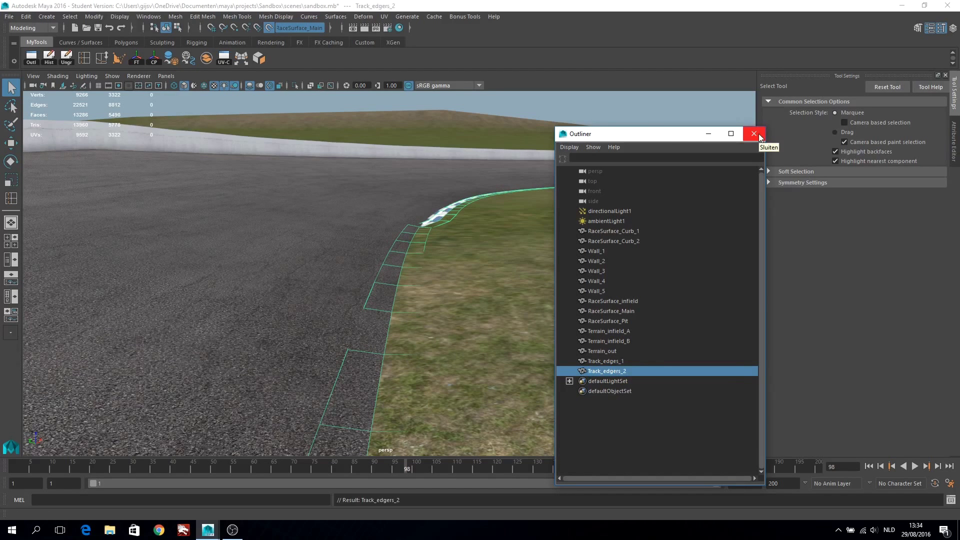
- Raise the strip by setting Translate Z to 0.01
click(754, 133)
click(953, 207)
text(1)
key(Return)
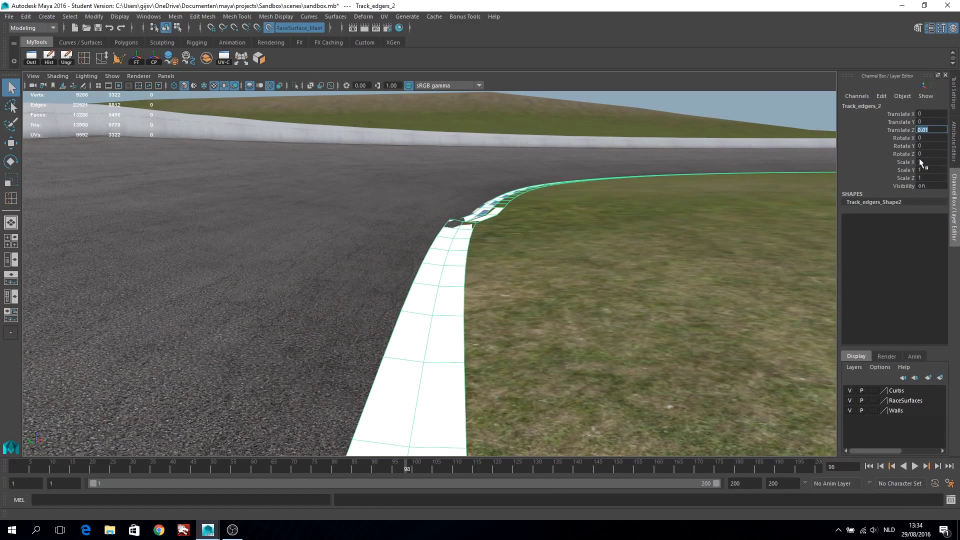
- Assign the existing phong1 curb material and bring up the UV Editor
right_click(436, 241)
click(506, 518)
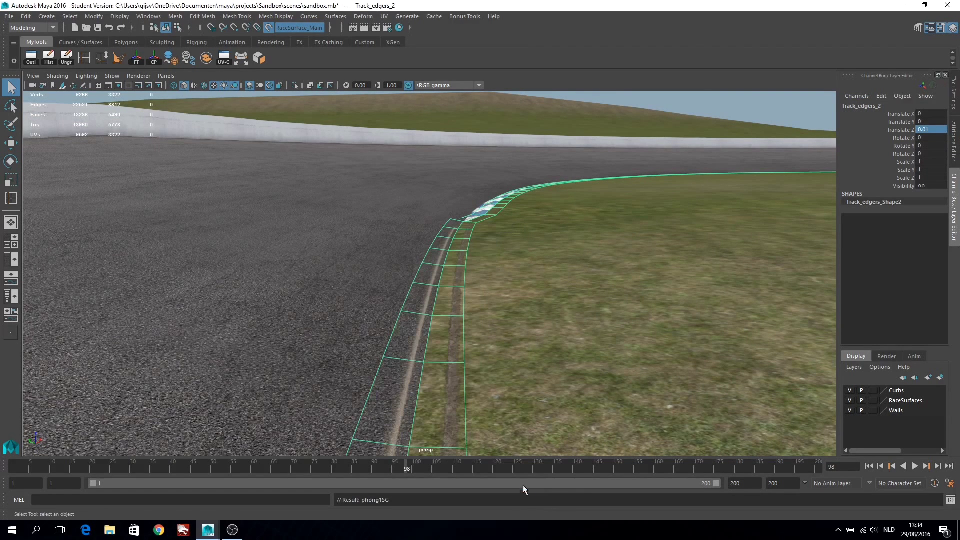
click(308, 61)
- Move and sew the strip's UVs, rotate the shell horizontal and move it onto the curb texture
drag(350, 101, 725, 147)
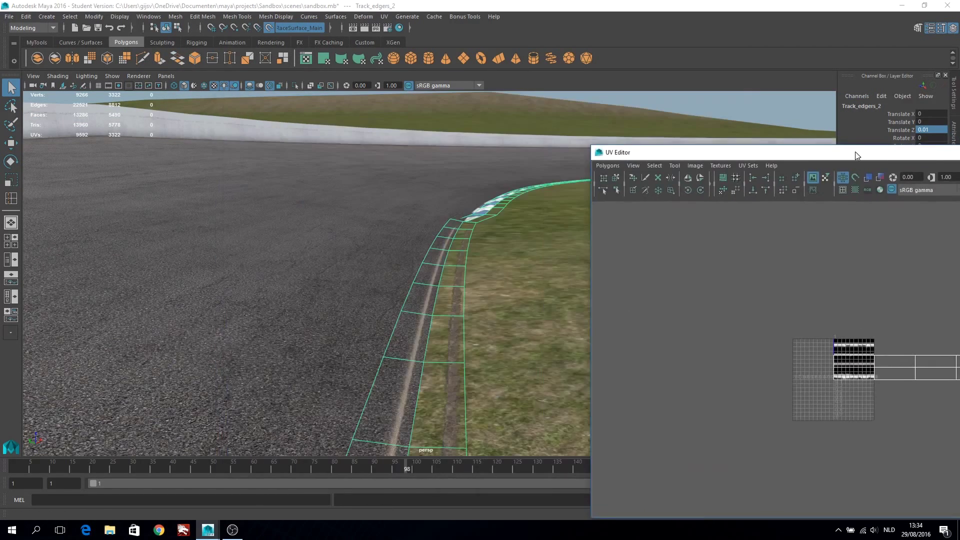
click(547, 153)
right_click(784, 341)
alt+drag(479, 320, 376, 383)
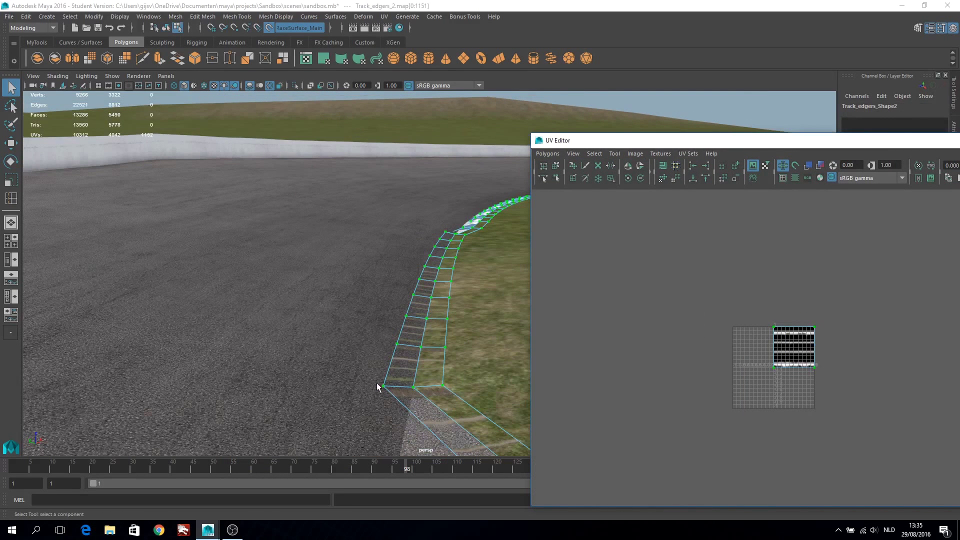
click(548, 154)
click(574, 496)
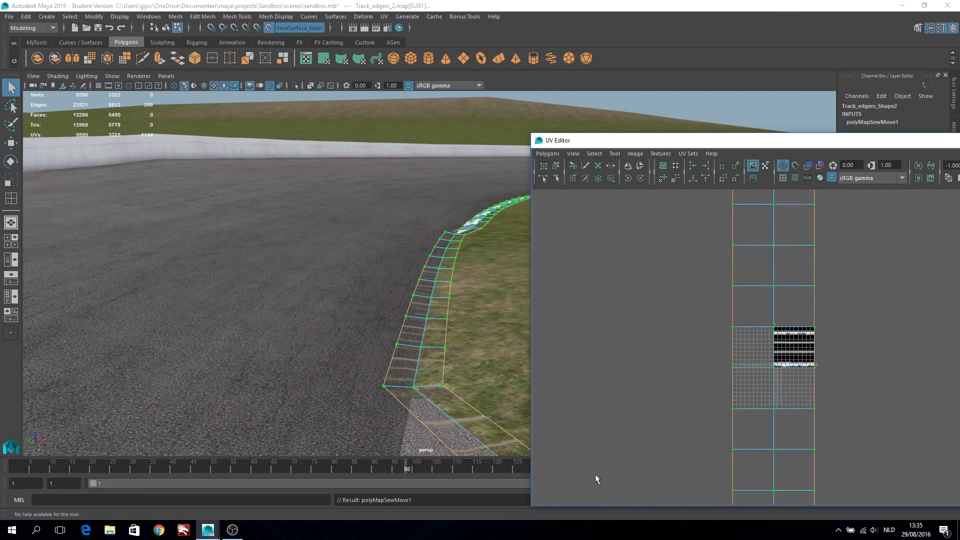
drag(816, 401, 727, 219)
click(628, 178)
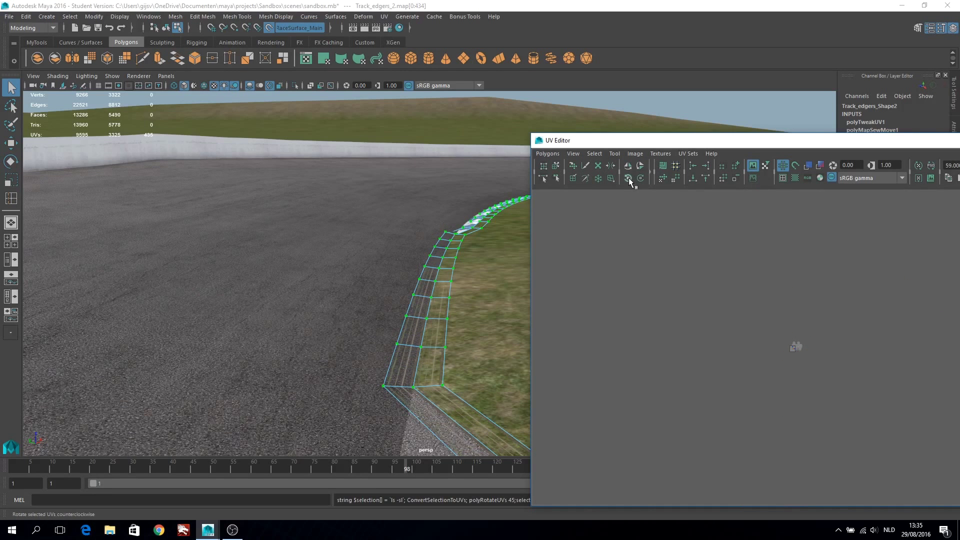
key(w)
drag(792, 194, 787, 295)
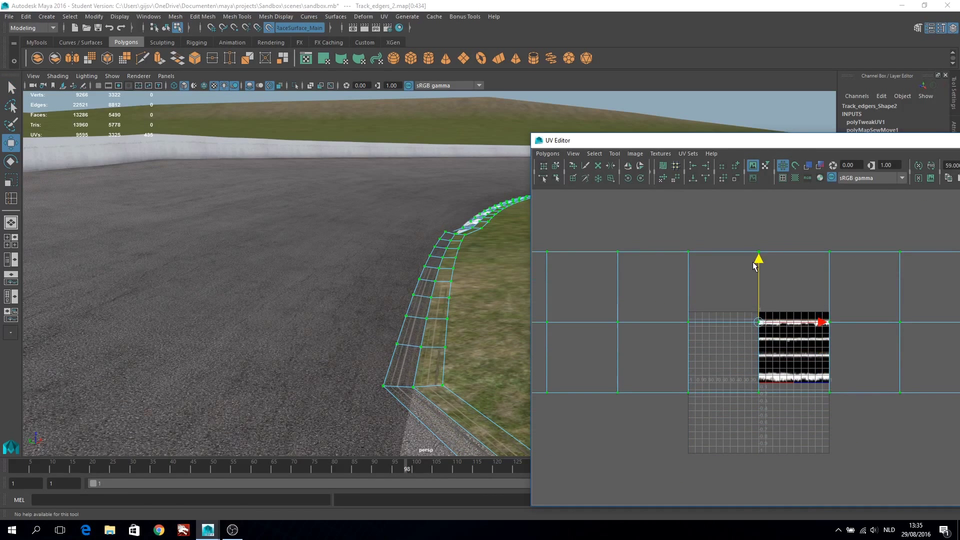
- Unfold the strip's UVs, then scale and move the shell down onto the white texture band
click(547, 154)
click(639, 386)
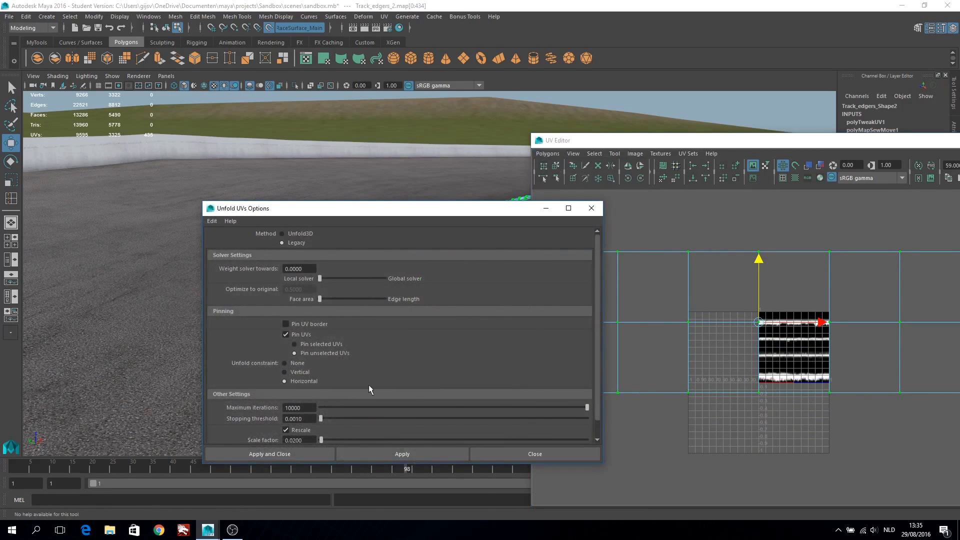
scroll(367, 384, down, 2)
click(408, 454)
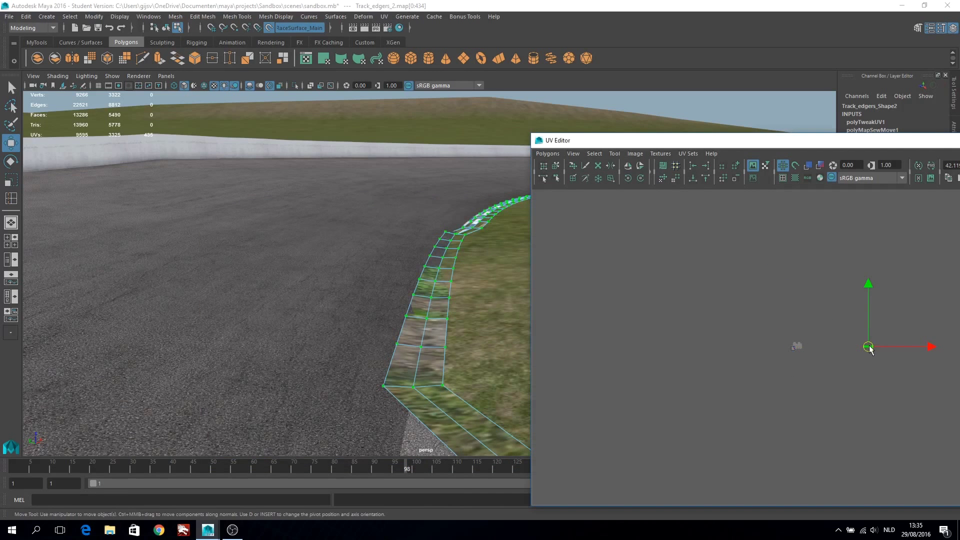
key(f)
scroll(772, 284, up, 3)
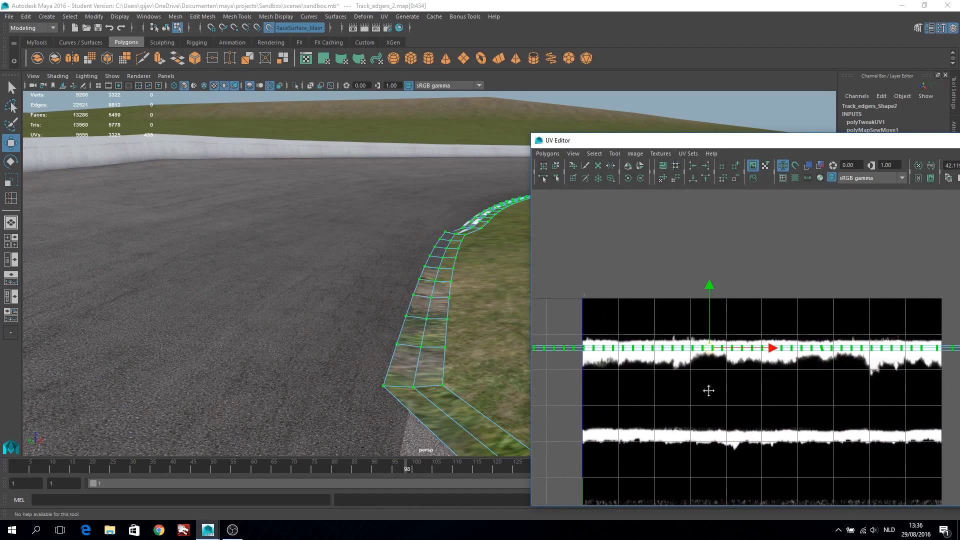
key(r)
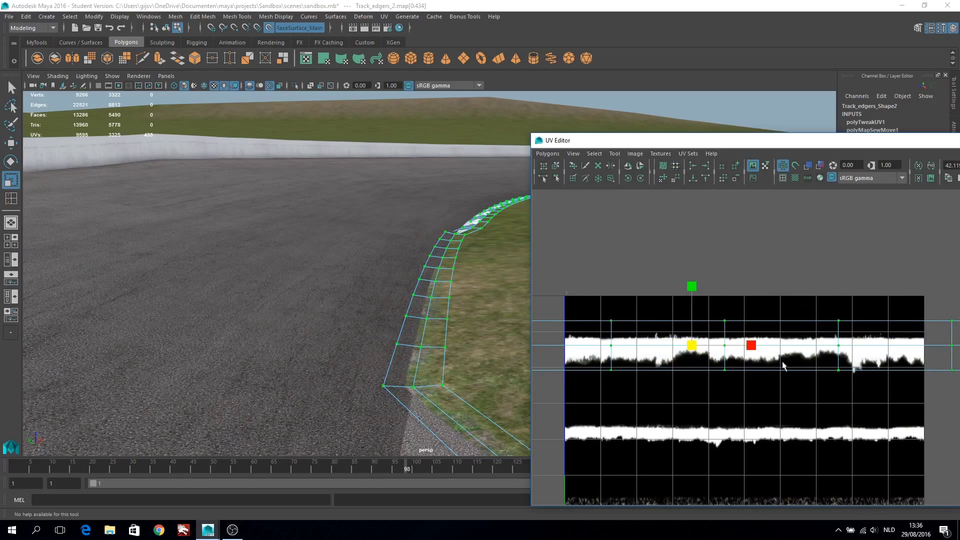
key(w)
drag(691, 286, 688, 347)
- Pan to the UV strip, rescale it, and move the UV Editor window aside
scroll(690, 375, up, 2)
scroll(385, 325, up, 3)
scroll(420, 349, up, 3)
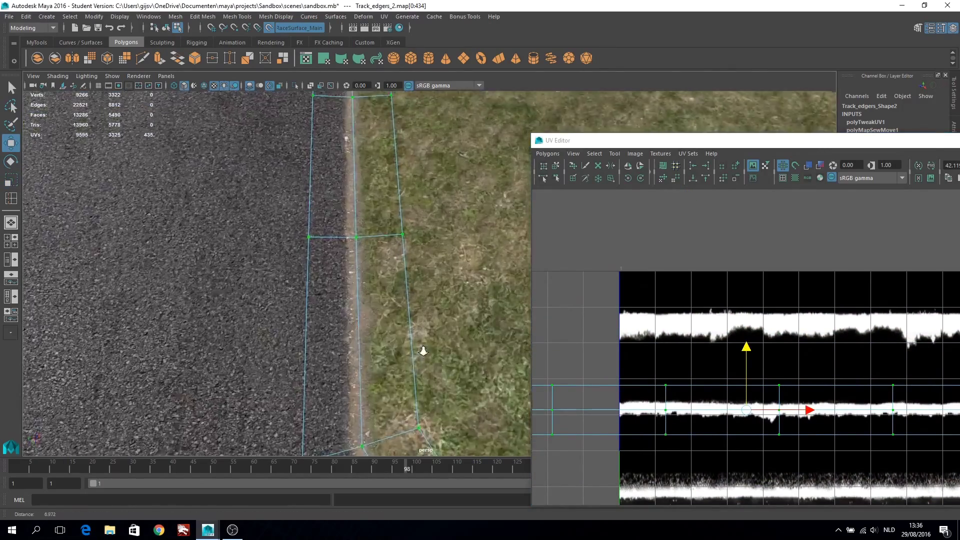
scroll(420, 348, up, 3)
alt+middle_drag(718, 445, 757, 322)
key(r)
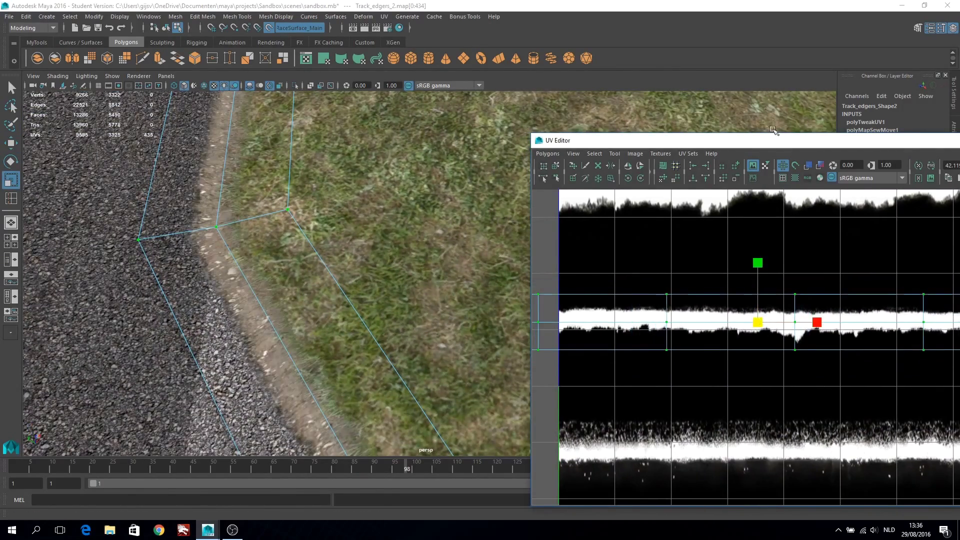
drag(773, 130, 667, 111)
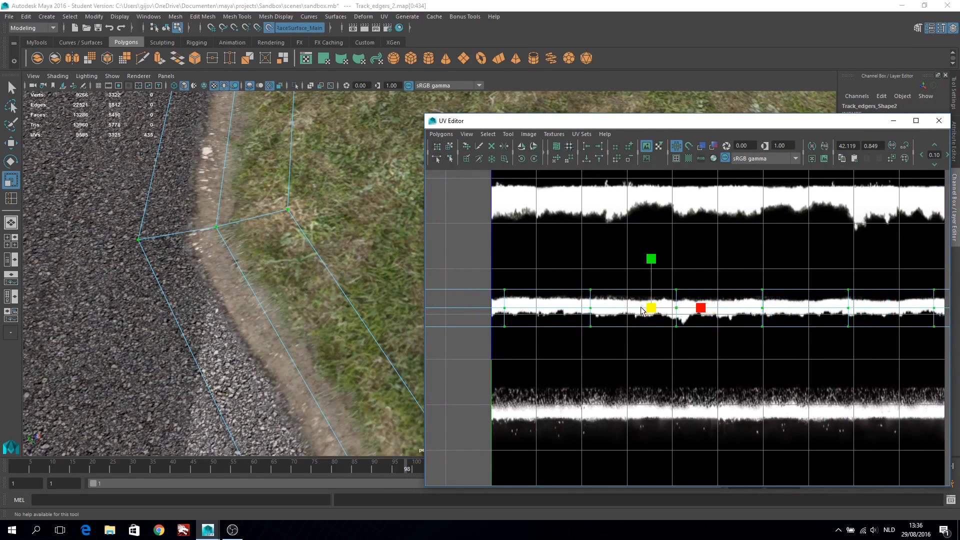
mouse_move(600, 120)
mouse_down()
mouse_move(511, 131)
mouse_move(400, 118)
mouse_up()
click(941, 28)
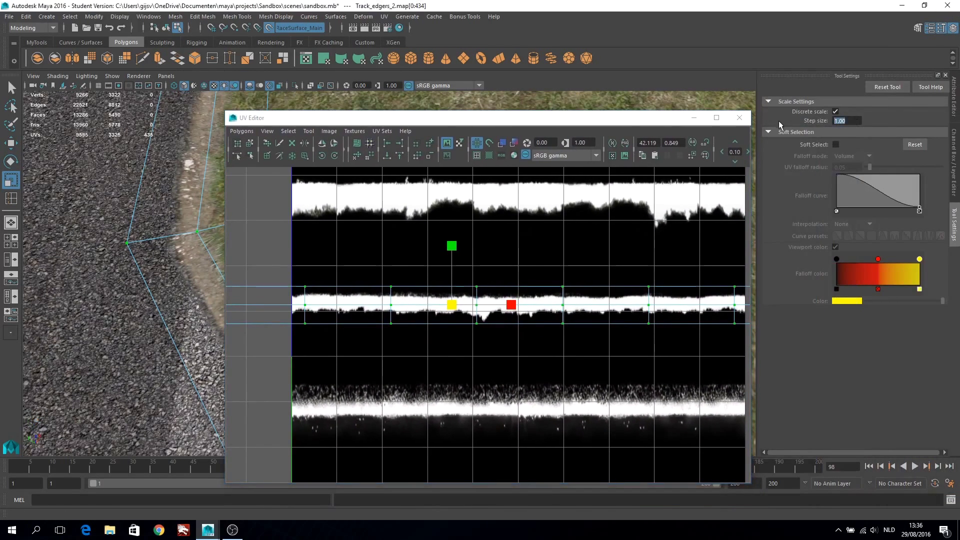
- Turn off discrete scaling and select the corner edge of the Track_edgers_2 strip
click(835, 111)
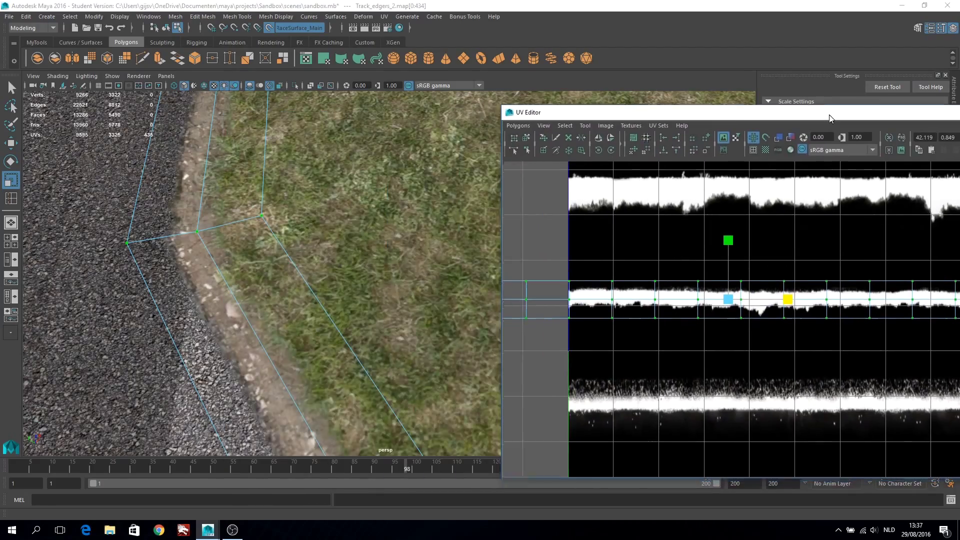
right_drag(237, 223, 316, 205)
alt+drag(316, 205, 493, 272)
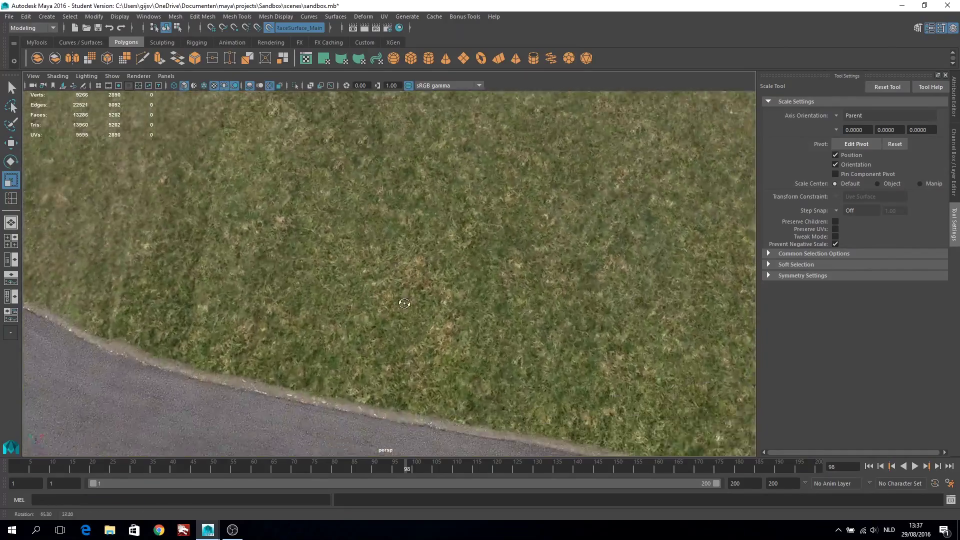
mouse_move(494, 271)
alt+mouse_down()
mouse_move(610, 339)
mouse_move(595, 261)
alt+mouse_up()
click(732, 273)
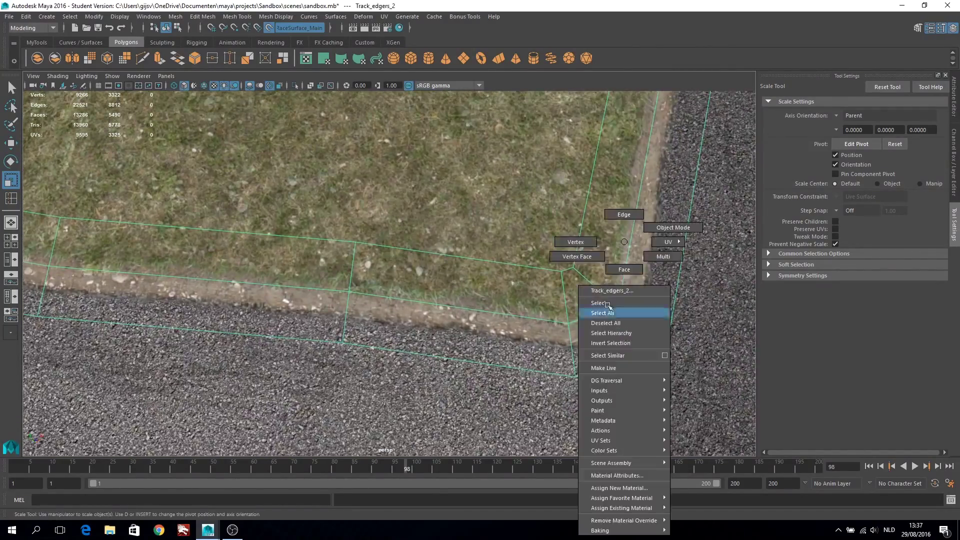
right_drag(621, 268, 622, 280)
click(305, 58)
mouse_move(590, 101)
mouse_down()
mouse_move(205, 64)
mouse_move(586, 120)
mouse_up()
key(f)
key(f)
click(281, 322)
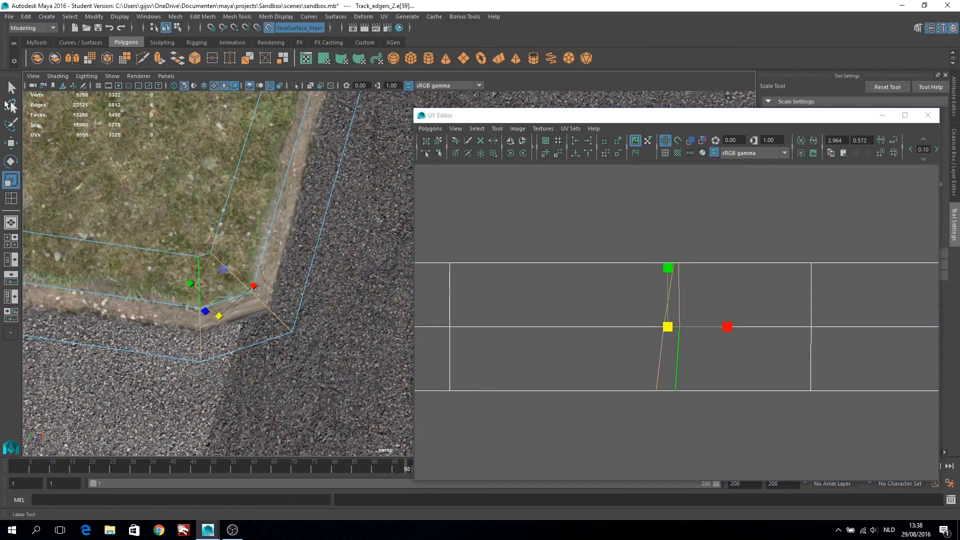
- Split the UVs at the corner edge, unfold the corner piece, and return to object selection
click(430, 128)
click(457, 436)
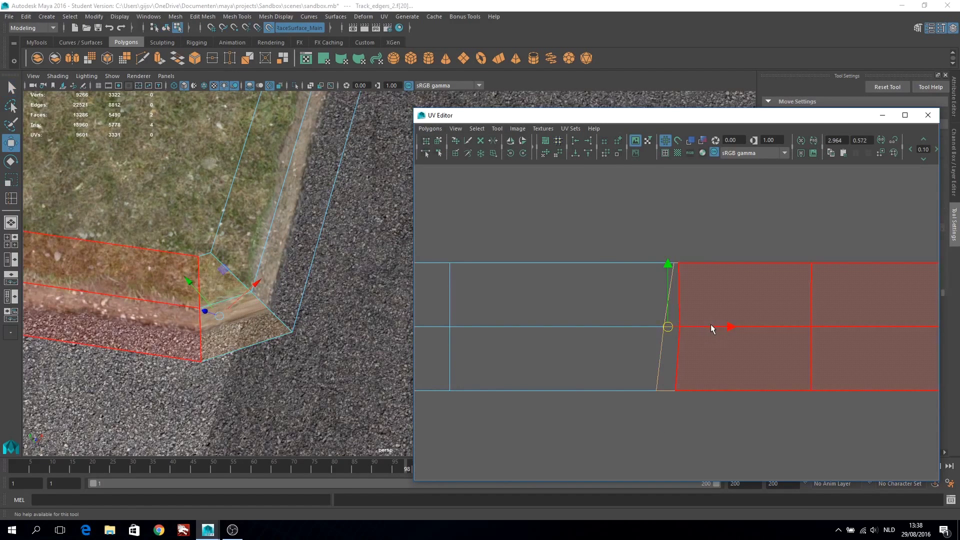
click(430, 128)
ctrl+right_click(665, 352)
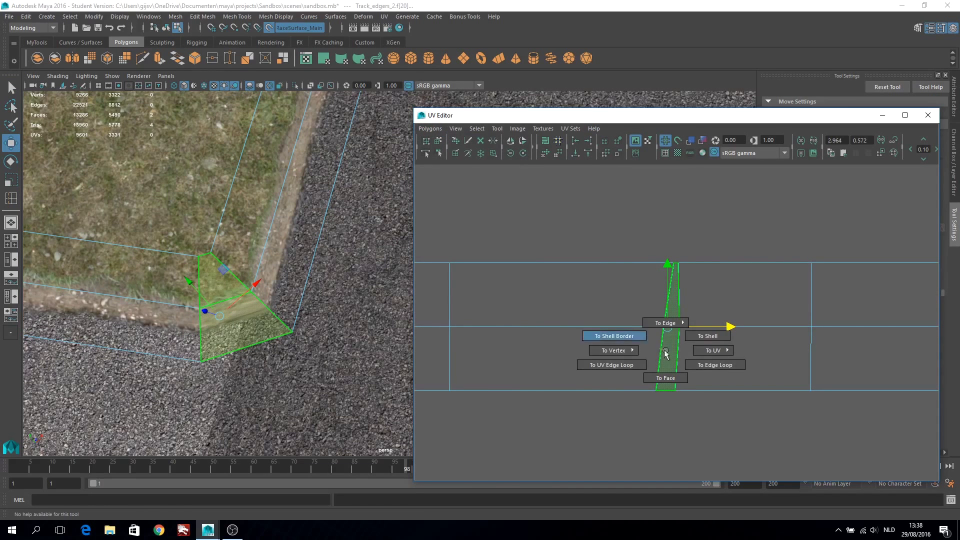
click(429, 129)
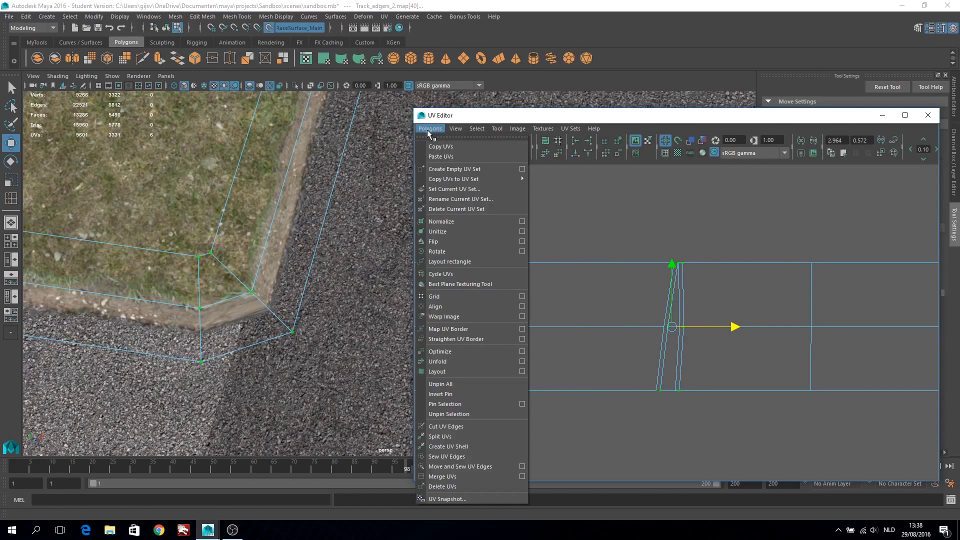
click(520, 360)
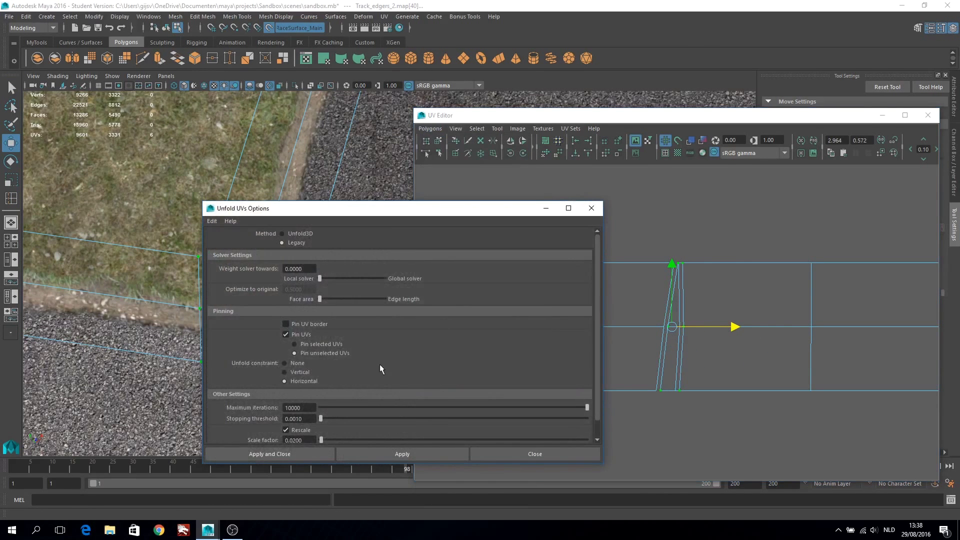
click(407, 453)
drag(833, 123, 745, 133)
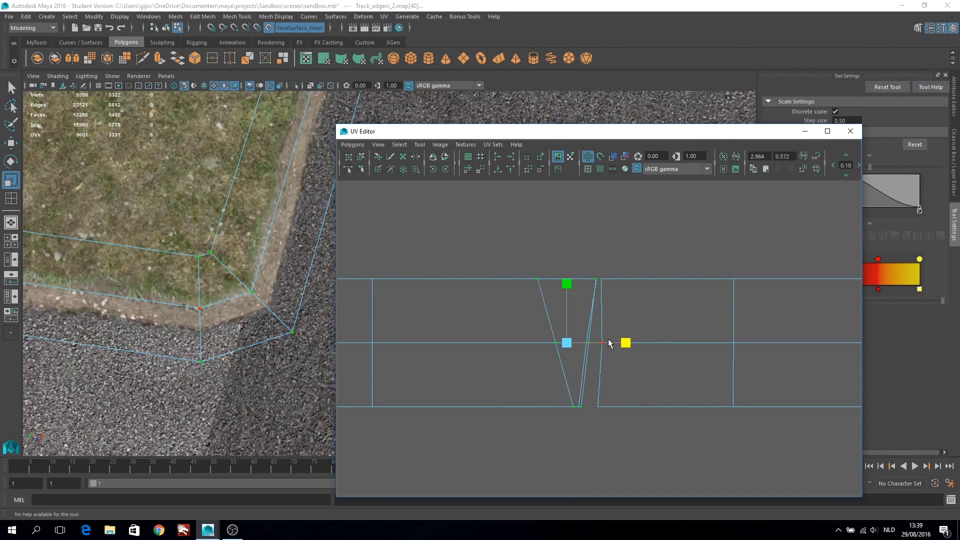
right_click(247, 288)
click(280, 235)
- Close the UV Editor and select the Track_edgers_2 strip in the viewport
key(f)
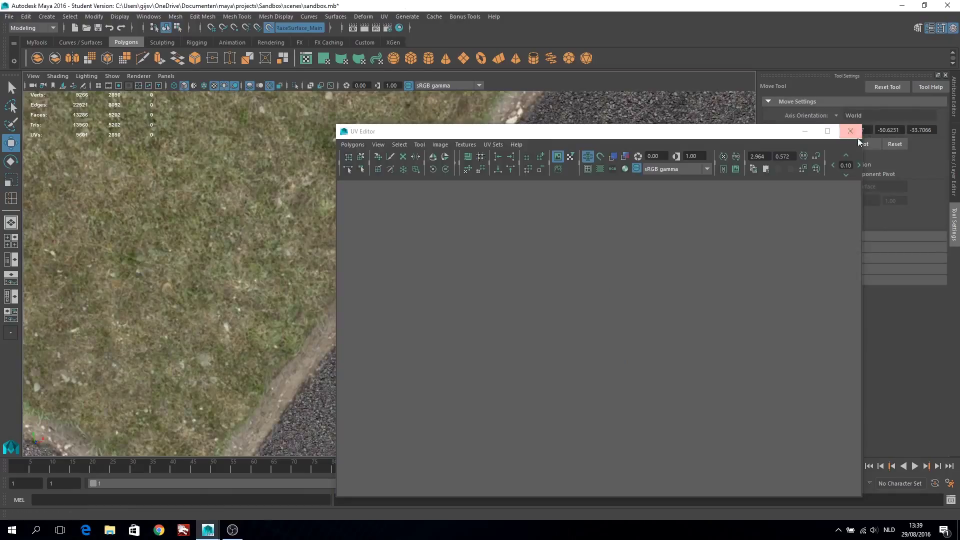
click(850, 131)
scroll(514, 246, up, 3)
scroll(530, 255, up, 3)
scroll(550, 265, up, 3)
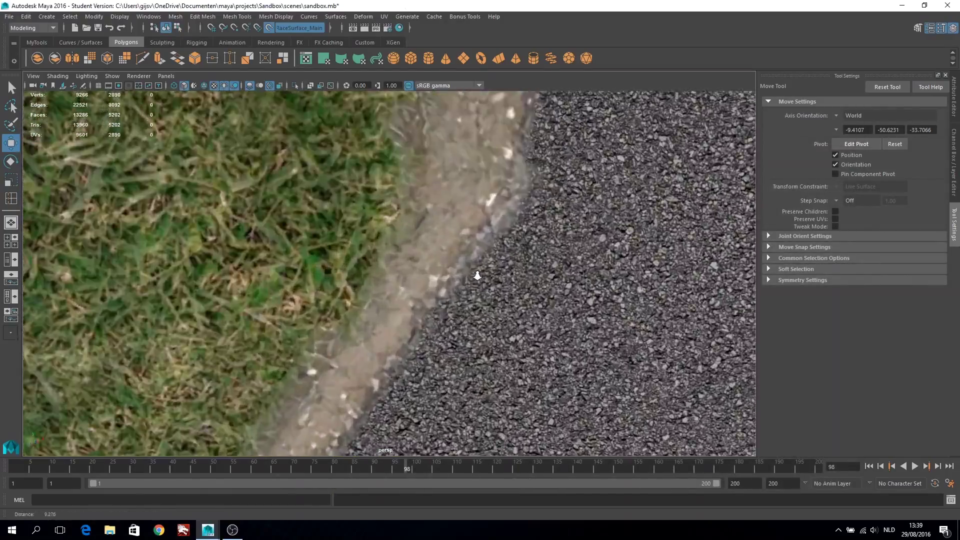
scroll(570, 275, up, 2)
click(579, 279)
scroll(550, 310, down, 3)
scroll(474, 395, down, 3)
scroll(549, 450, down, 3)
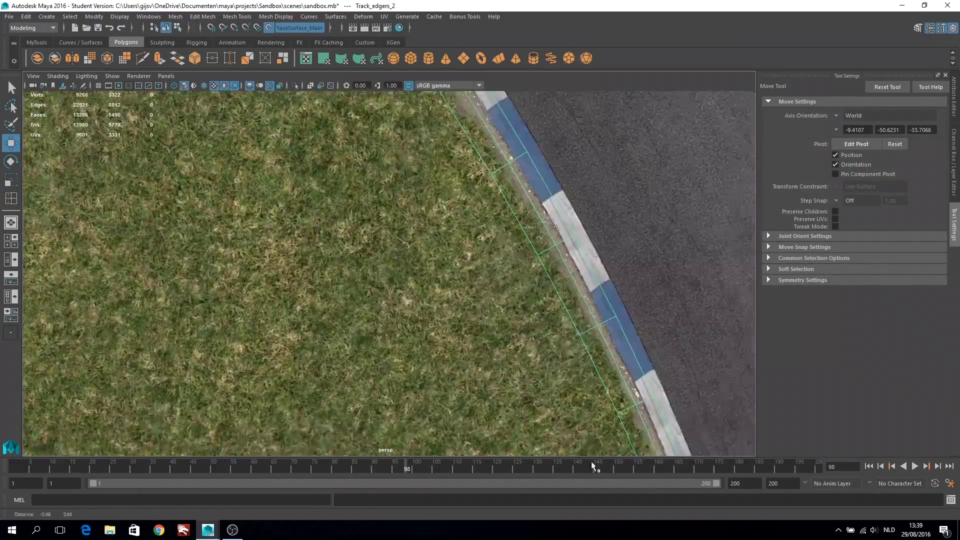
scroll(391, 225, down, 3)
scroll(390, 225, up, 3)
scroll(415, 263, up, 2)
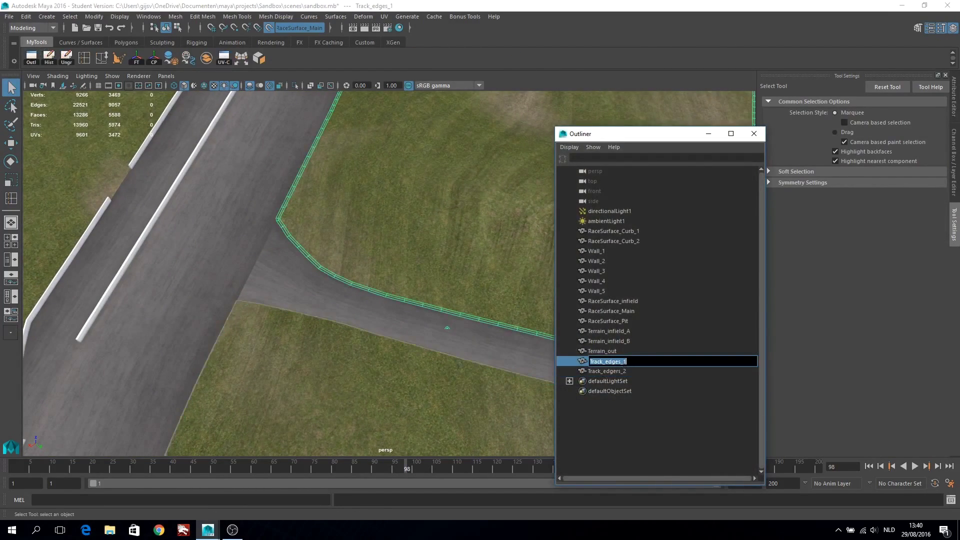
- Combine both track-edge strips into Track_edges_1 and select RaceSurface_Curb_1 through Track_edges_1
ctrl+click(604, 370)
click(175, 17)
click(195, 33)
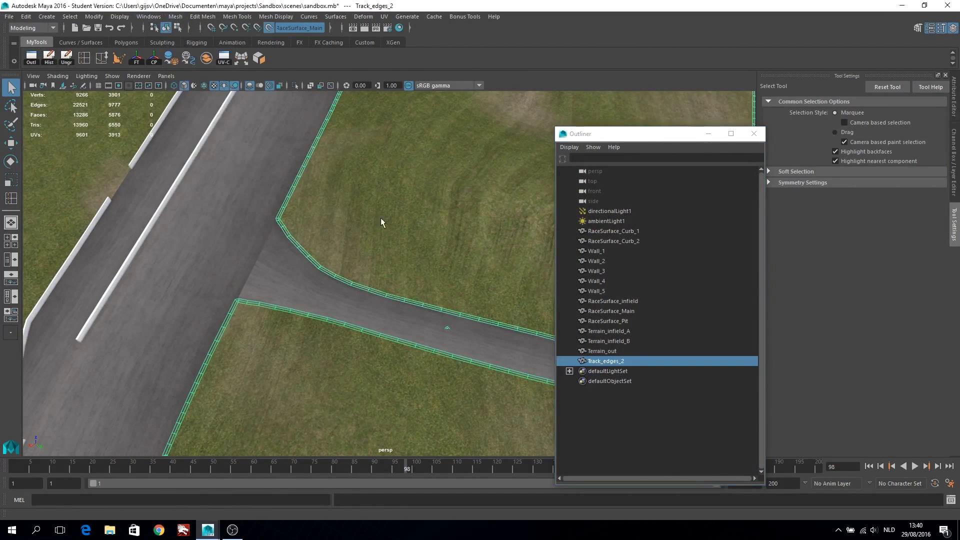
key(Return)
shift+click(599, 232)
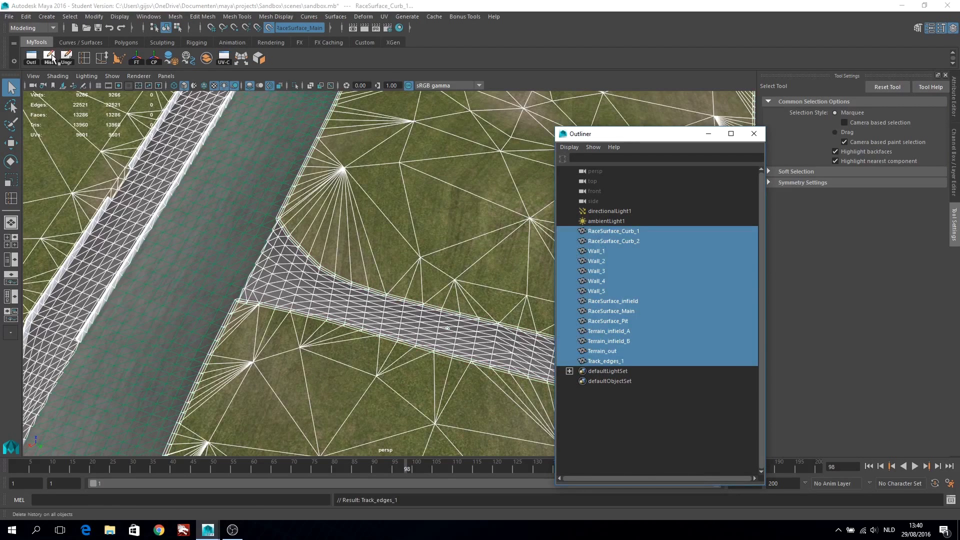
- Export the selected track meshes to Sandbox.fbx through the Game Exporter
click(9, 17)
click(38, 98)
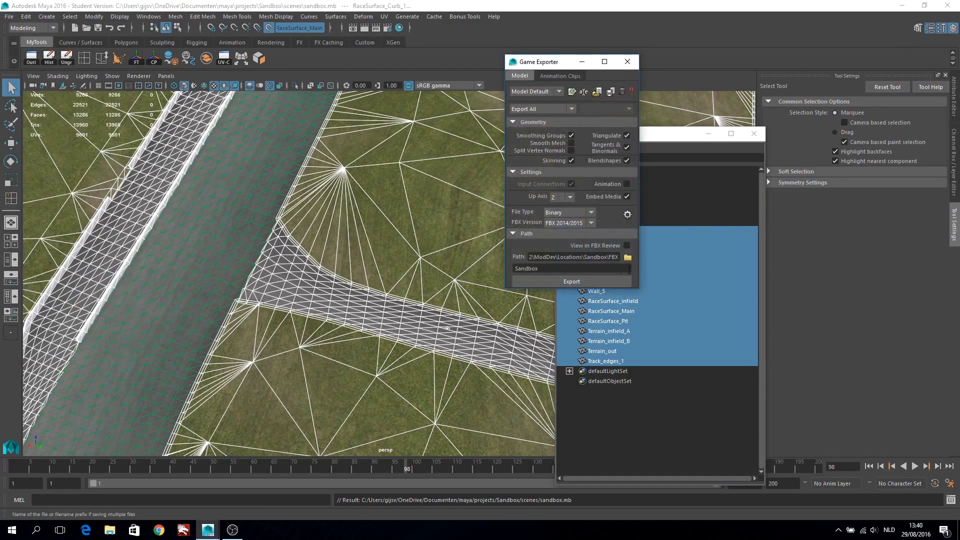
click(566, 281)
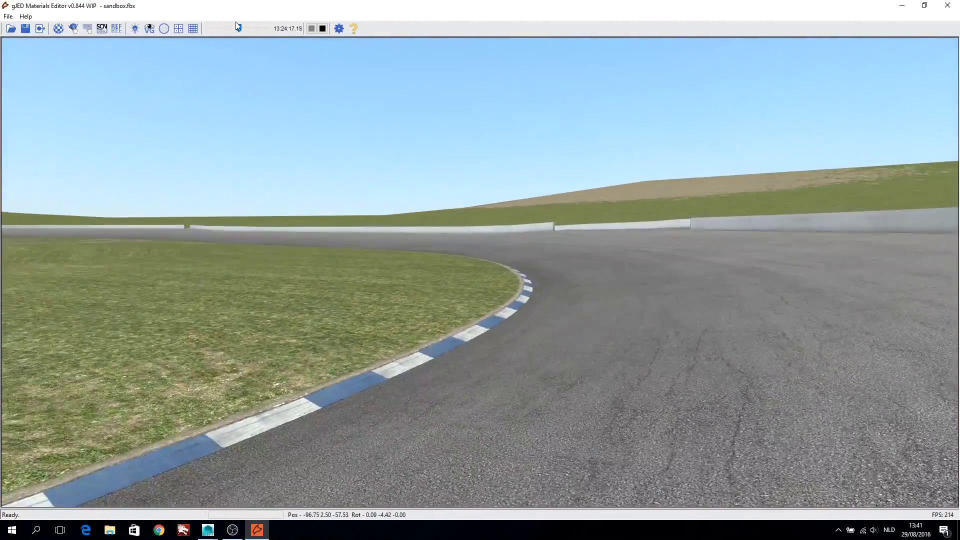
- Drag the time-of-day slider to preview sandbox.fbx under different lighting
mouse_move(239, 29)
mouse_down()
mouse_move(252, 30)
mouse_move(226, 28)
mouse_up()
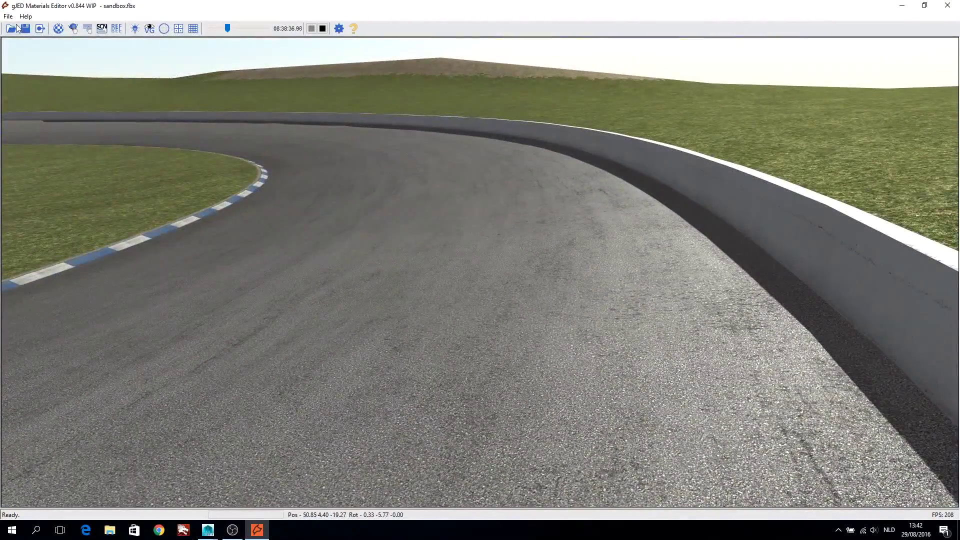
- Return to Maya and isolate the RaceSurface_Main track surface
key(alt+F4)
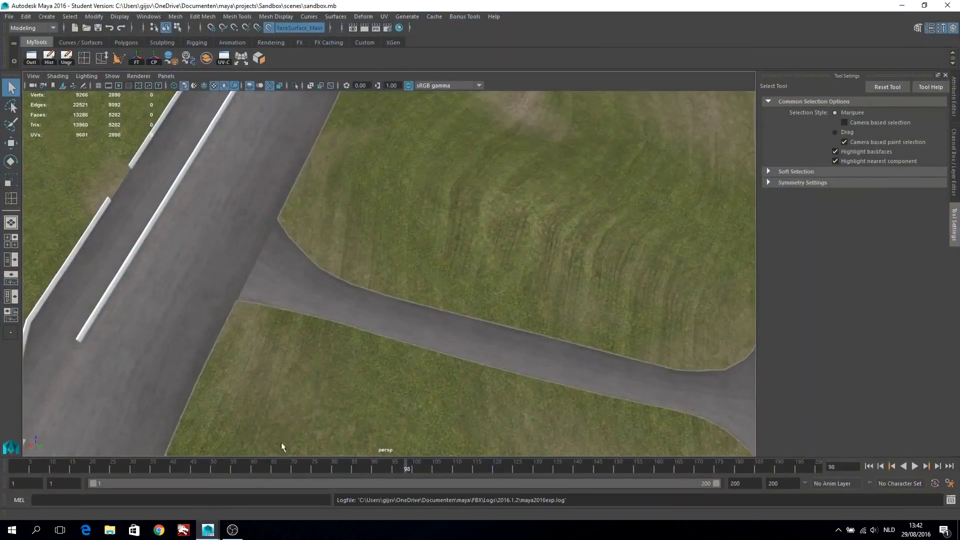
scroll(291, 216, down, 10)
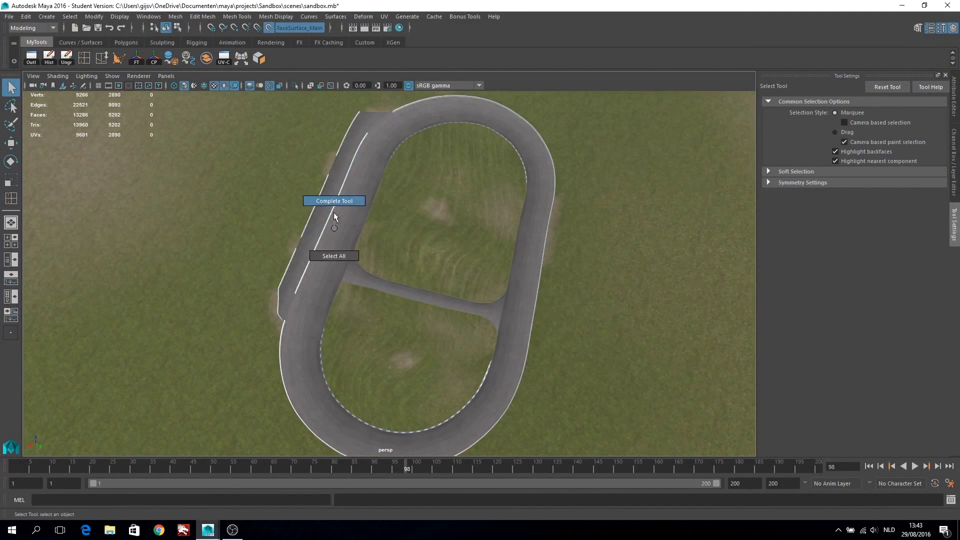
alt+drag(350, 225, 479, 267)
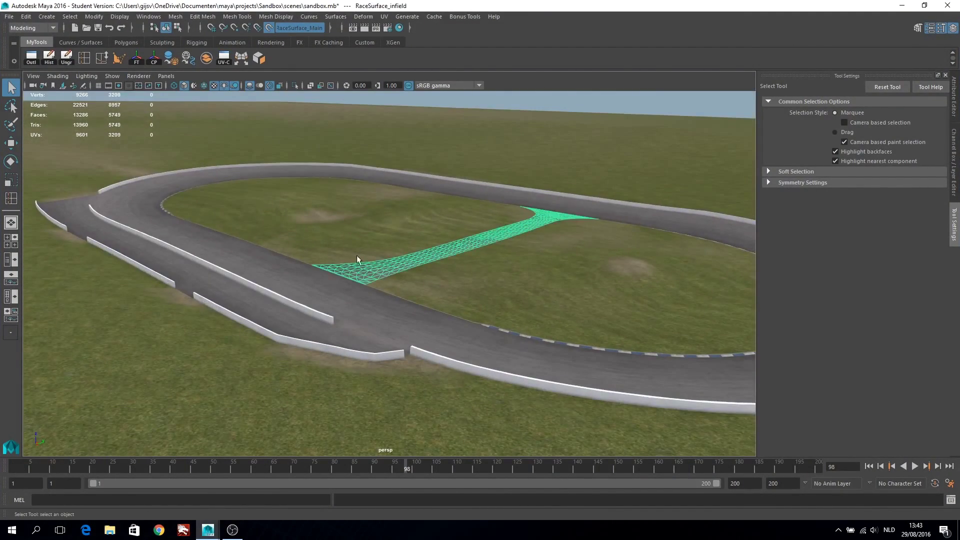
click(269, 29)
key(ctrl+1)
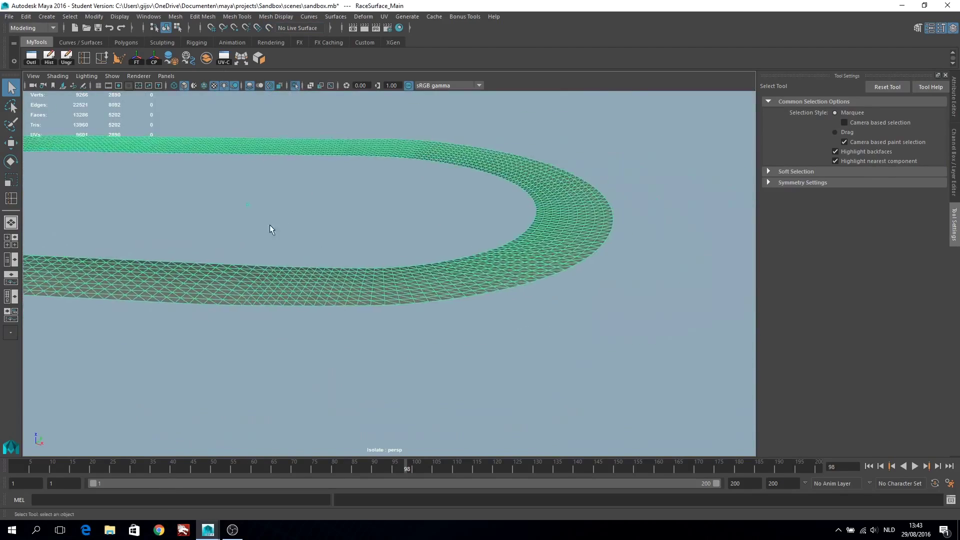
- Switch to edge mode and select the complete outer border edge loop
right_drag(528, 241, 513, 247)
alt+drag(514, 247, 350, 225)
click(69, 17)
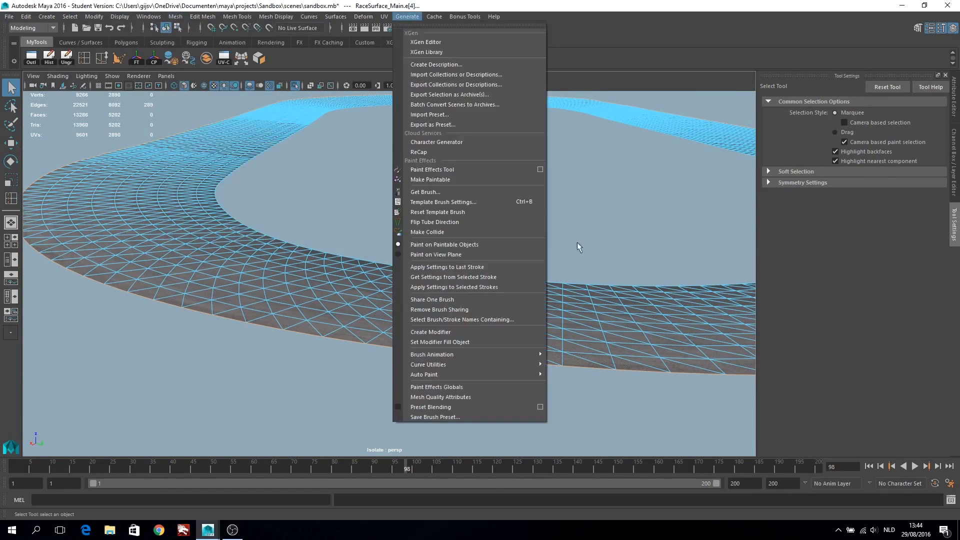
click(583, 205)
right_drag(308, 340, 311, 333)
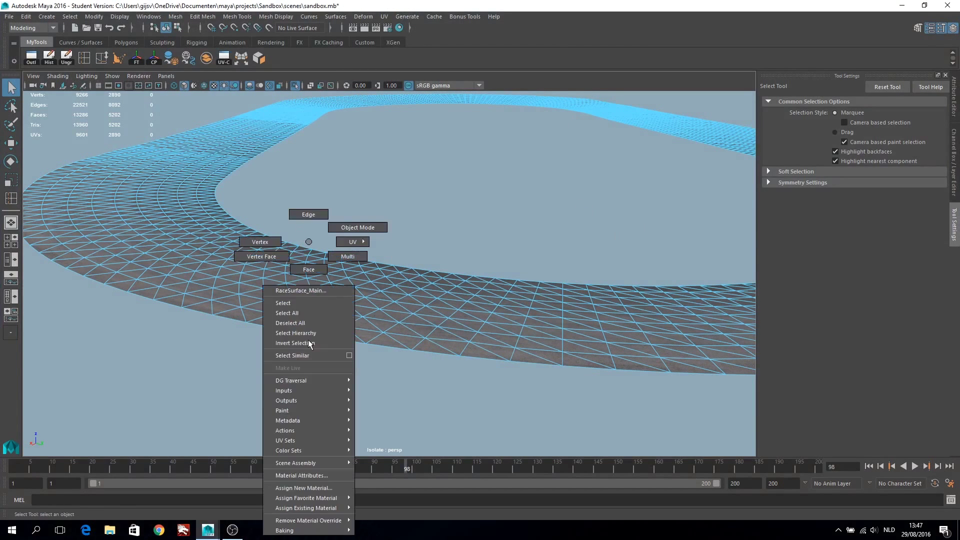
click(69, 17)
click(246, 223)
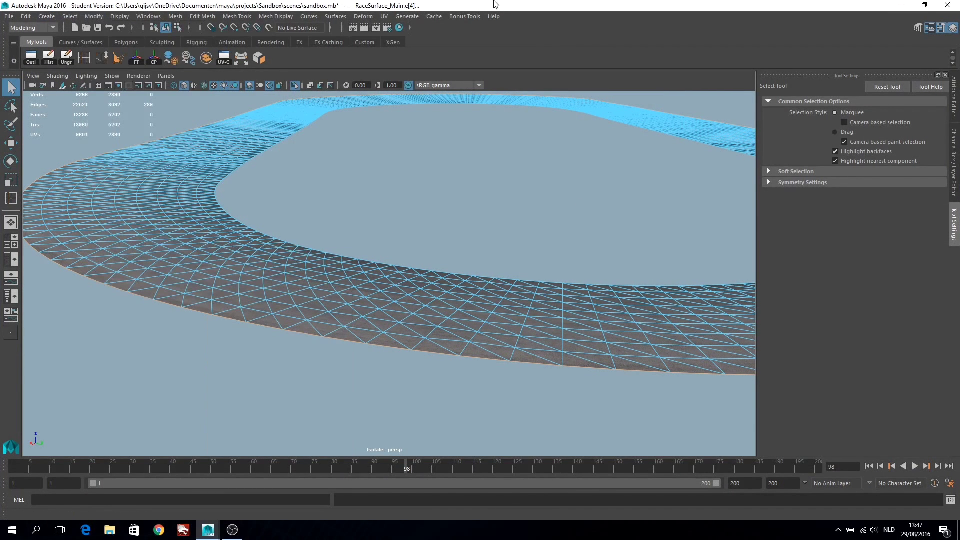
- Convert the border edges to polyToCurve1, offset it, and adjust the offset curve's CVs
click(189, 59)
click(954, 92)
text(0.300)
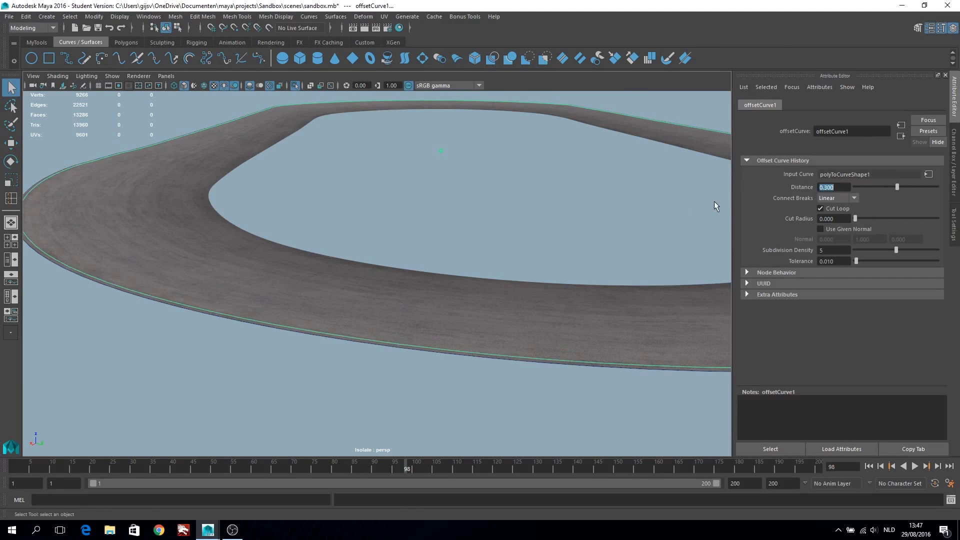
click(37, 42)
click(31, 58)
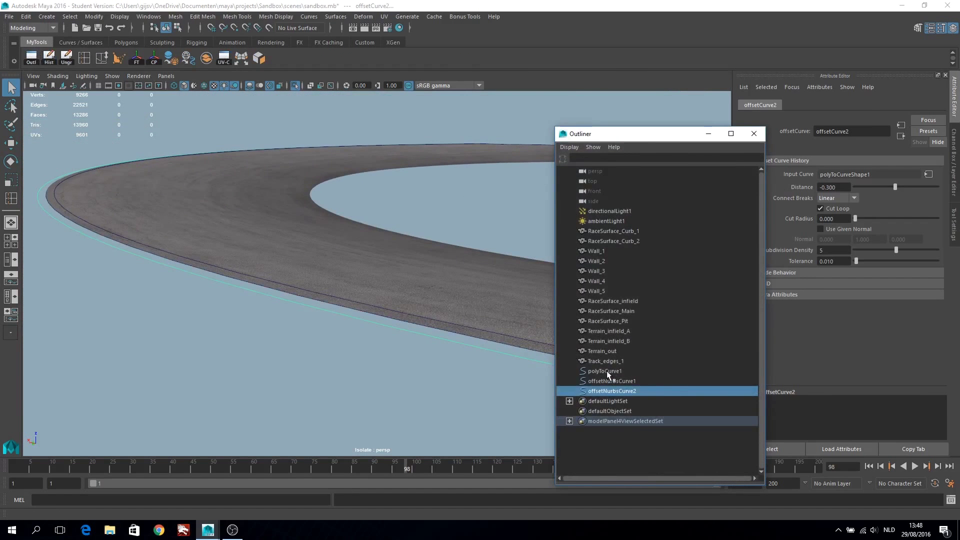
click(605, 370)
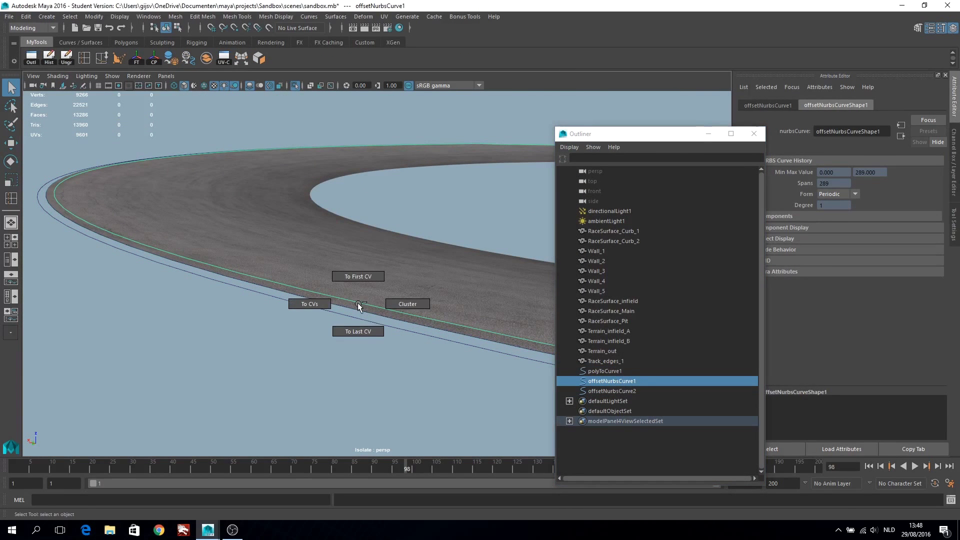
right_drag(359, 306, 326, 298)
key(w)
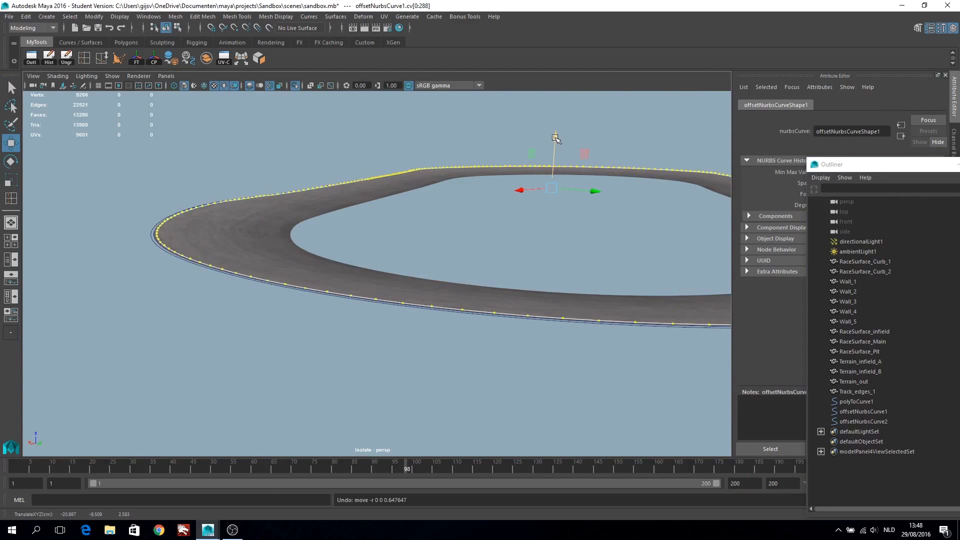
right_drag(242, 250, 243, 280)
click(198, 354)
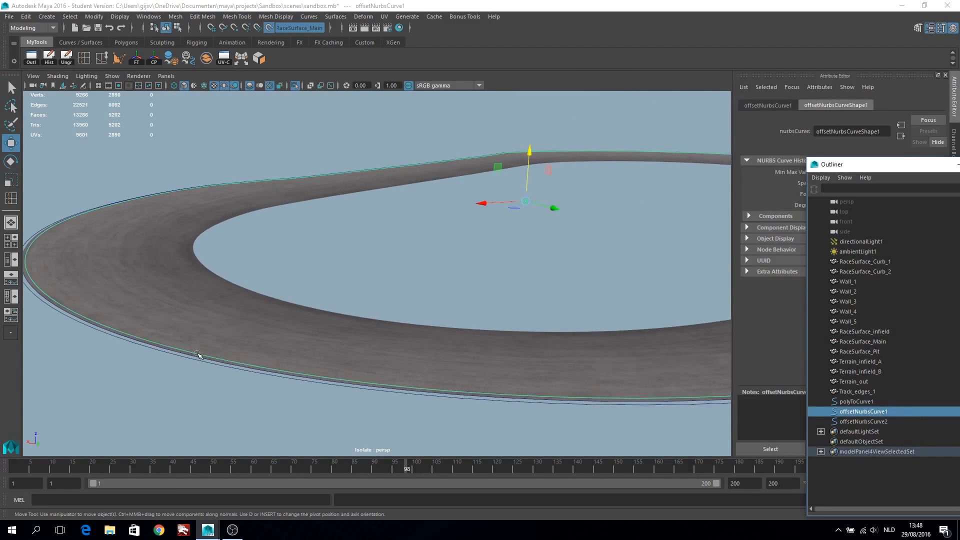
key(ctrl+z)
key(ctrl+z)
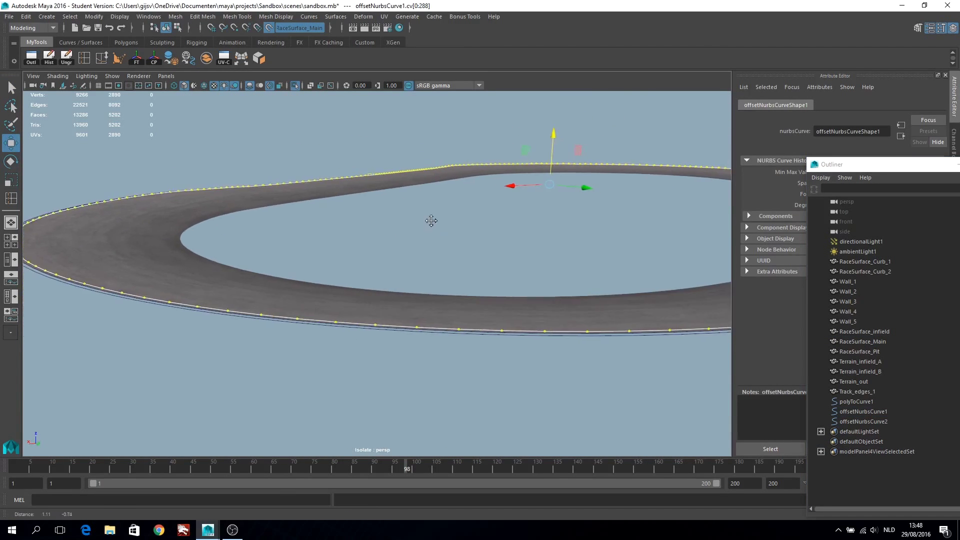
- Make Terrain_out live and select offsetNurbsCurve1 and offsetNurbsCurve2 together
alt+right_drag(430, 216, 325, 346)
mouse_move(323, 342)
alt+mouse_down()
mouse_move(450, 247)
mouse_move(333, 275)
mouse_move(286, 256)
alt+mouse_up()
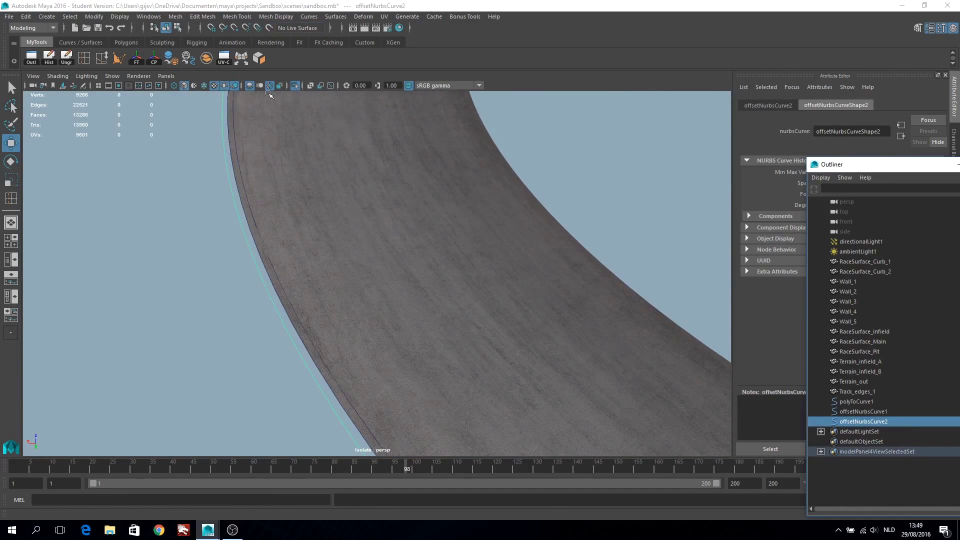
click(853, 381)
click(295, 85)
shift+click(419, 152)
click(294, 86)
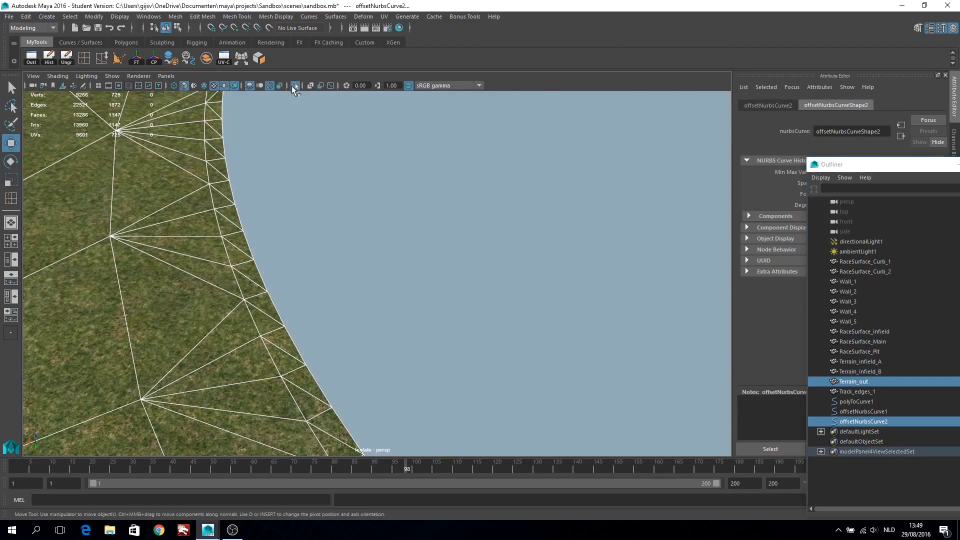
click(269, 27)
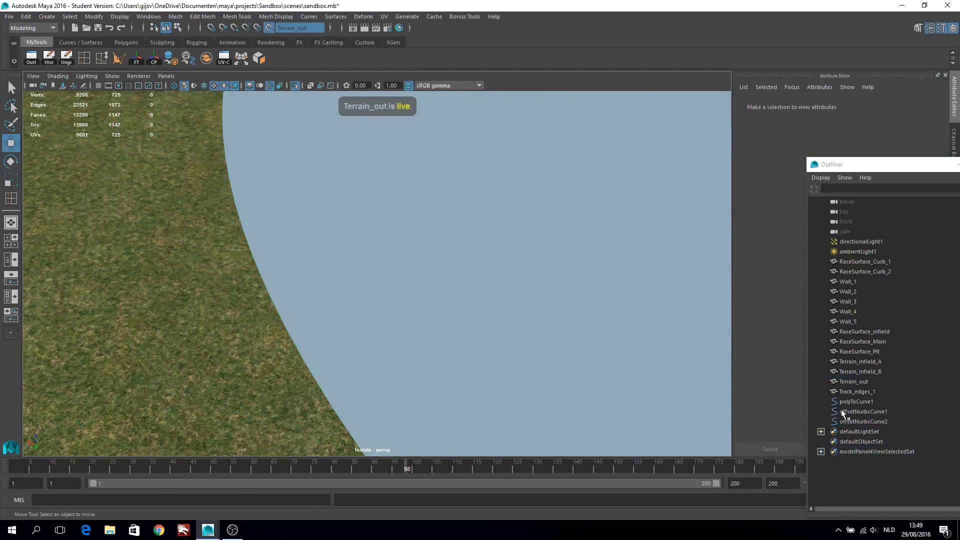
click(863, 422)
mouse_move(370, 313)
alt+mouse_down()
mouse_move(299, 421)
mouse_move(319, 354)
mouse_move(241, 328)
mouse_move(391, 358)
alt+mouse_up()
scroll(528, 249, up, 5)
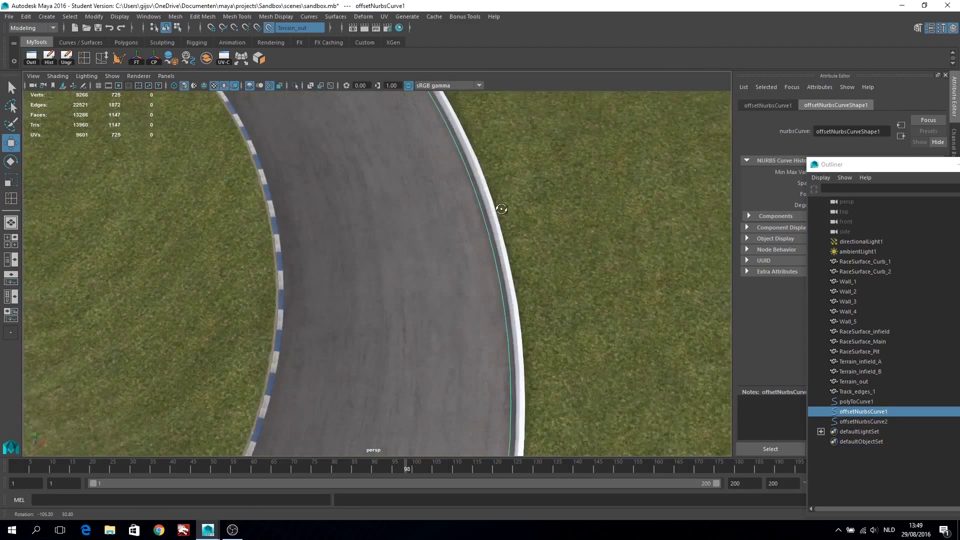
shift+click(528, 248)
- Loft the two offset curves into a polygon strip, set face normals, and insert an edge loop
key(g)
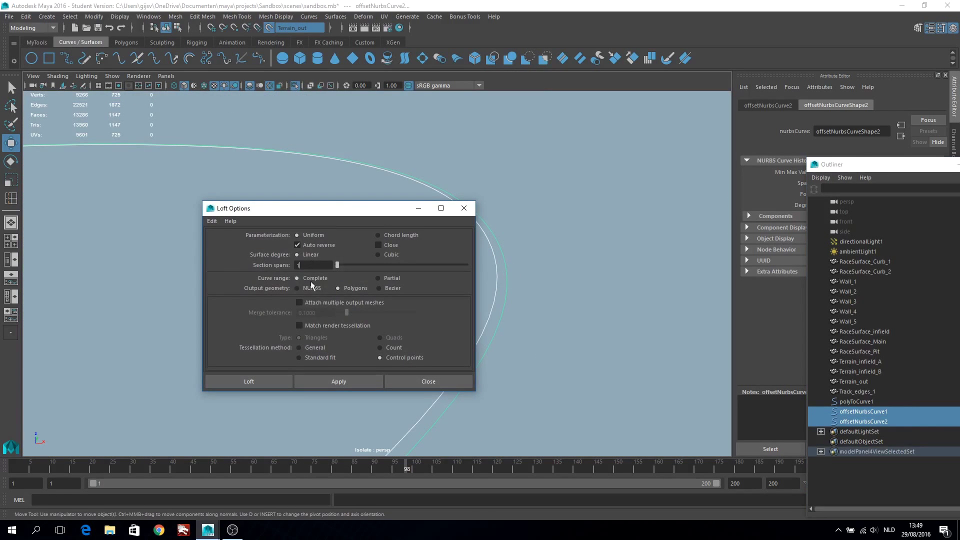
click(338, 381)
click(393, 381)
click(276, 16)
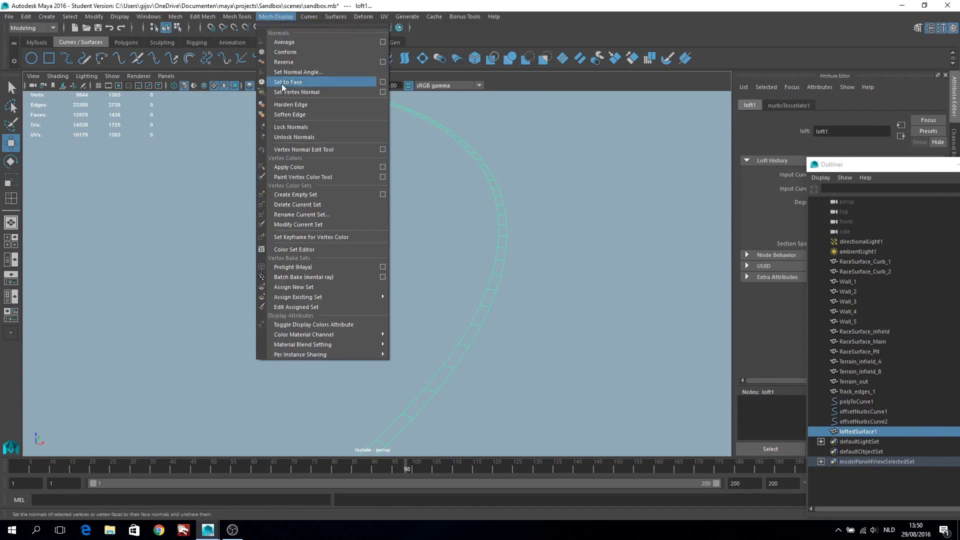
click(299, 79)
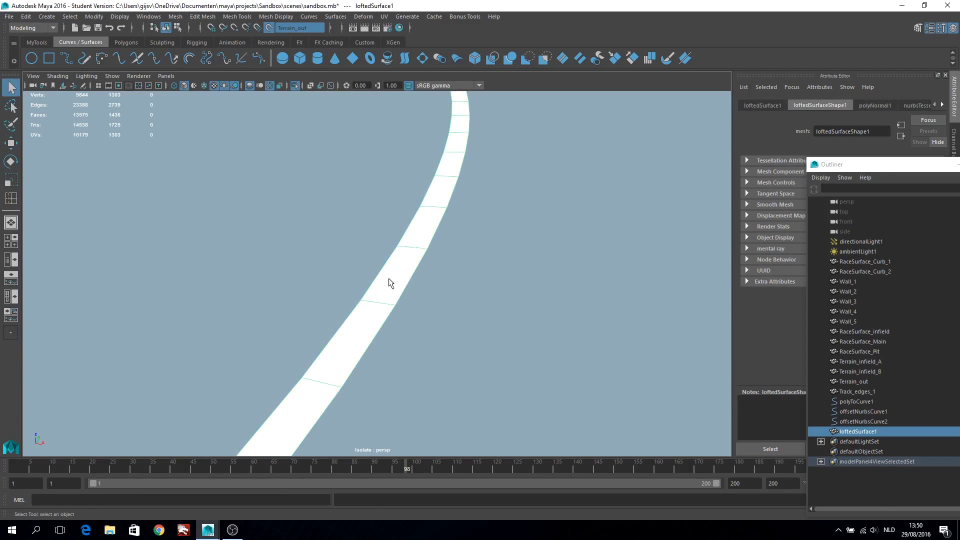
key(q)
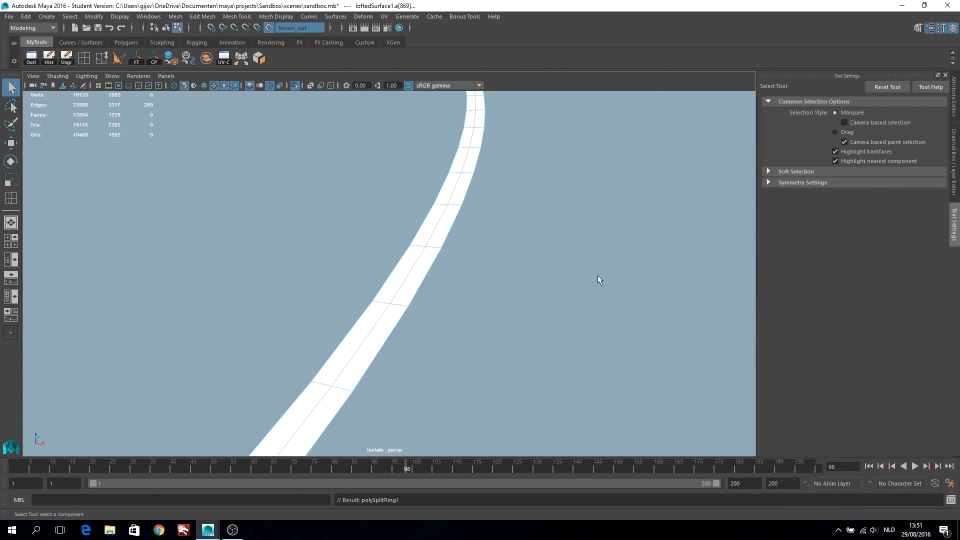
- Select the white lofted strip loftedSurface1 and isolate it in the view
right_drag(422, 242, 470, 225)
click(31, 57)
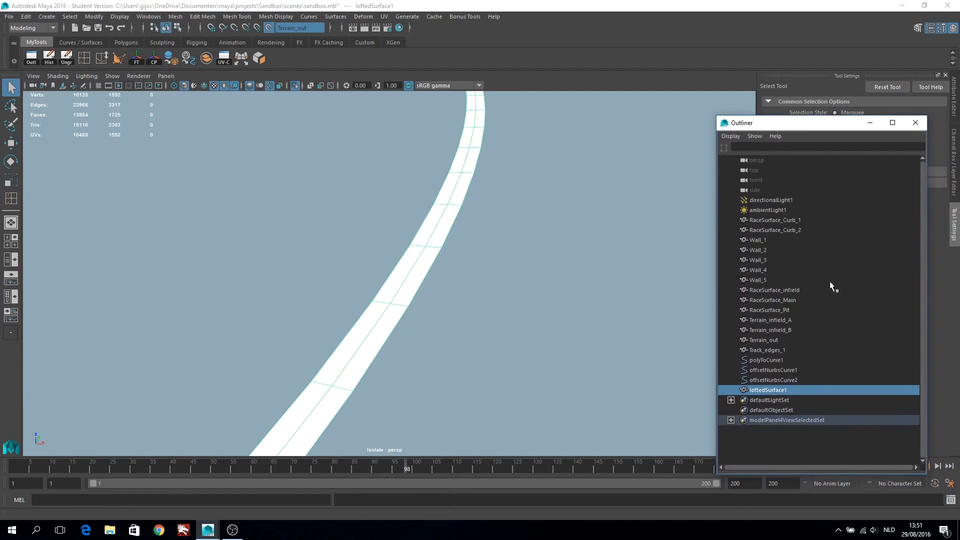
click(912, 123)
key(ctrl+1)
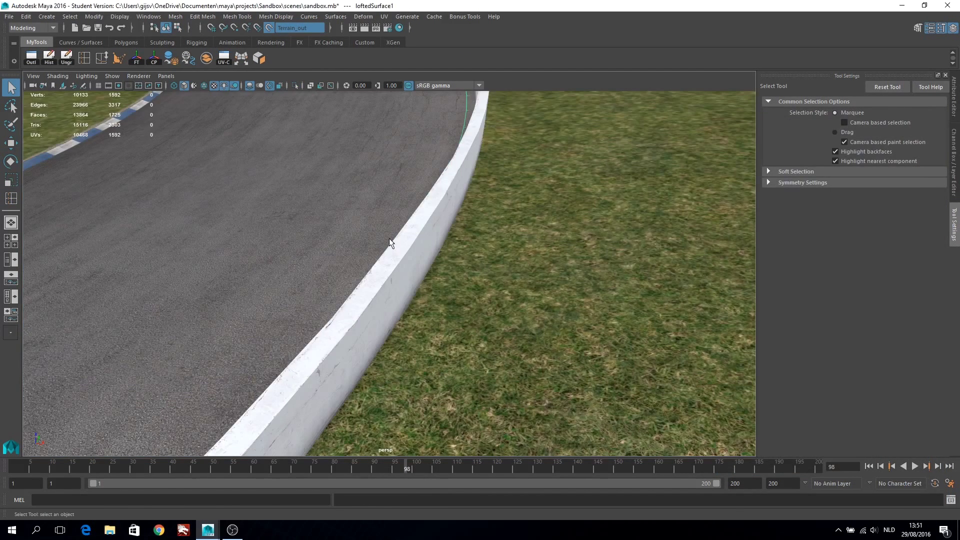
key(ctrl+a)
click(954, 134)
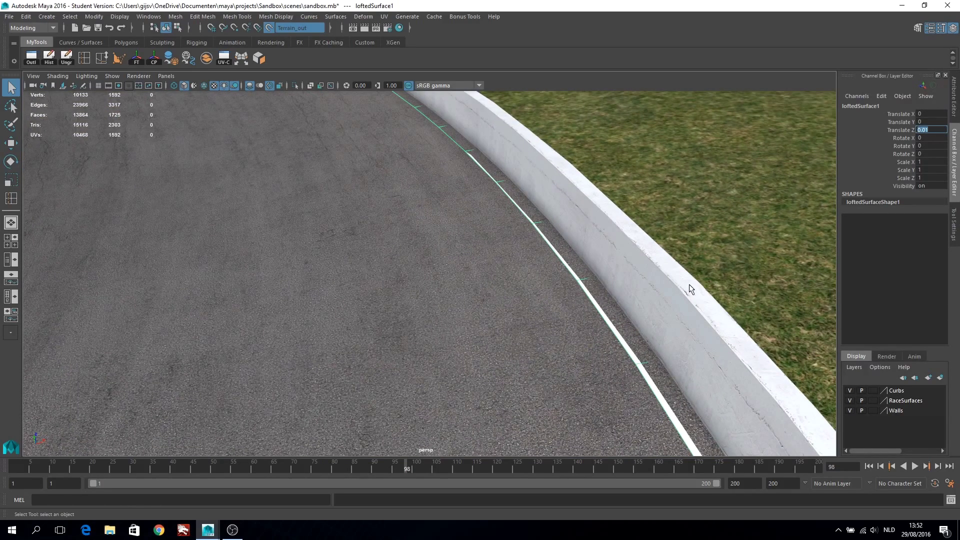
click(528, 290)
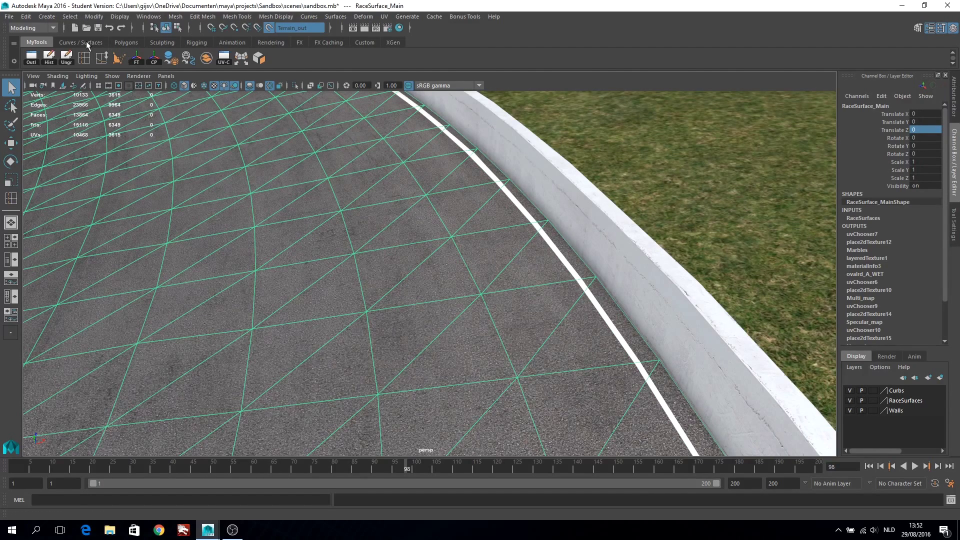
click(479, 167)
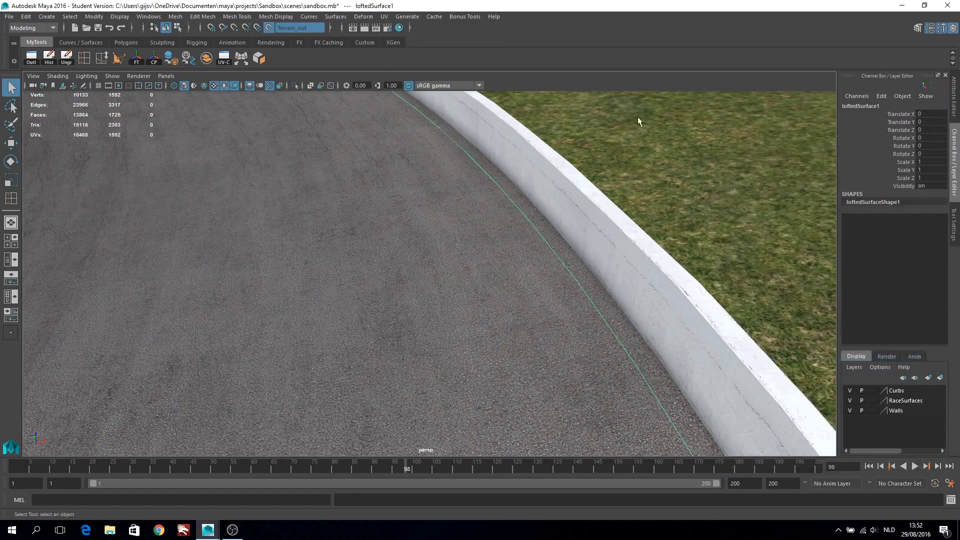
click(293, 86)
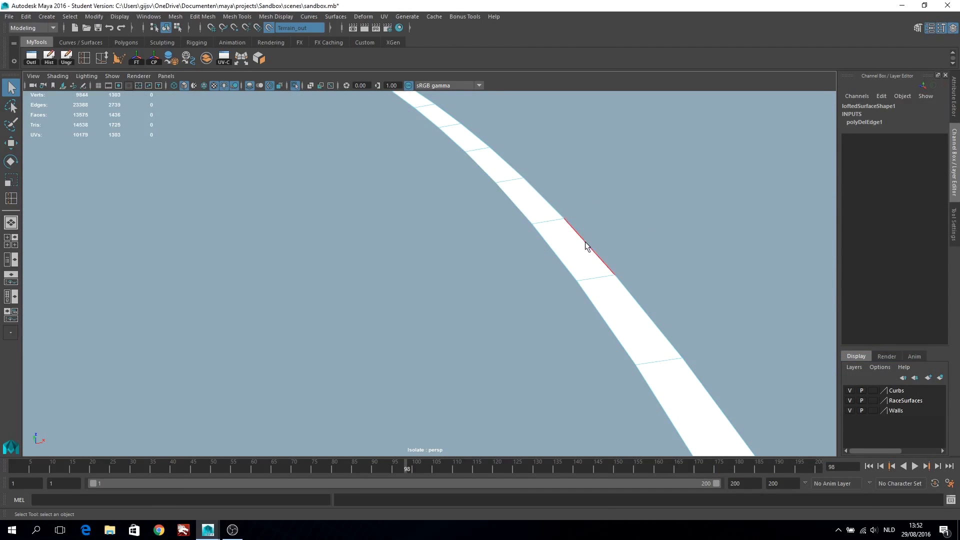
- Offset loftedSurface1's edge loop via polyMoveEdge1 Local Translate Z, then open the Outliner
click(205, 17)
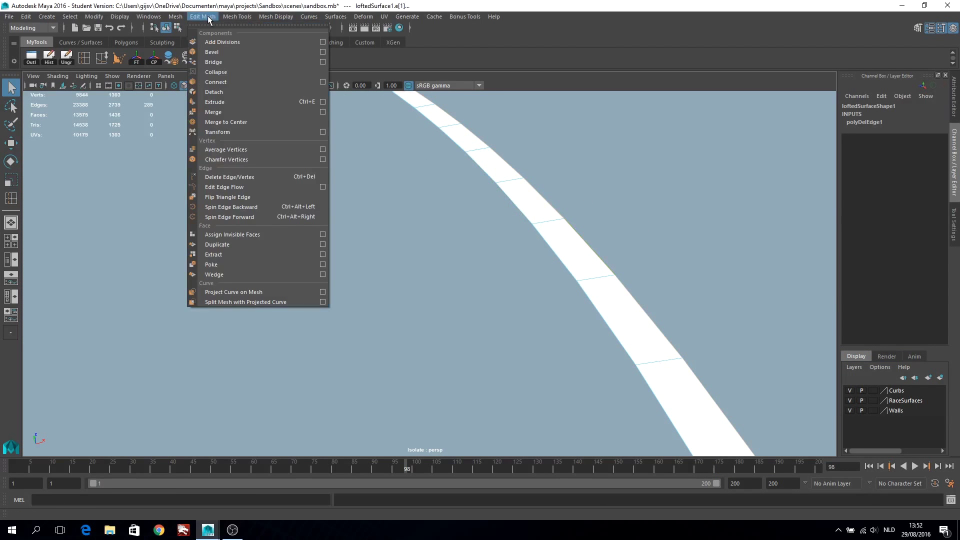
click(251, 137)
alt+drag(380, 215, 414, 241)
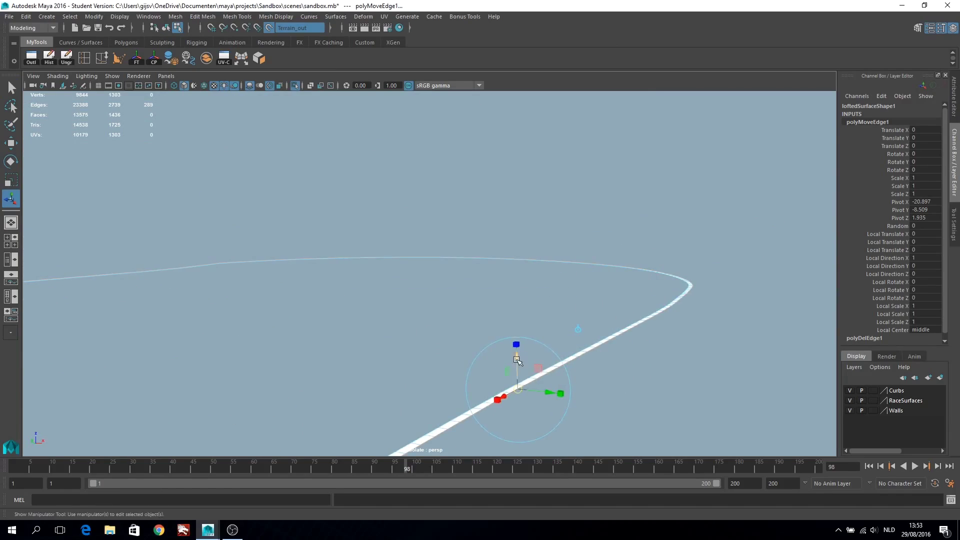
key(f)
click(294, 86)
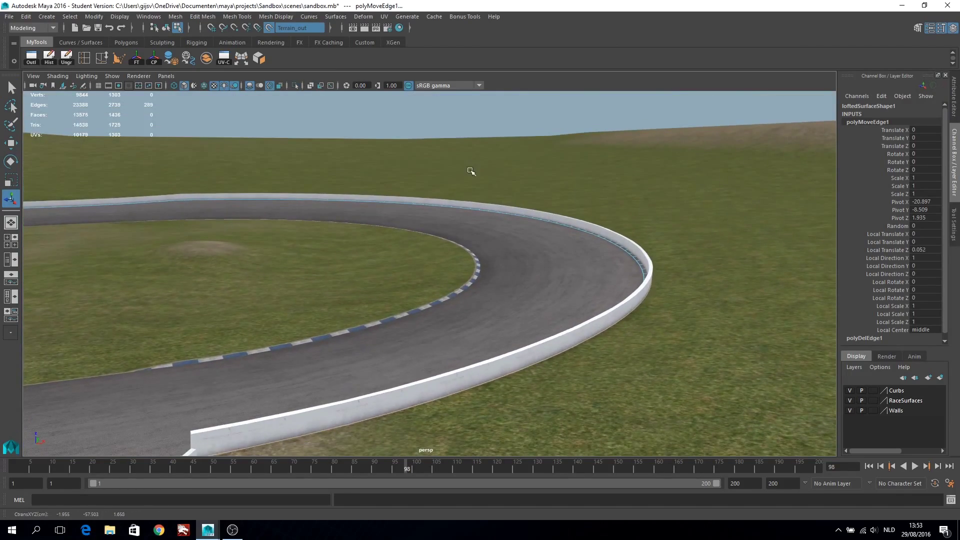
mouse_move(471, 171)
alt+mouse_down()
mouse_move(372, 150)
mouse_move(382, 162)
mouse_move(572, 216)
mouse_move(817, 236)
alt+mouse_up()
key(1)
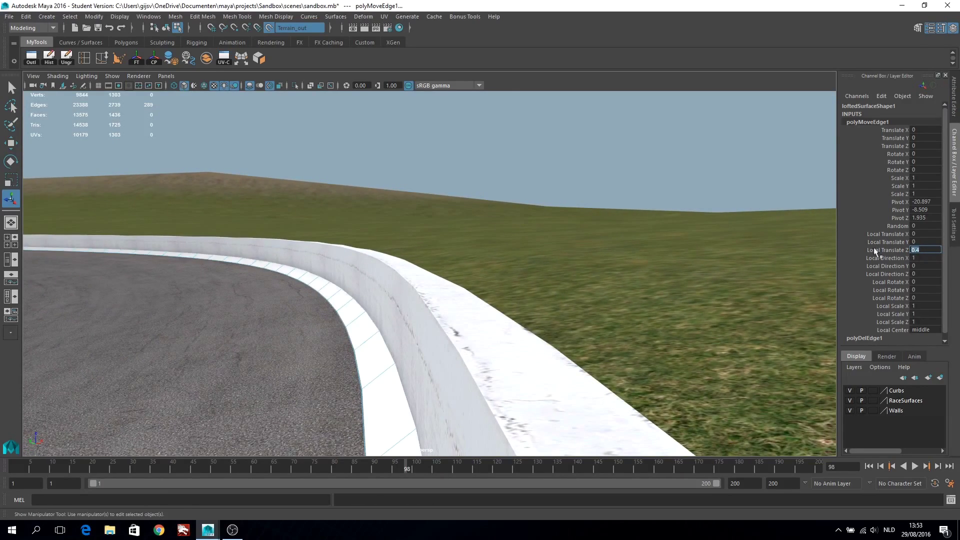
text(5)
key(Return)
alt+drag(567, 262, 930, 252)
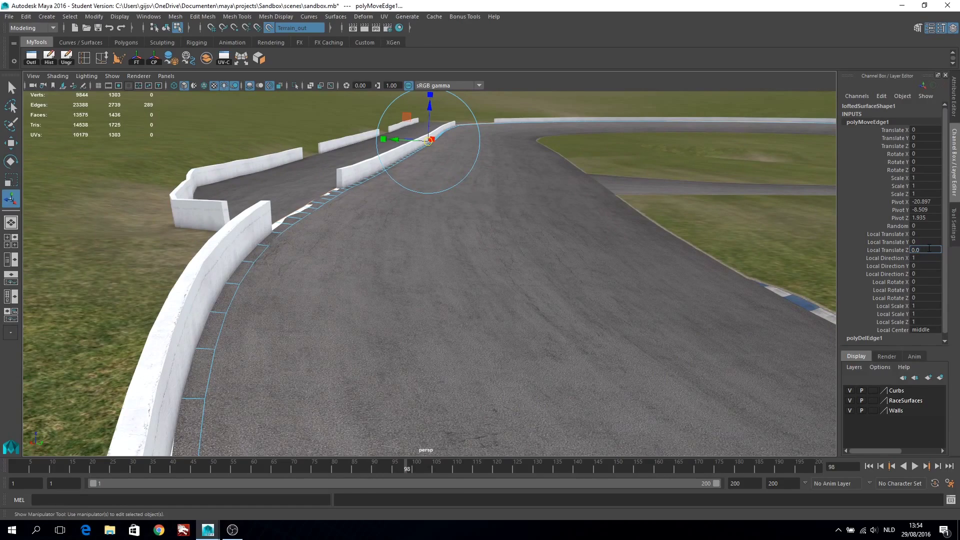
text(4)
key(q)
click(31, 58)
- Select loftedSurface1 and assign it the dirt-edge strip material
click(750, 360)
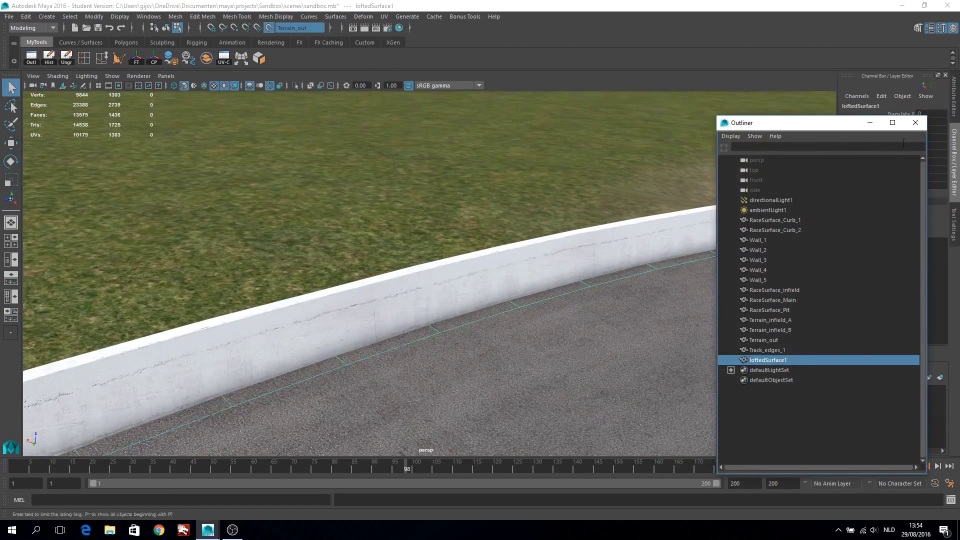
click(897, 124)
mouse_move(573, 221)
alt+mouse_down()
mouse_move(406, 193)
mouse_move(555, 216)
mouse_move(463, 262)
mouse_move(403, 275)
alt+mouse_up()
mouse_move(410, 241)
right_down()
mouse_move(446, 478)
mouse_move(486, 472)
right_up()
key(f)
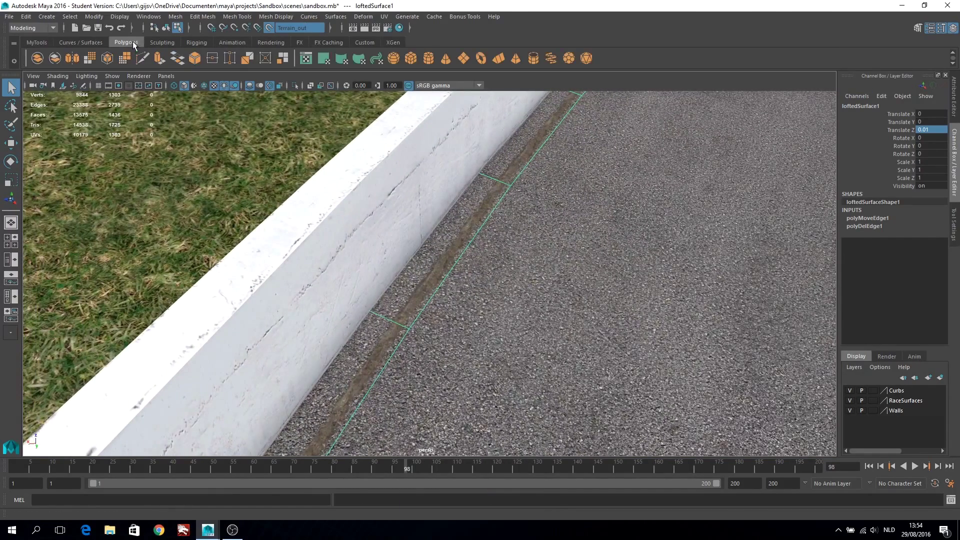
- Show loftedSurface1 in the UV Editor and select all of its UVs
click(306, 58)
right_drag(604, 347, 644, 349)
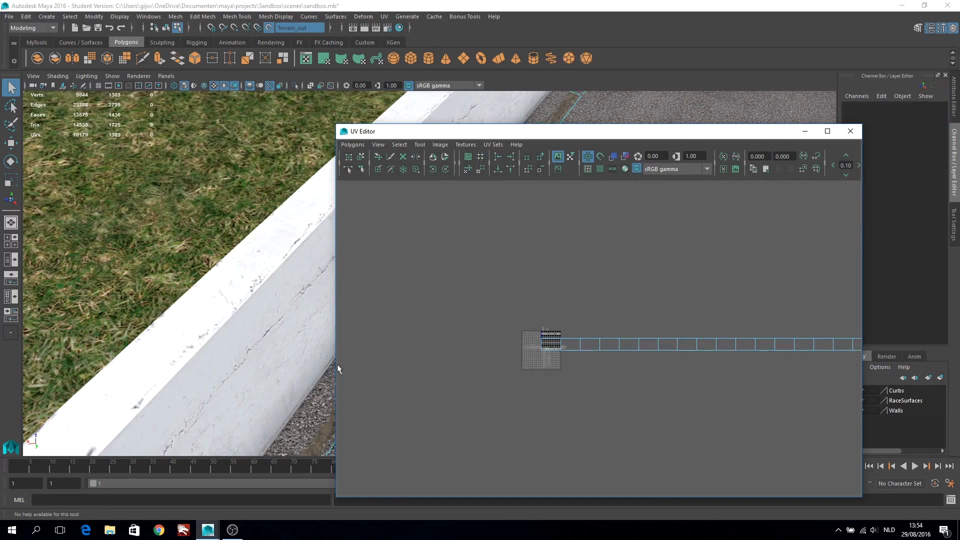
click(32, 57)
click(749, 363)
click(943, 120)
drag(637, 137, 870, 108)
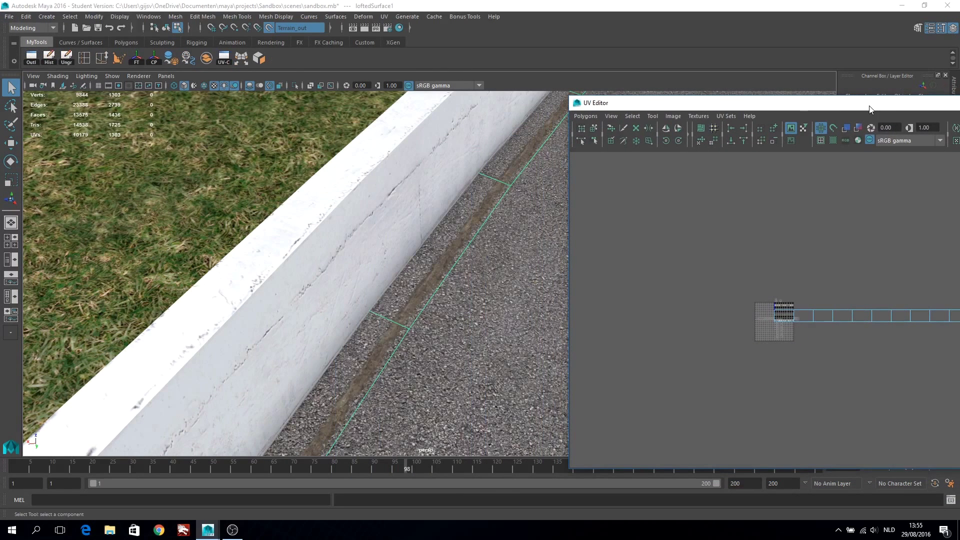
click(269, 28)
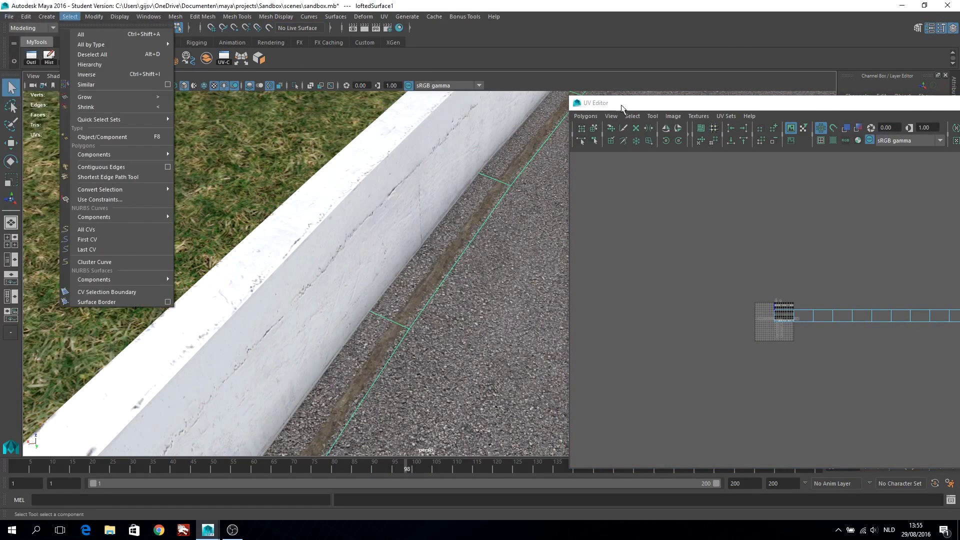
click(613, 252)
- Sew the strip's UV edges into one shell and unfold it horizontally
drag(700, 103, 787, 242)
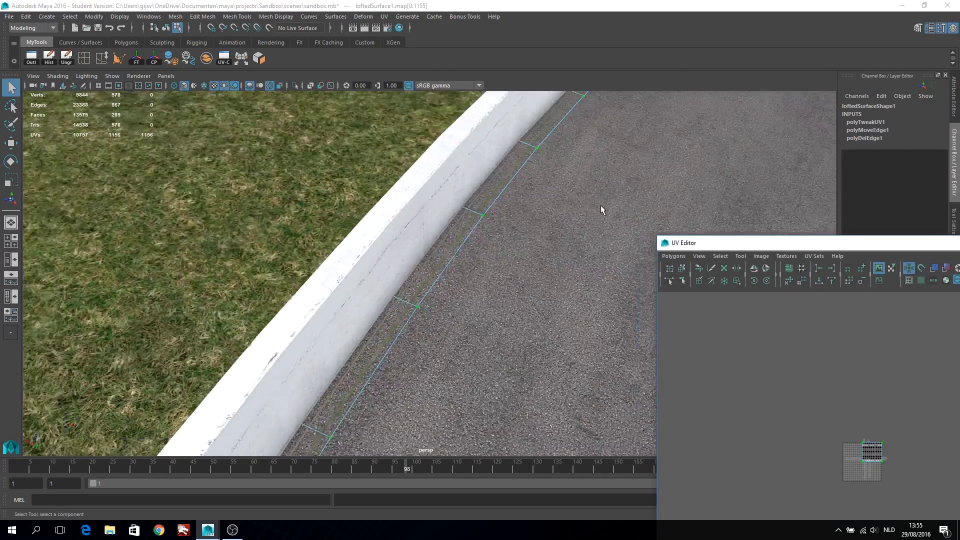
mouse_move(601, 205)
alt+mouse_down()
mouse_move(584, 315)
mouse_move(552, 343)
alt+mouse_up()
drag(748, 238, 747, 224)
click(673, 242)
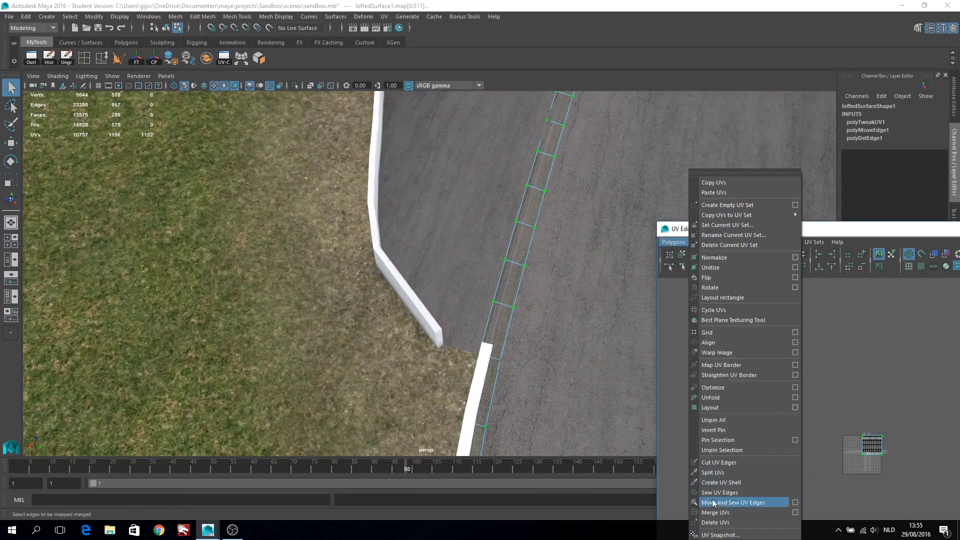
click(725, 502)
click(674, 242)
click(795, 397)
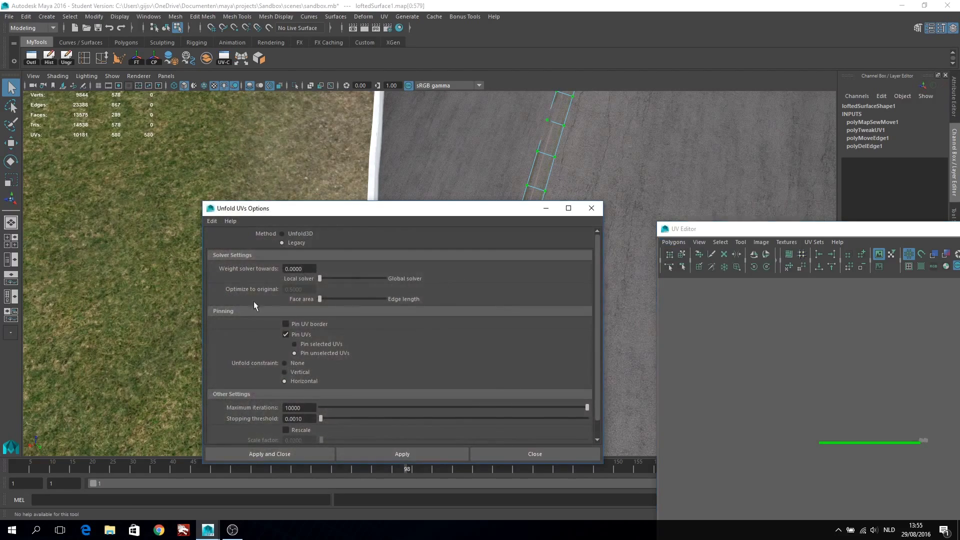
click(591, 208)
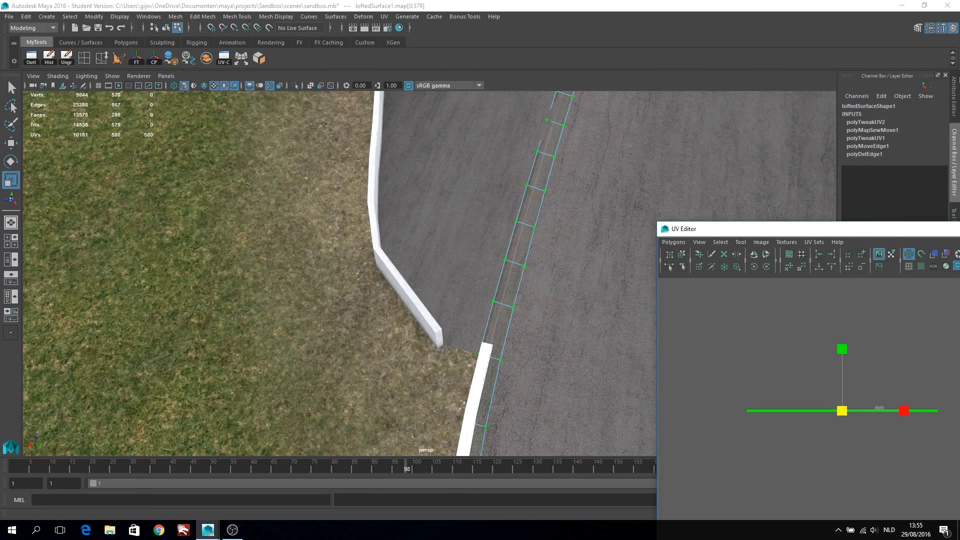
- Scale the UV shell down and move it onto the lowest texture band
click(954, 214)
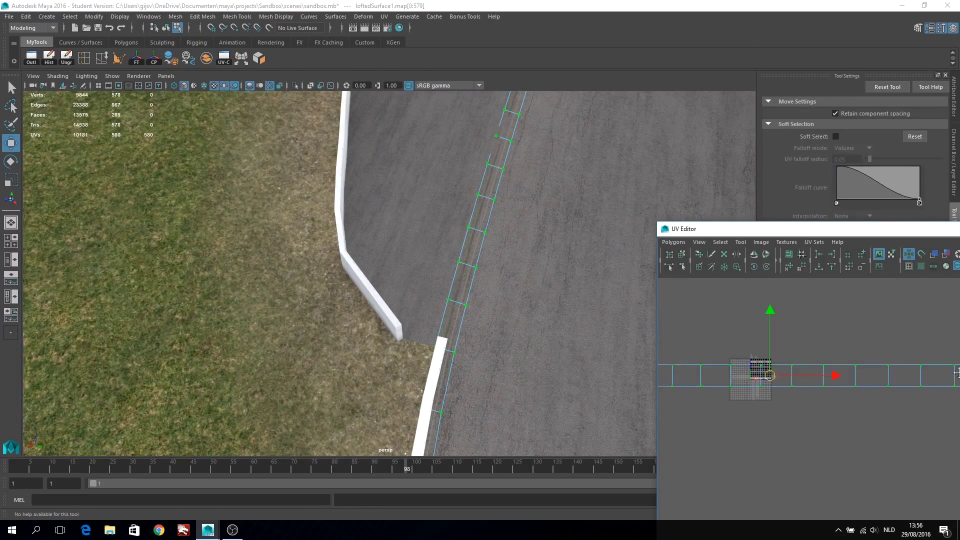
mouse_move(550, 299)
alt+mouse_down()
mouse_move(458, 374)
mouse_move(407, 336)
alt+mouse_up()
key(r)
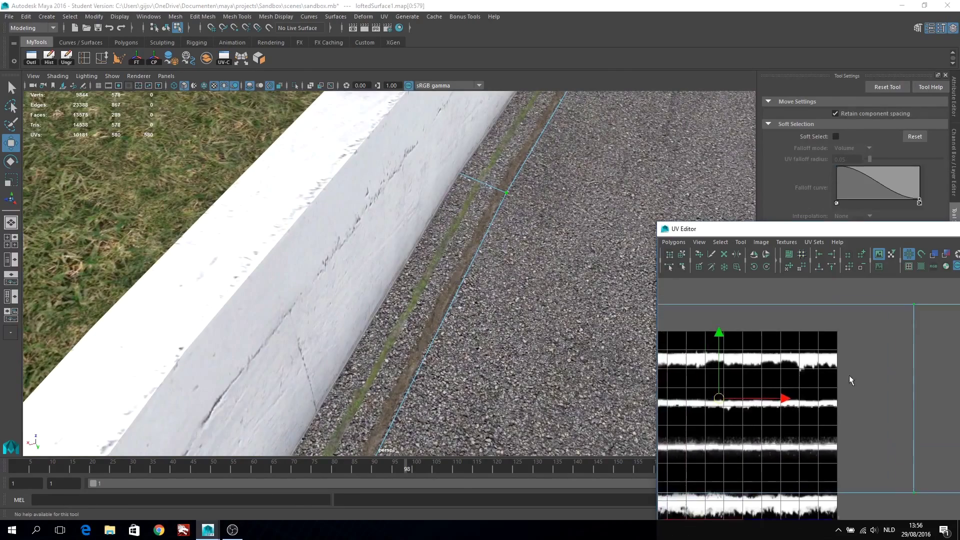
scroll(850, 377, up, 2)
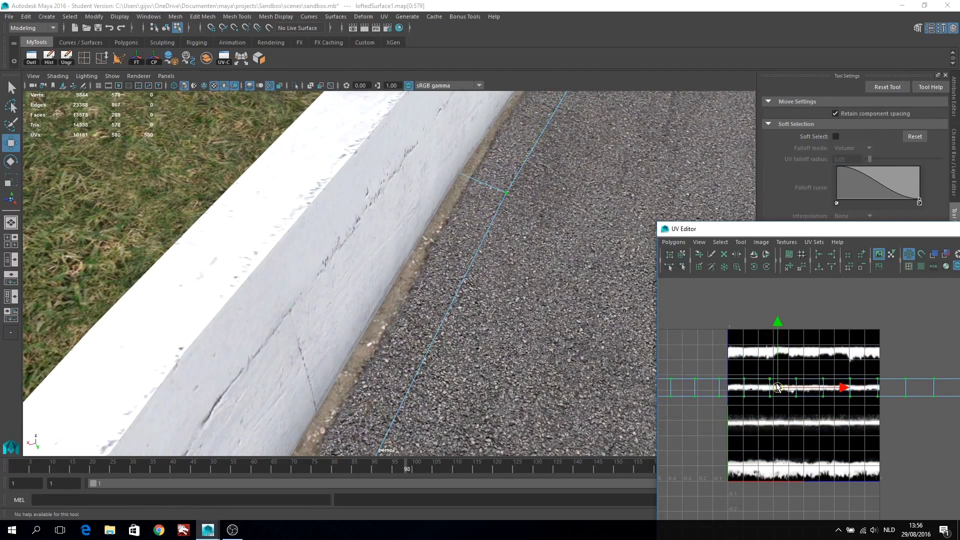
scroll(463, 338, up, 3)
drag(700, 228, 523, 164)
scroll(776, 365, up, 3)
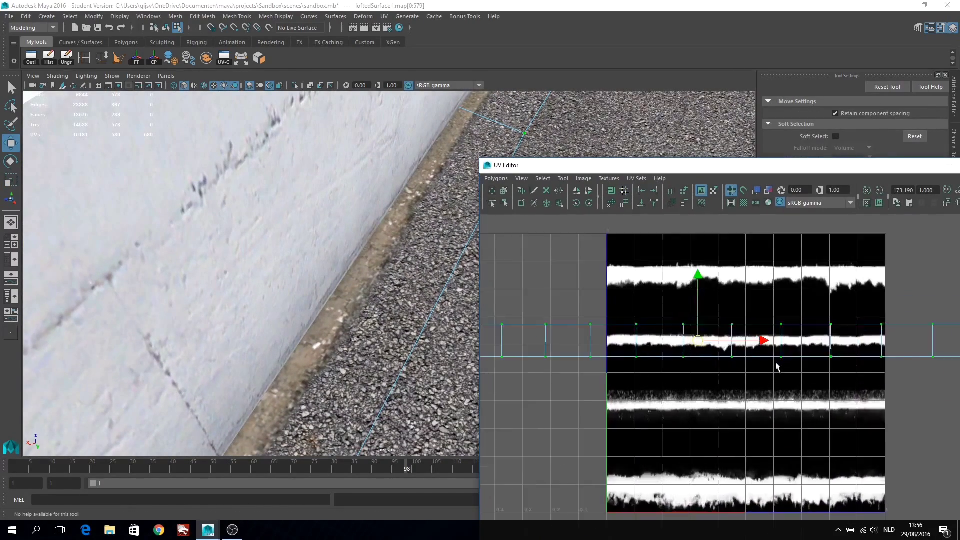
key(r)
drag(662, 389, 684, 487)
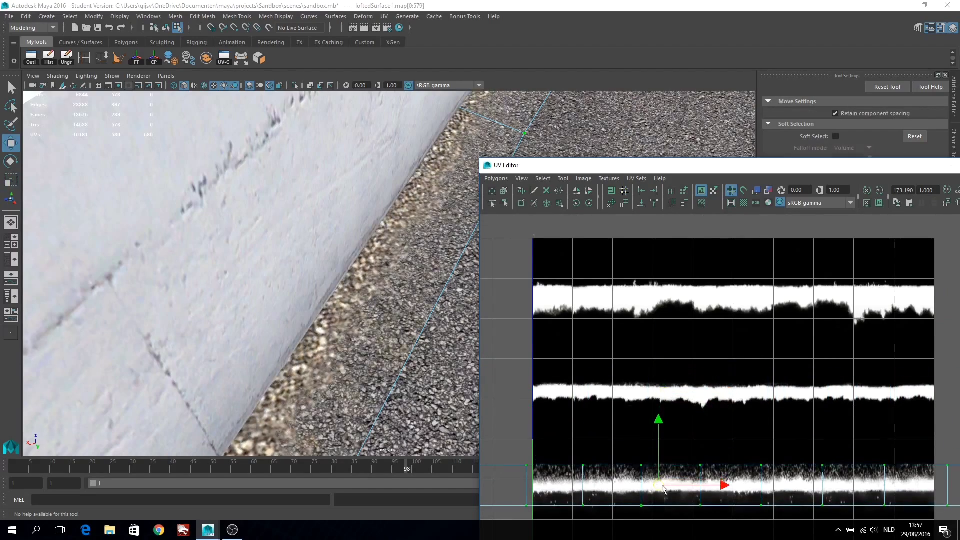
scroll(698, 336, down, 2)
drag(699, 336, 688, 409)
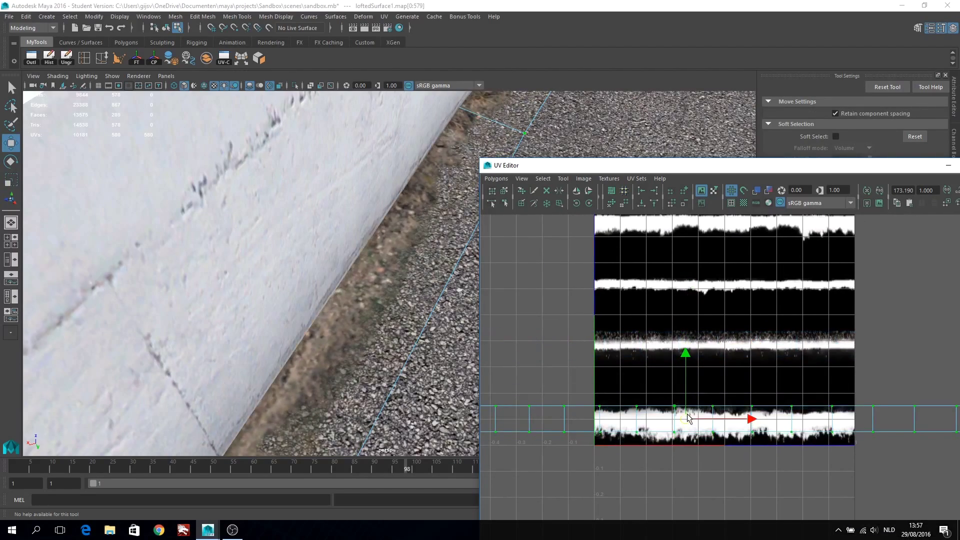
- Fine-tune the UV shell's position on the band, checking the curb from several angles
mouse_move(415, 340)
alt+mouse_down()
mouse_move(443, 347)
mouse_move(352, 328)
alt+mouse_up()
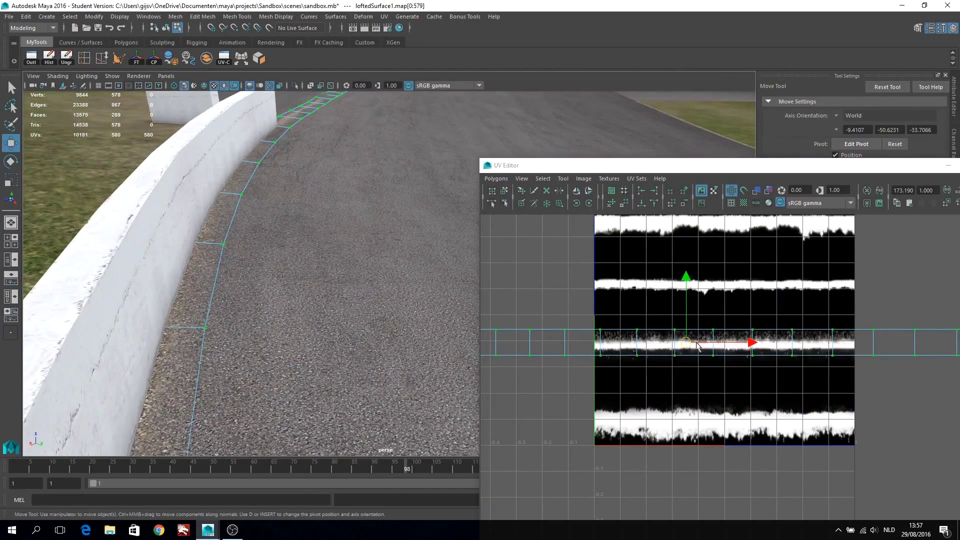
drag(685, 343, 682, 285)
alt+drag(161, 283, 356, 221)
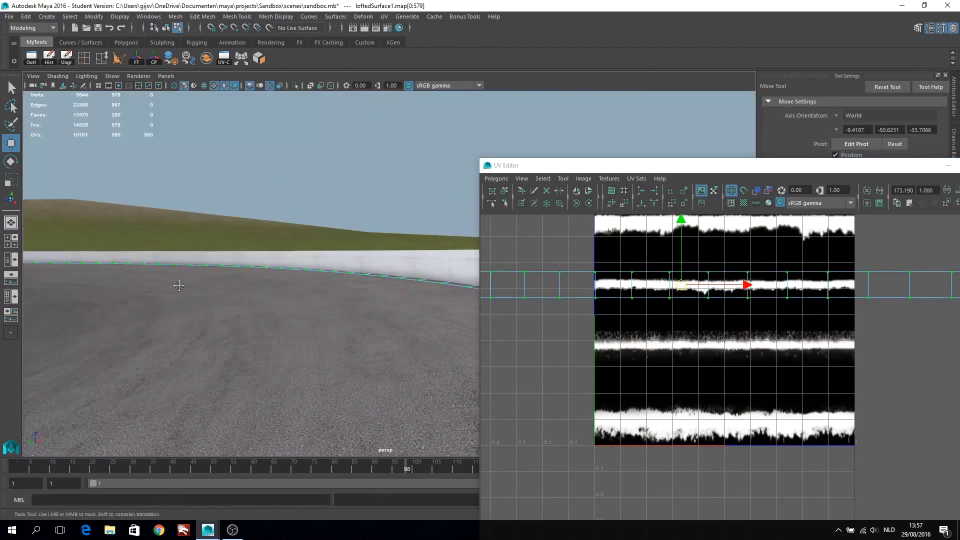
drag(683, 286, 681, 287)
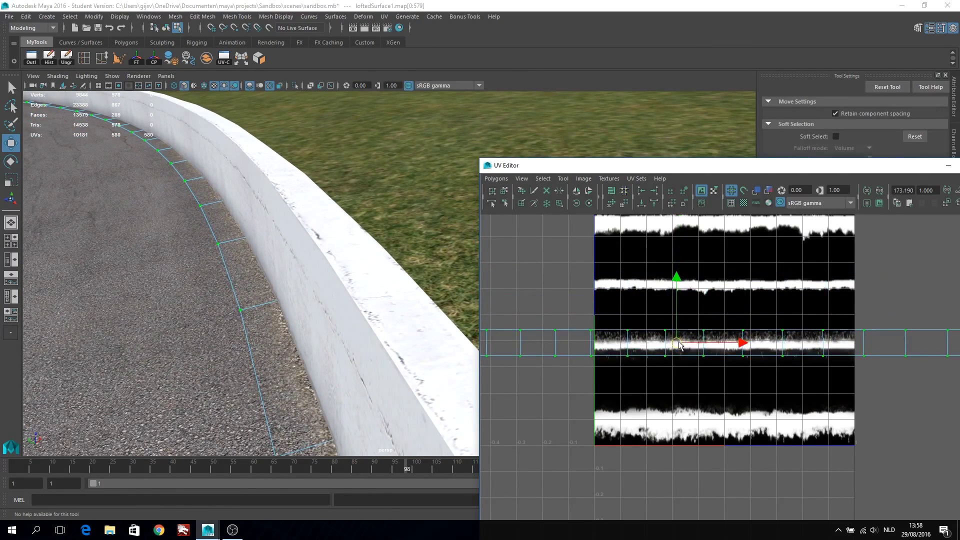
alt+drag(225, 260, 273, 241)
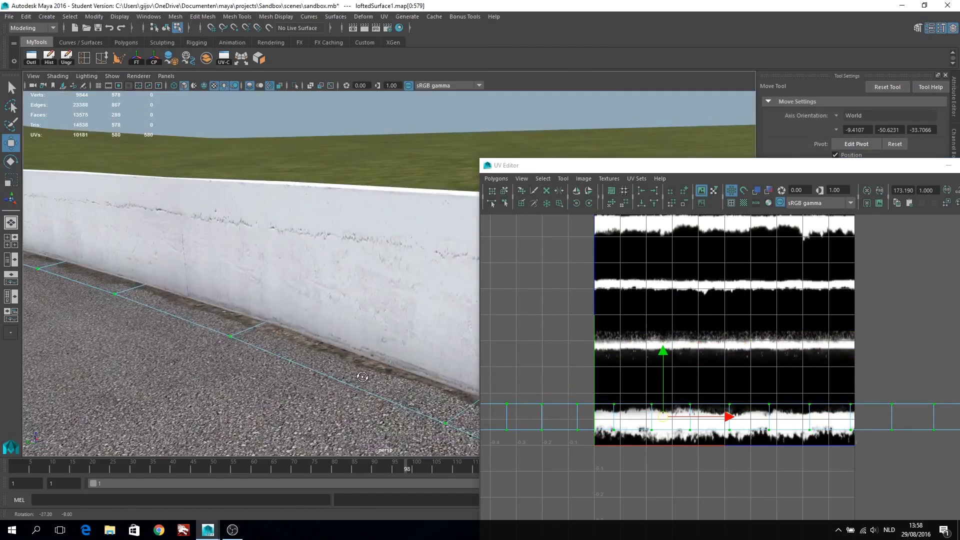
right_drag(274, 241, 338, 228)
mouse_move(338, 228)
alt+mouse_down()
mouse_move(360, 187)
mouse_move(257, 268)
mouse_move(294, 204)
alt+mouse_up()
drag(600, 165, 487, 162)
- Delete the lofted strip's overlapping end faces
click(880, 163)
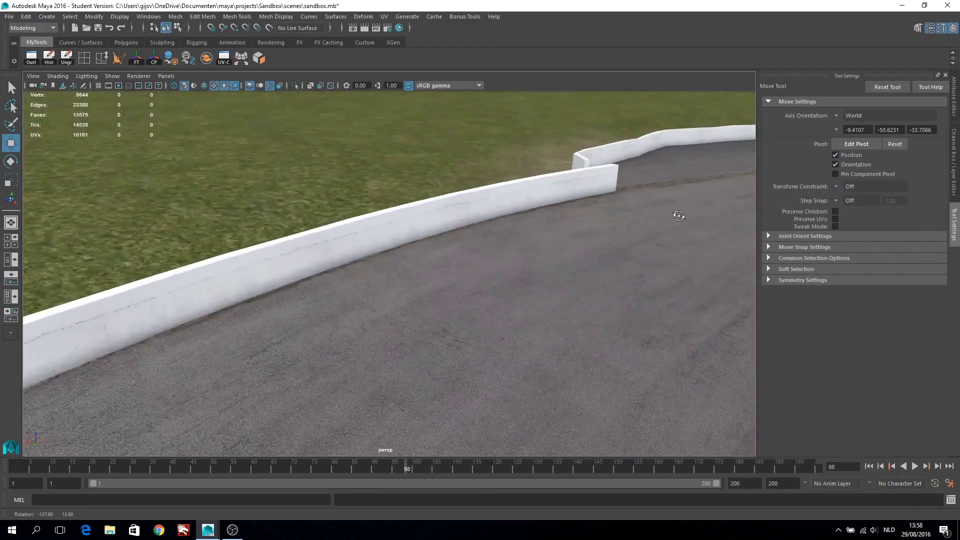
mouse_move(676, 208)
alt+mouse_down()
mouse_move(378, 163)
mouse_move(381, 315)
alt+mouse_up()
click(381, 315)
mouse_move(360, 241)
right_down()
mouse_move(353, 226)
mouse_move(359, 269)
right_up()
mouse_move(420, 150)
mouse_down()
mouse_move(475, 252)
mouse_move(417, 319)
mouse_up()
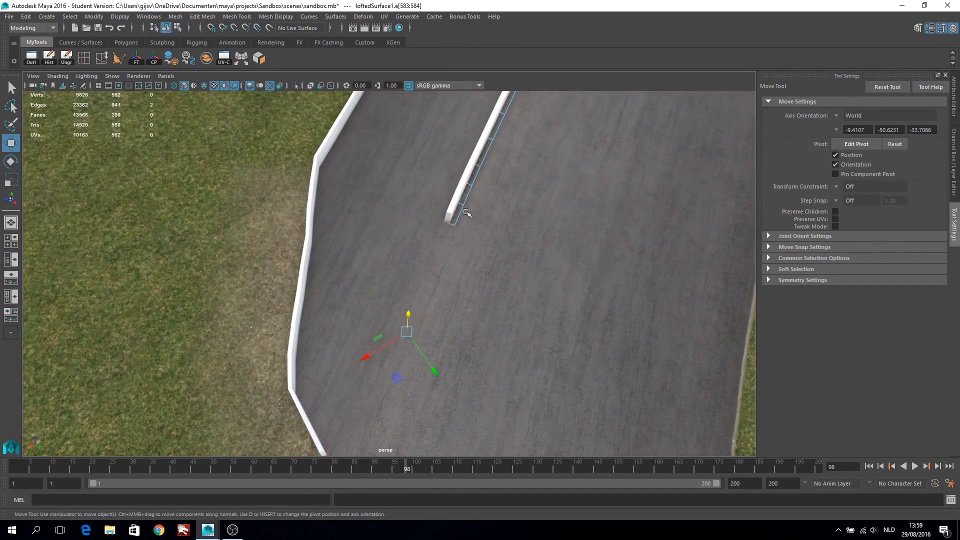
mouse_move(467, 213)
alt+mouse_down()
mouse_move(450, 242)
mouse_move(375, 293)
mouse_move(524, 133)
mouse_move(344, 332)
alt+mouse_up()
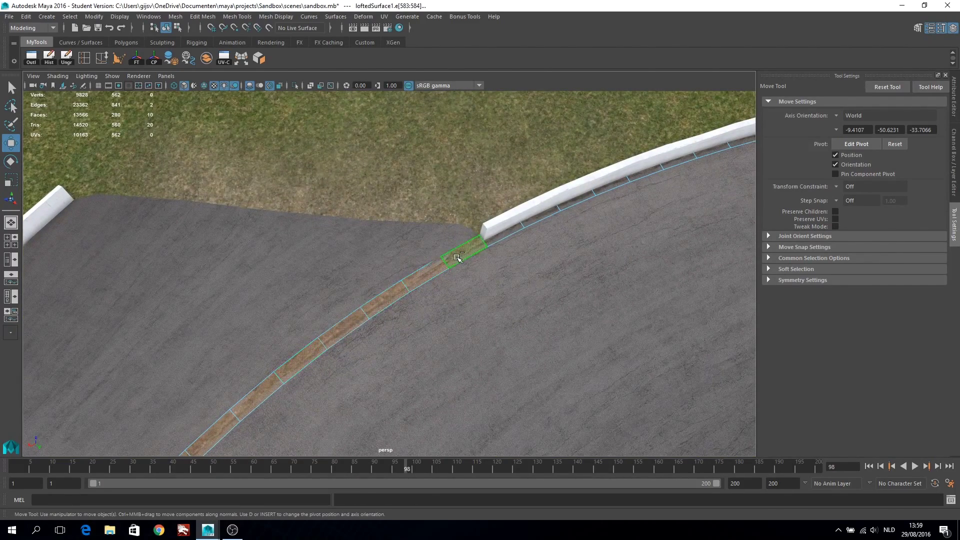
alt+drag(456, 257, 625, 105)
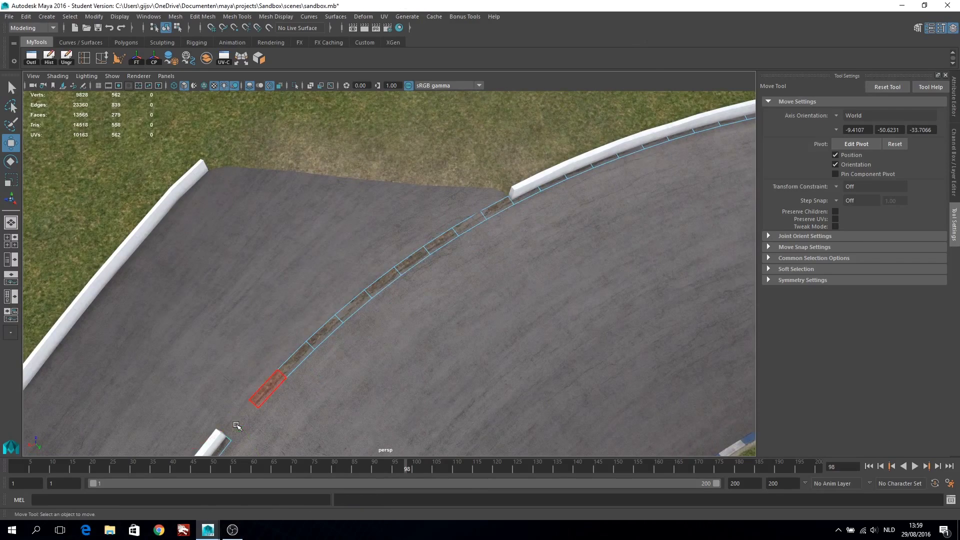
key(q)
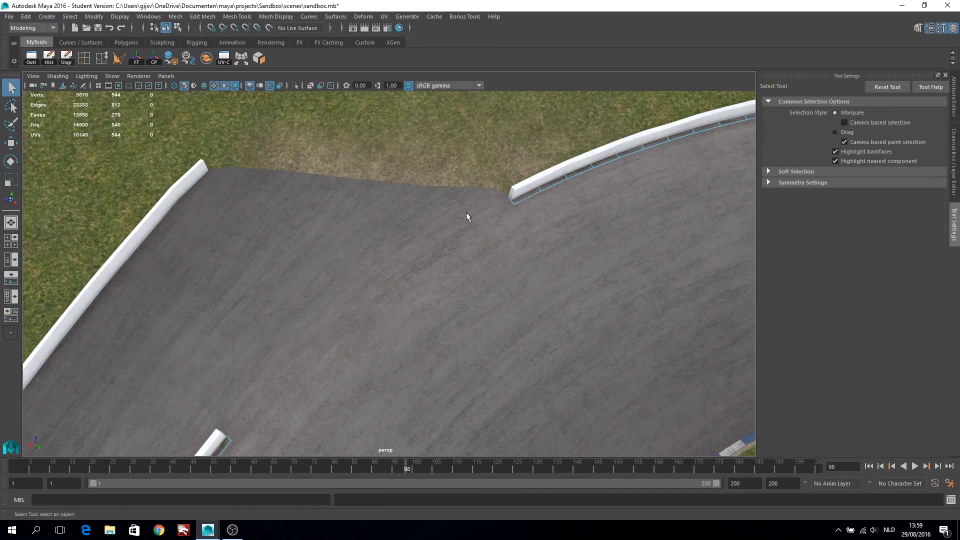
- Select all track objects from curb to edges, save the scene, and start a Game Exporter export
mouse_move(572, 226)
alt+mouse_down()
mouse_move(536, 290)
mouse_move(555, 227)
mouse_move(537, 210)
mouse_move(552, 197)
mouse_move(692, 215)
mouse_move(322, 208)
mouse_move(402, 227)
alt+mouse_up()
key(shift+o)
text(Track_edges_2)
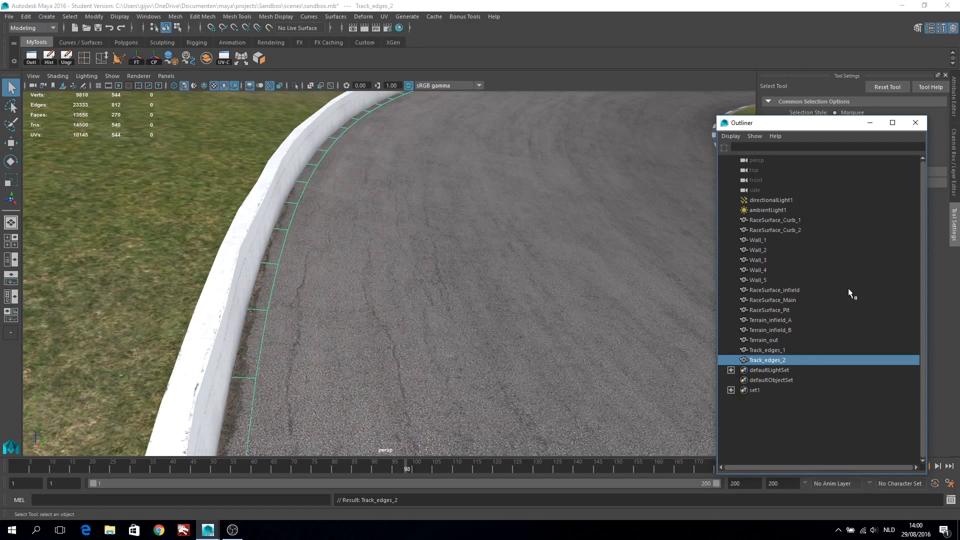
shift+click(824, 220)
key(ctrl+s)
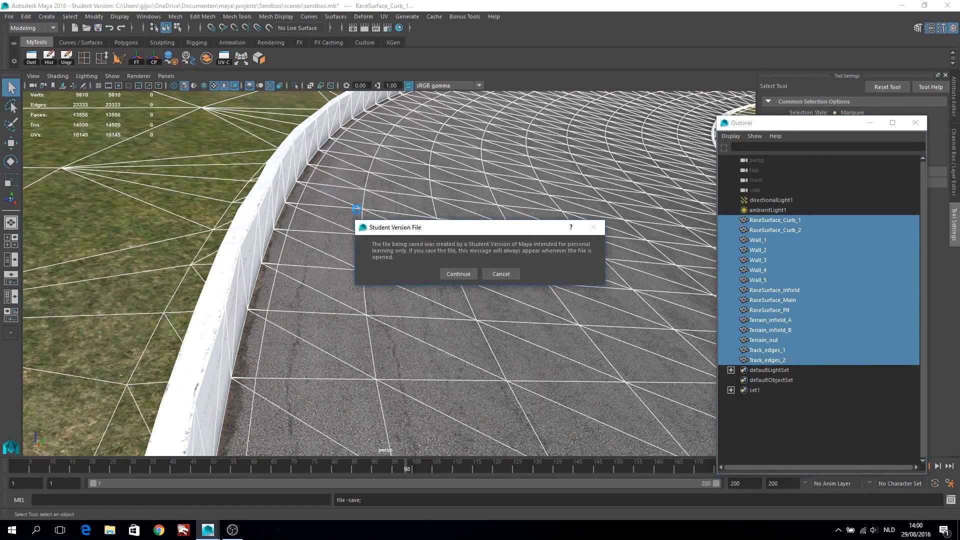
click(517, 273)
click(9, 16)
click(45, 239)
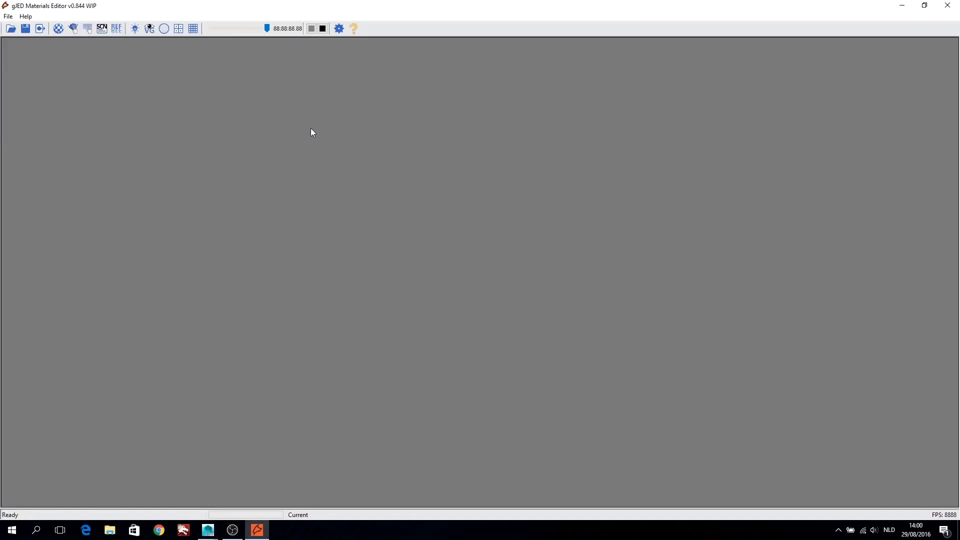
- Load sandbox.fbx under morning light and review Track_edges_2's edit properties
click(188, 215)
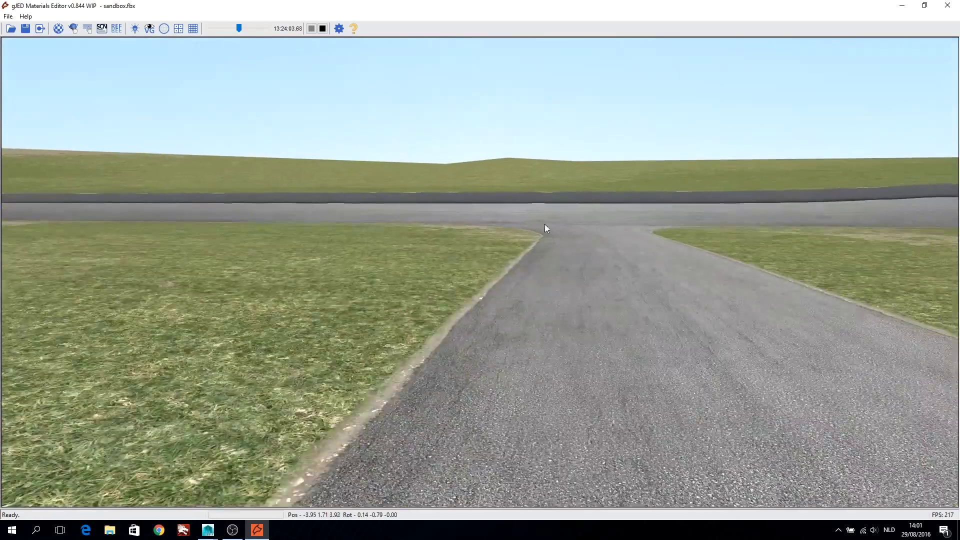
drag(239, 28, 228, 28)
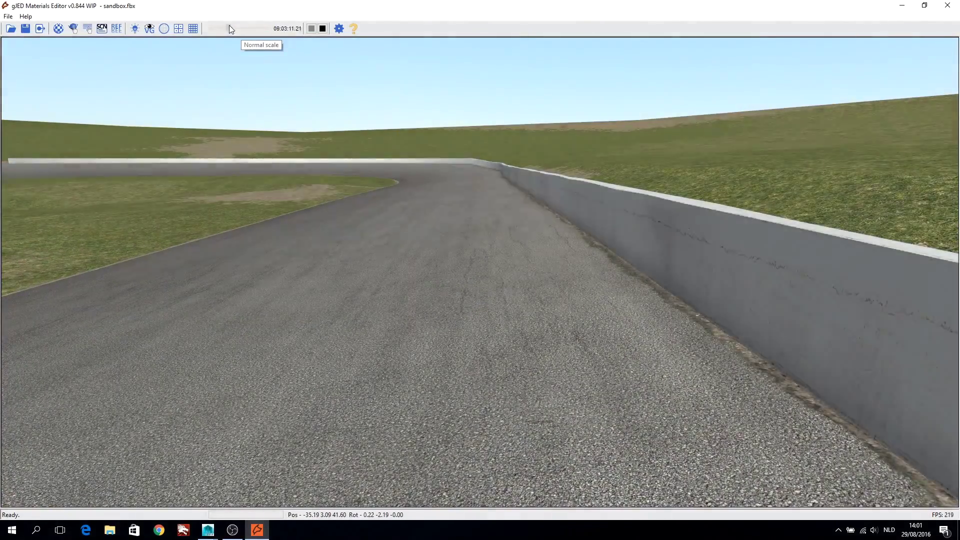
click(94, 28)
click(55, 184)
double_click(55, 184)
click(73, 28)
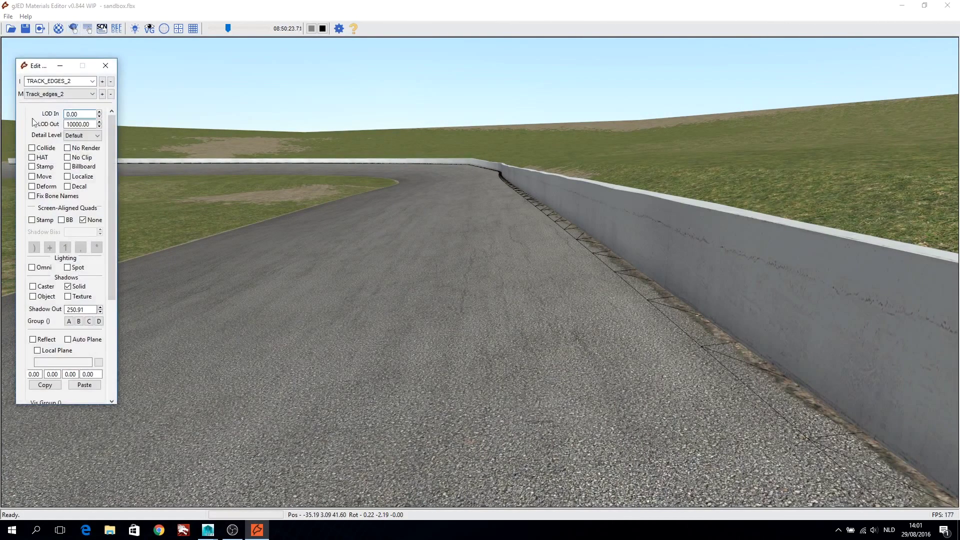
click(112, 64)
click(201, 98)
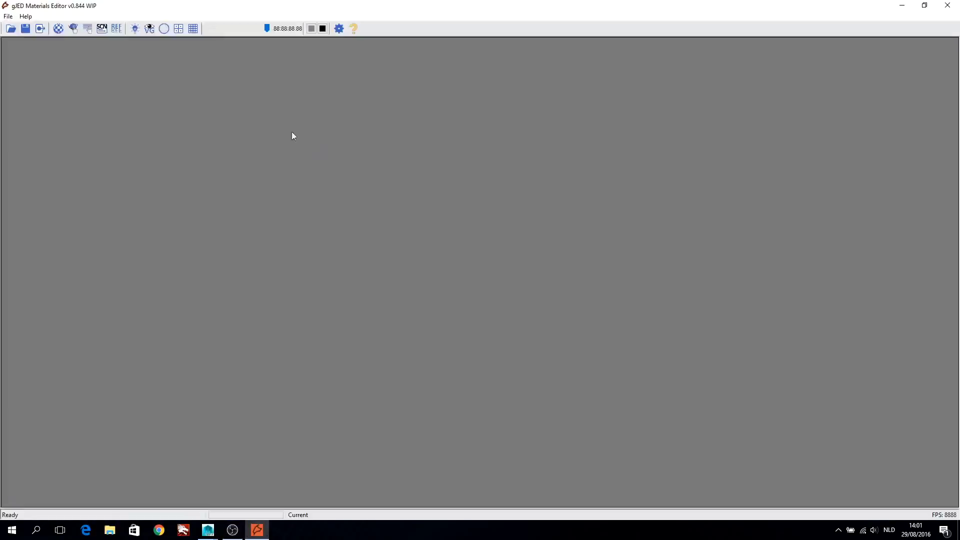
- Reload sandbox.fbx and fly along the track toward the wall at an earlier time
click(175, 214)
key(w)
mouse_move(610, 233)
right_down()
mouse_move(587, 198)
mouse_move(307, 193)
right_up()
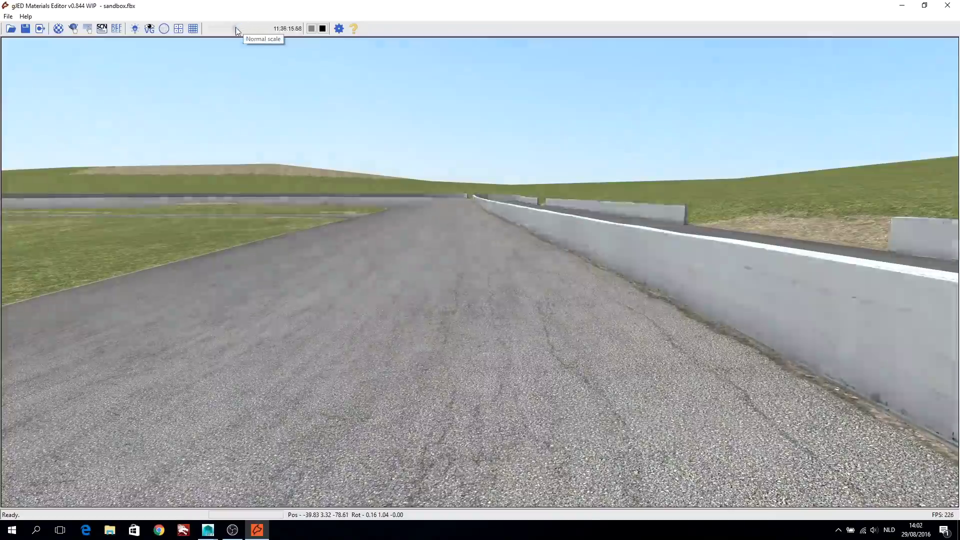
drag(239, 29, 230, 29)
mouse_move(304, 133)
right_down()
mouse_move(559, 139)
mouse_move(299, 138)
mouse_move(391, 134)
right_up()
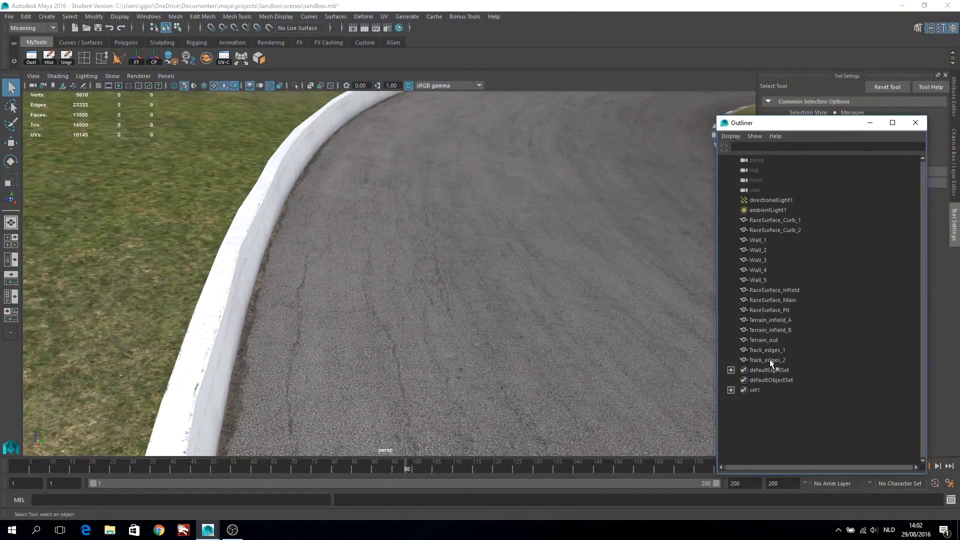
- Move and scale all of Track_edges_2's UVs onto the texture's white band
click(769, 359)
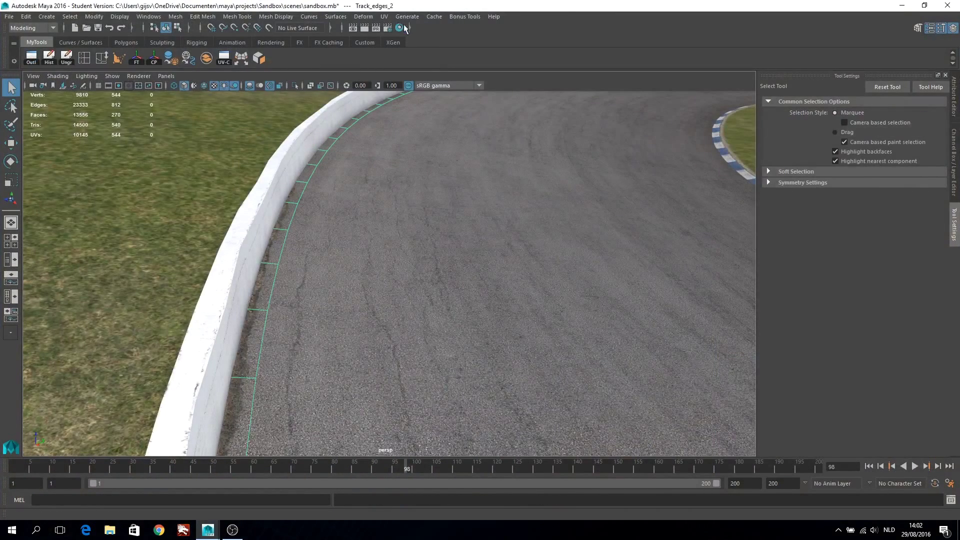
click(309, 58)
right_drag(559, 385, 575, 400)
key(w)
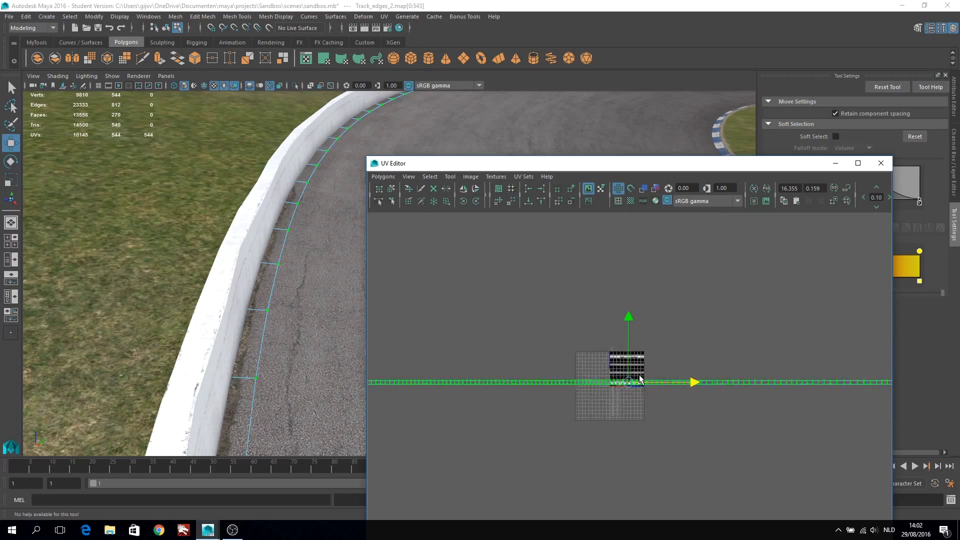
scroll(640, 379, up, 5)
scroll(228, 360, up, 5)
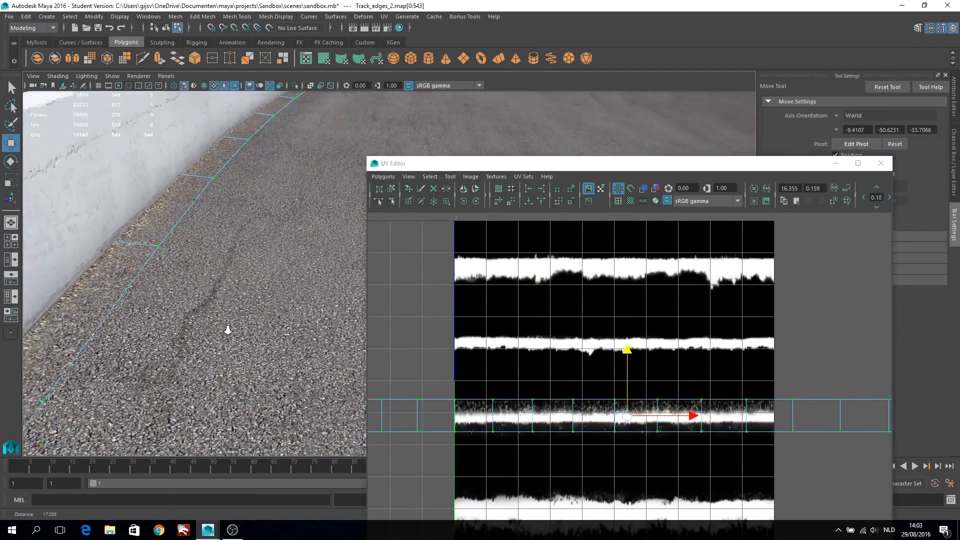
key(r)
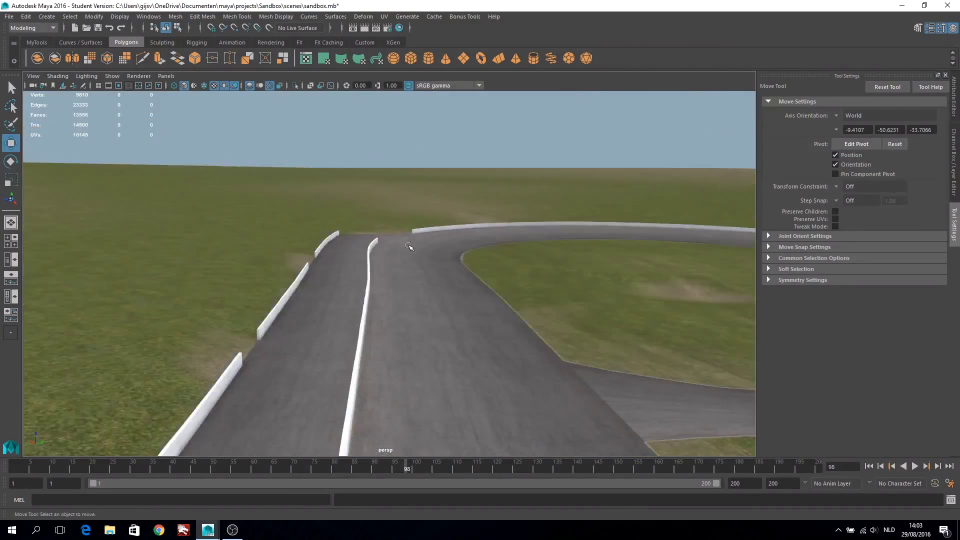
- Export RaceSurface_Curb_1 through Track_edges_2 to FBX, replacing the existing file
click(38, 60)
drag(774, 220, 784, 358)
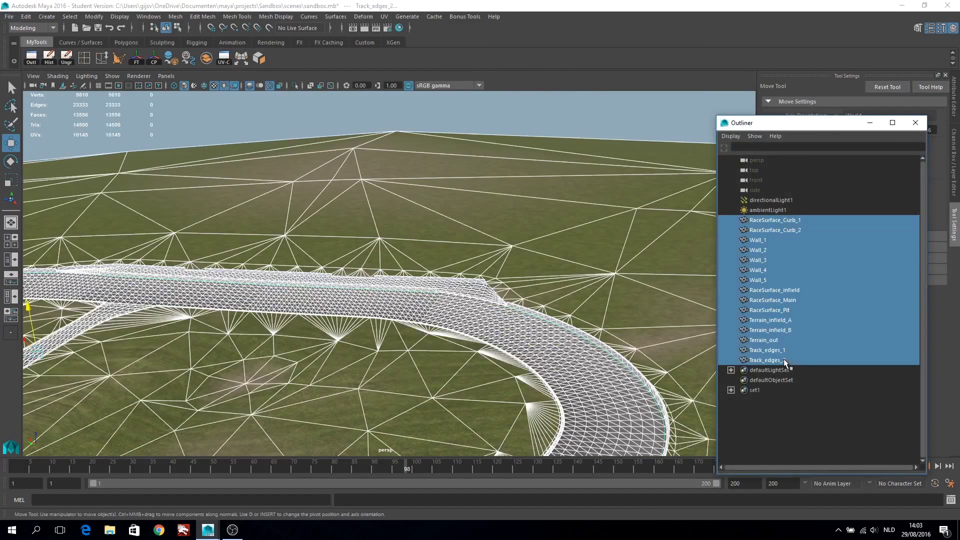
click(9, 16)
click(45, 170)
click(571, 281)
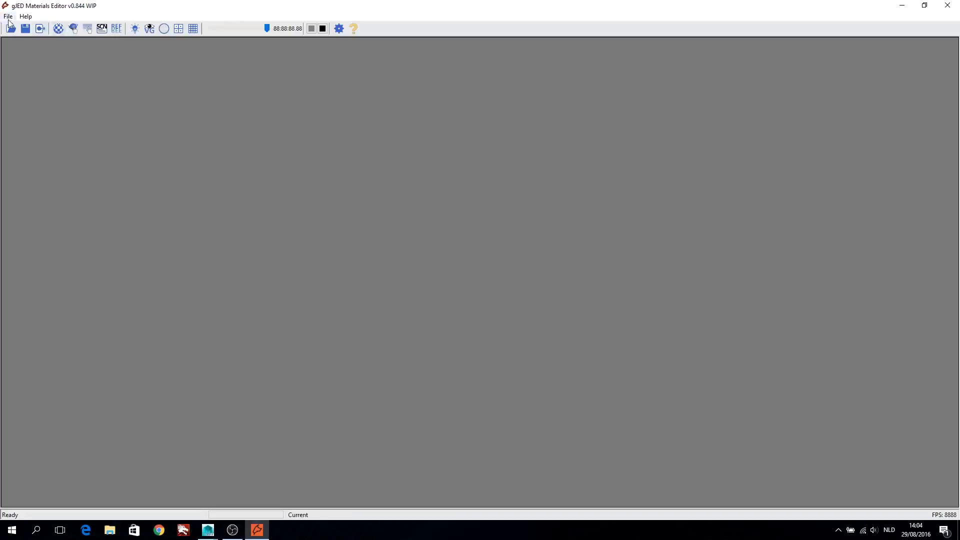
- Reload sandbox.fbx, fly to the striped curb around noon, then close the editor
click(11, 28)
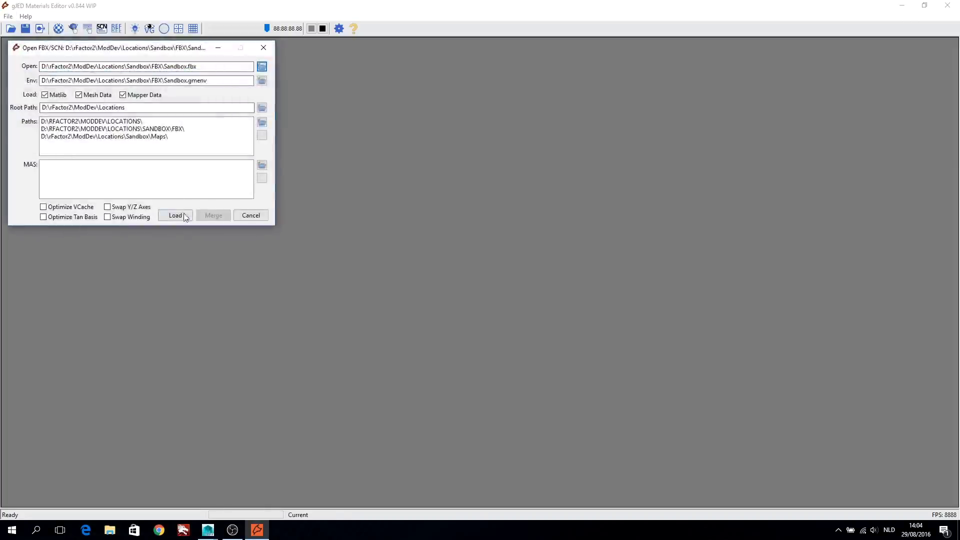
click(175, 214)
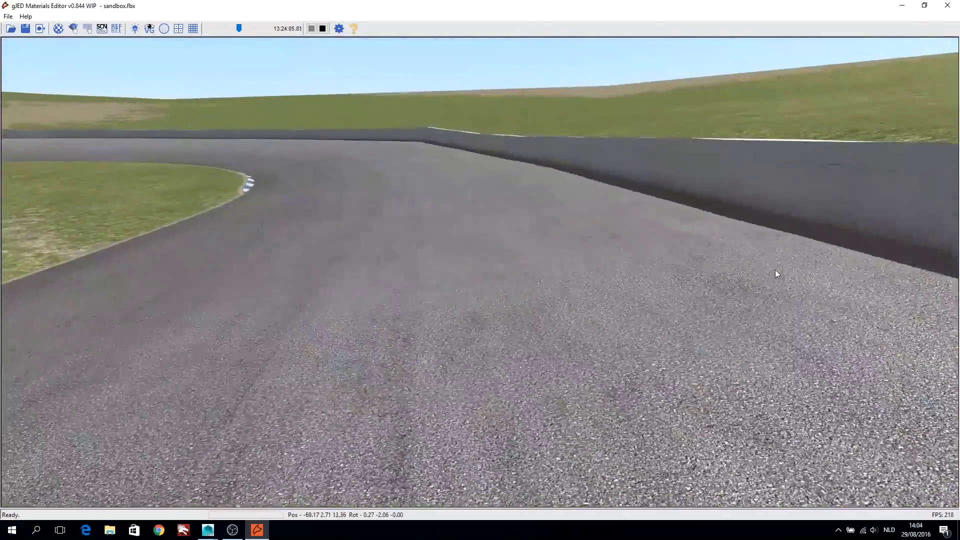
drag(775, 274, 606, 247)
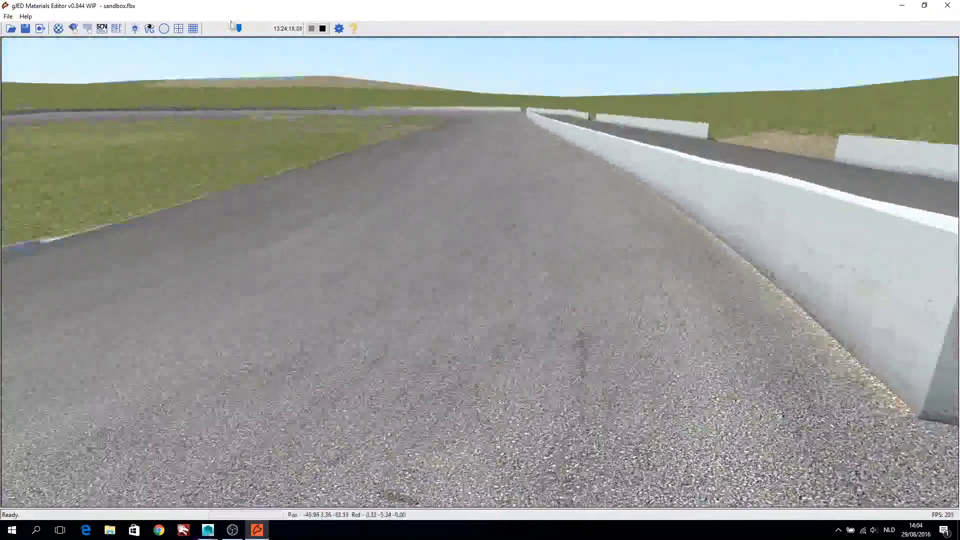
click(237, 27)
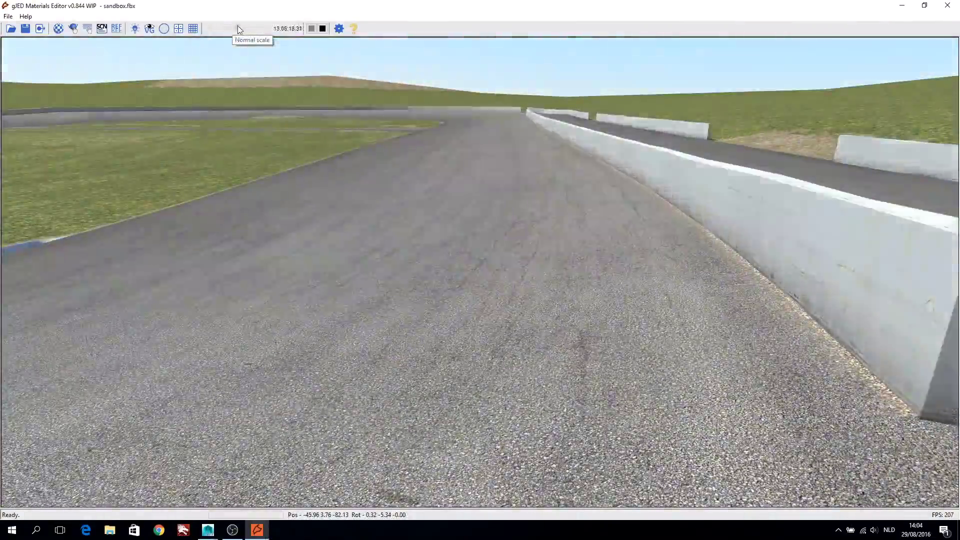
mouse_move(452, 160)
mouse_down()
mouse_move(596, 160)
mouse_move(614, 179)
mouse_up()
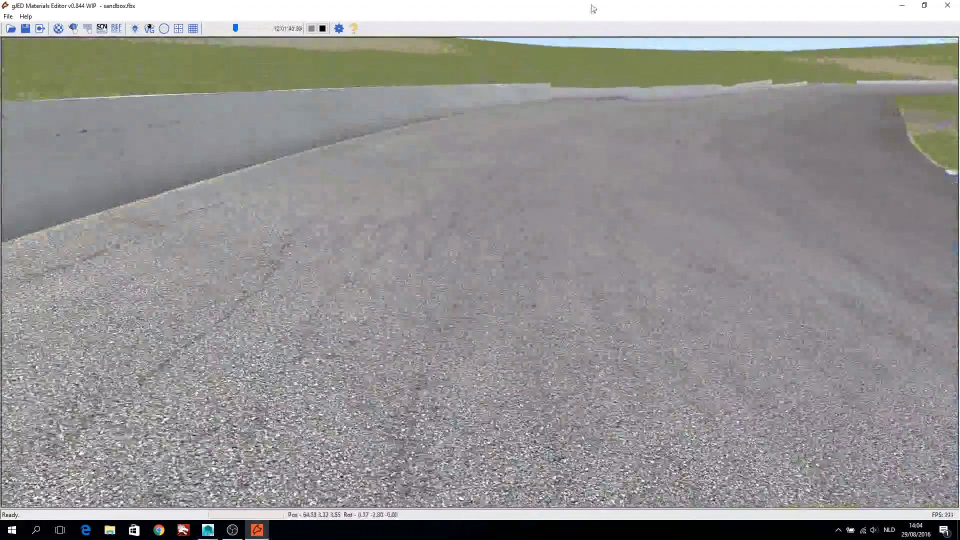
click(946, 5)
- Select RaceSurface_Curb_1 through Track_edges_2 and export them, overwriting the Sandbox FBX file
click(214, 531)
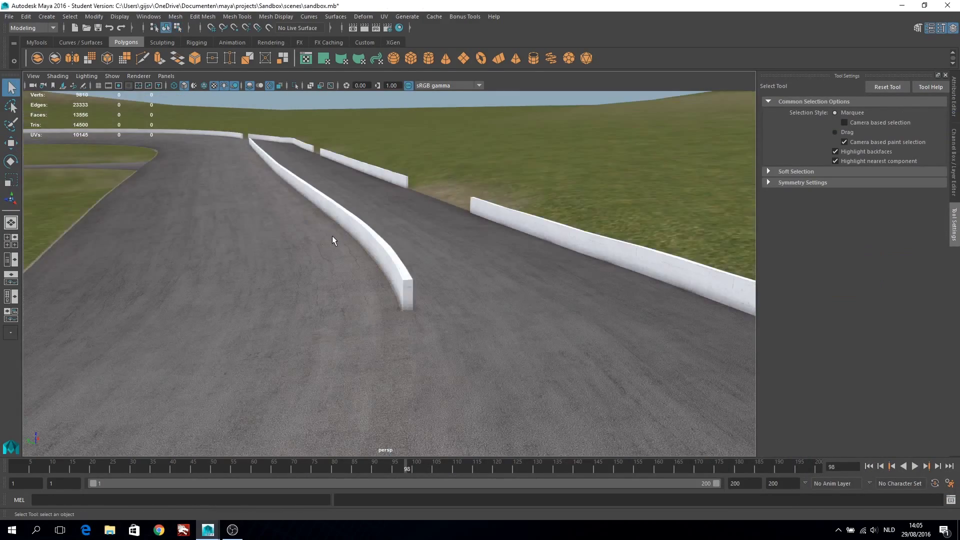
shift+click(768, 360)
click(9, 16)
click(40, 171)
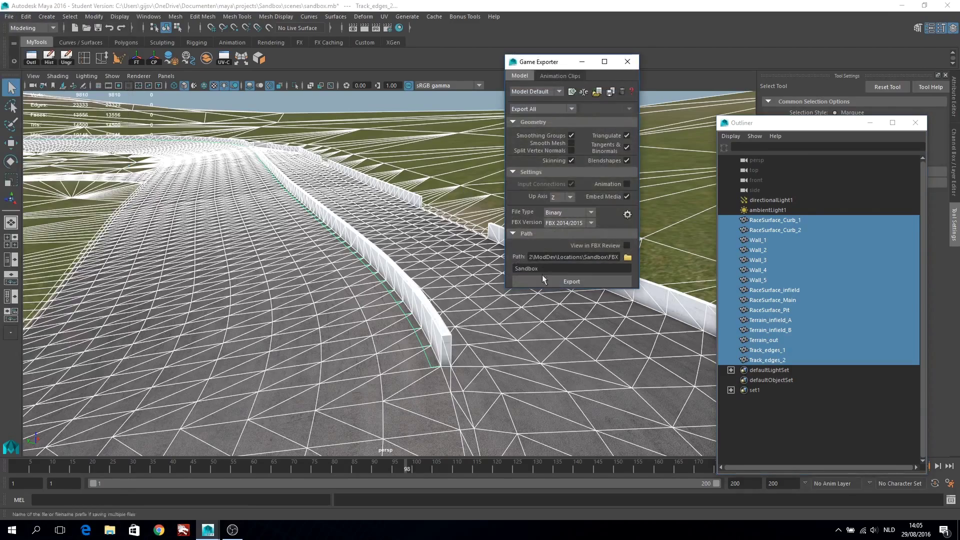
click(549, 191)
- Fly along the reloaded track, sweeping the time of day from dawn to about 15:02
click(900, 9)
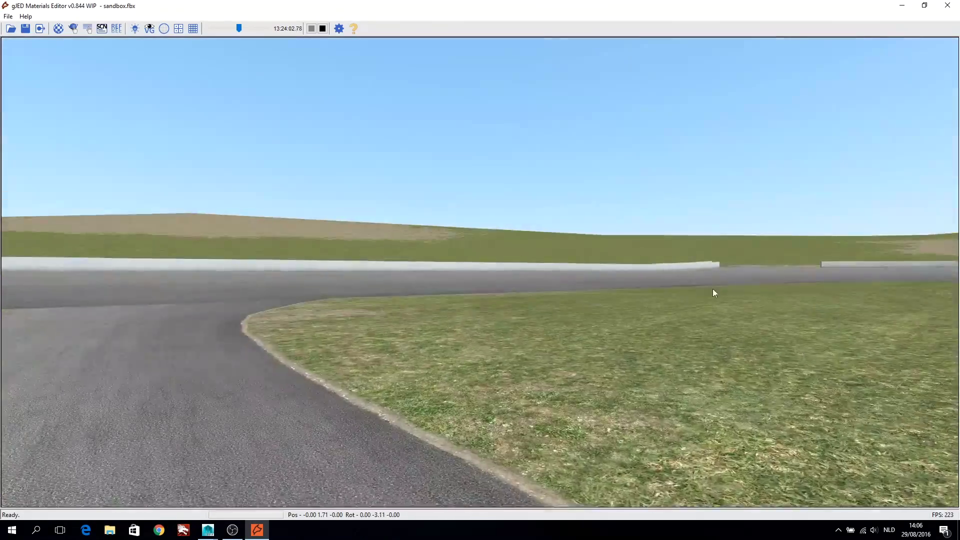
mouse_move(712, 288)
mouse_down()
mouse_move(448, 295)
mouse_move(611, 321)
mouse_move(564, 298)
mouse_move(644, 343)
mouse_move(237, 24)
mouse_move(450, 181)
mouse_move(423, 183)
mouse_move(574, 210)
mouse_move(313, 211)
mouse_move(624, 238)
mouse_move(607, 232)
mouse_move(621, 253)
mouse_up()
drag(241, 28, 232, 28)
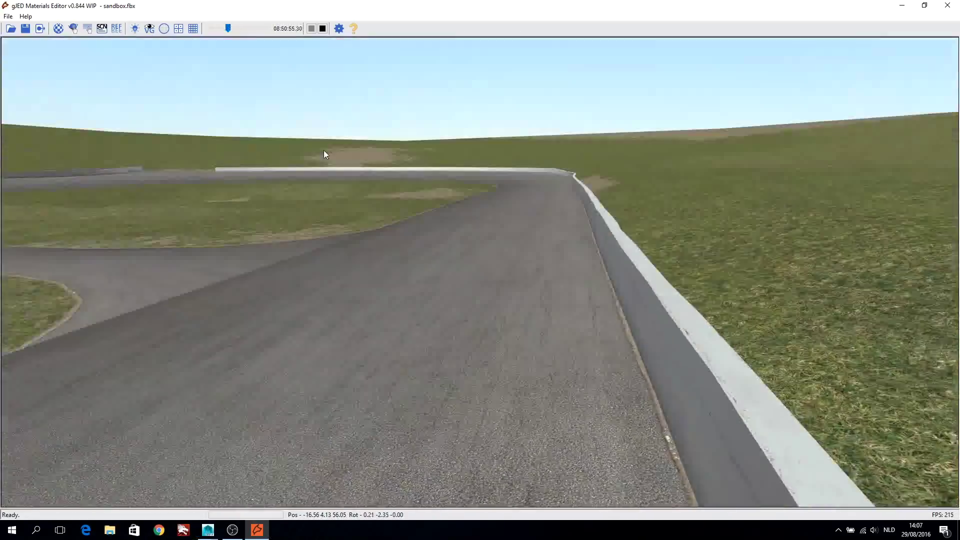
mouse_move(323, 150)
mouse_down()
mouse_move(535, 175)
mouse_move(436, 191)
mouse_move(184, 184)
mouse_up()
drag(228, 29, 230, 28)
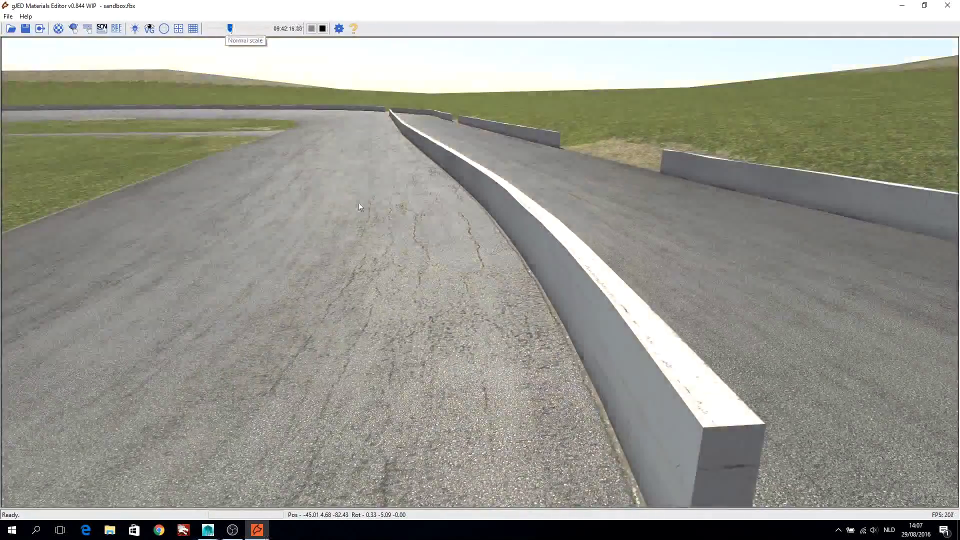
mouse_move(358, 202)
mouse_down()
mouse_move(588, 130)
mouse_move(865, 99)
mouse_move(706, 232)
mouse_move(166, 227)
mouse_move(239, 240)
mouse_move(653, 208)
mouse_move(506, 172)
mouse_up()
drag(230, 28, 235, 28)
mouse_move(435, 124)
mouse_down()
mouse_move(365, 131)
mouse_move(505, 108)
mouse_move(350, 150)
mouse_up()
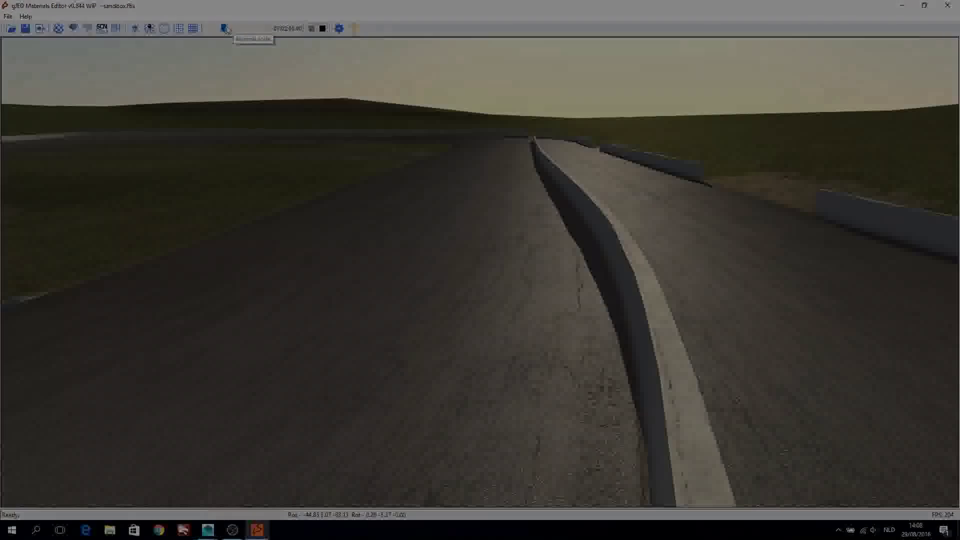
drag(235, 29, 243, 28)
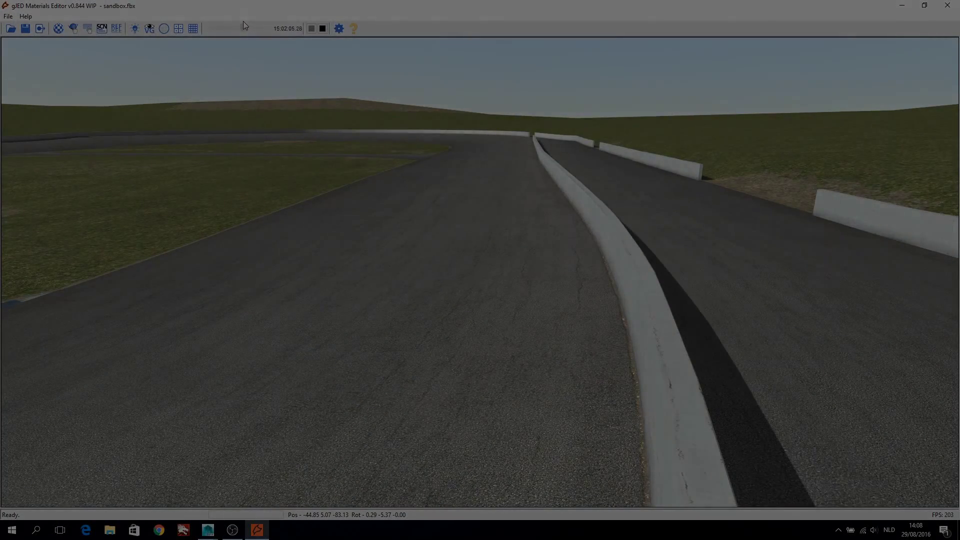